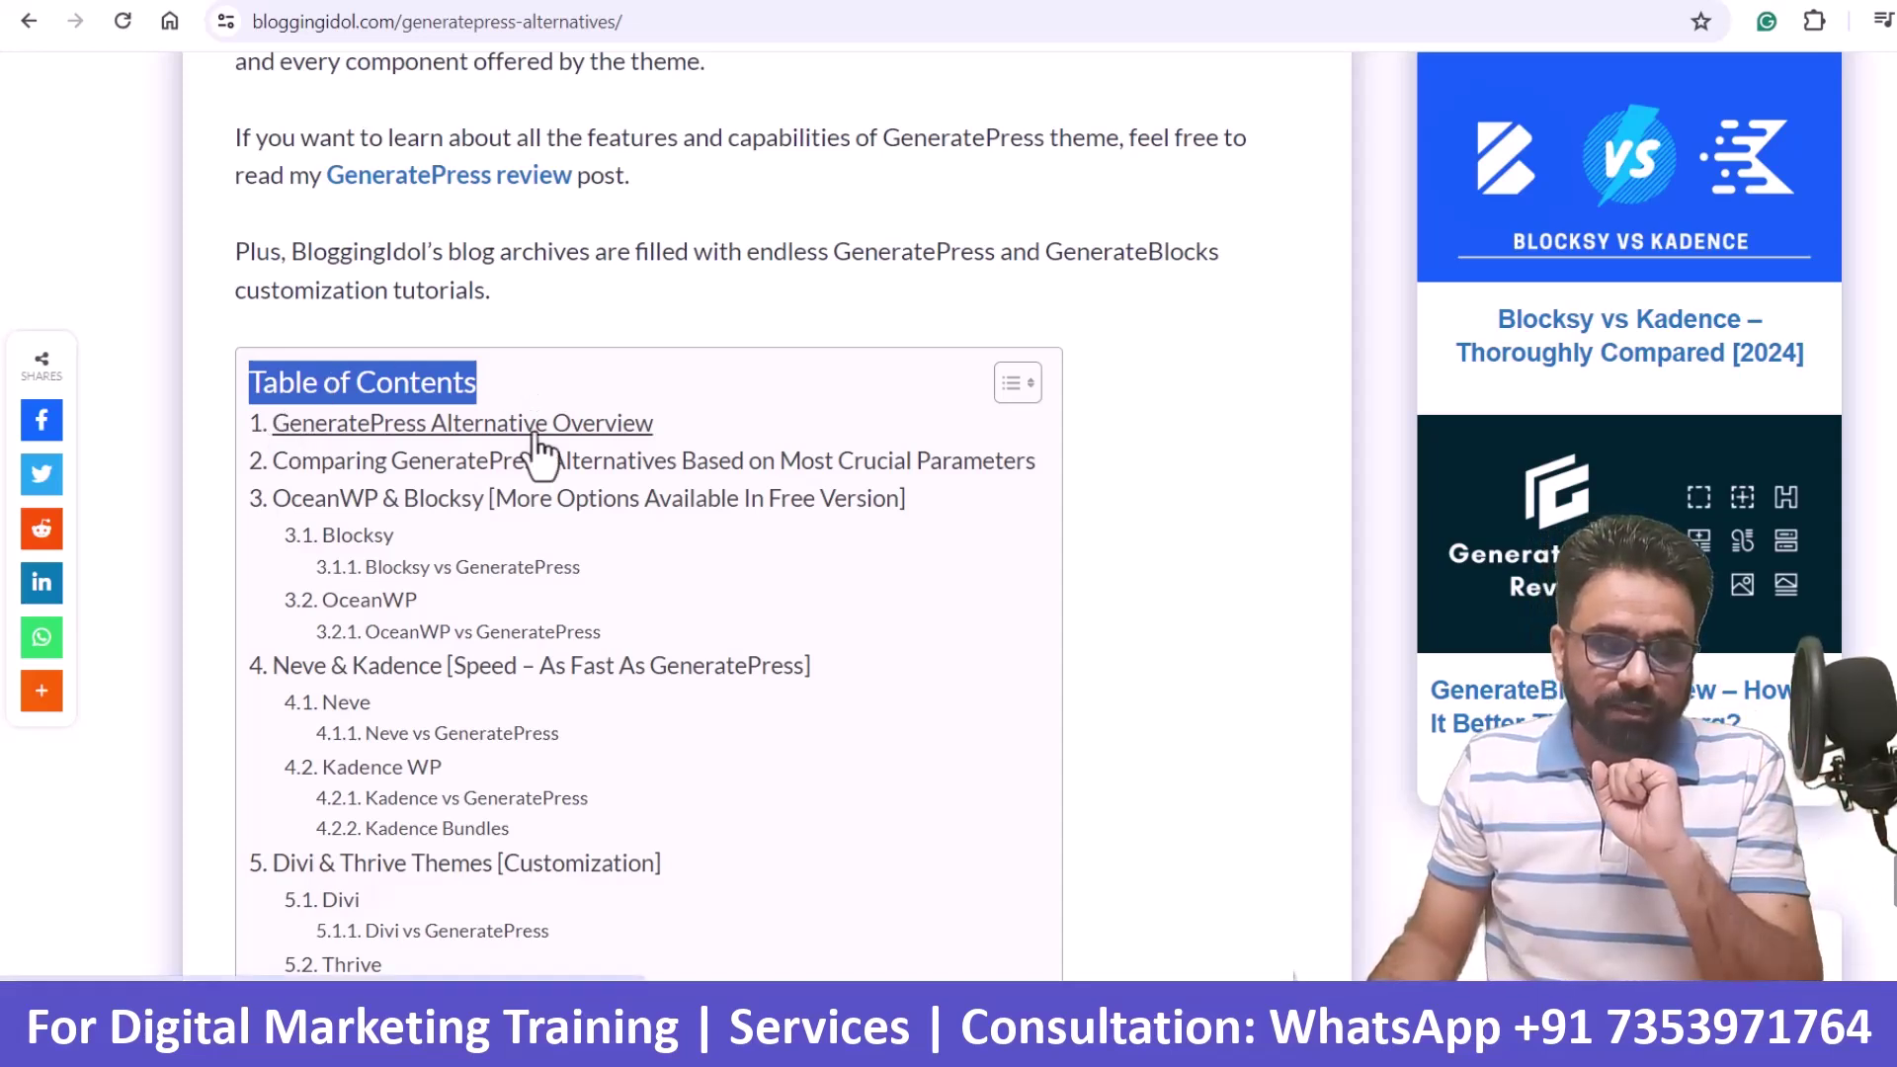
- Compare the table of contents entries in the GeneratePress alternatives article with the section headings further down the page
scroll(601, 499, down, 1)
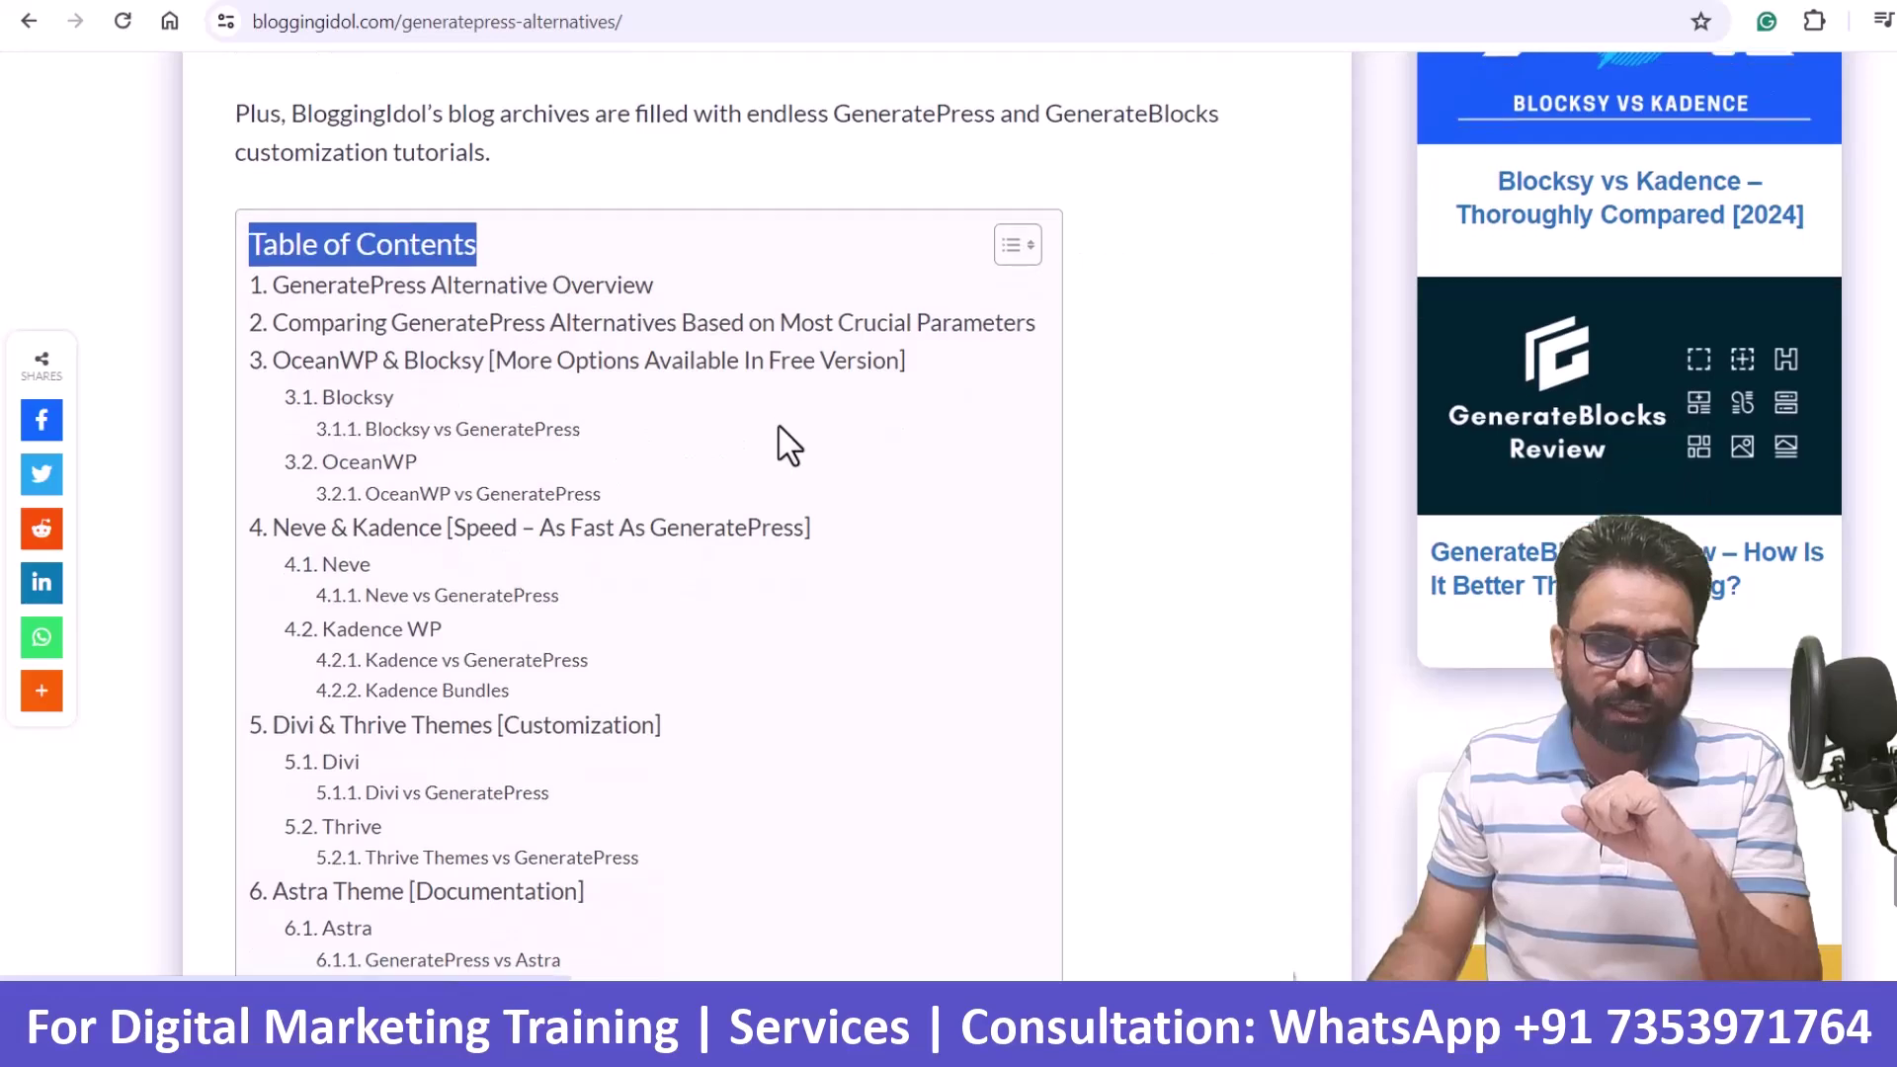
scroll(780, 440, down, 7)
scroll(786, 445, up, 7)
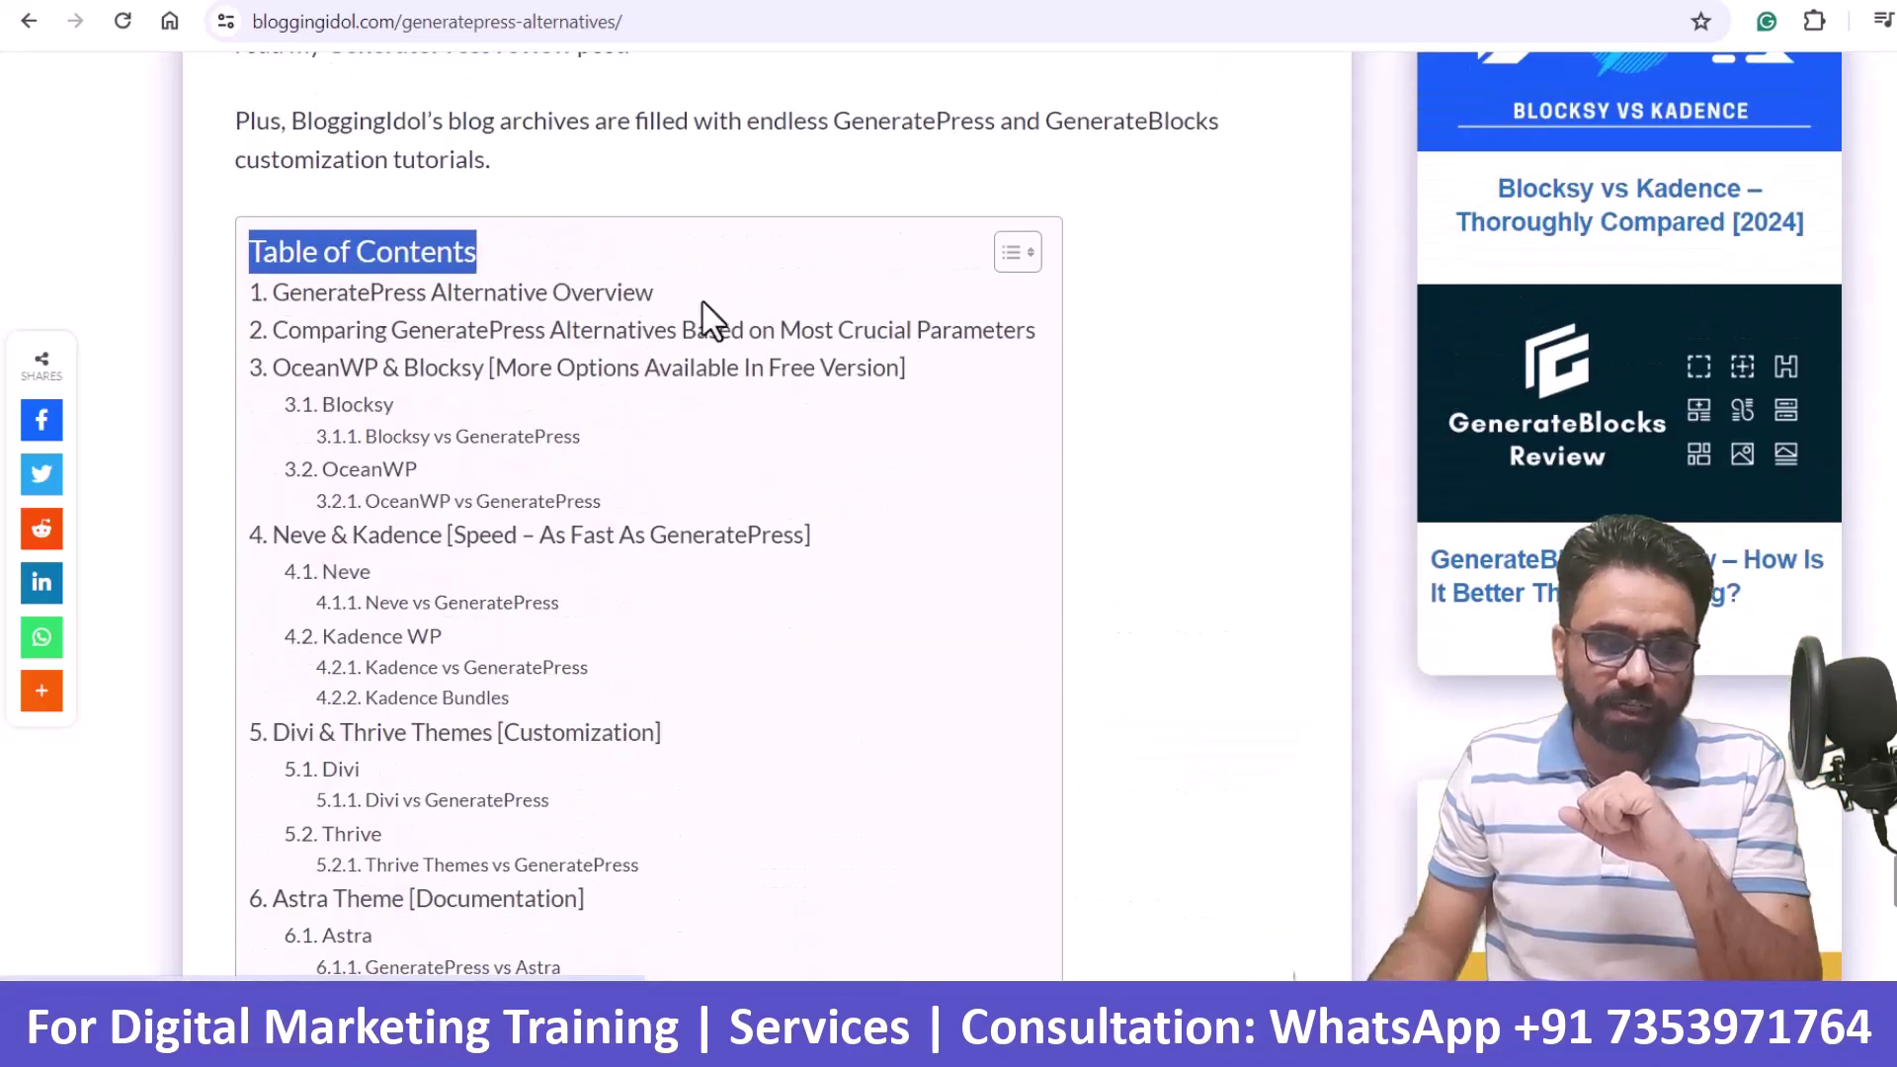
scroll(712, 321, down, 7)
drag(433, 385, 1185, 398)
scroll(1180, 390, down, 3)
scroll(1176, 382, down, 5)
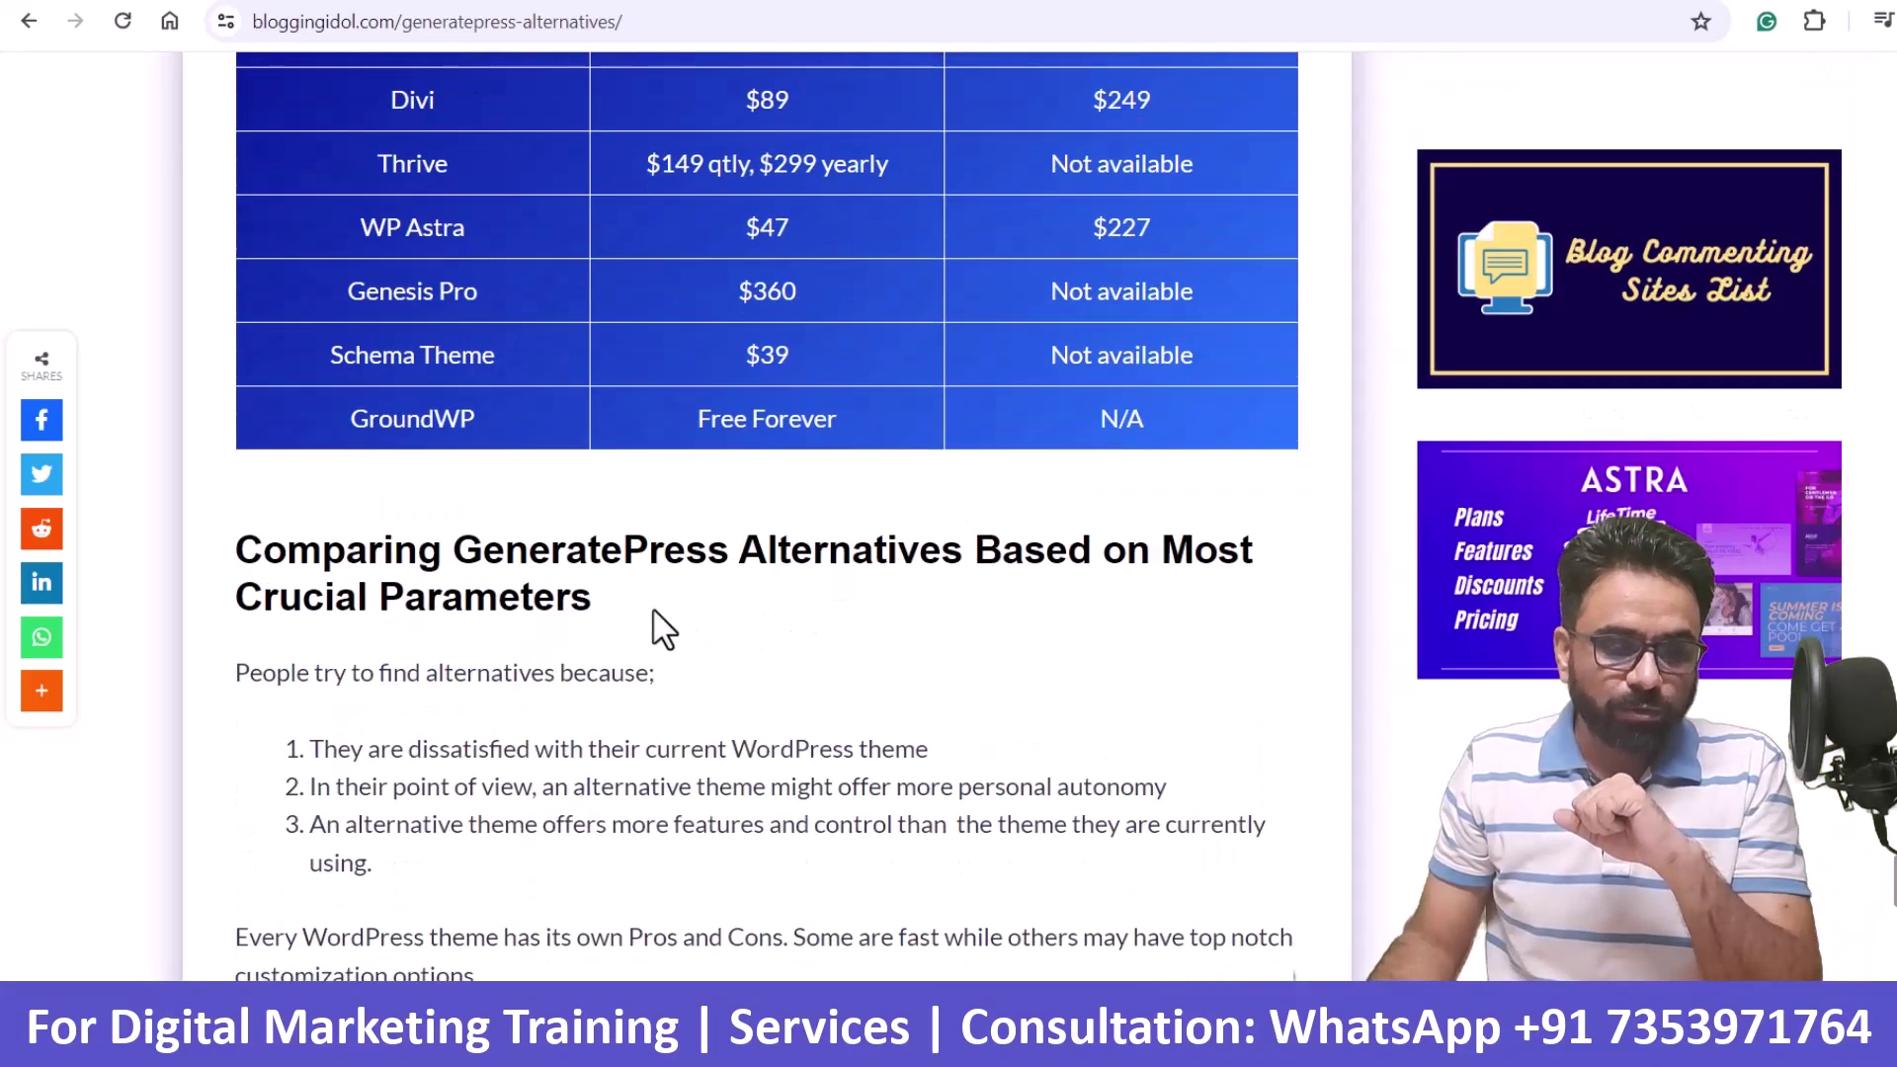
drag(656, 626, 249, 563)
scroll(656, 493, up, 13)
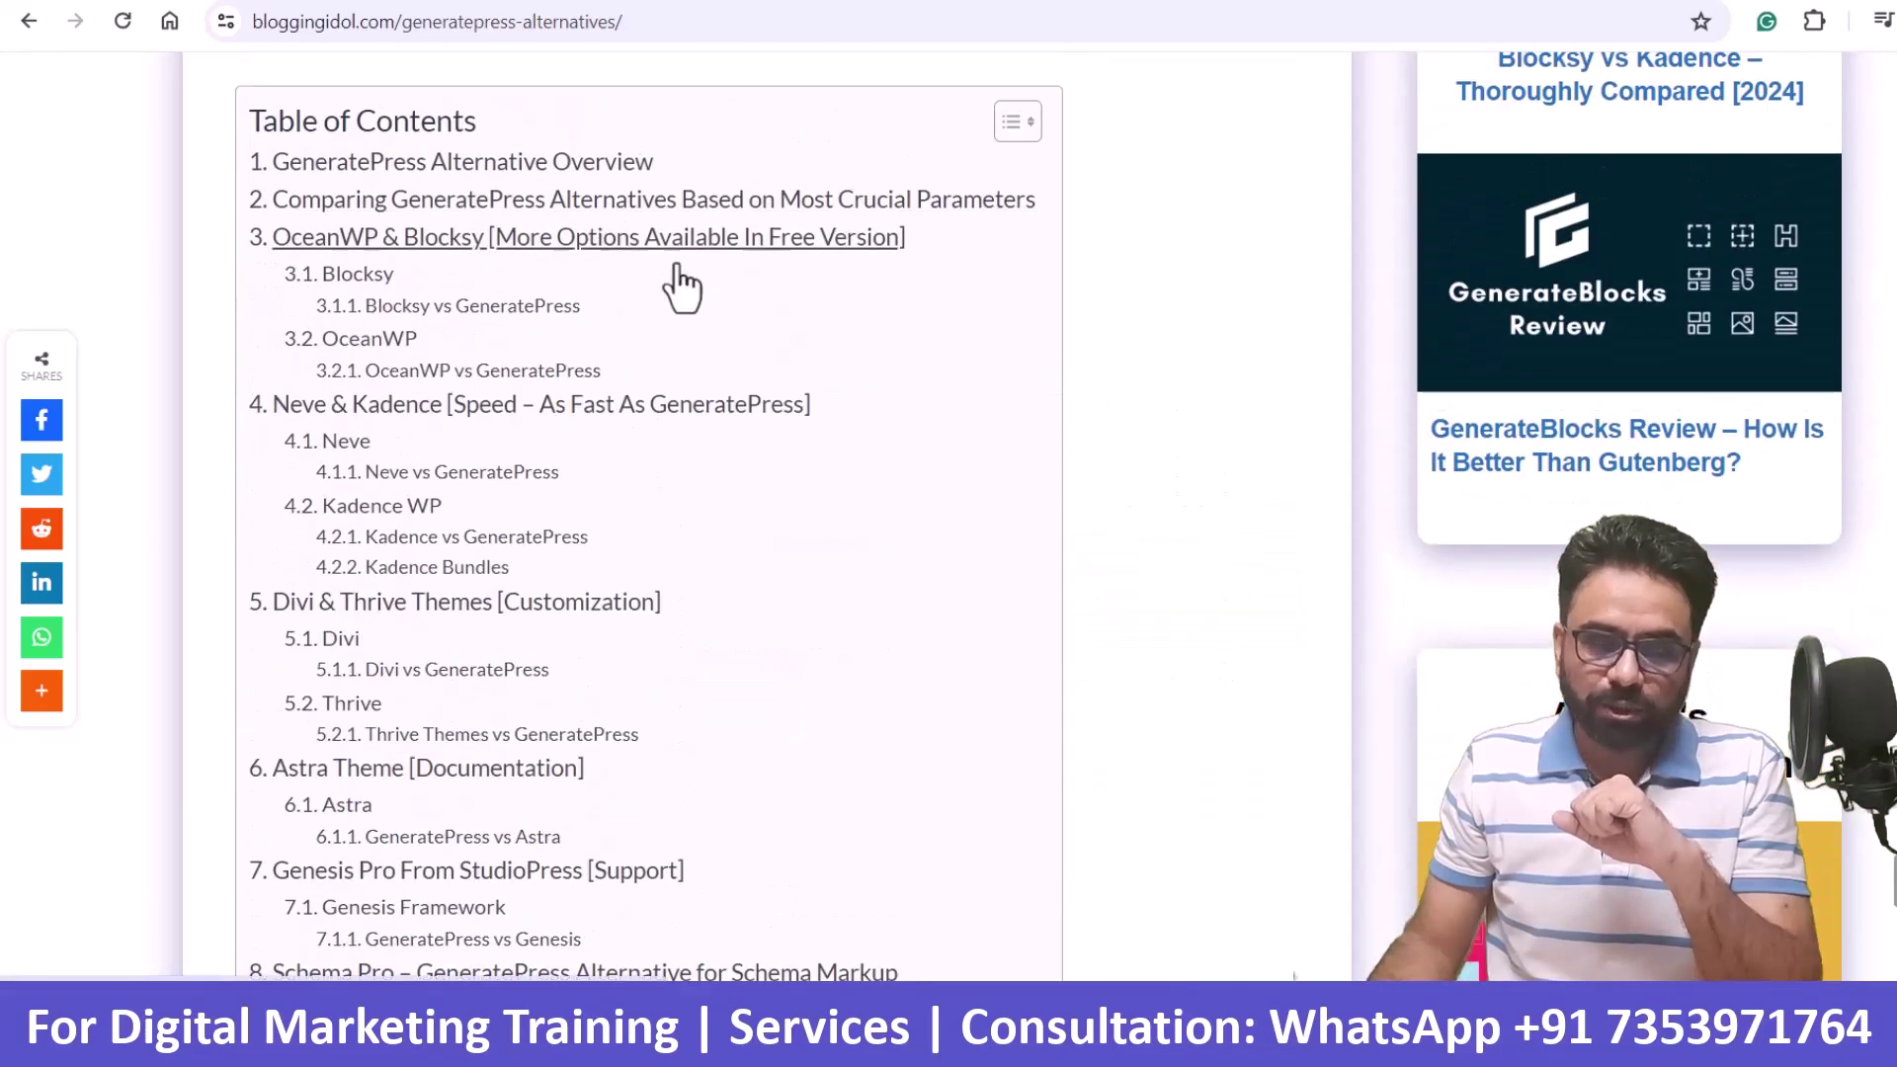
scroll(652, 445, down, 11)
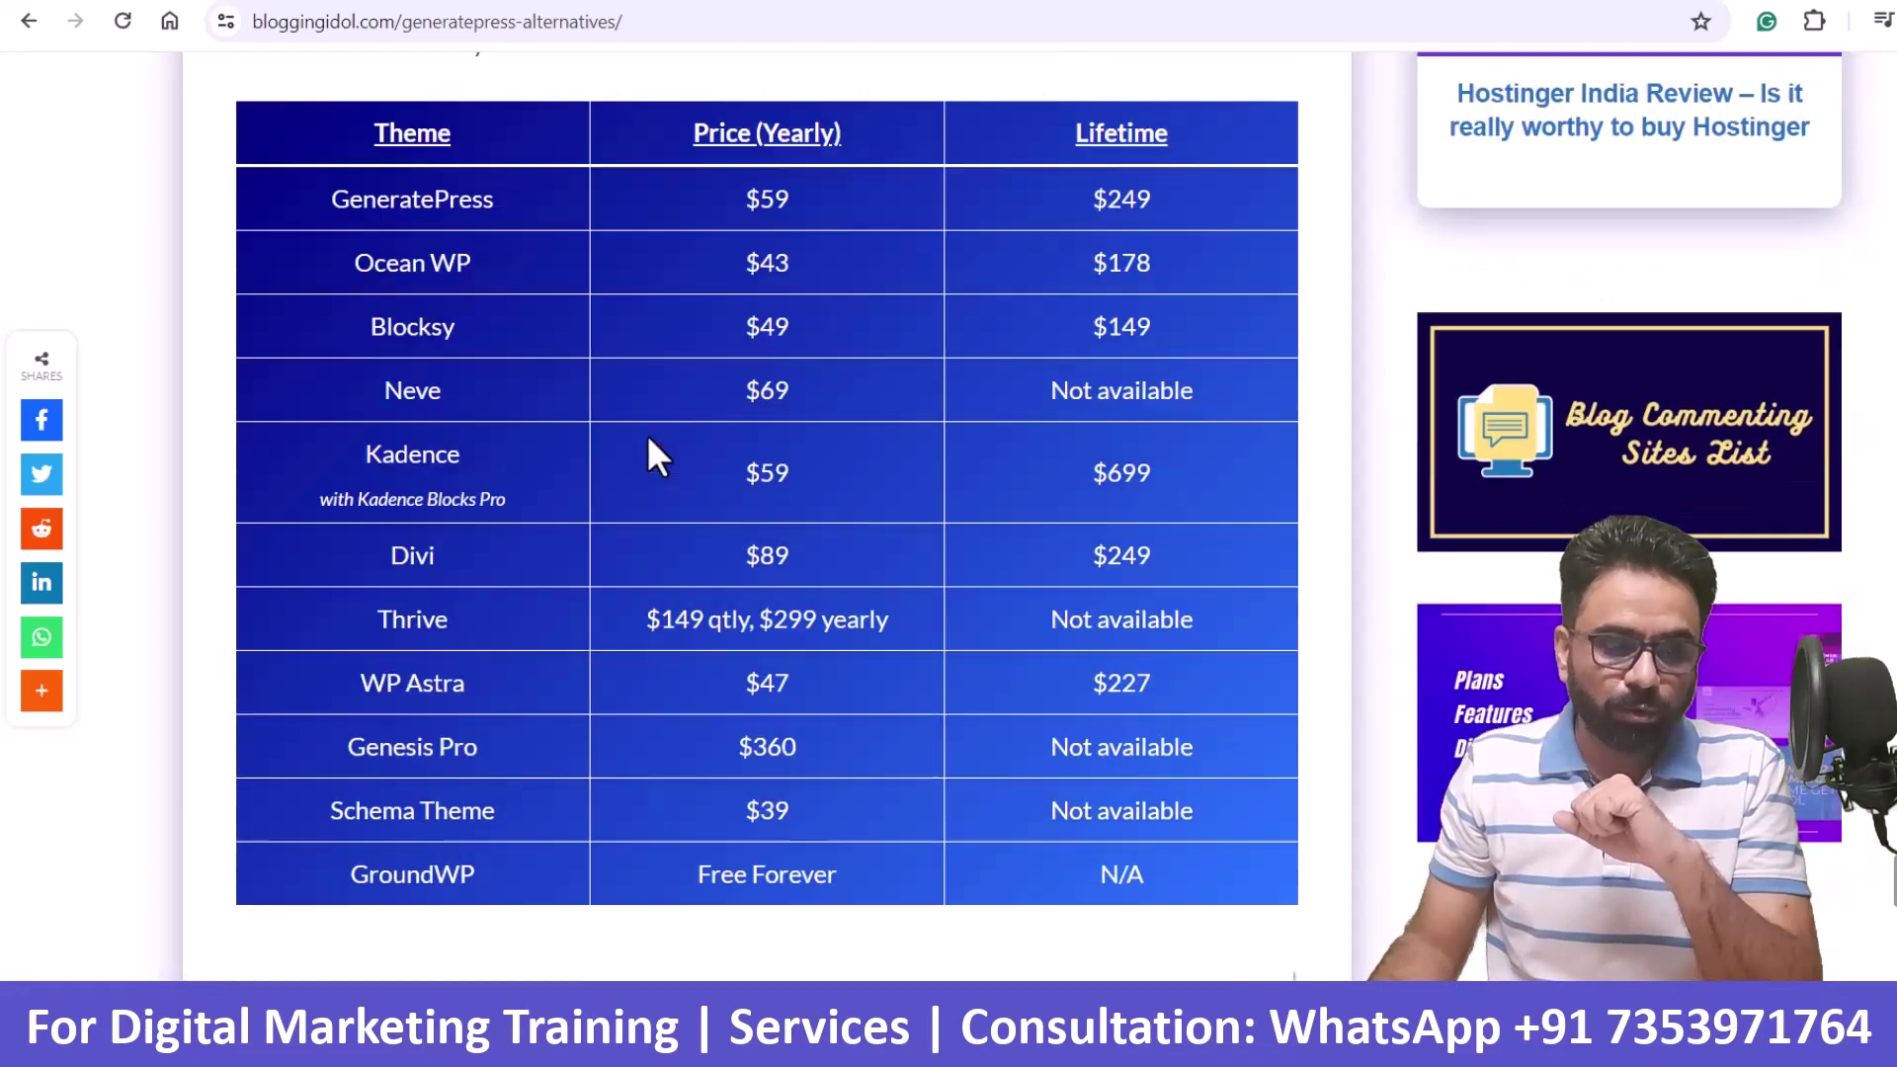
scroll(656, 456, down, 10)
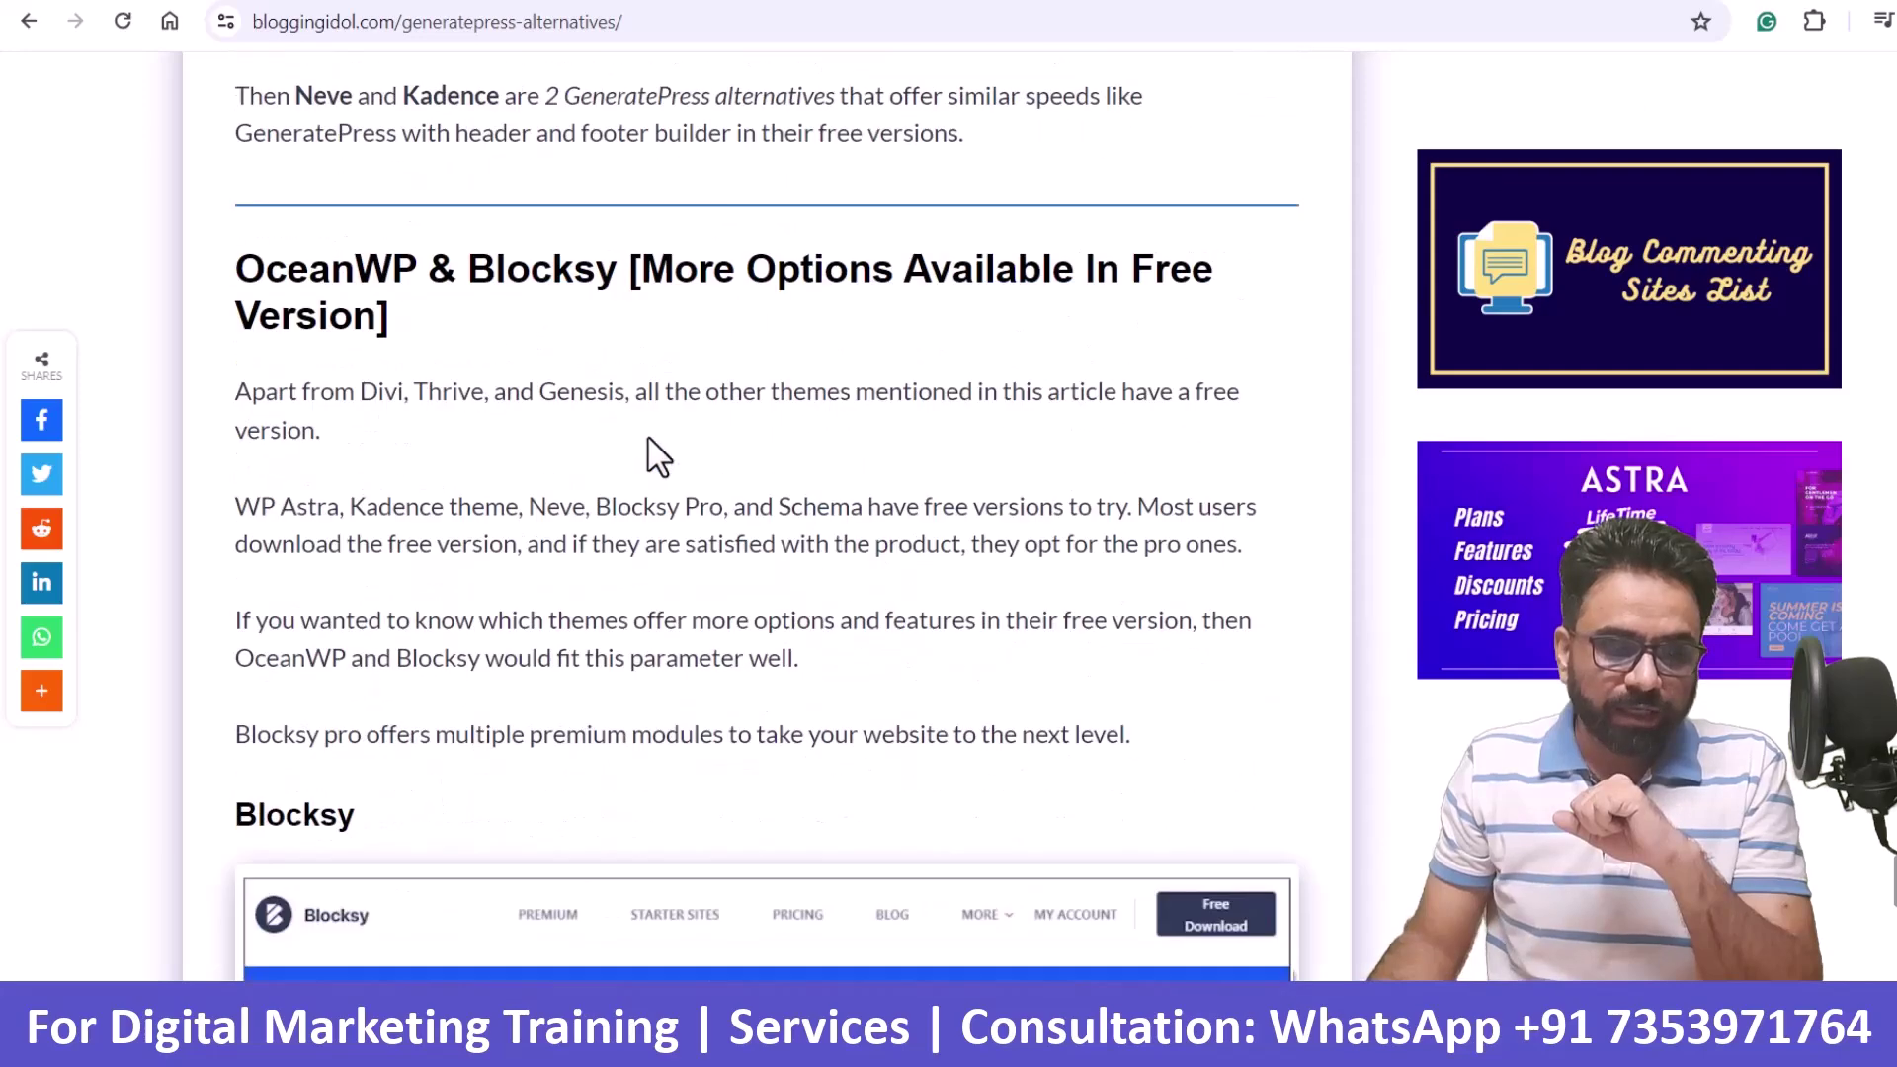
drag(388, 326, 242, 262)
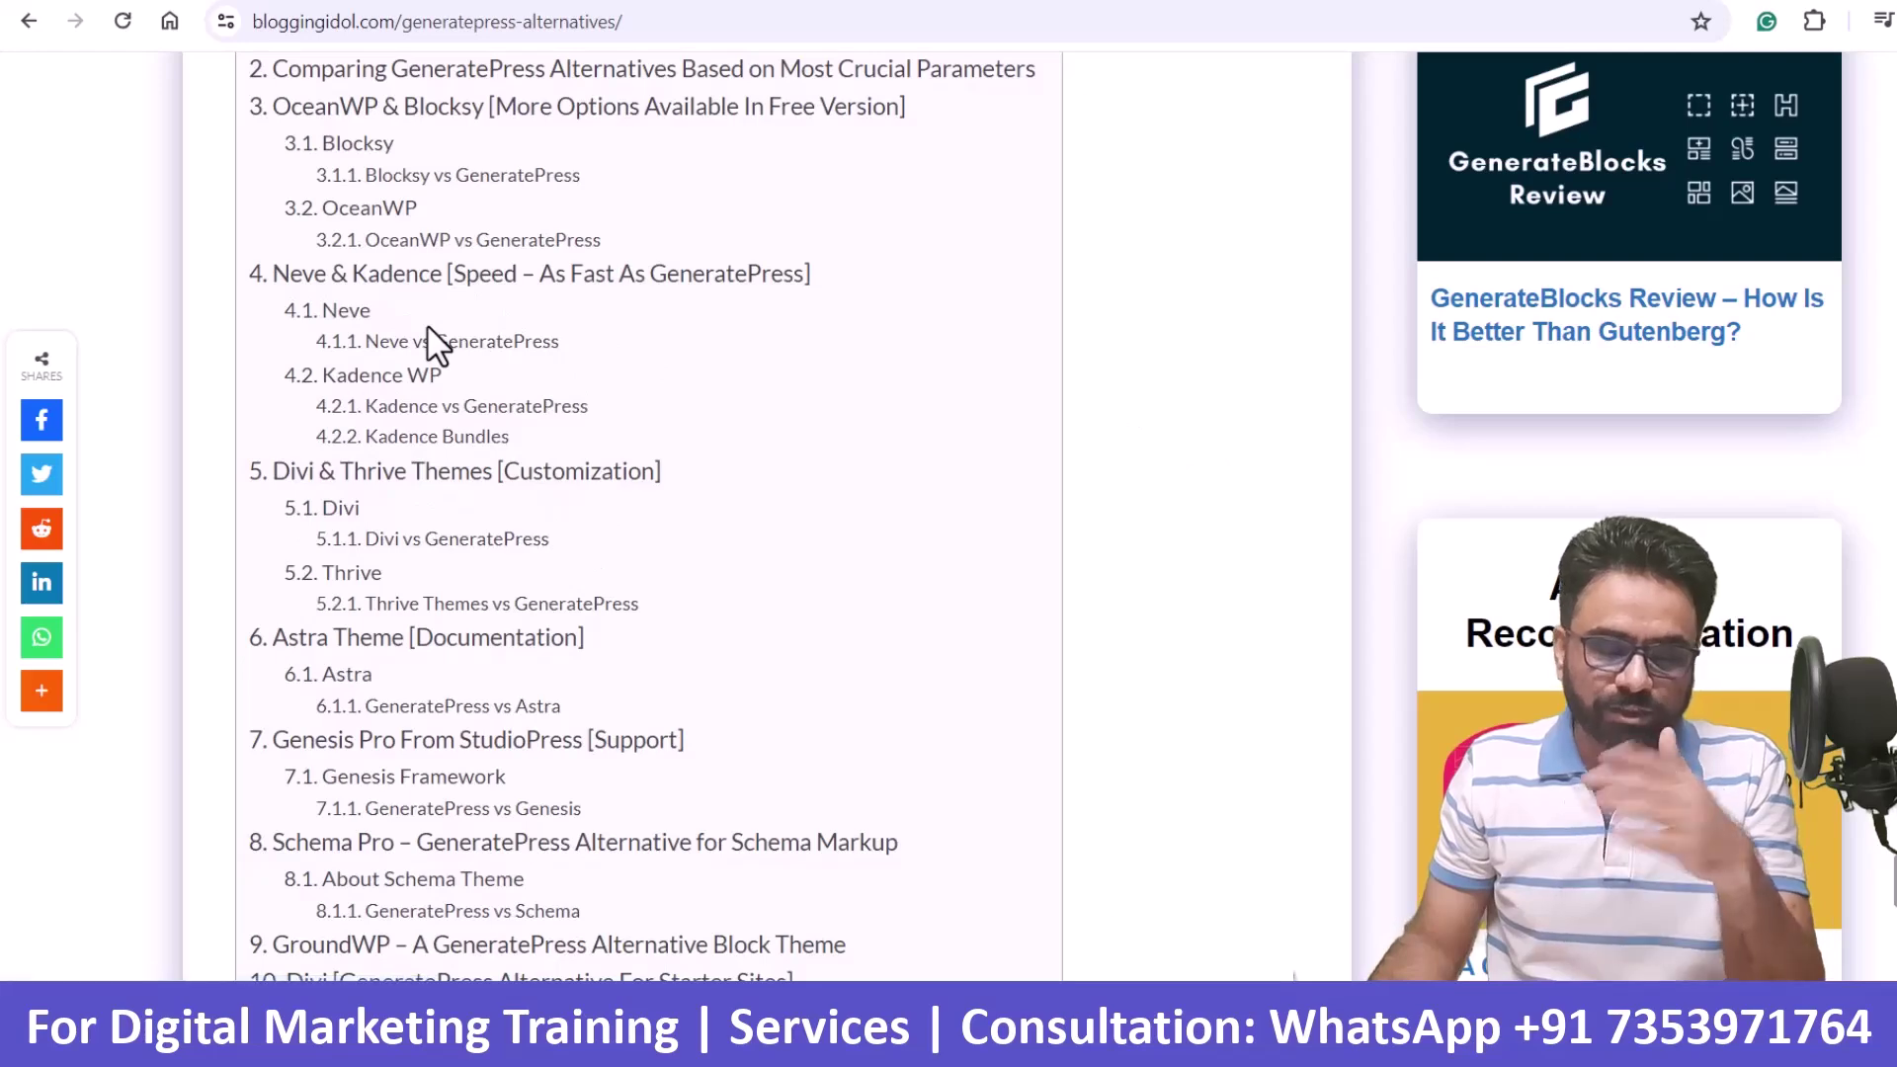
scroll(434, 346, up, 5)
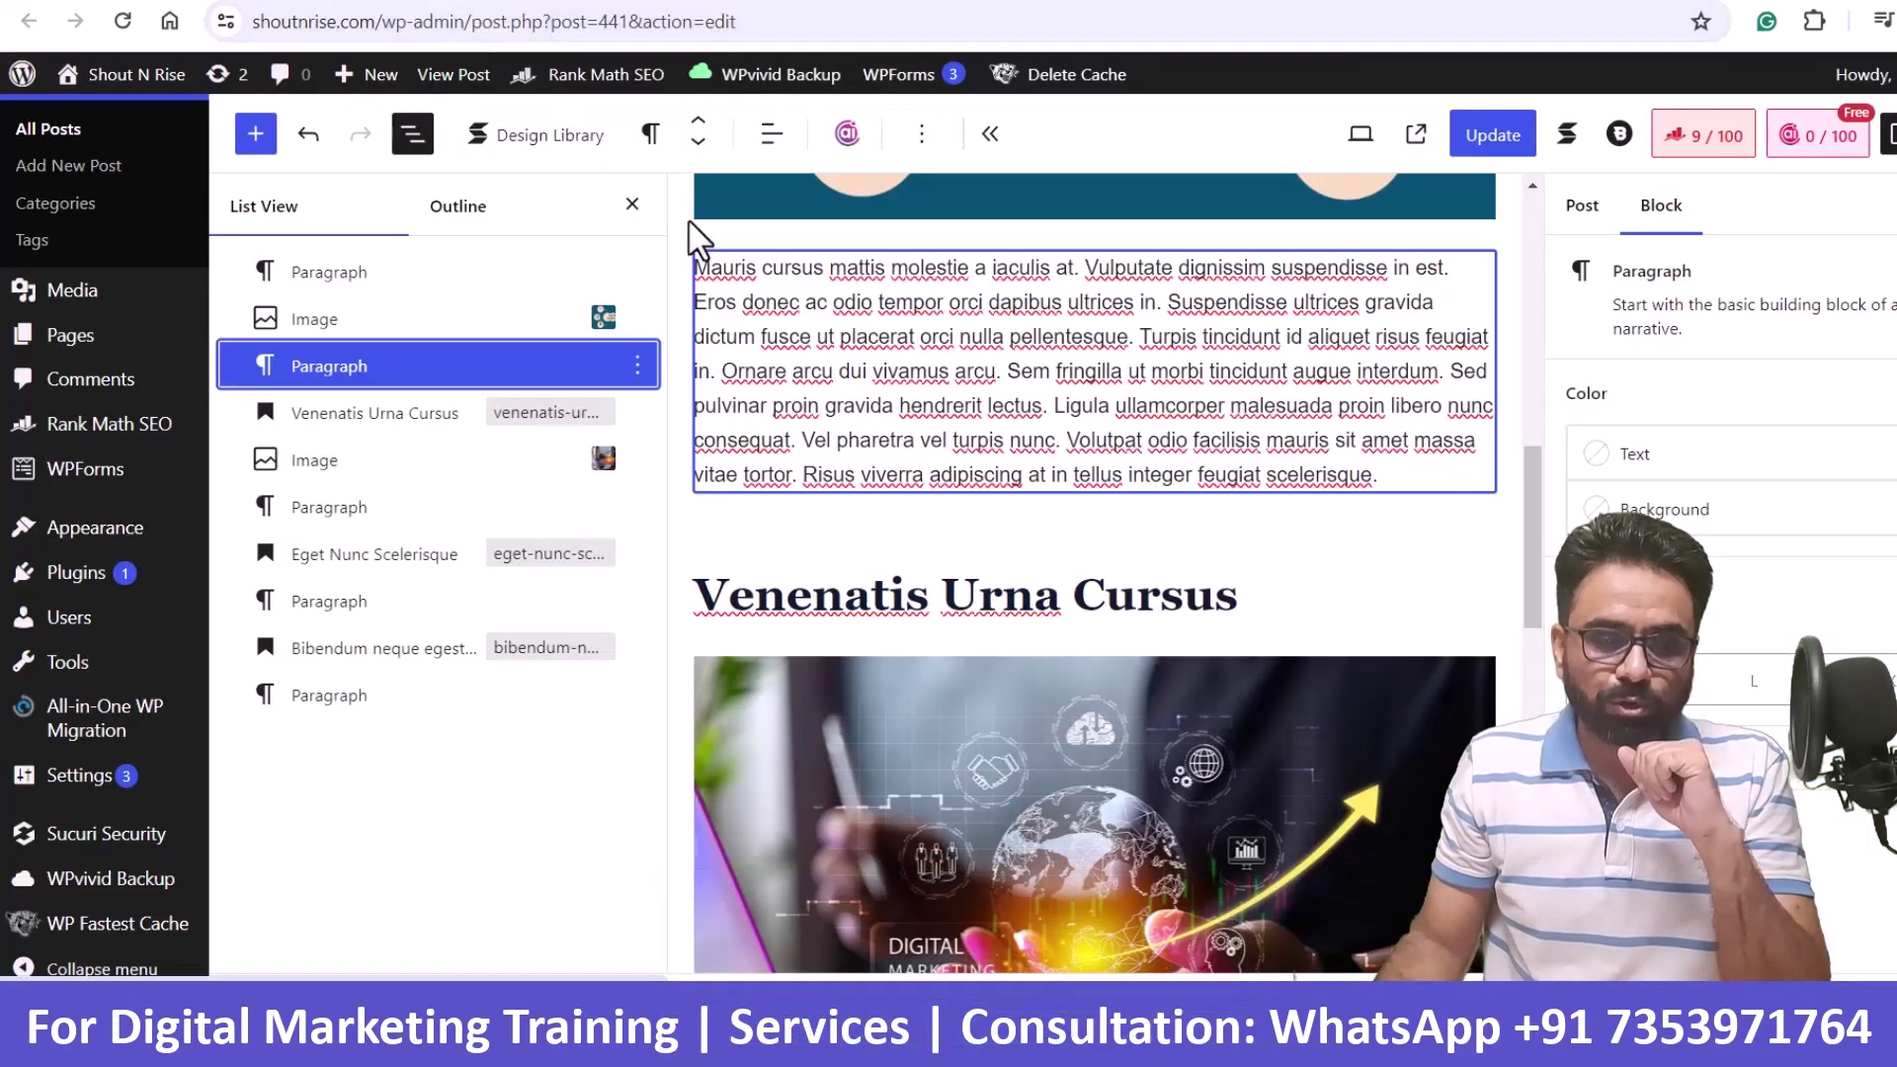
- Close the block list and insert a Table of Contents by Rank Math block below the paragraph beginning "Mauris cursus mattis"
click(631, 205)
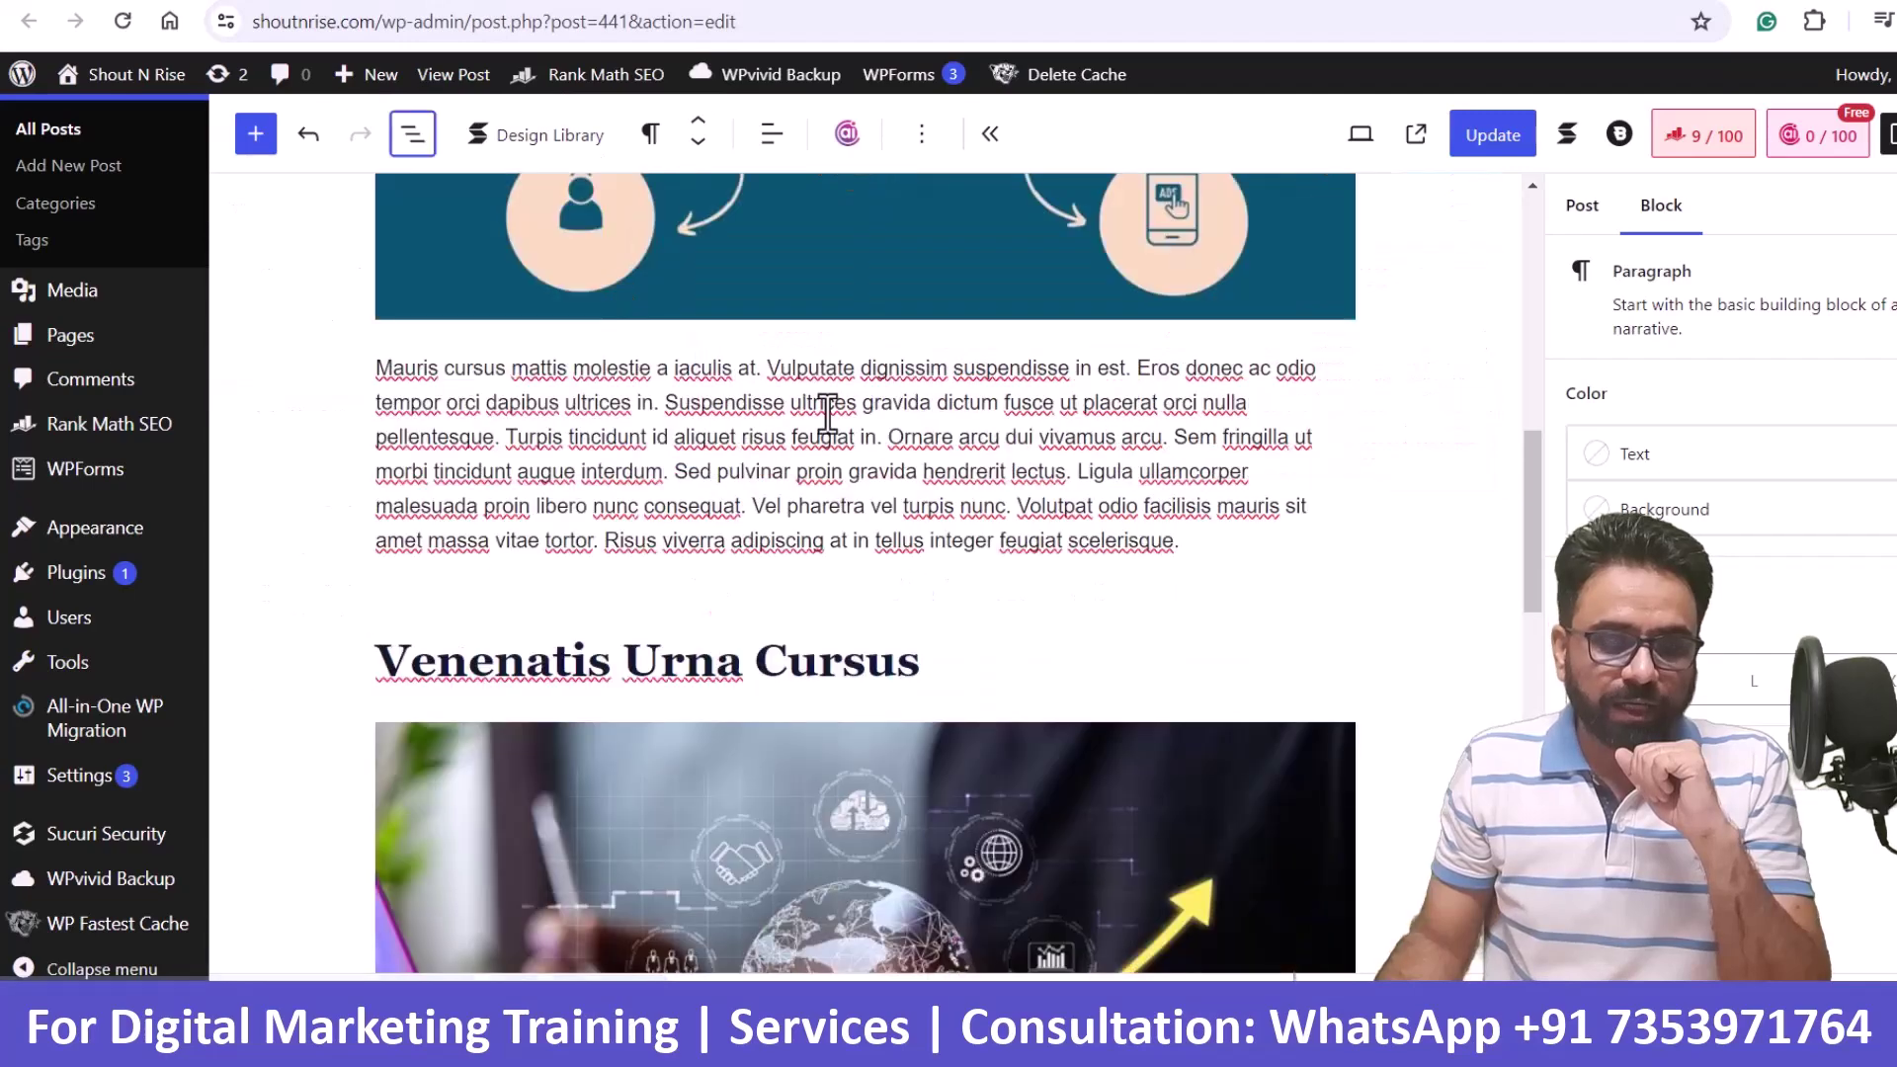
click(1215, 547)
scroll(1215, 546, up, 10)
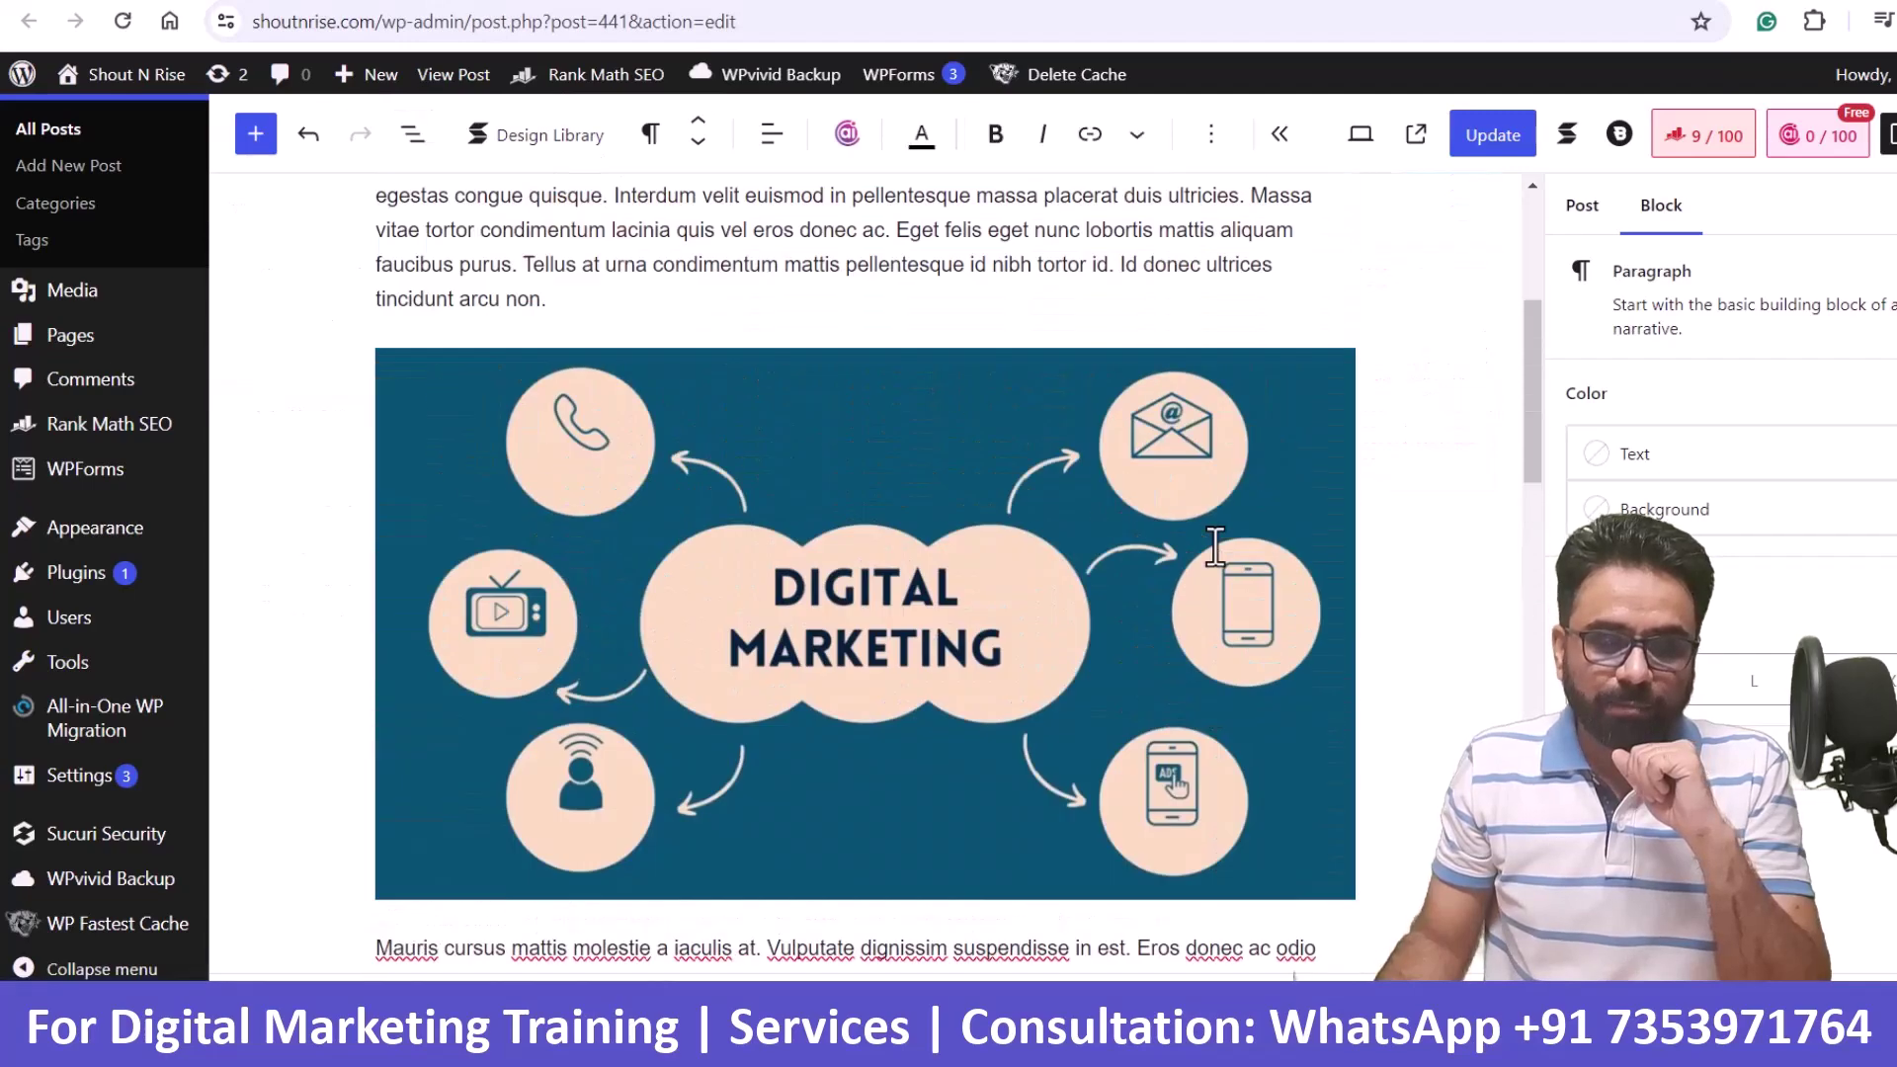
scroll(637, 341, down, 10)
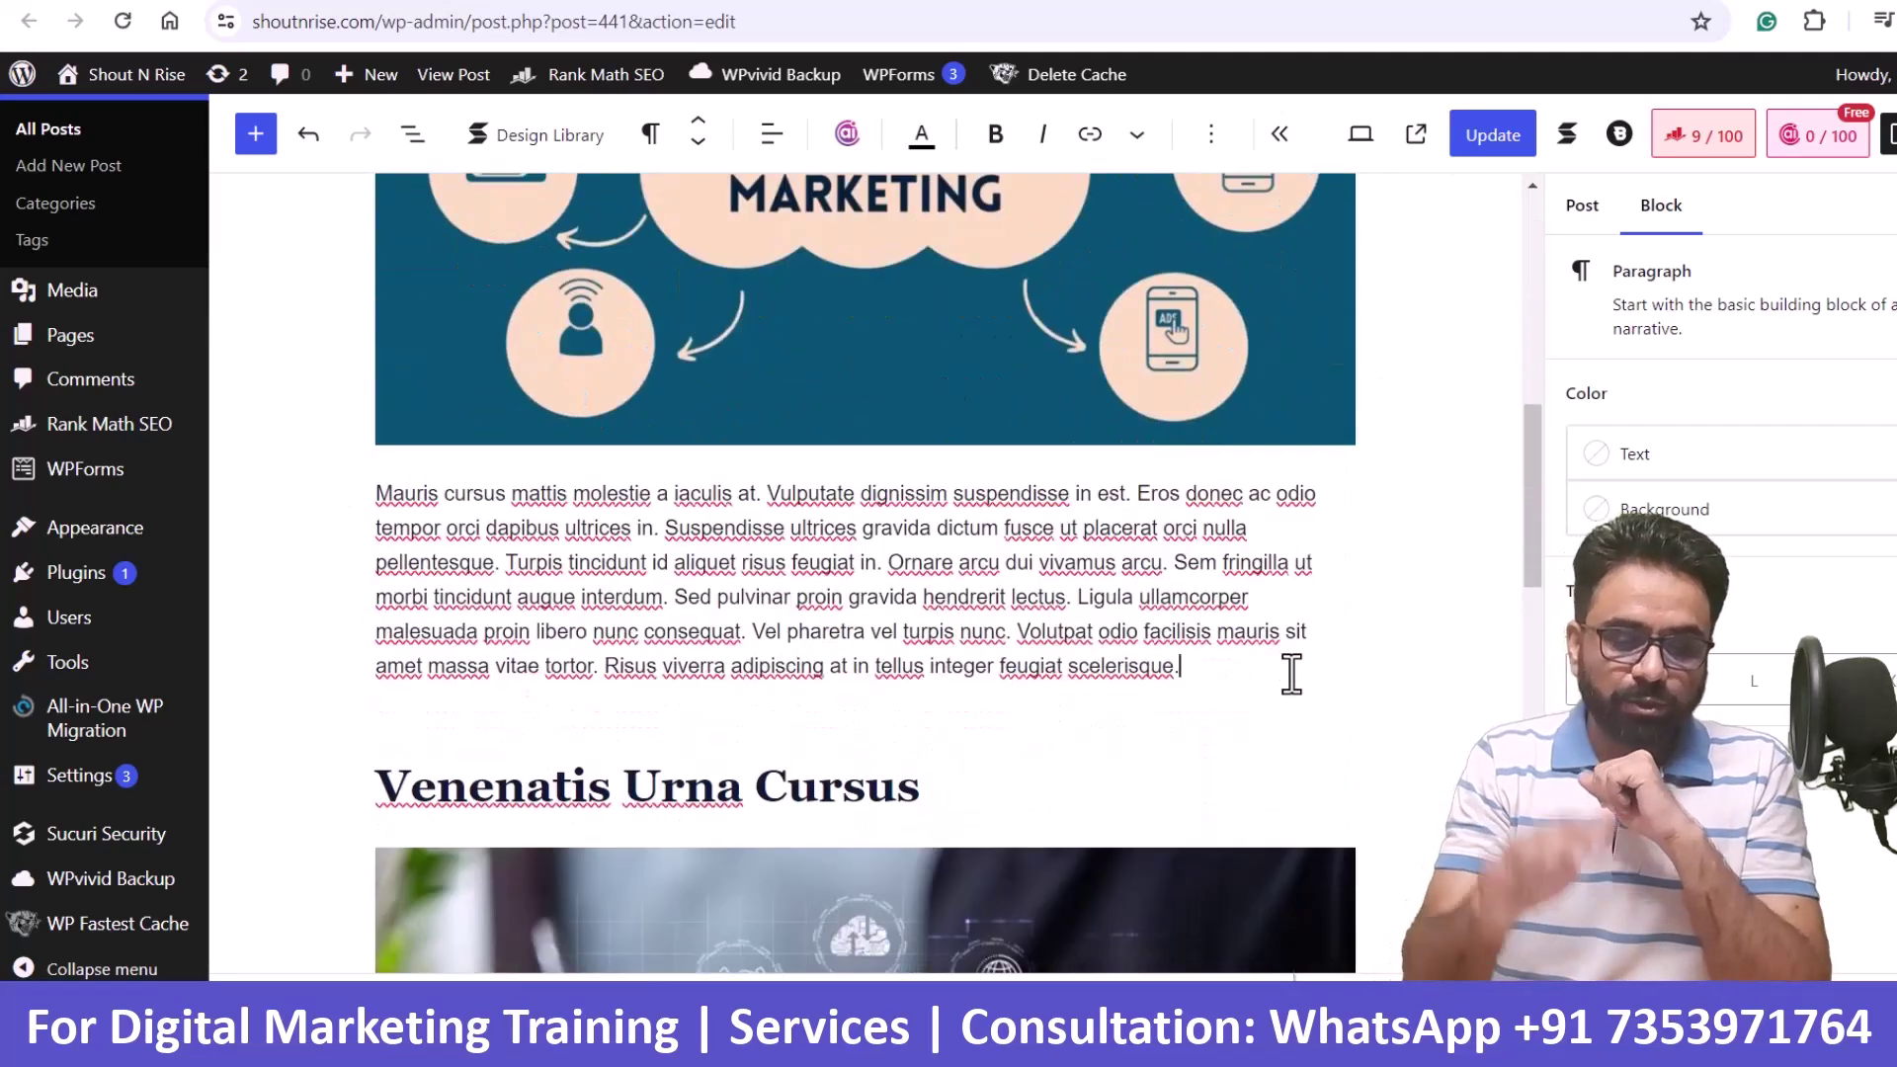
key(Return)
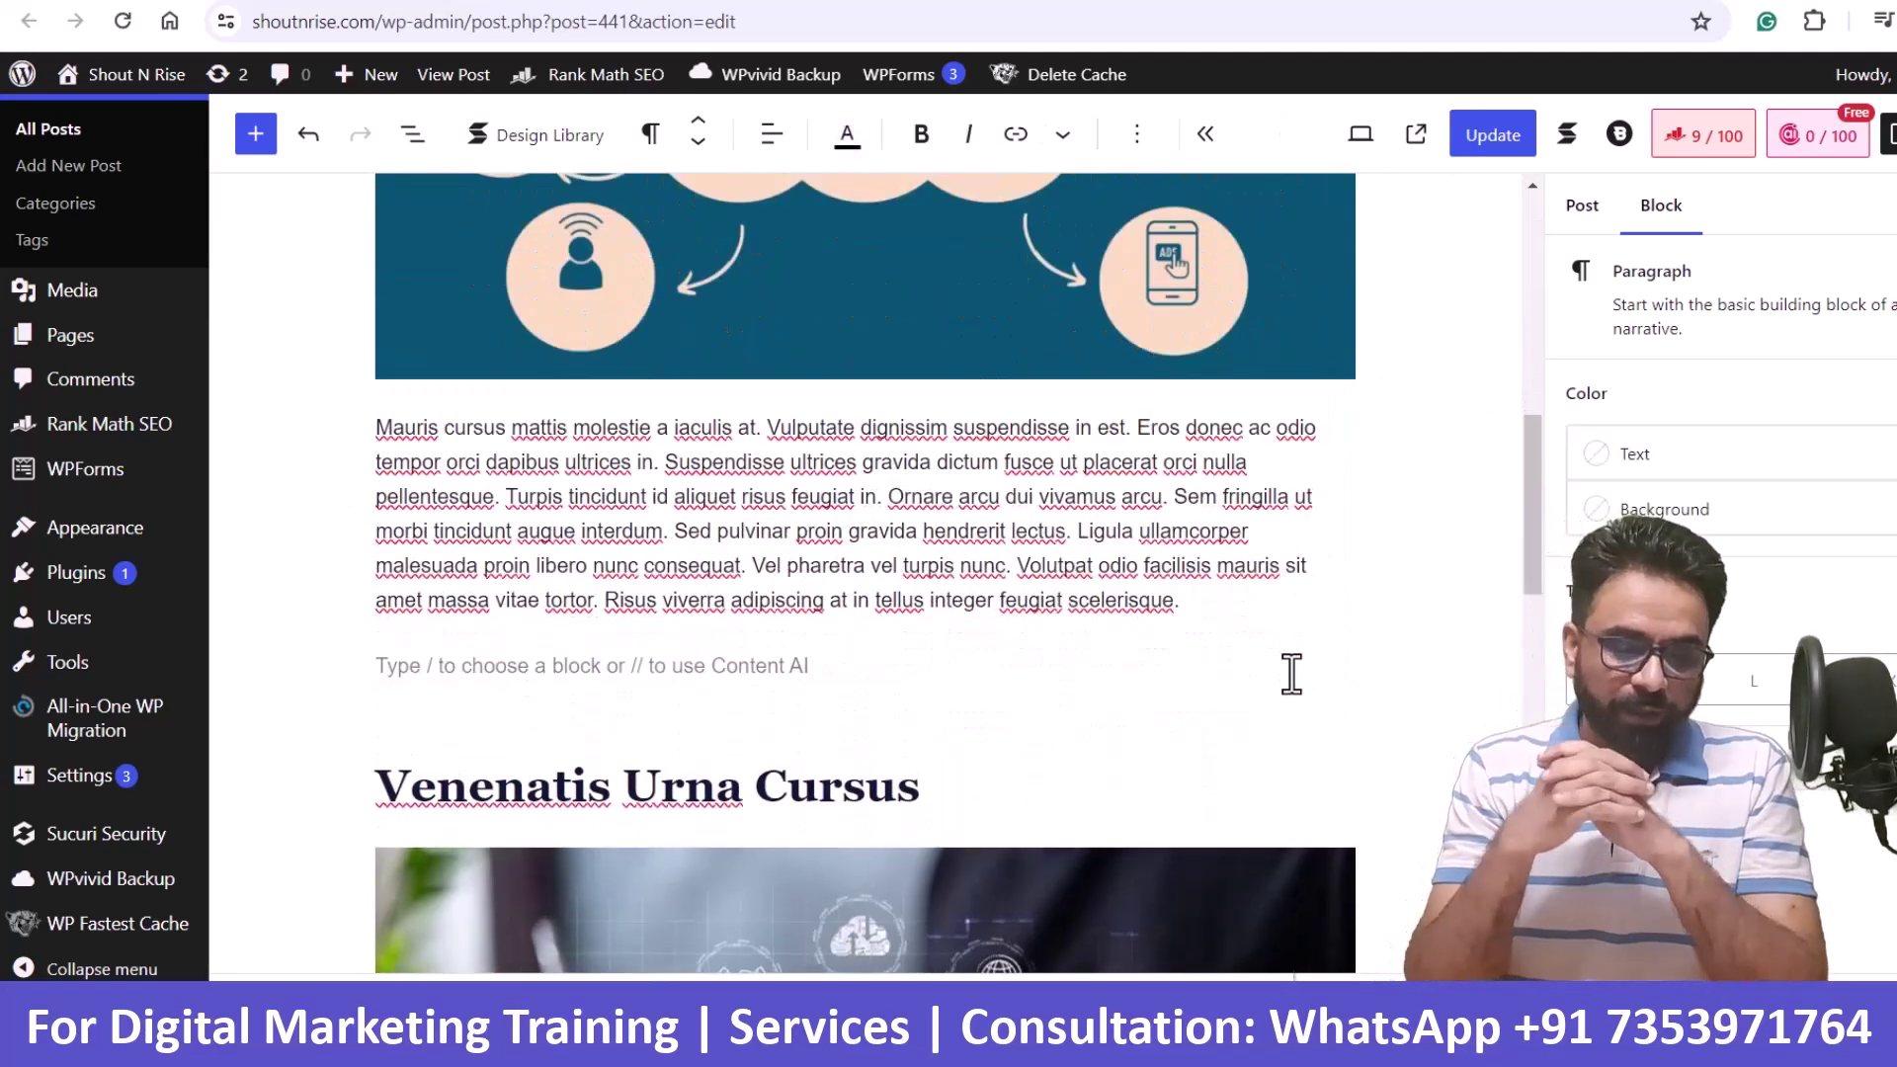
text(/)
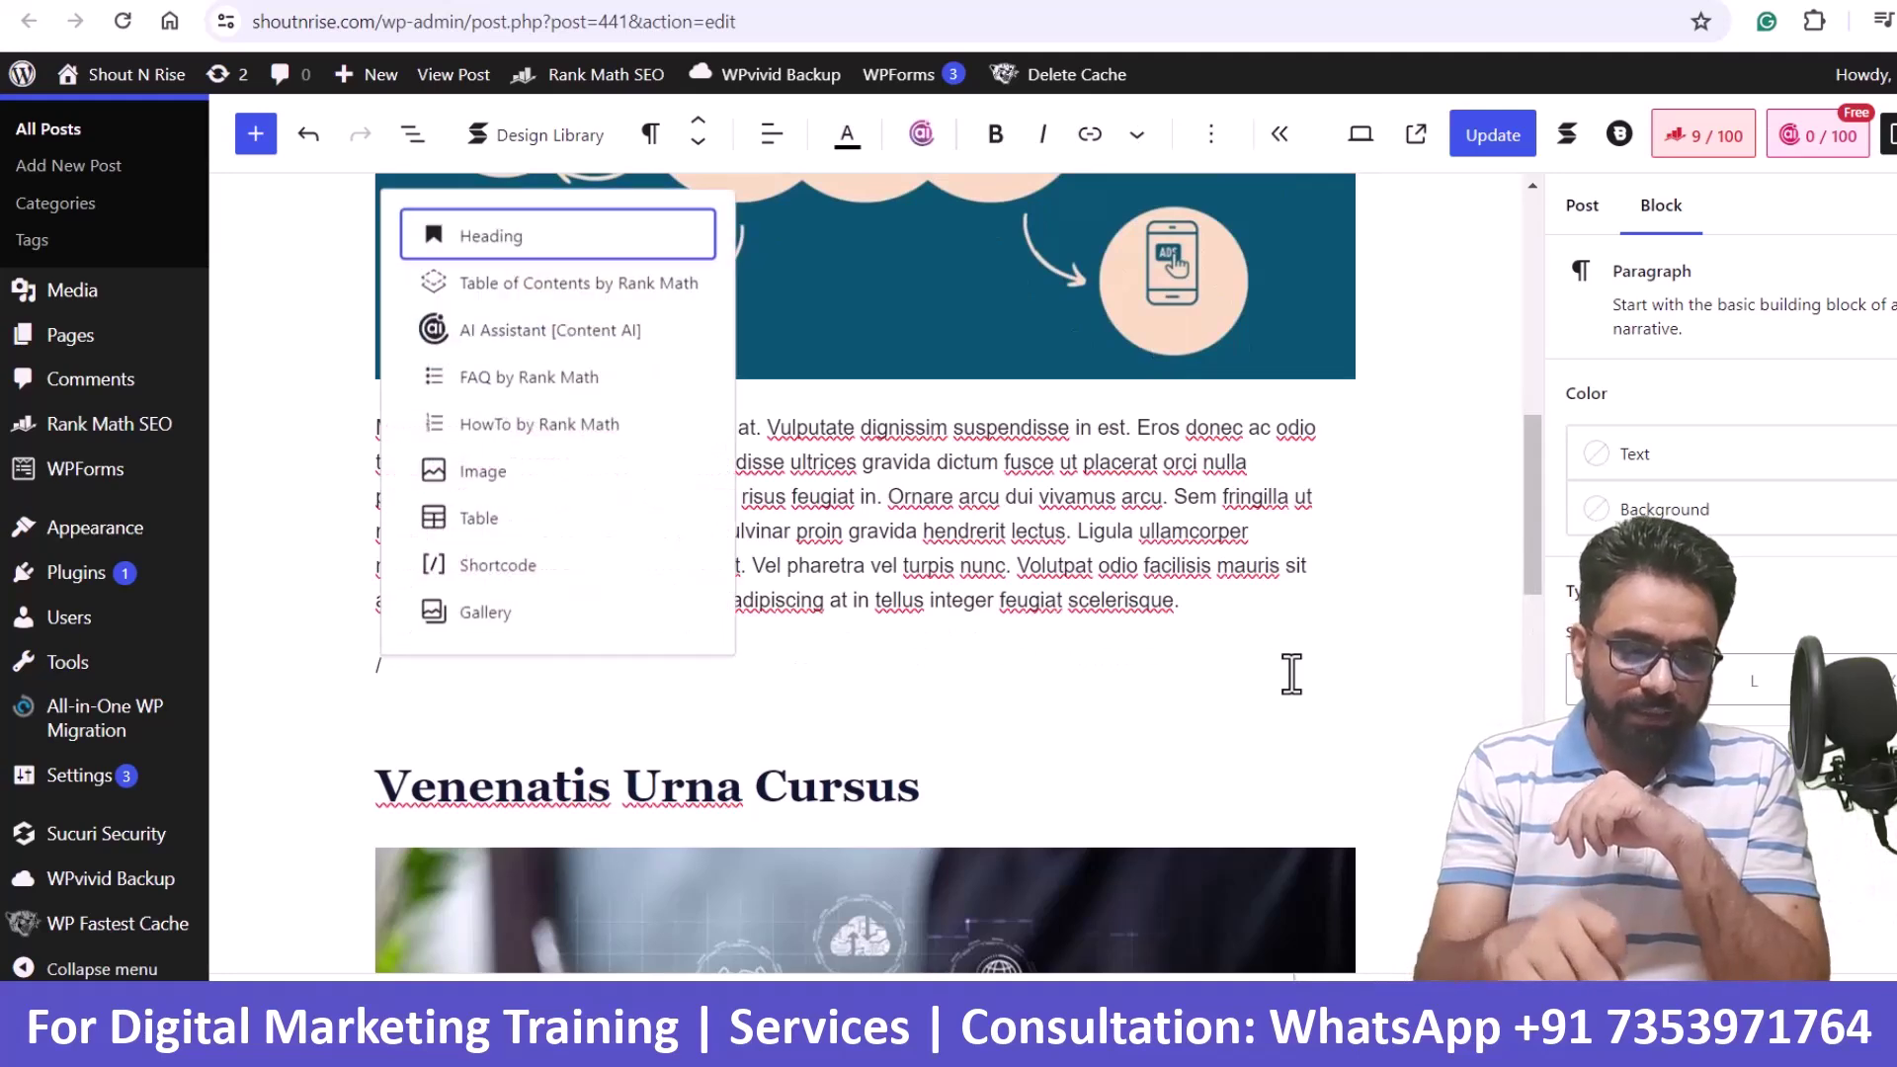
text(tab)
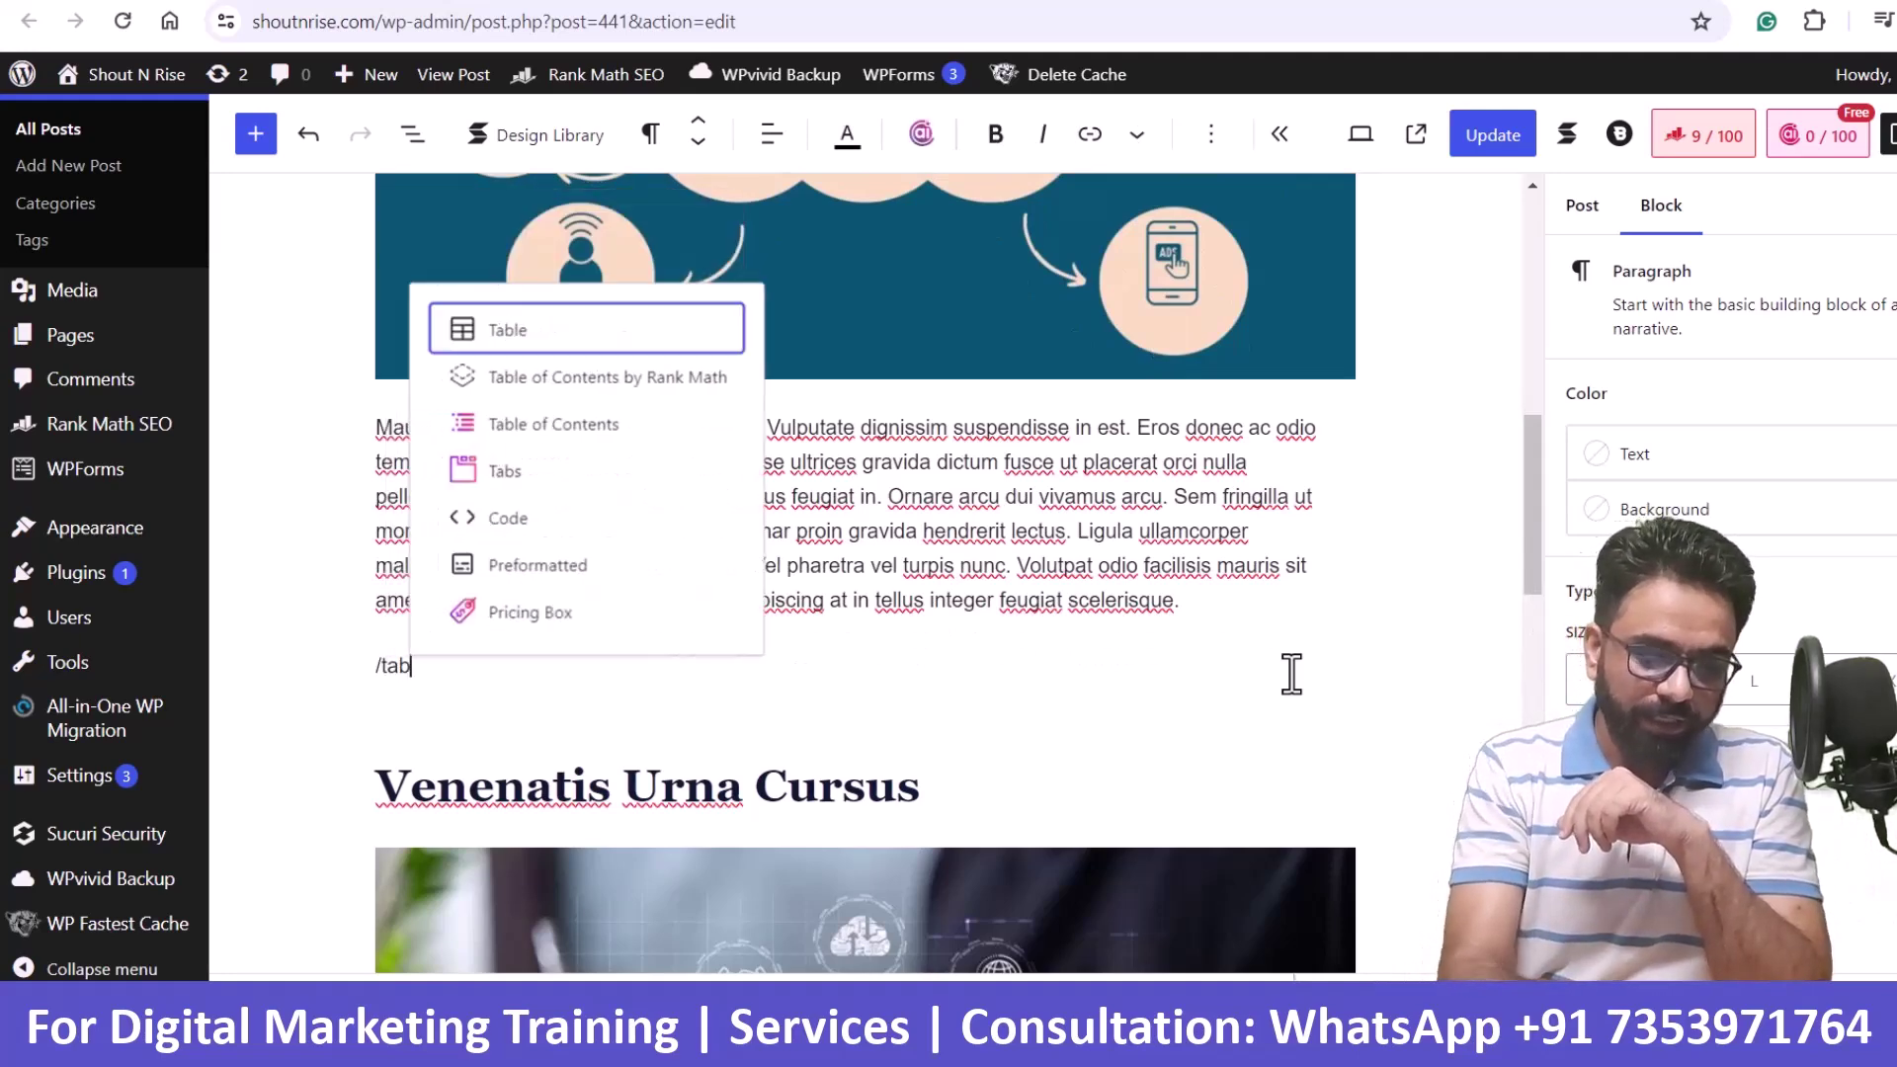
text(le)
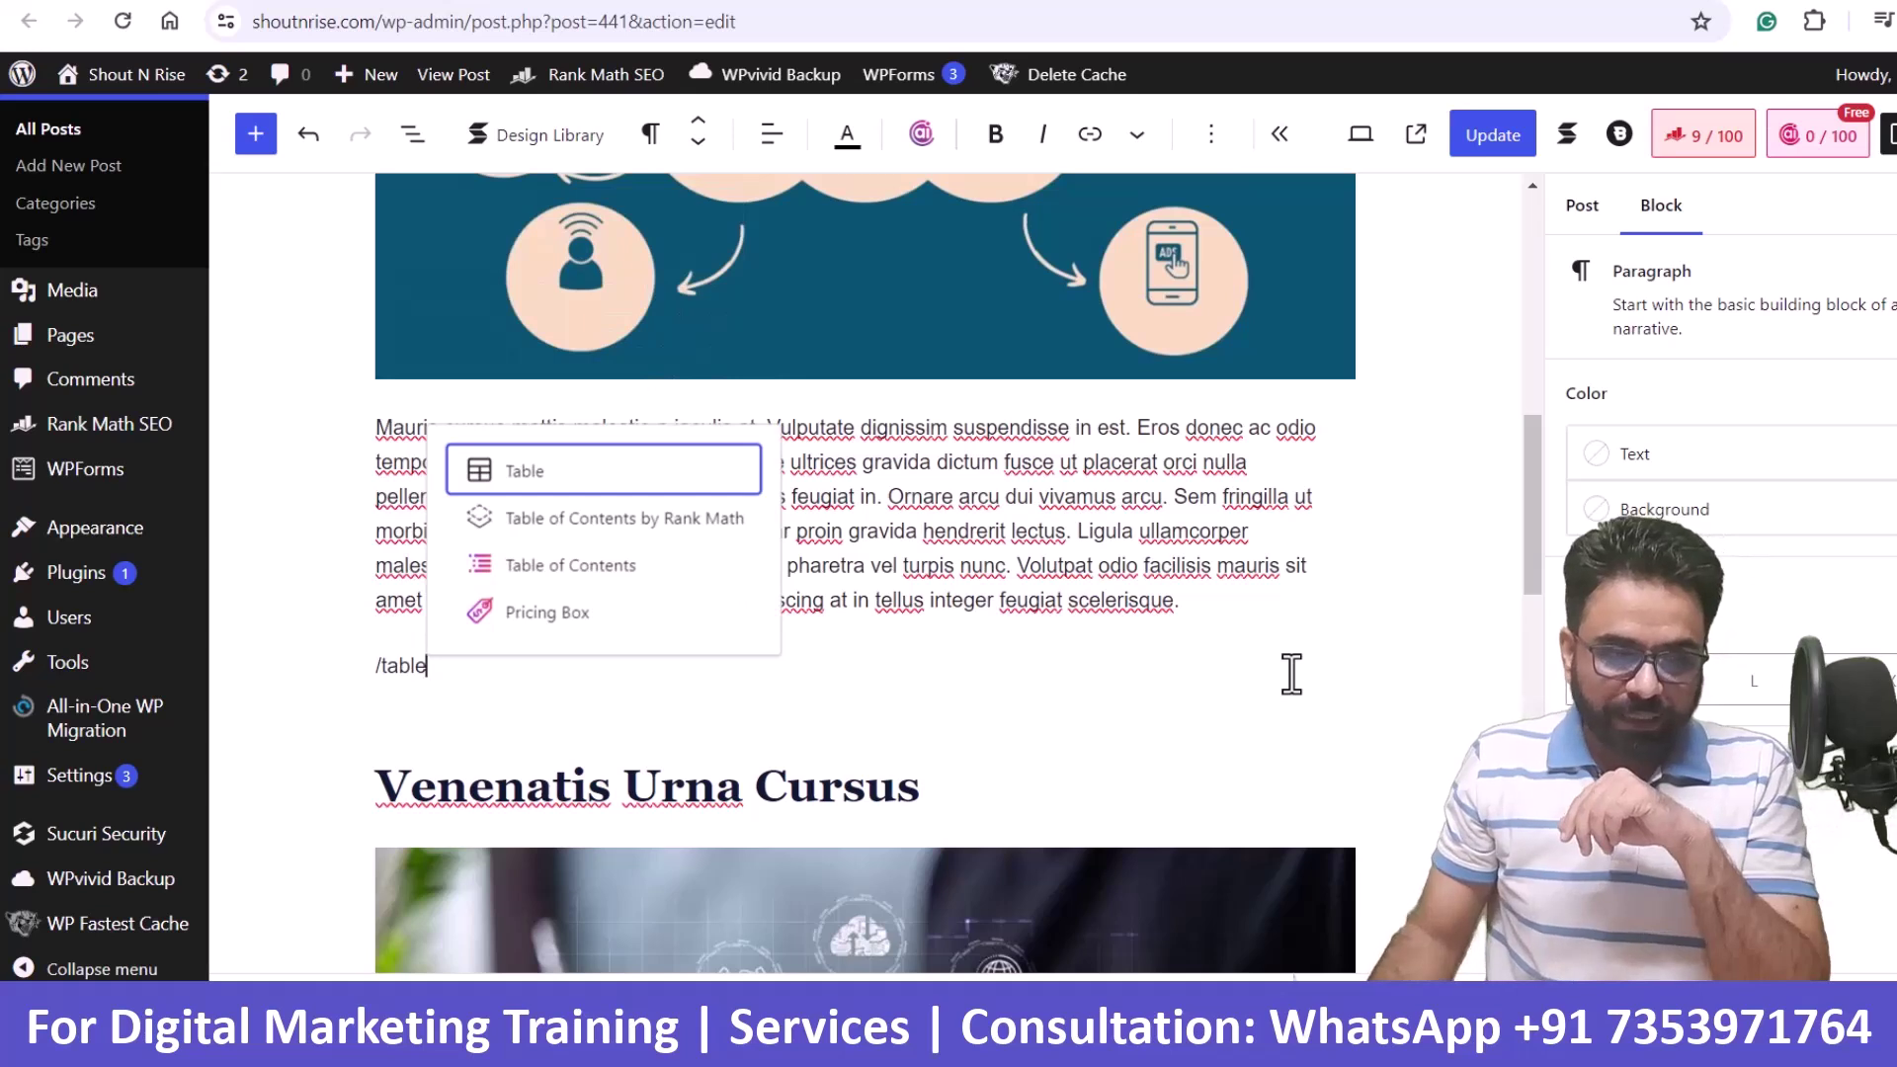
click(694, 534)
scroll(592, 494, down, 2)
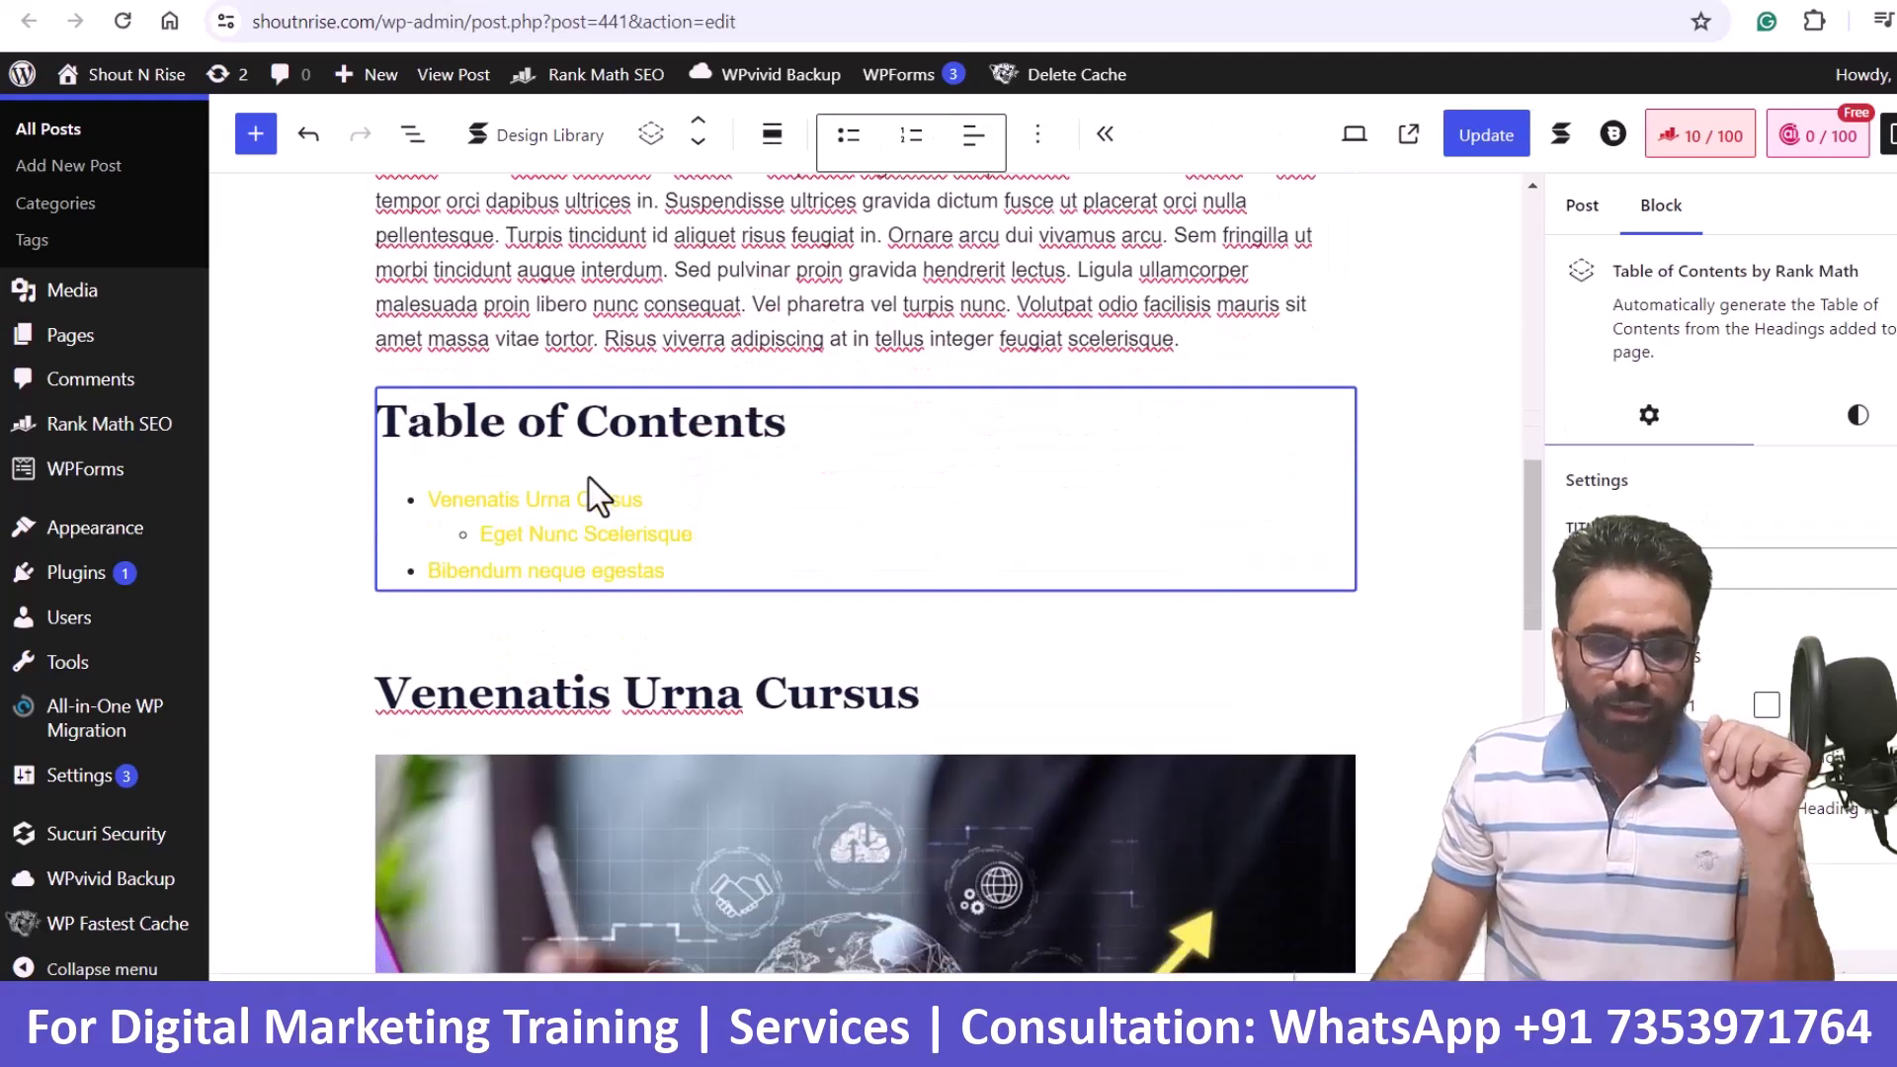
- Check the post's Venenatis Urna Cursus, Eget Nunc Scelerisque and Bibendum neque egestas headings against the table of contents entries
click(1482, 471)
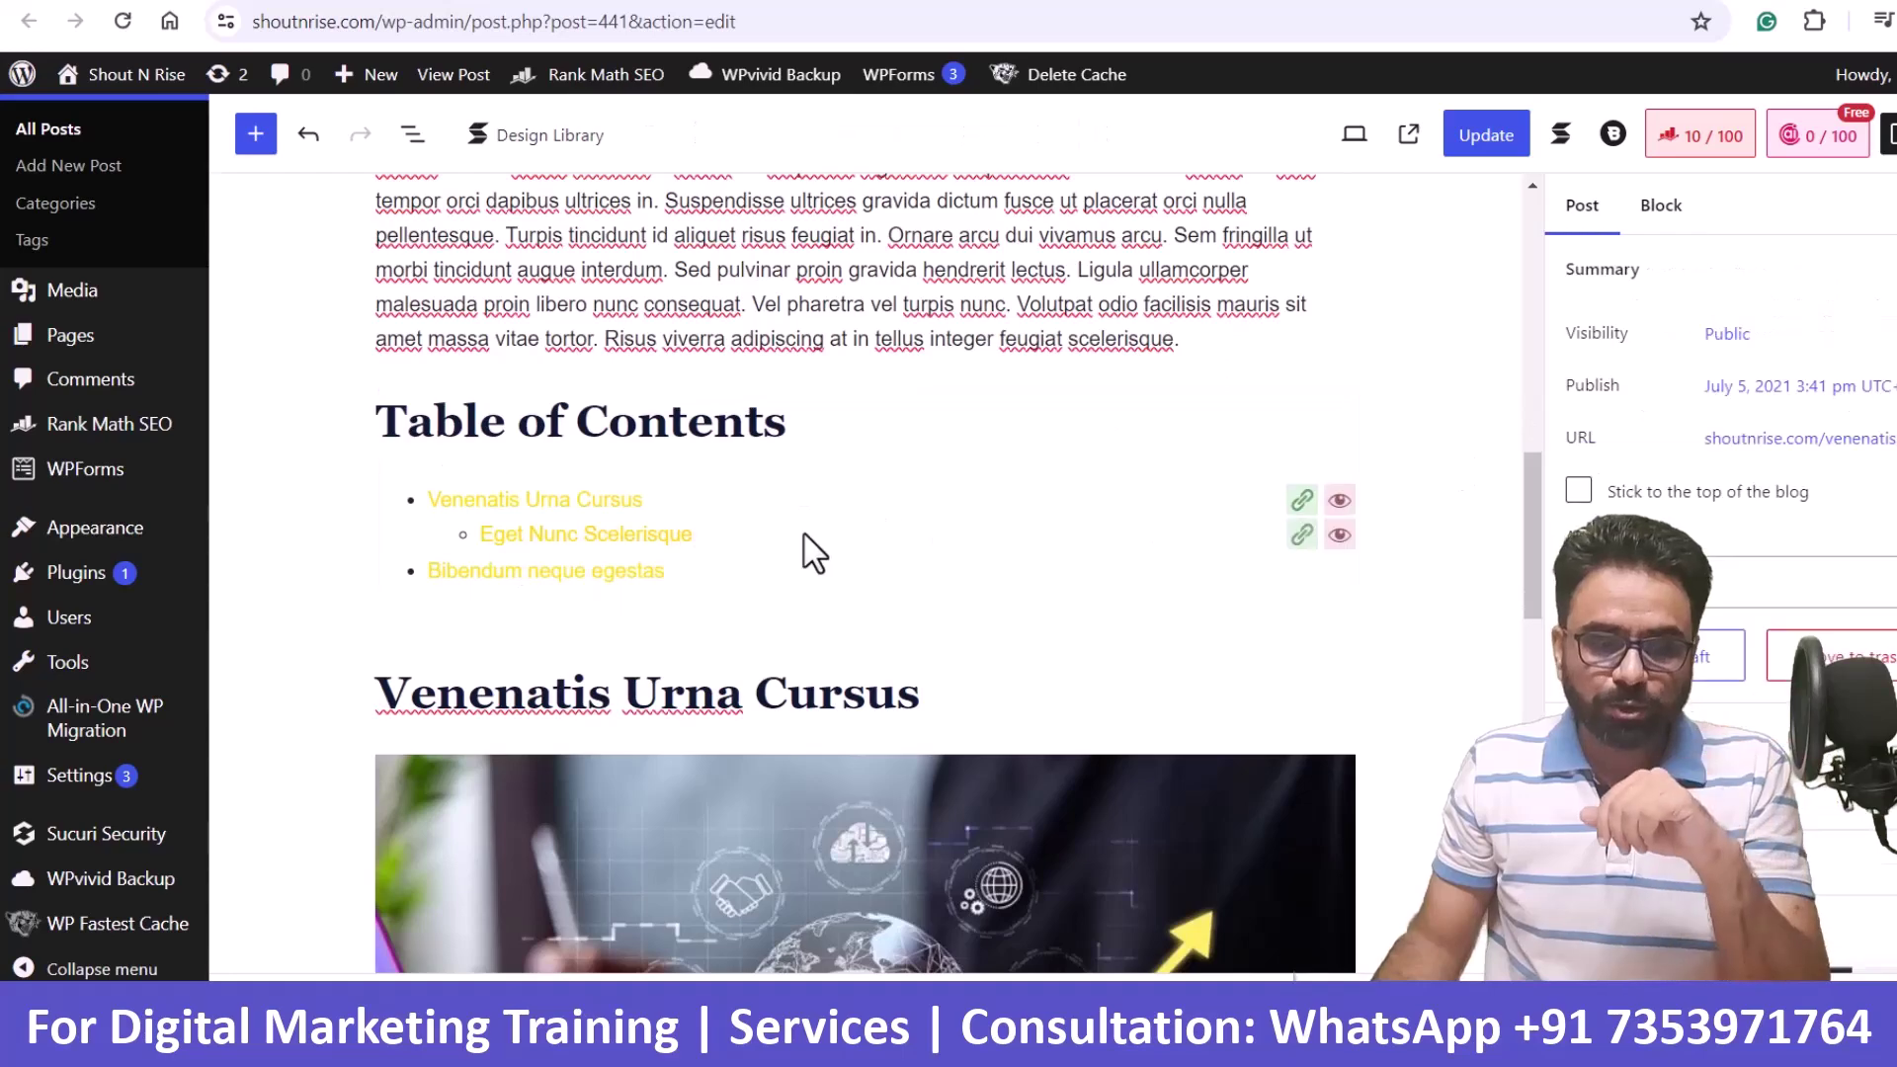
triple_click(877, 691)
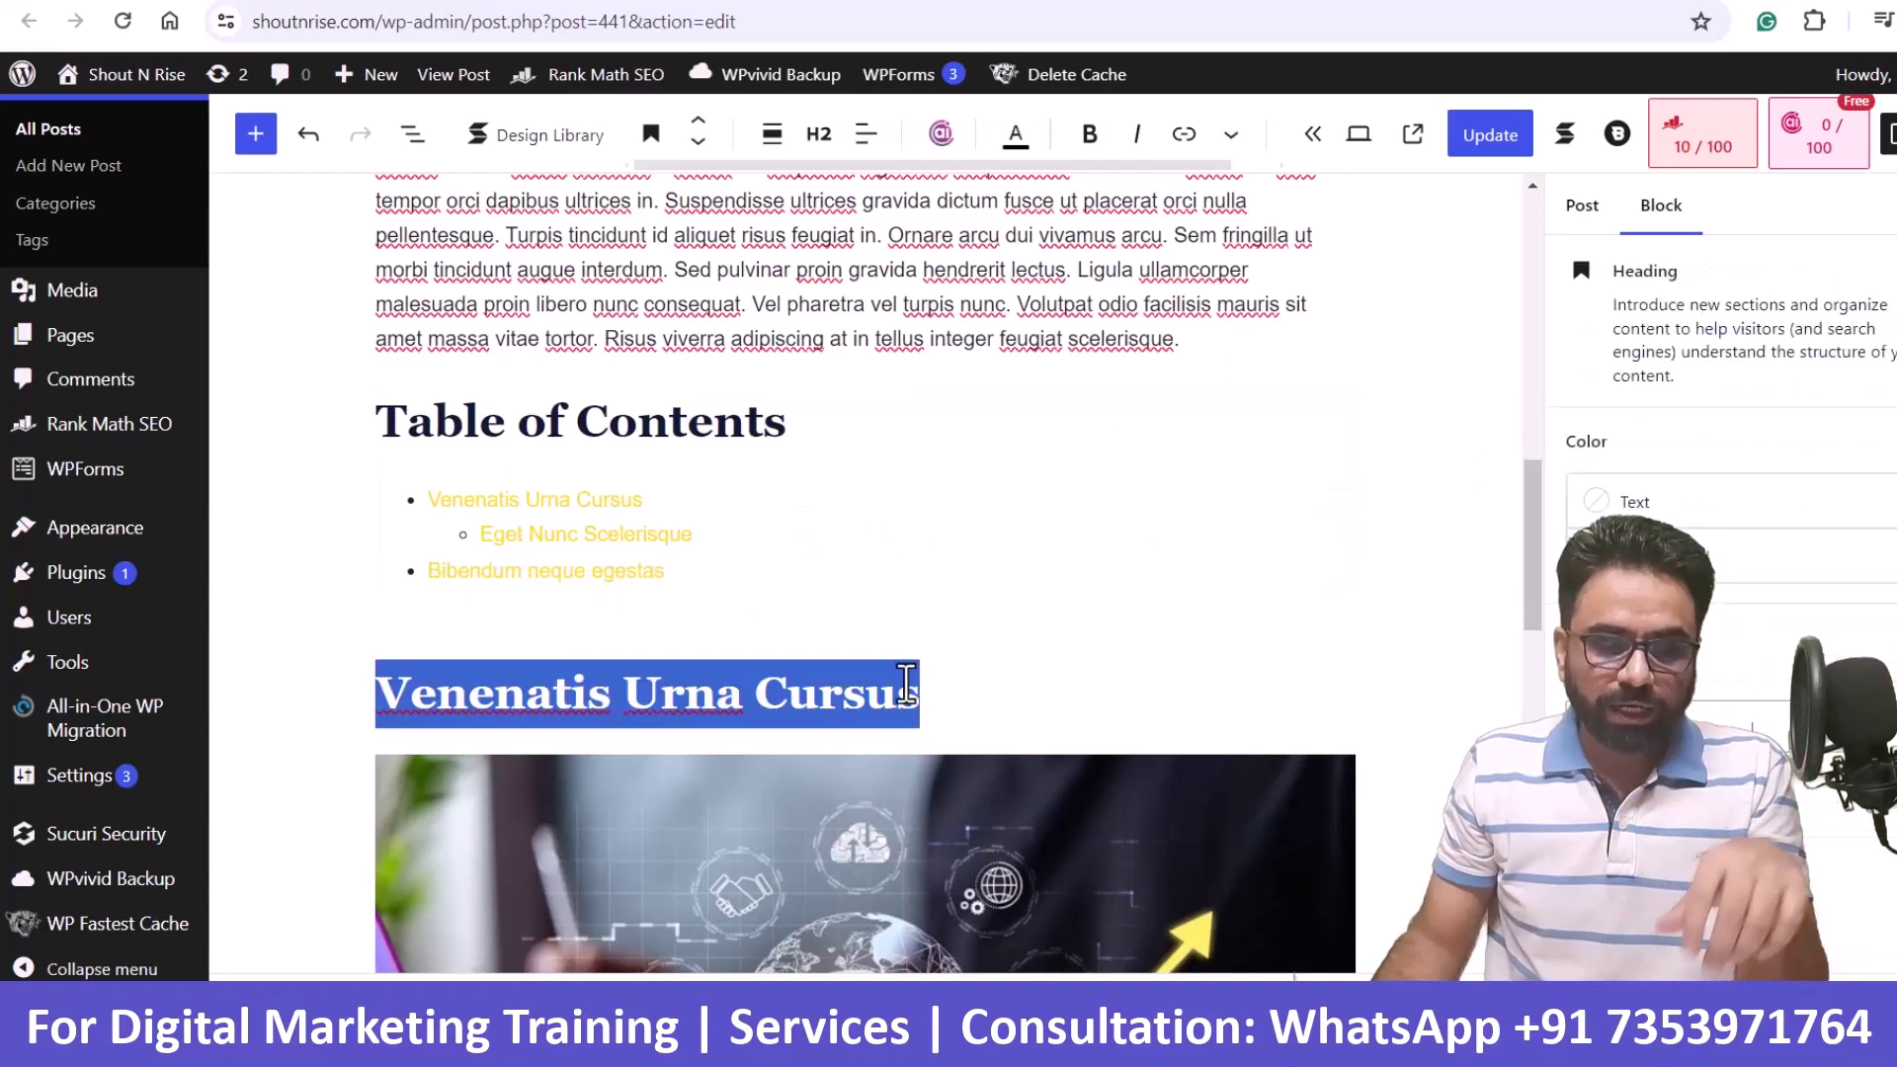
scroll(622, 662, down, 7)
scroll(618, 648, down, 3)
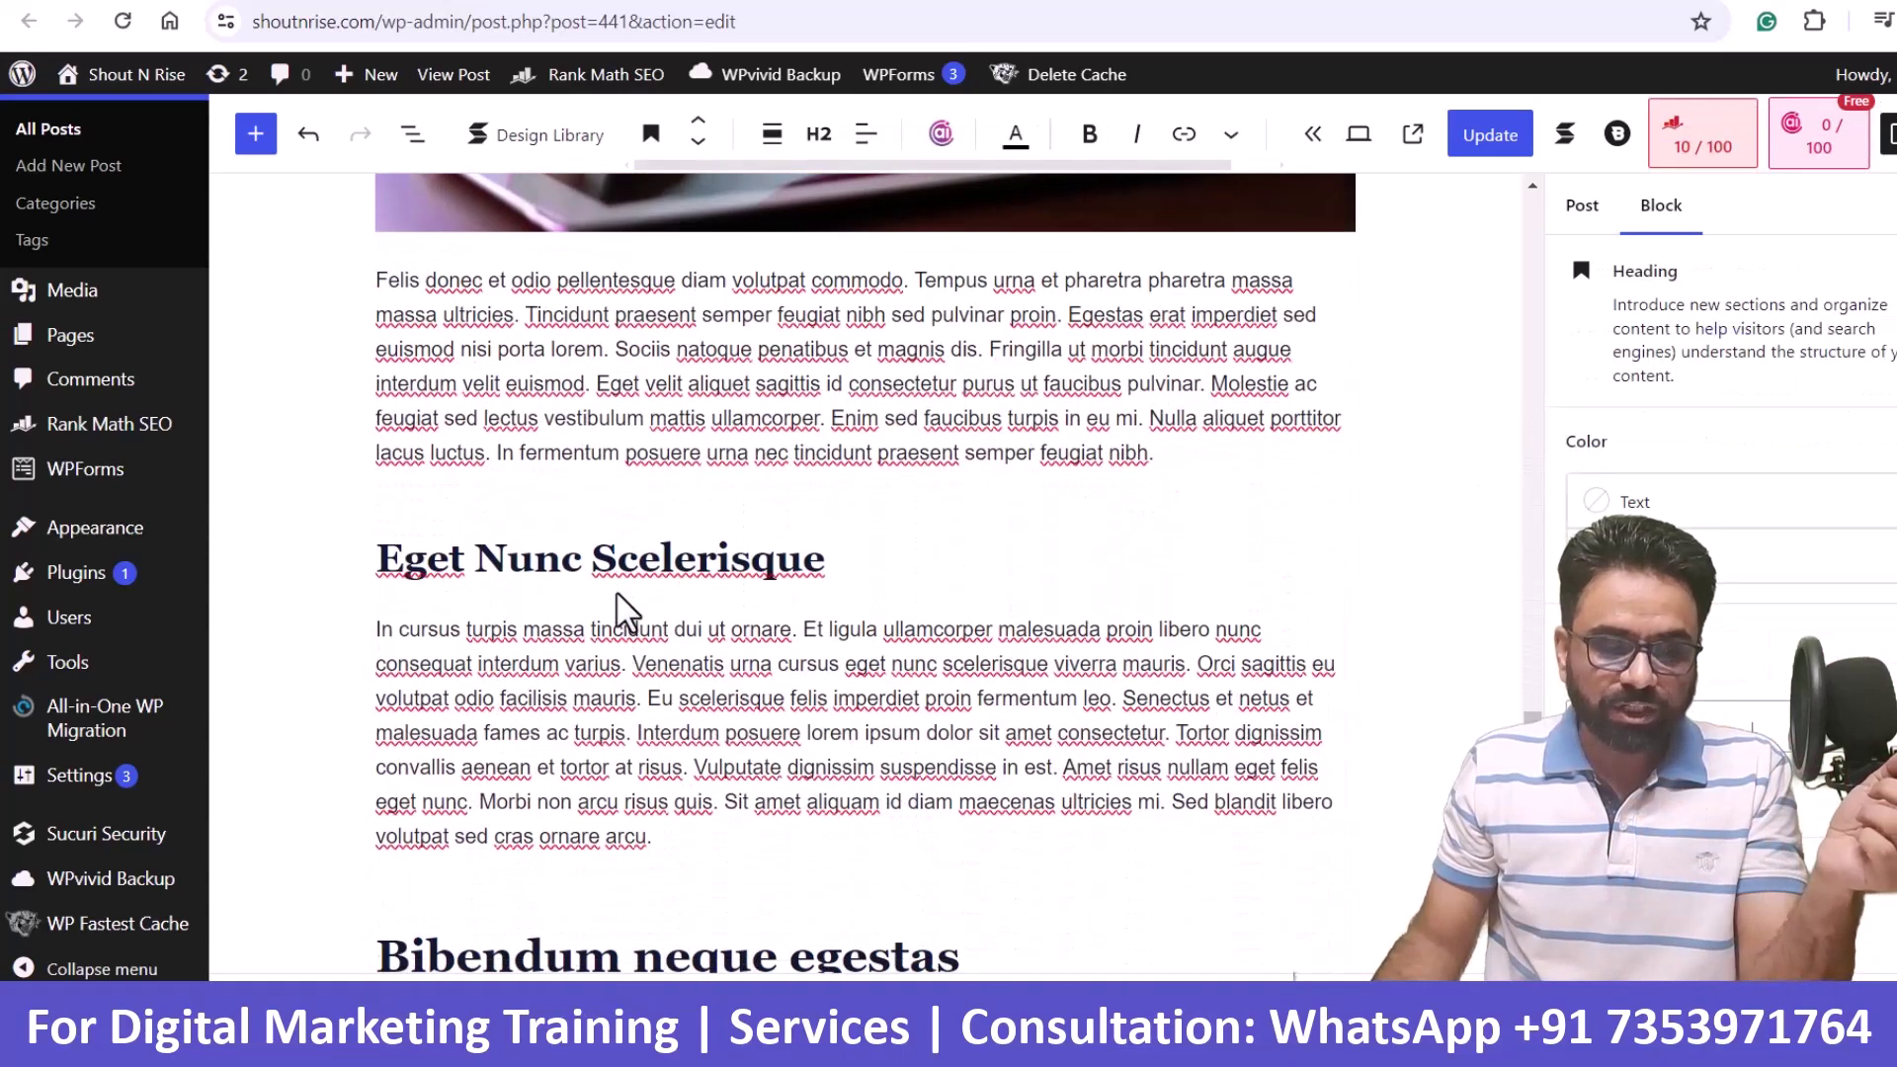
triple_click(627, 555)
scroll(655, 638, down, 1)
scroll(614, 670, down, 2)
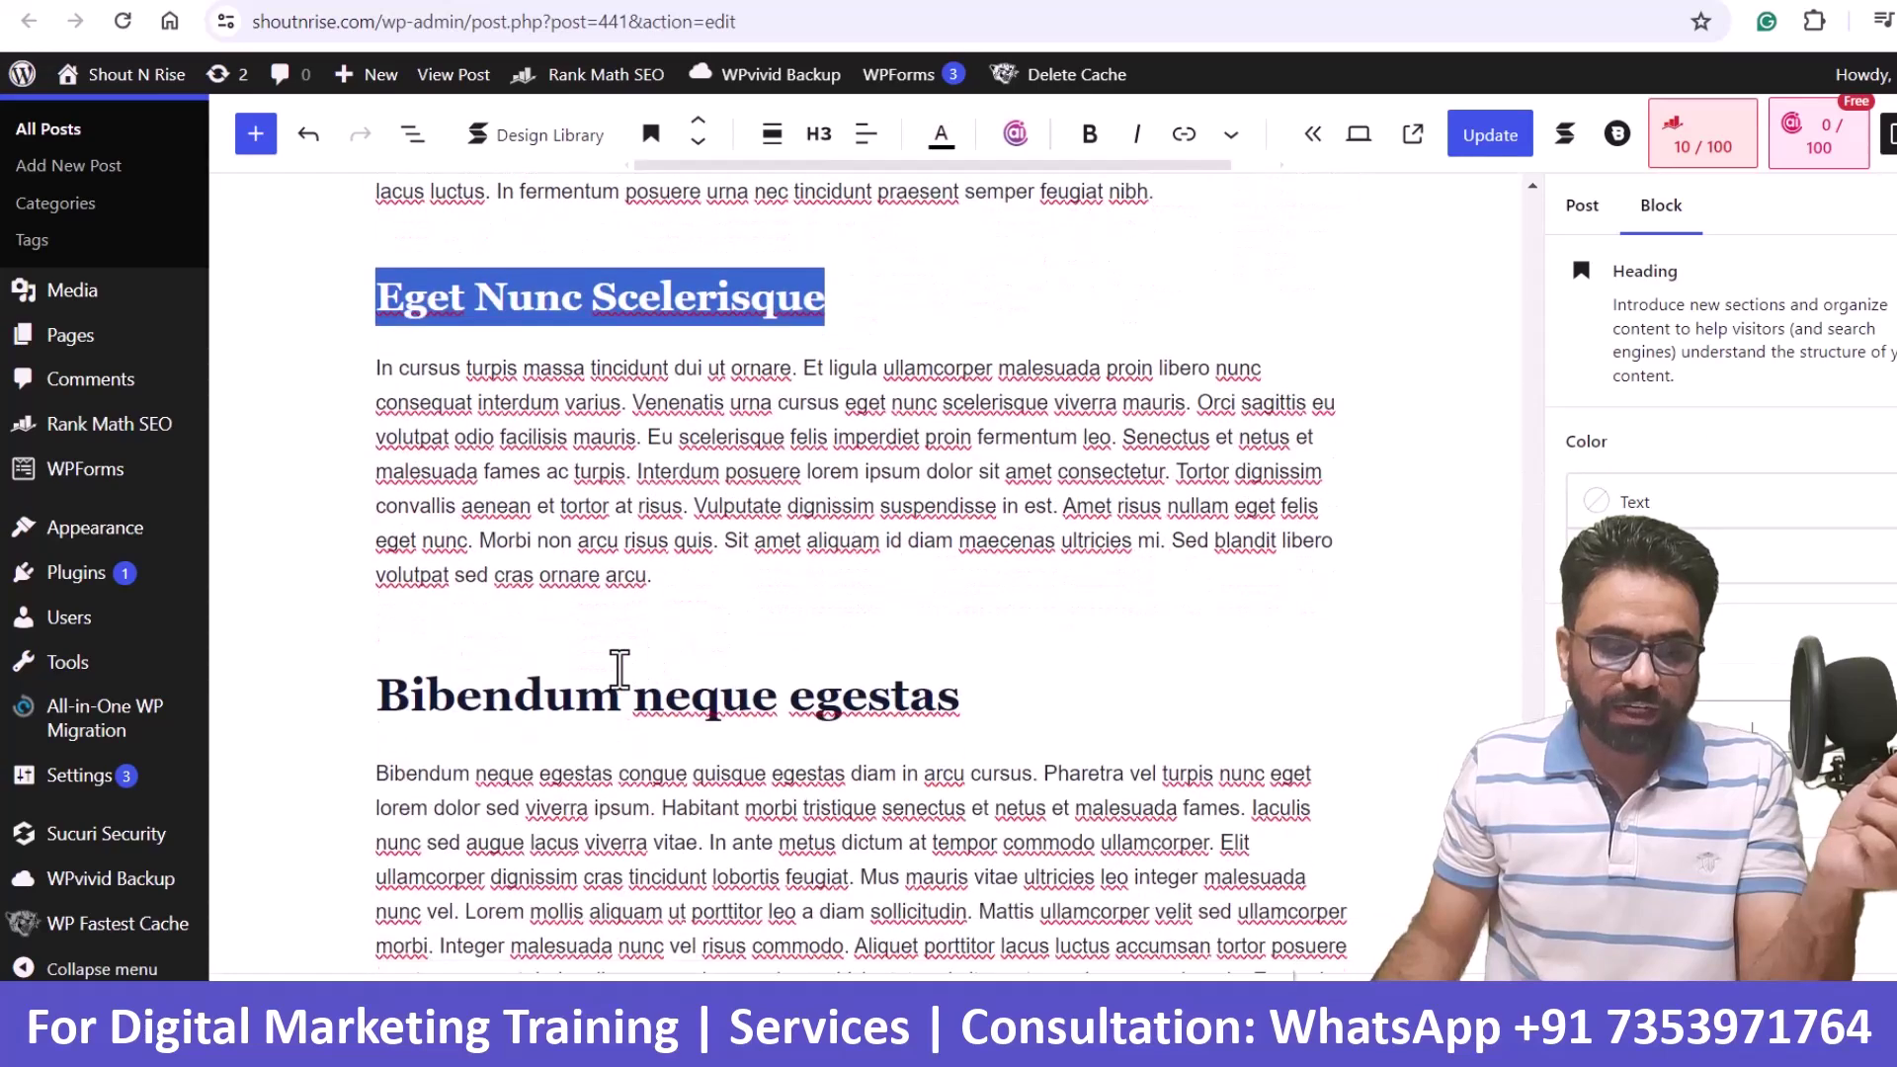
triple_click(614, 678)
scroll(614, 682, up, 5)
scroll(614, 681, up, 8)
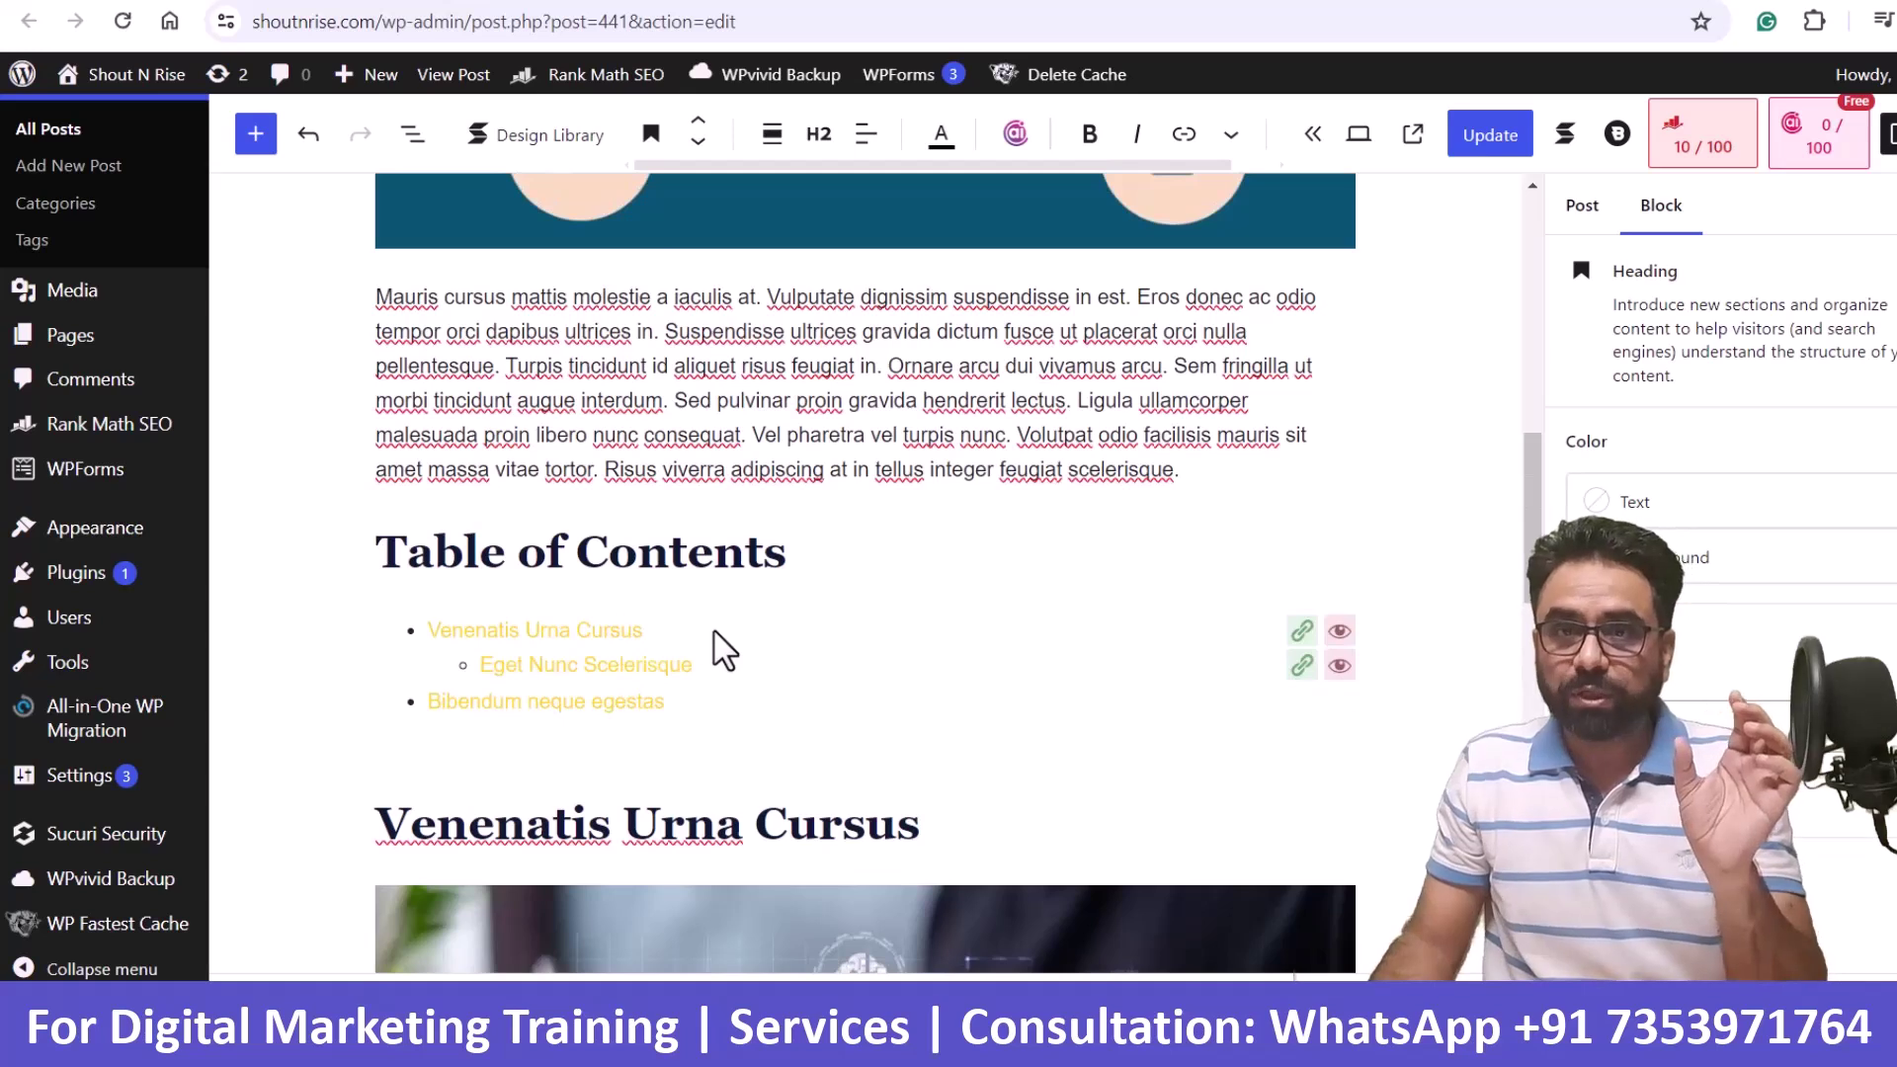
- Try the ordered and plain list styles on the table of contents and return it to an unordered list
click(627, 700)
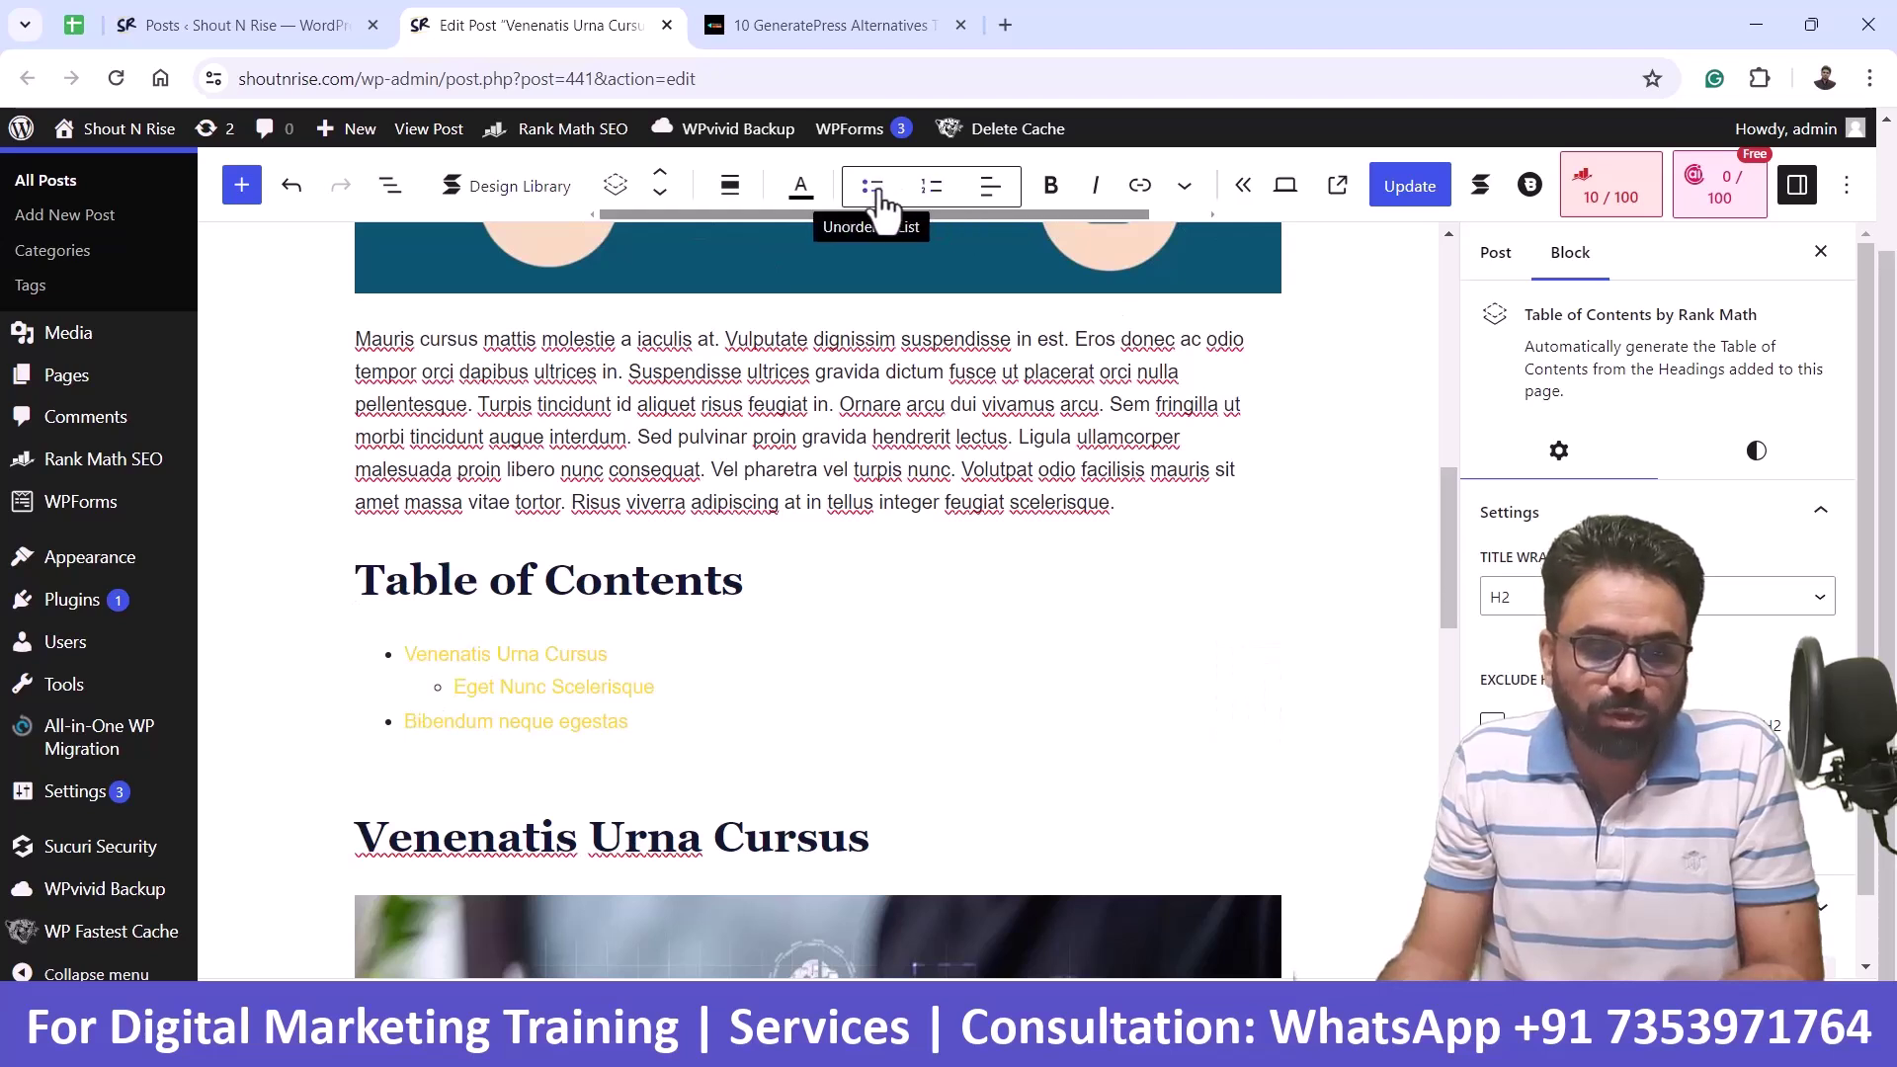
click(931, 193)
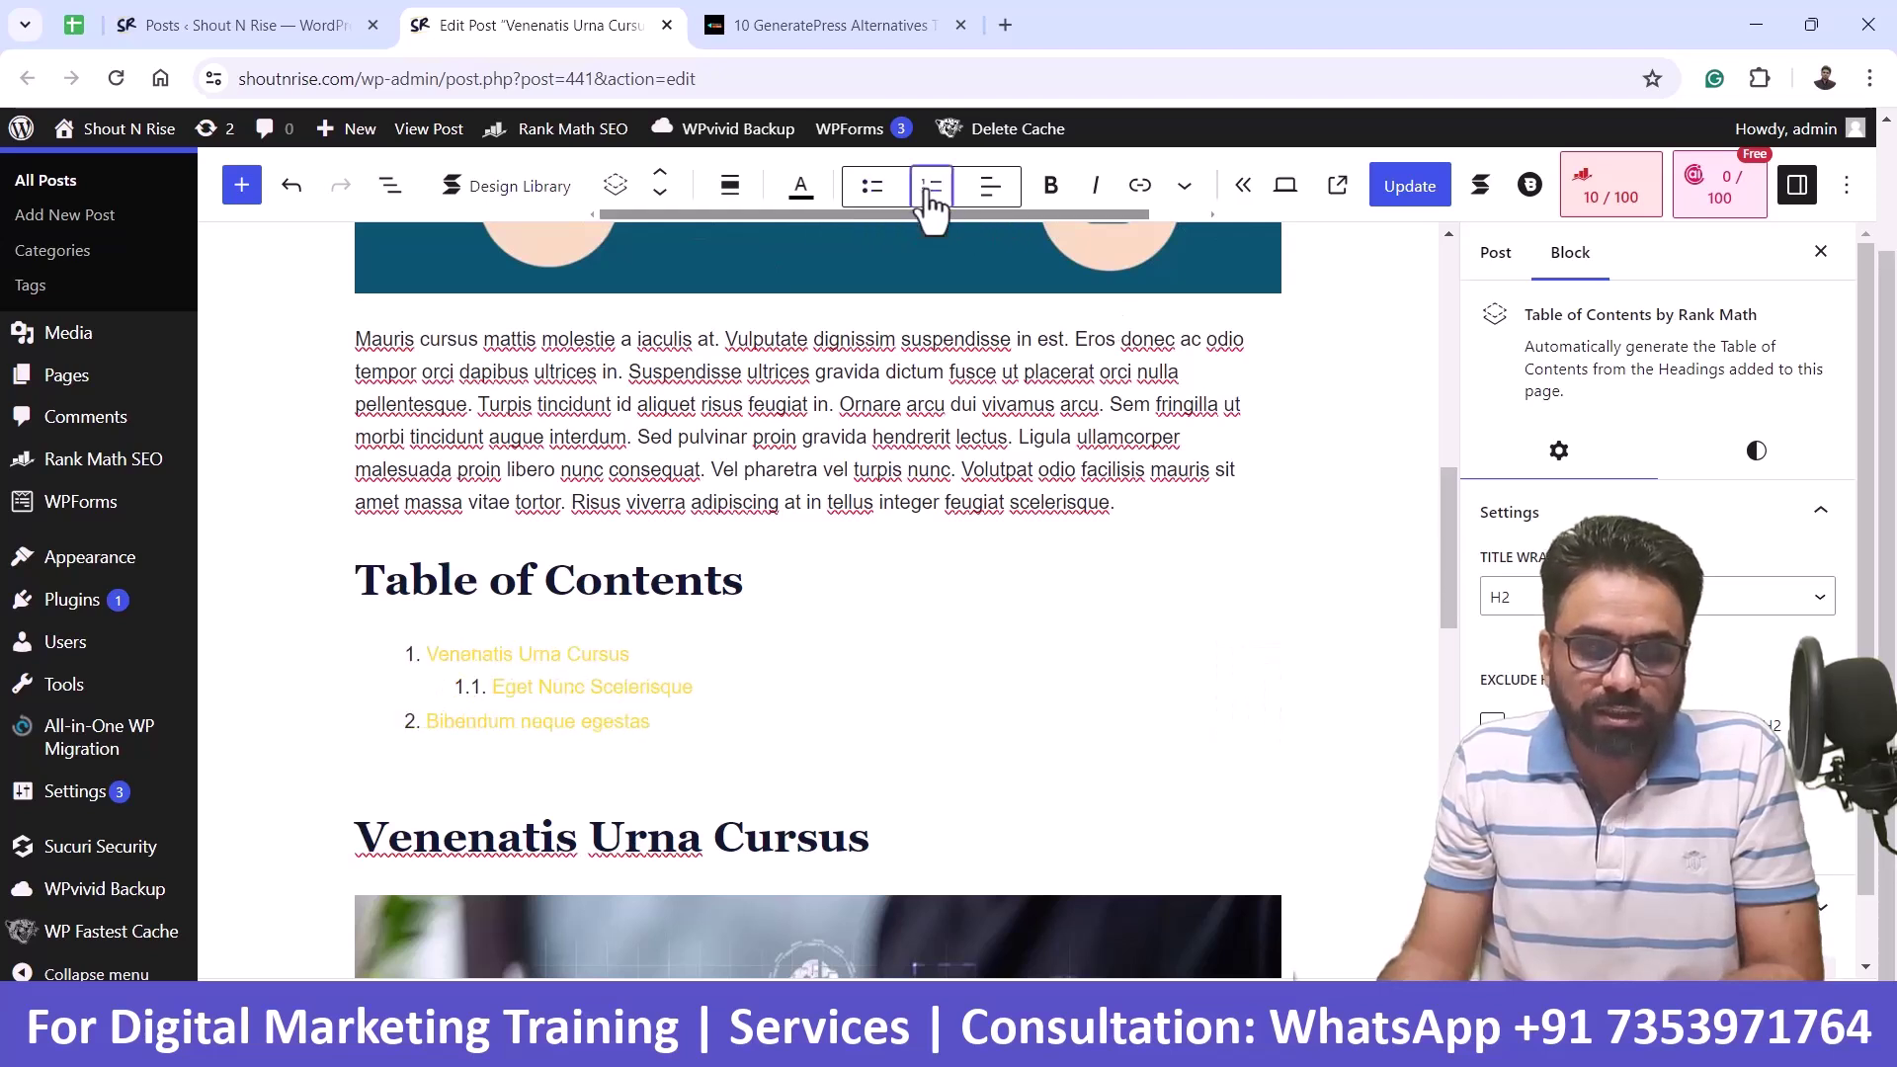
click(991, 201)
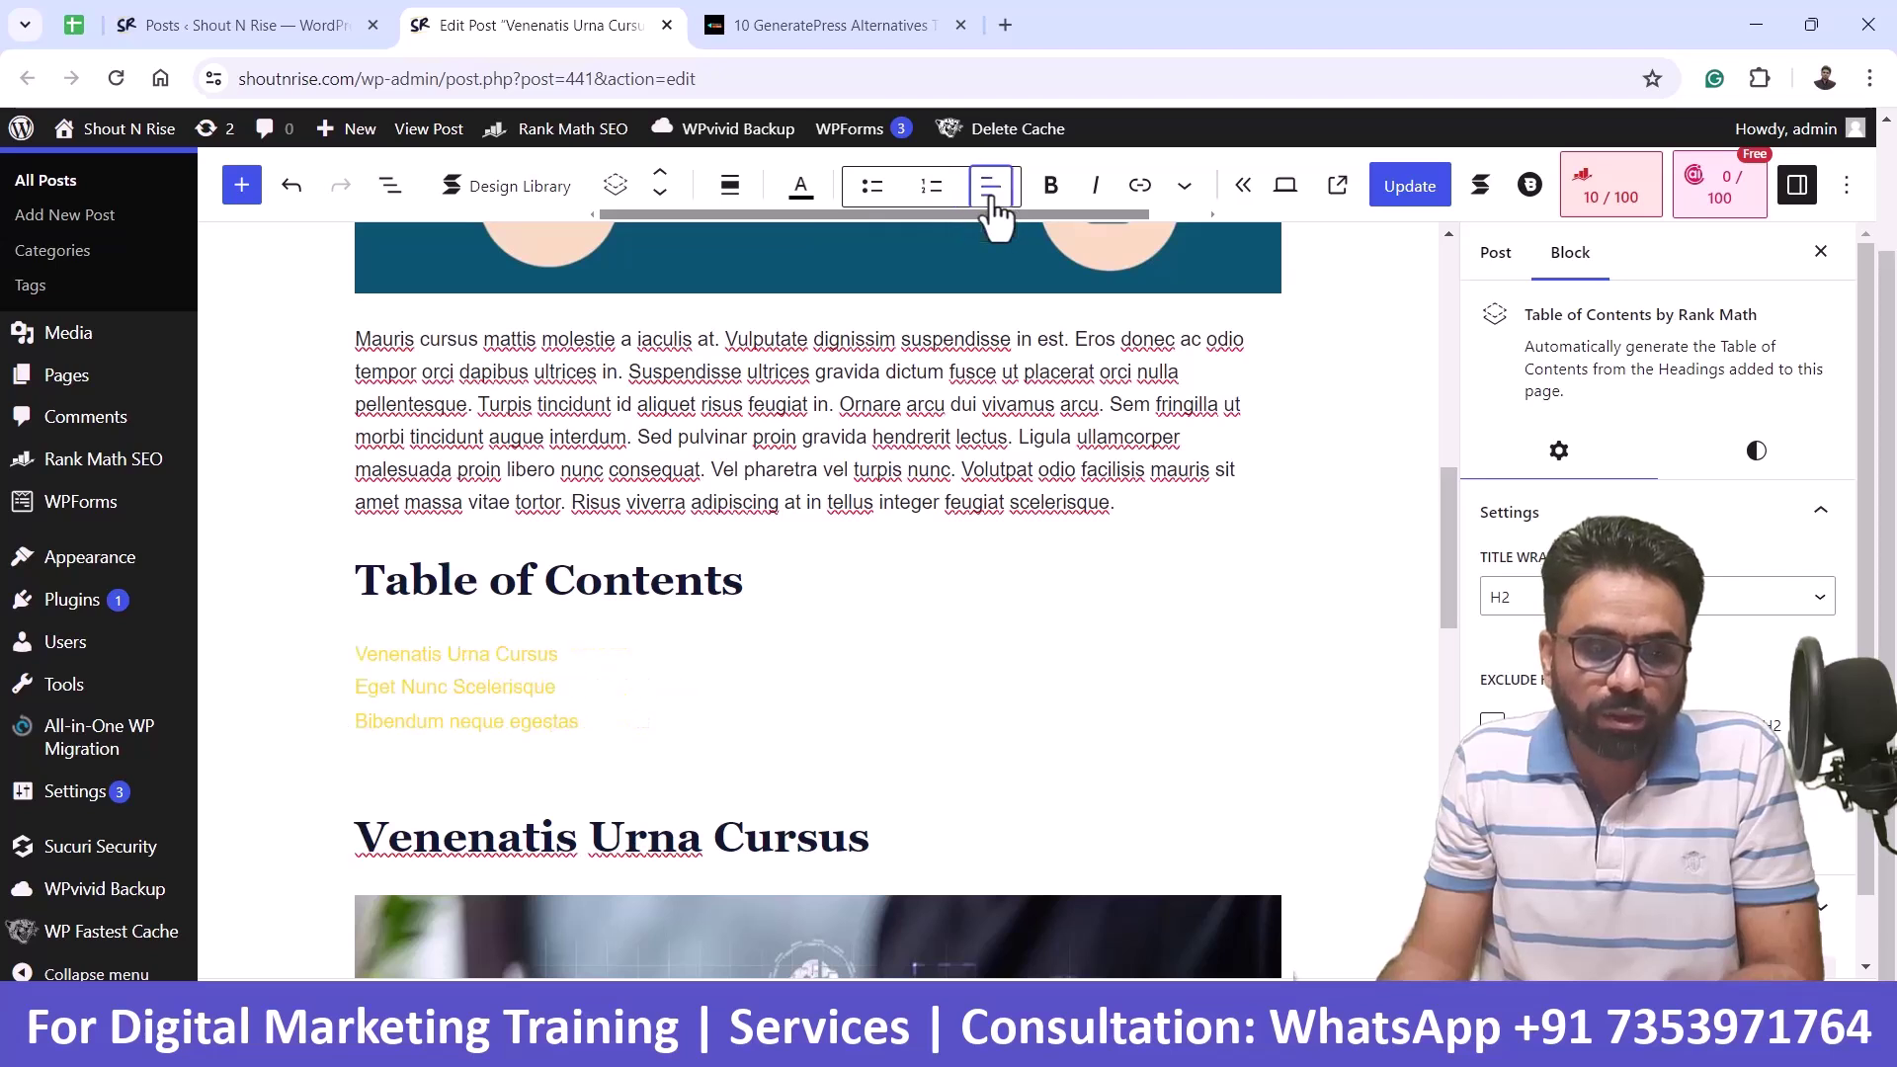
click(869, 191)
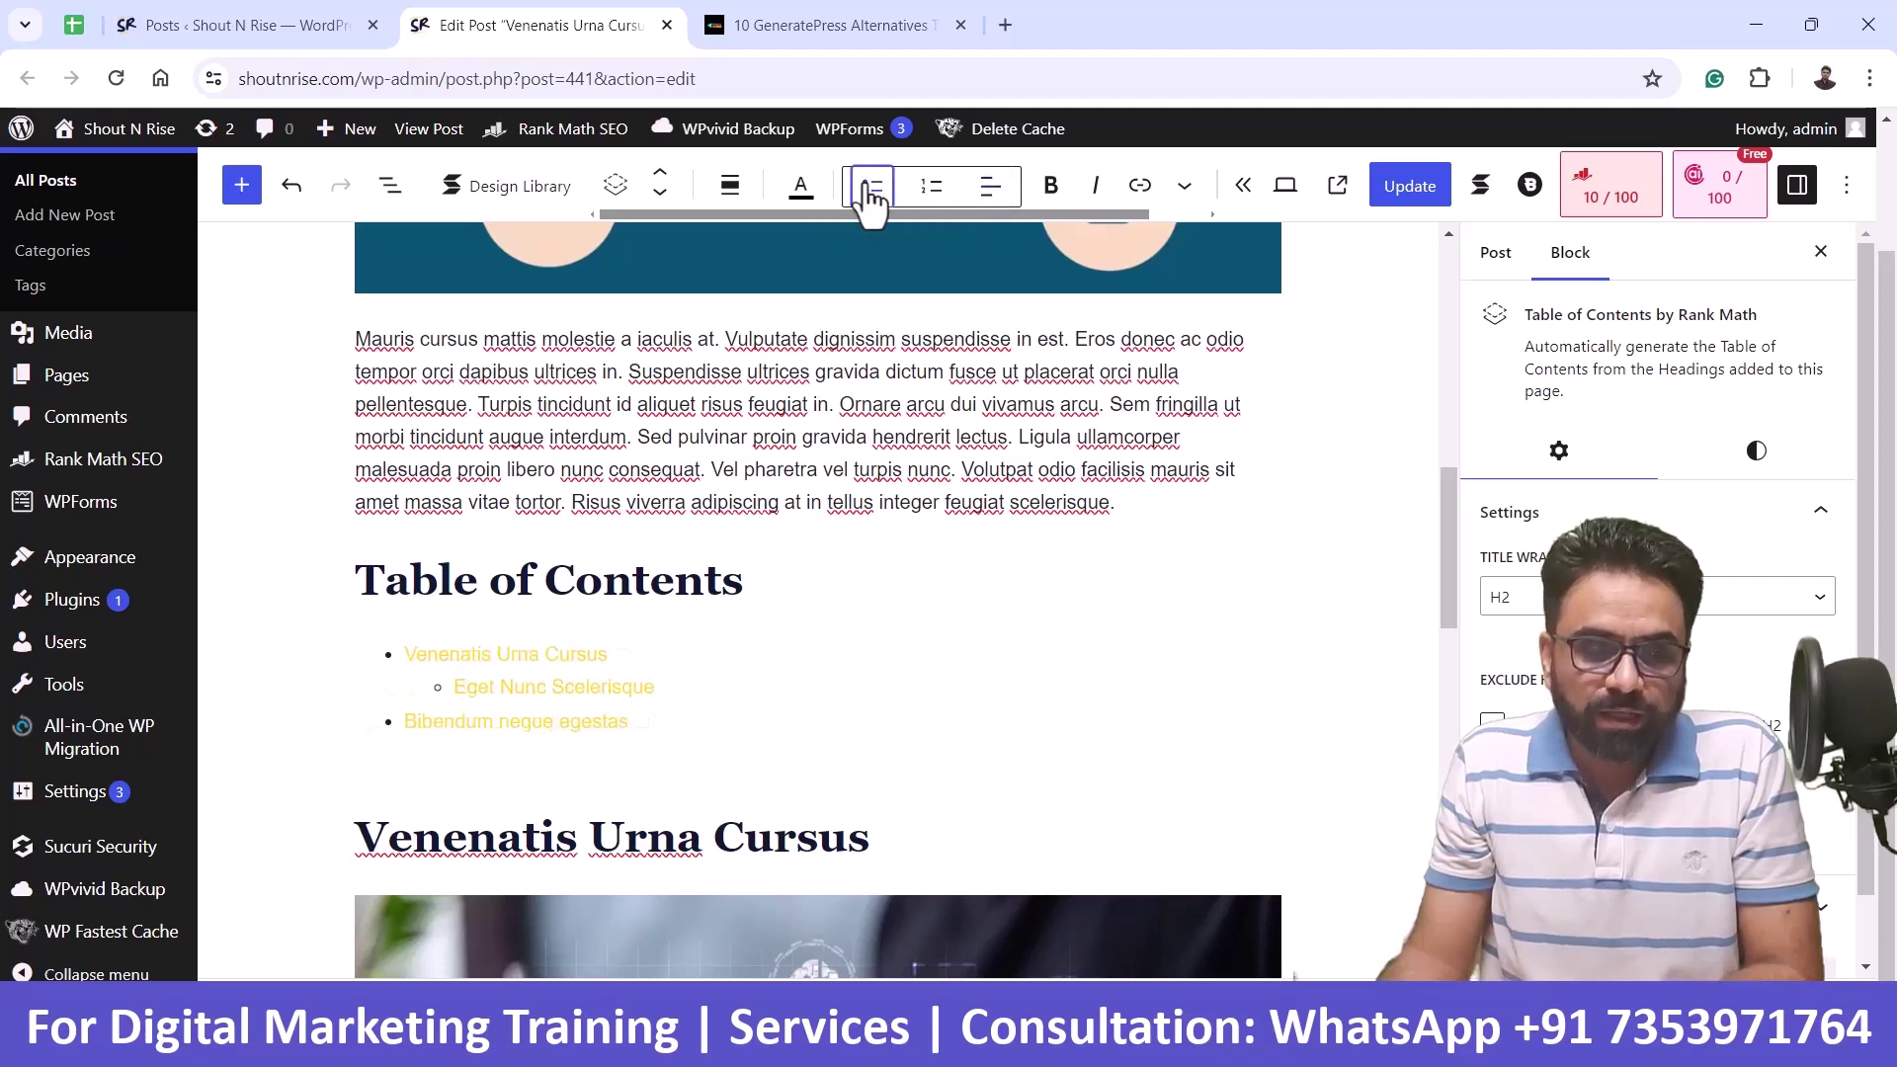
- Try right alignment on the table of contents block and set its alignment back to None
click(730, 188)
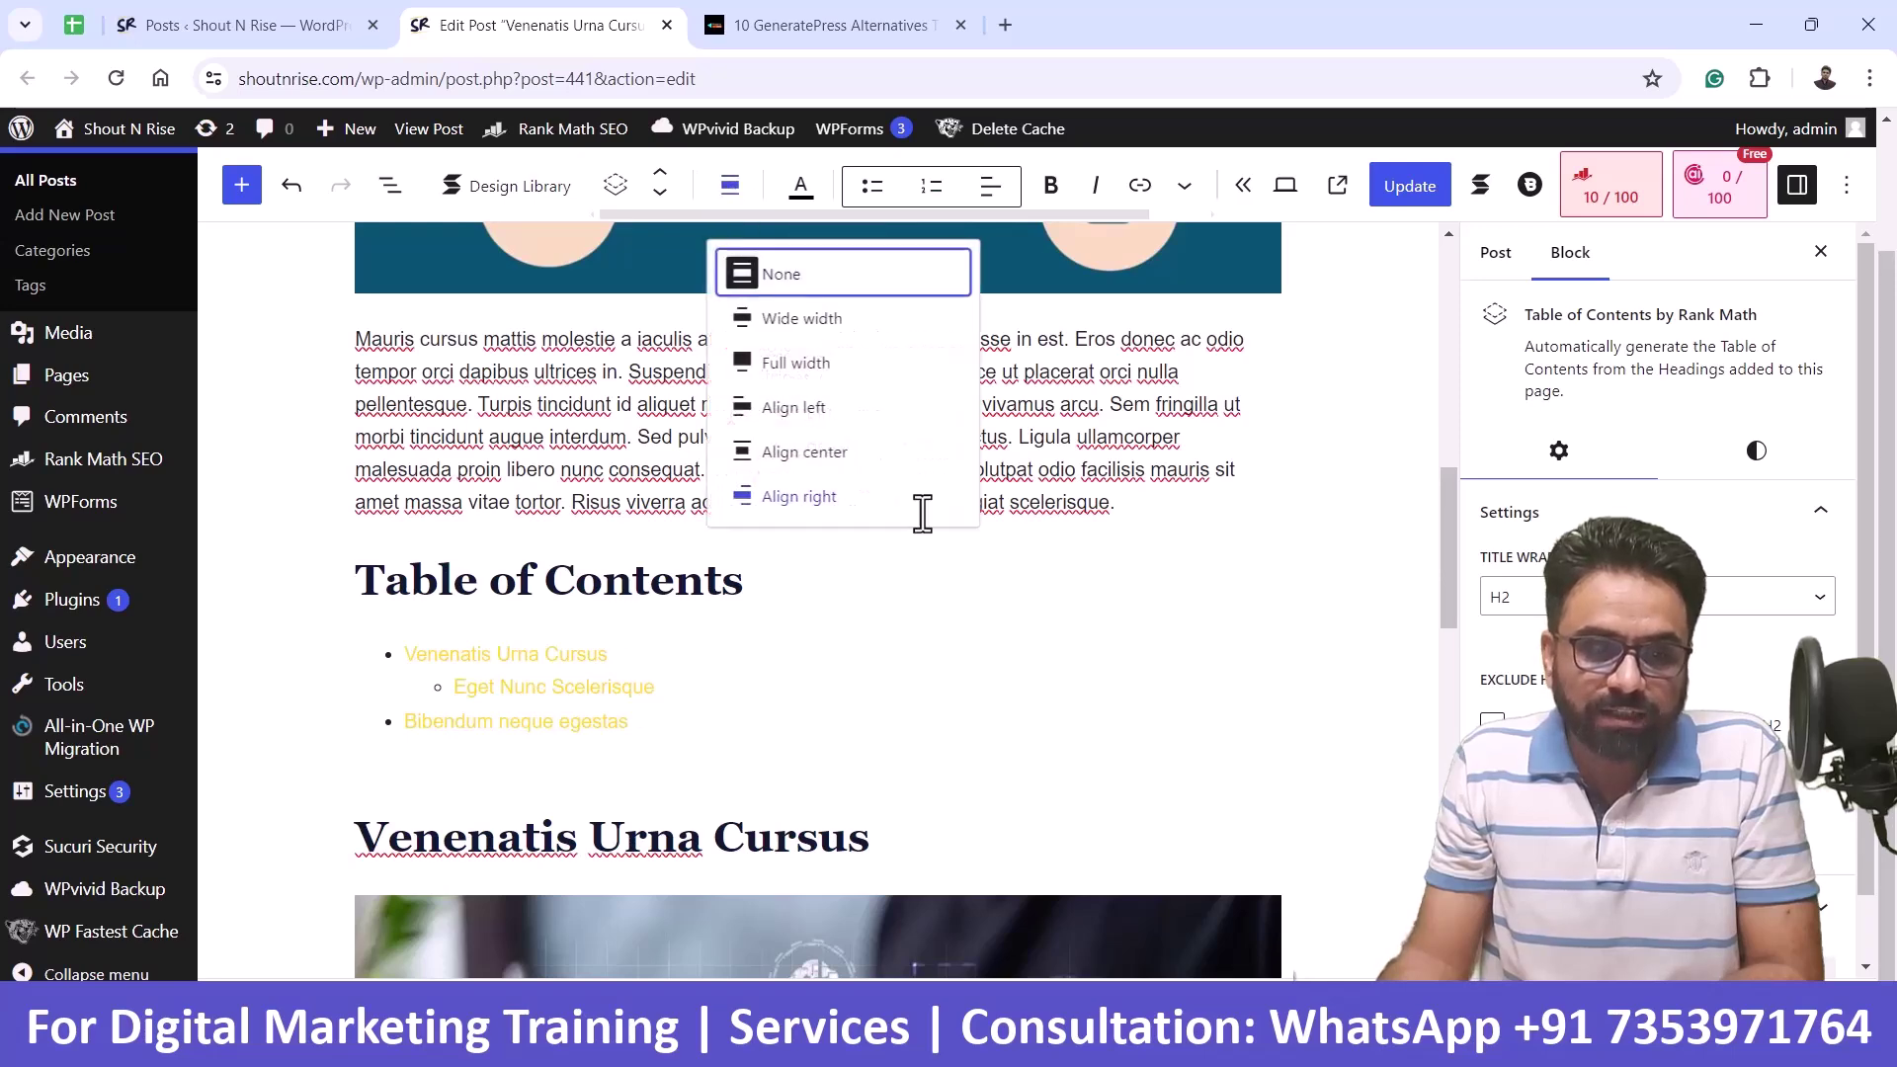
click(849, 500)
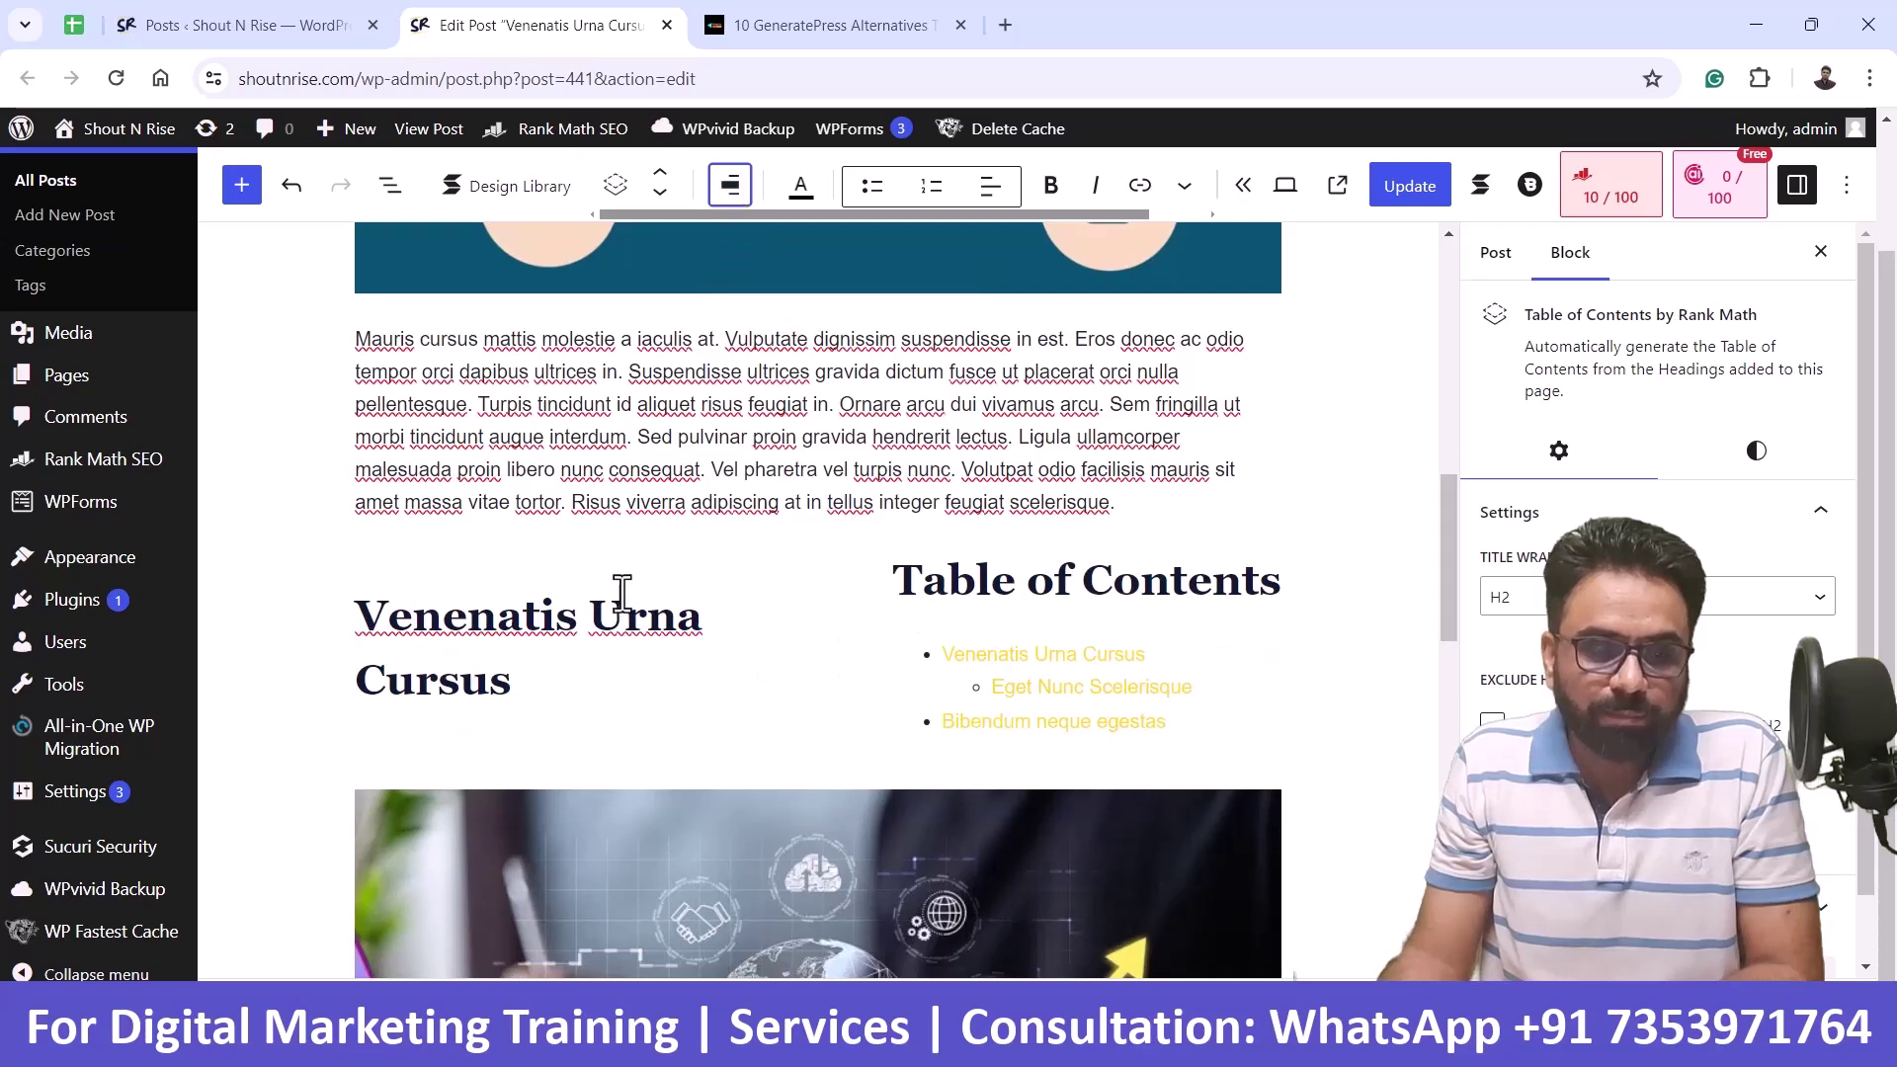
click(732, 188)
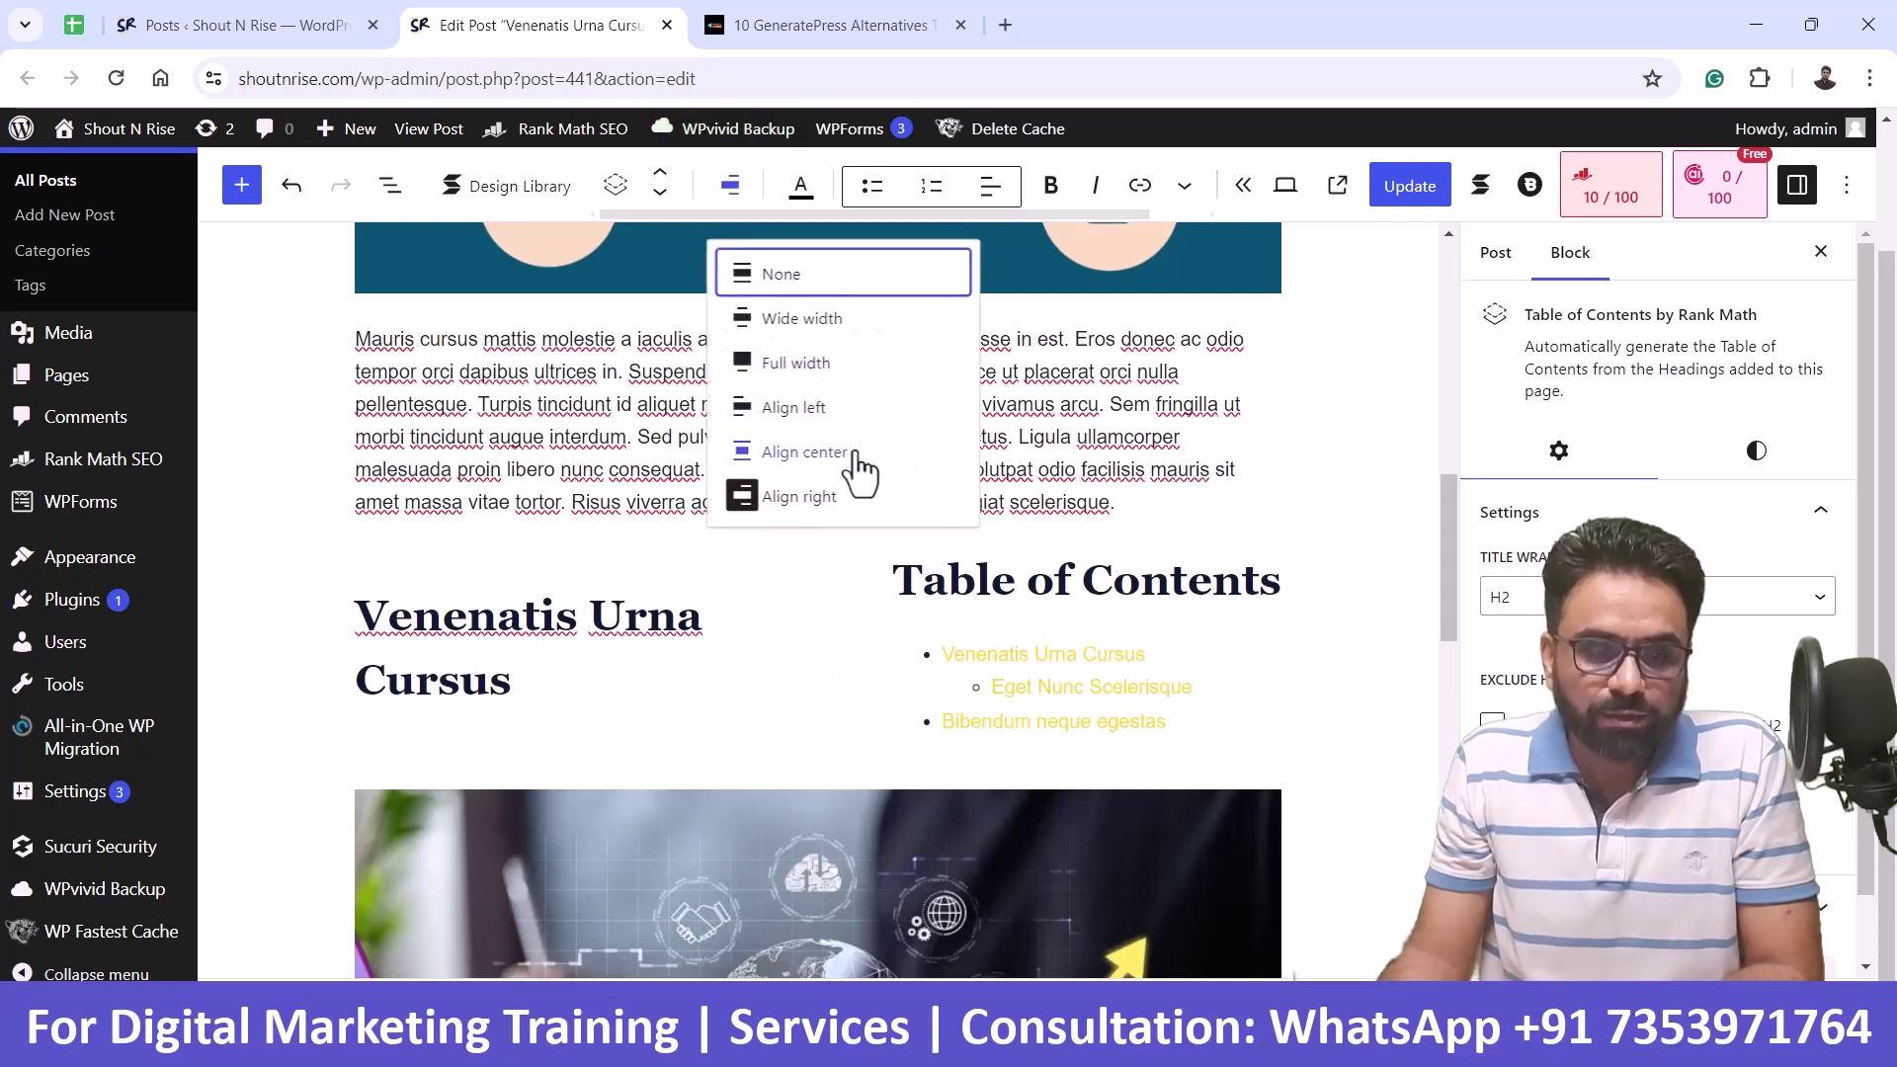
click(785, 277)
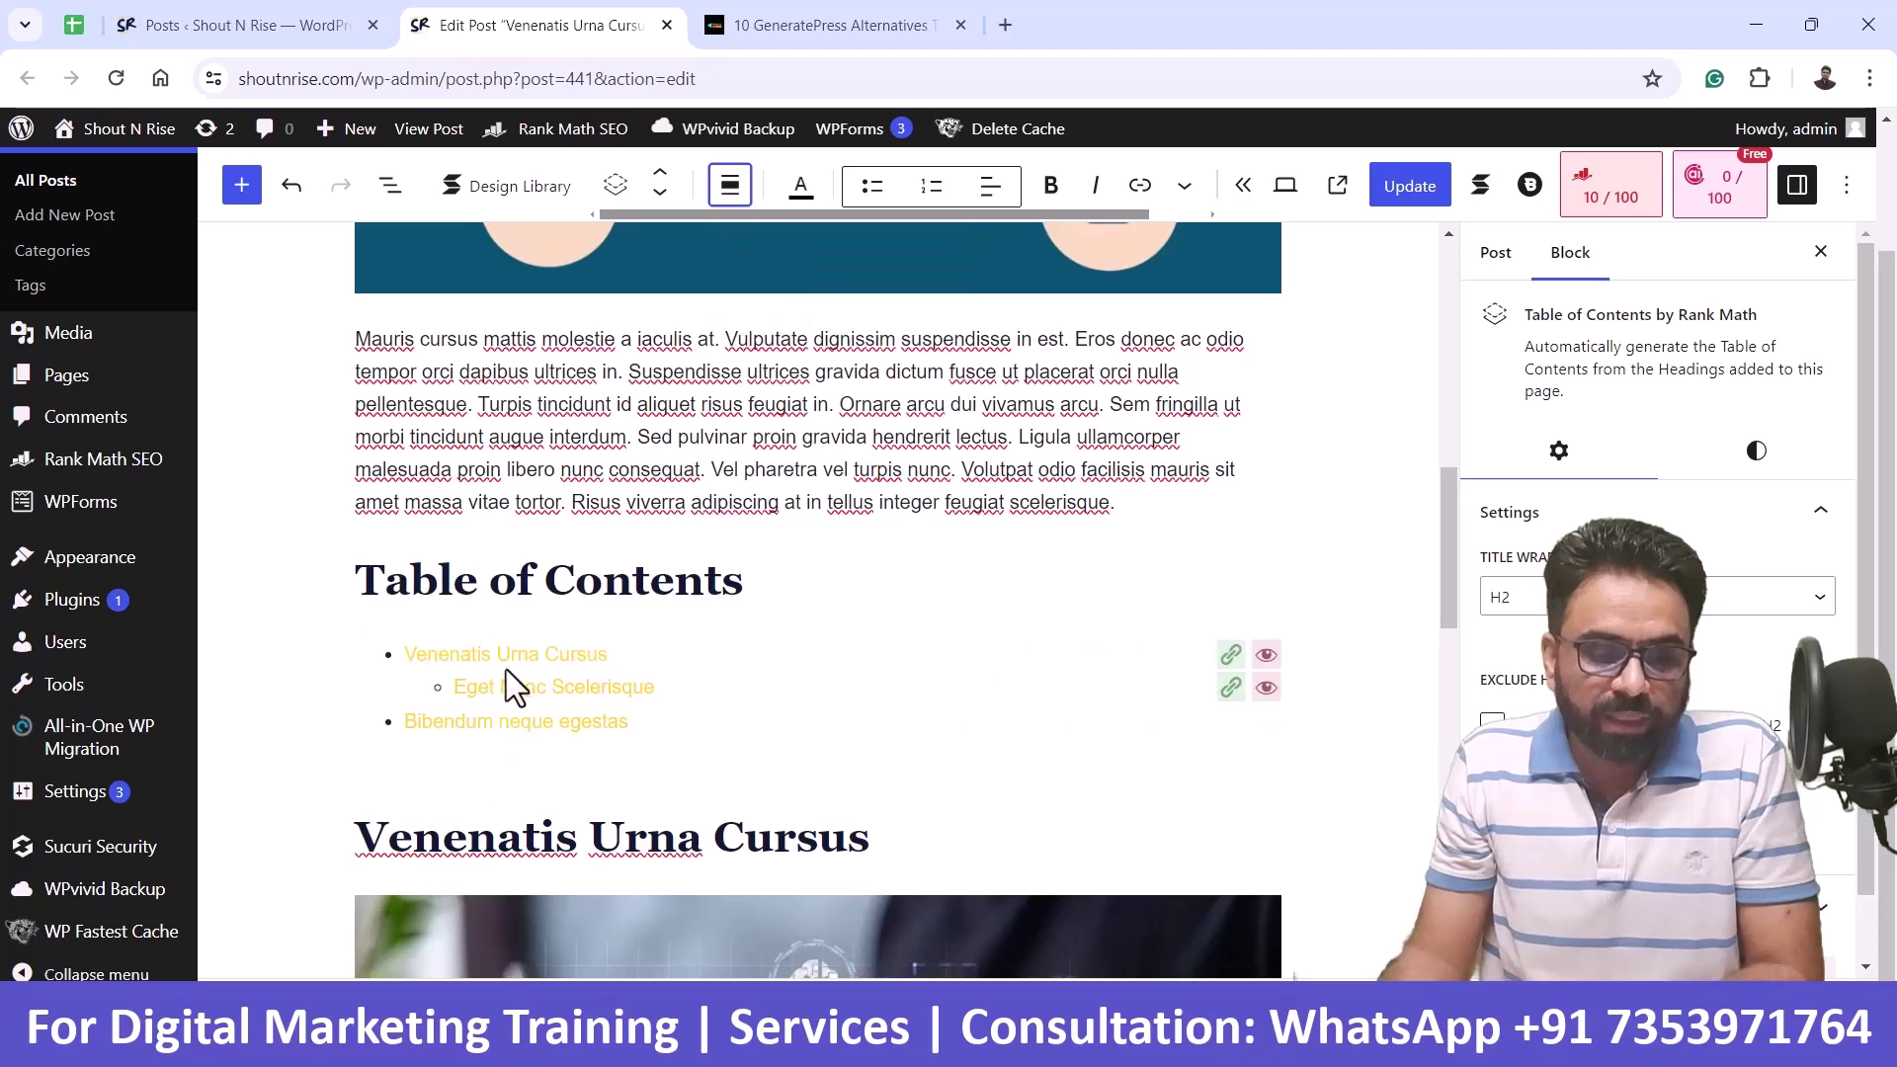
drag(637, 724, 406, 637)
click(419, 580)
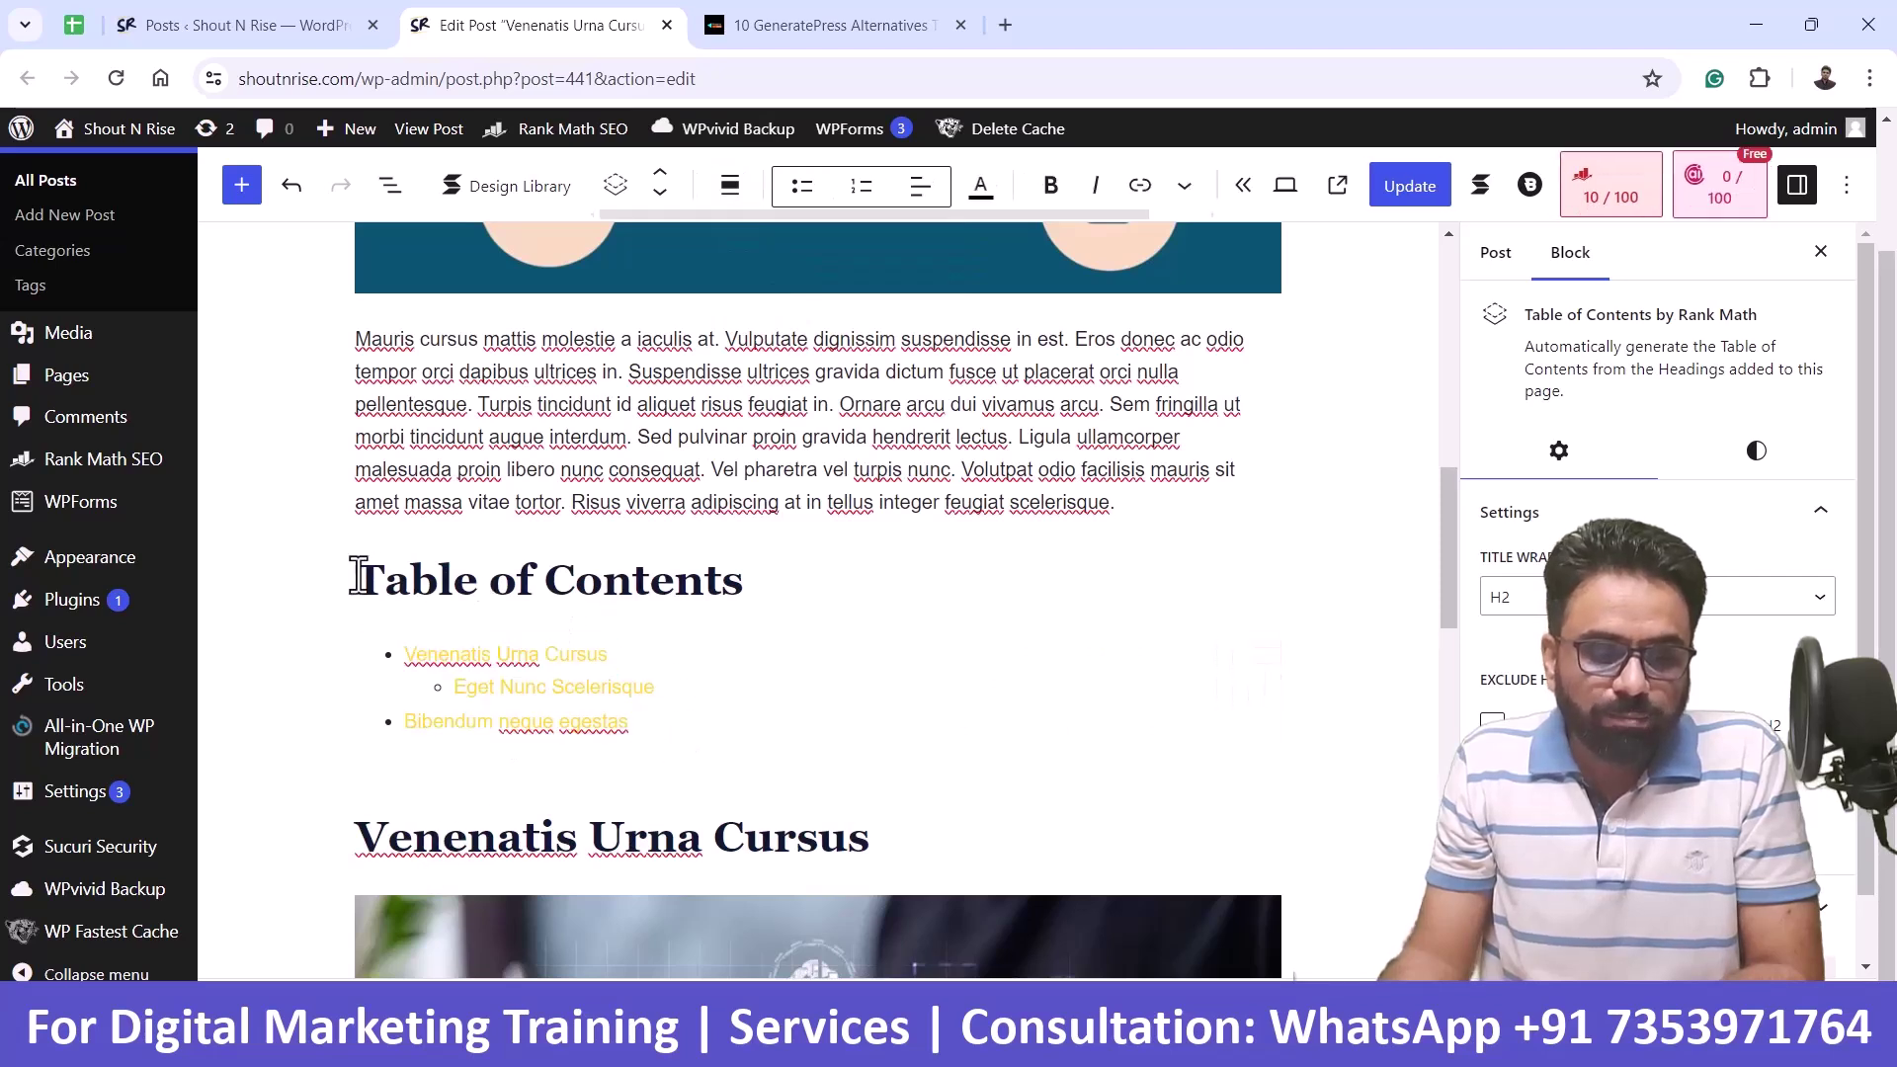
drag(356, 576, 685, 704)
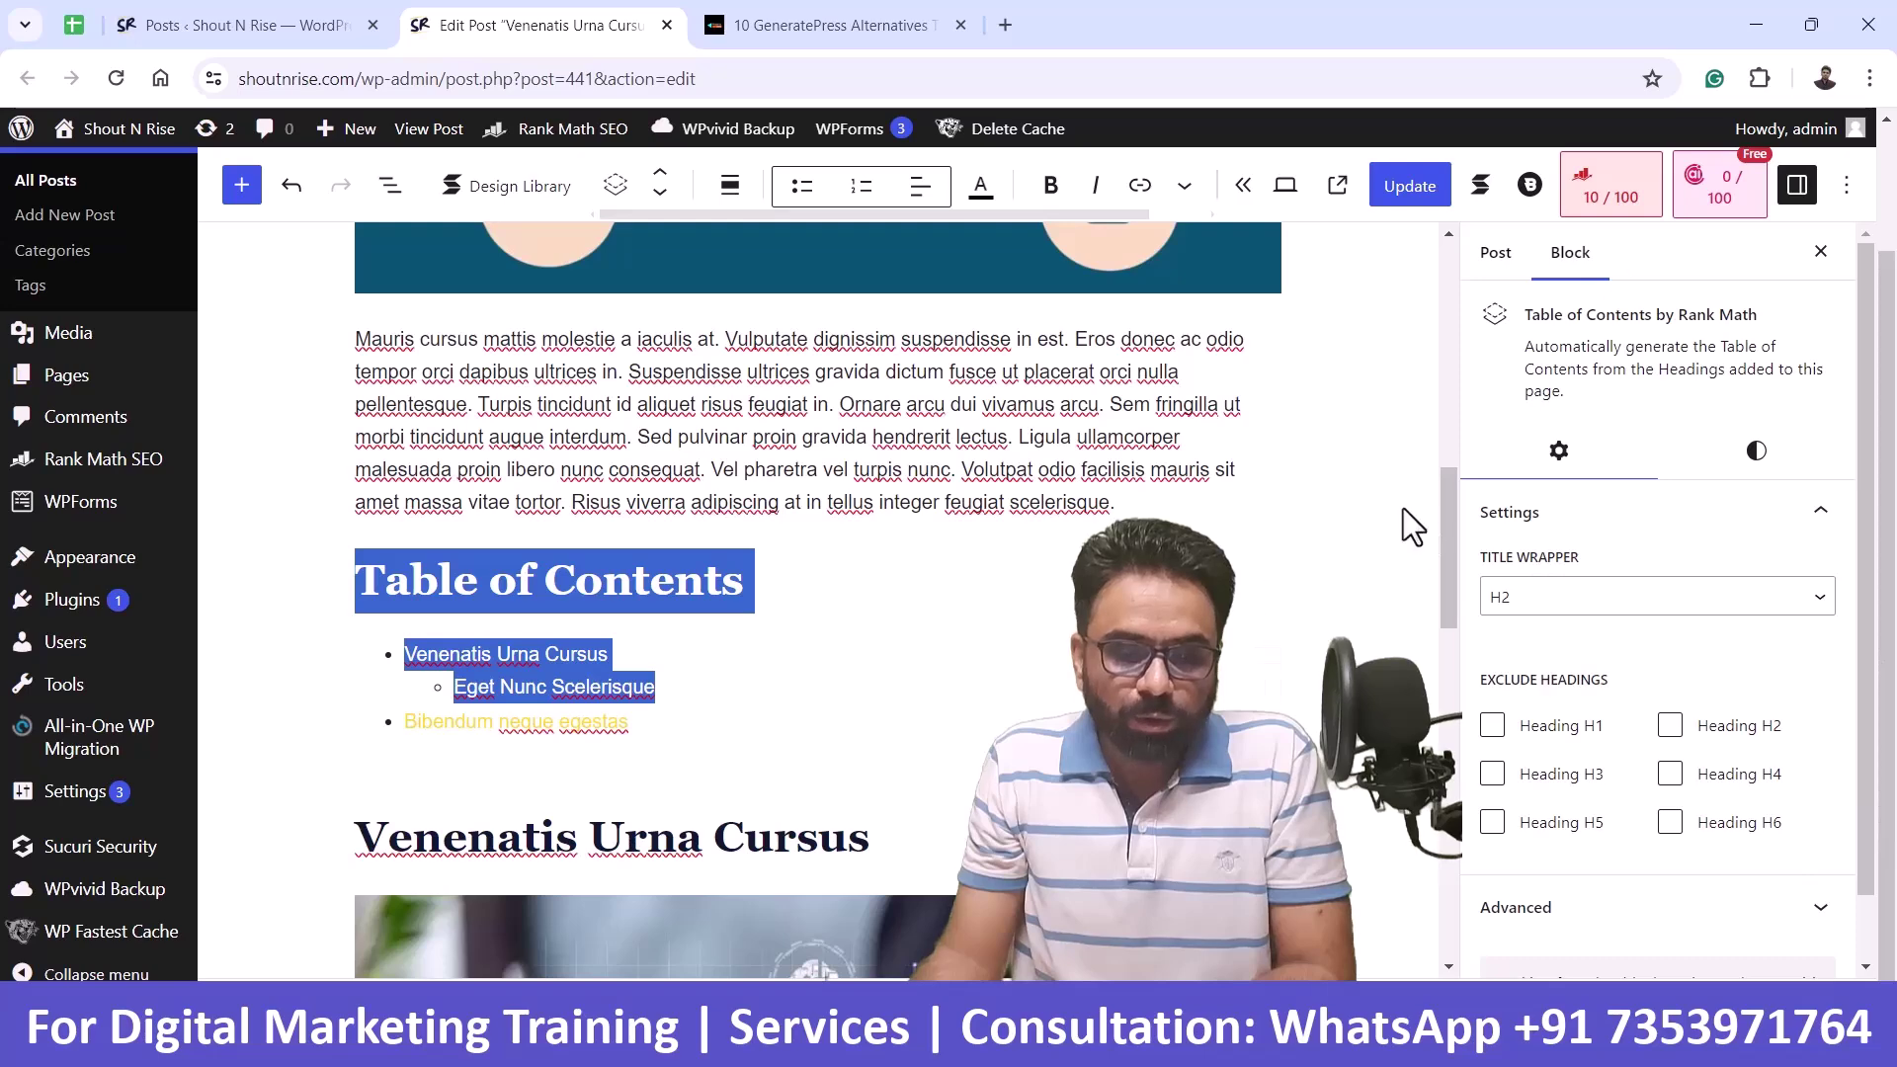
click(671, 583)
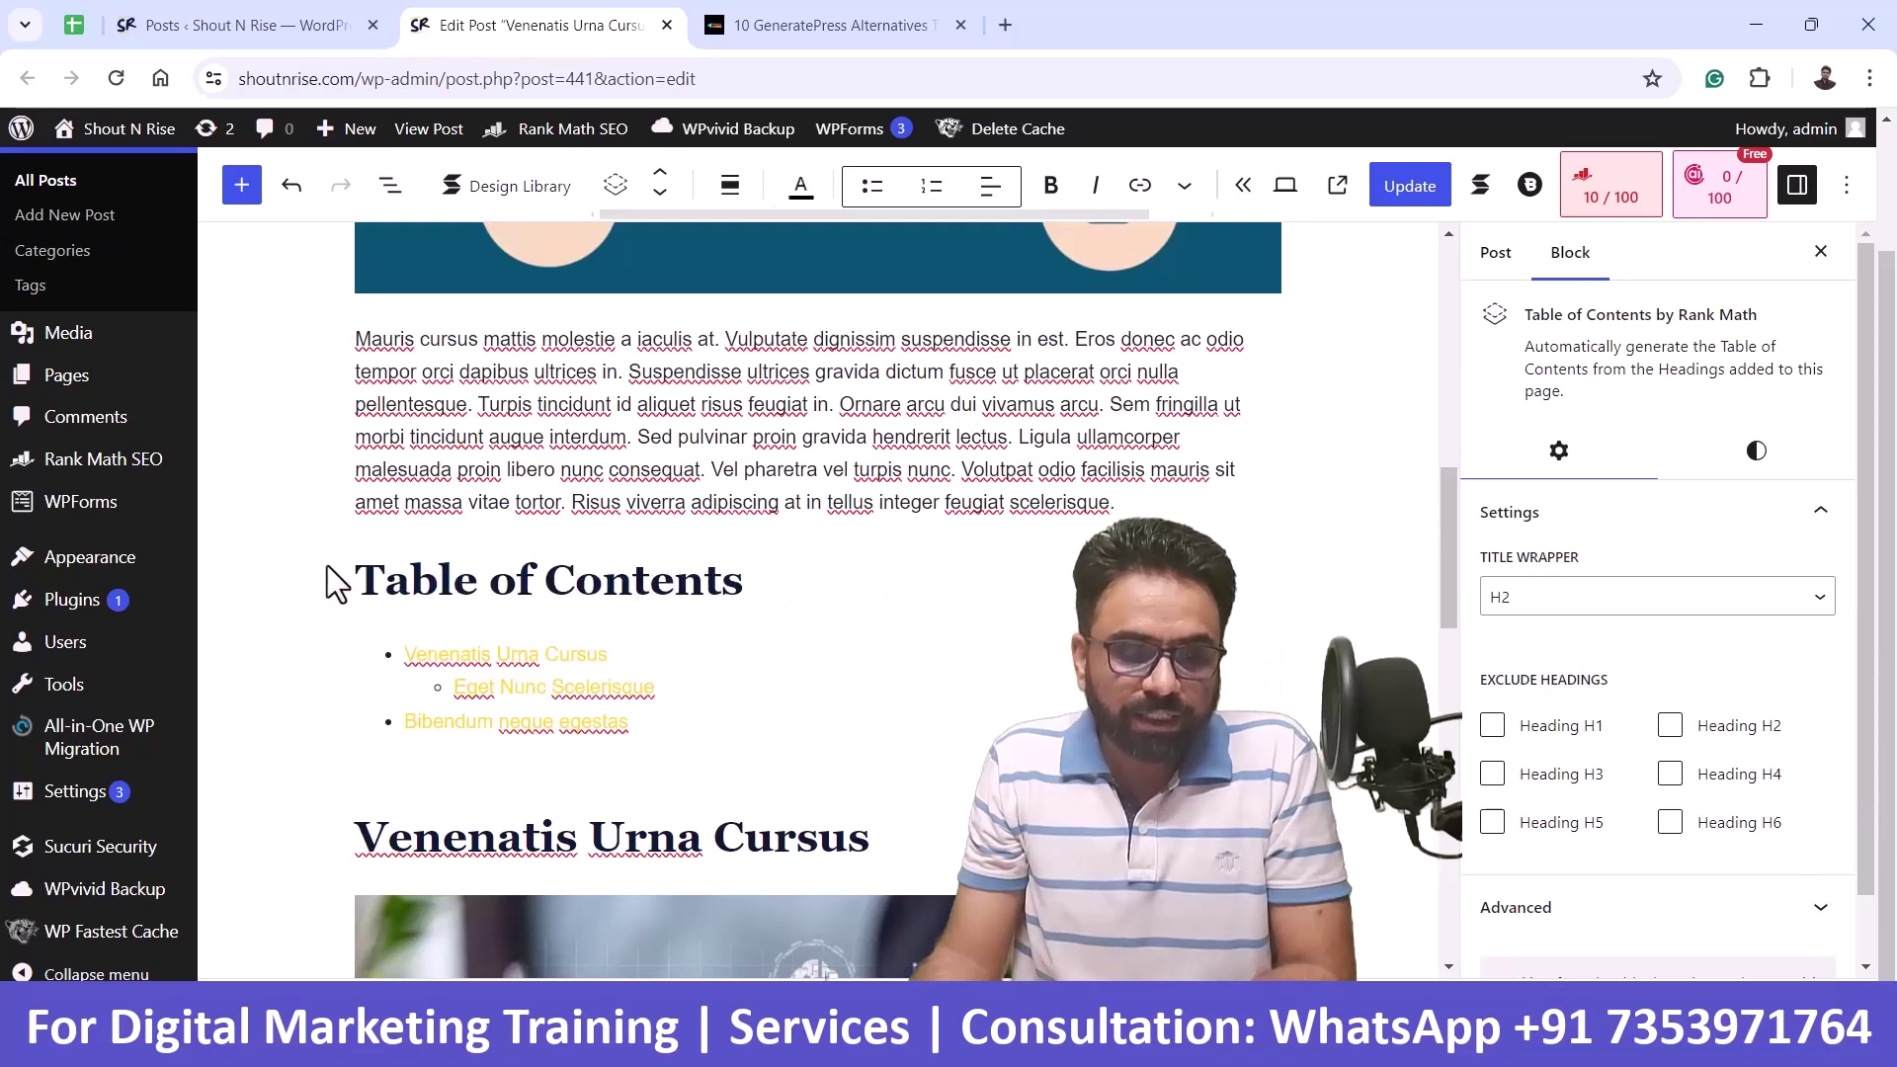
- Try H3 as the table of contents title wrapper, set it to P, and make the Table of Contents title bold
click(368, 581)
drag(369, 581, 1291, 619)
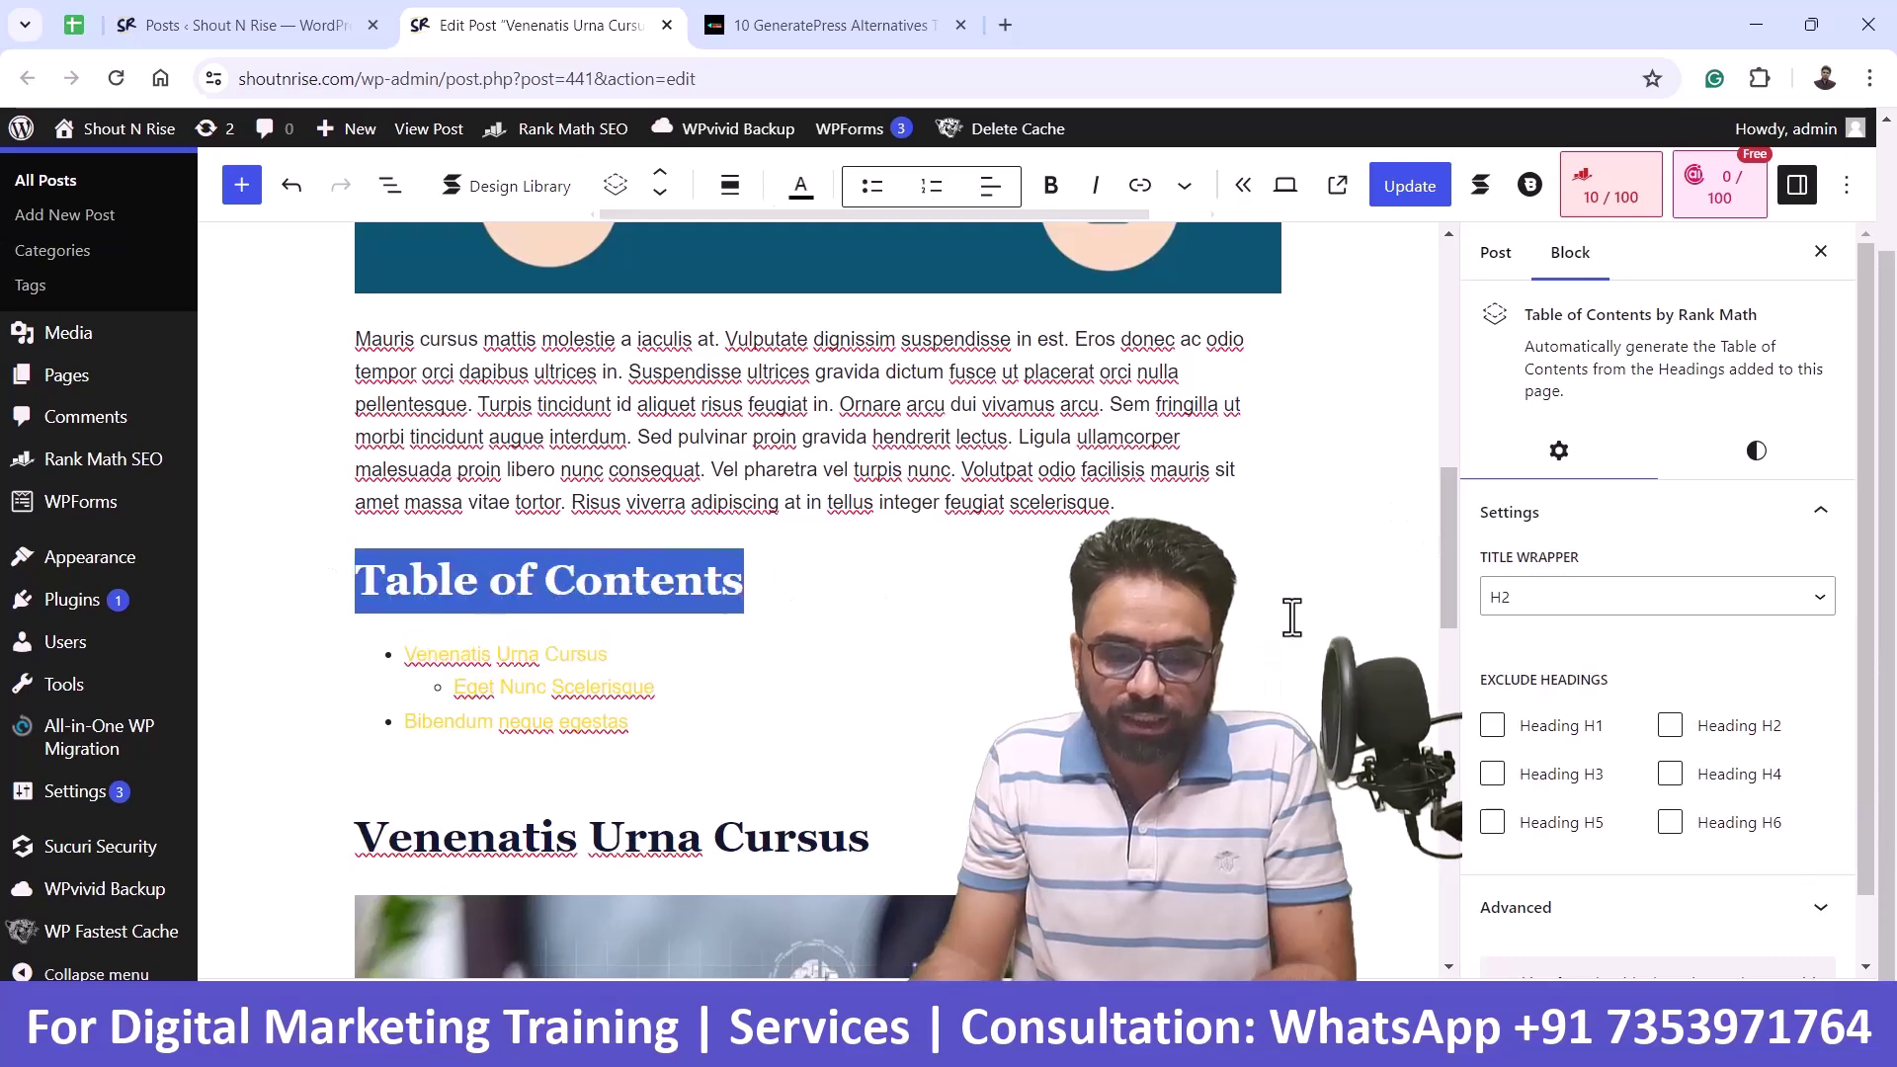
drag(1478, 557, 1594, 623)
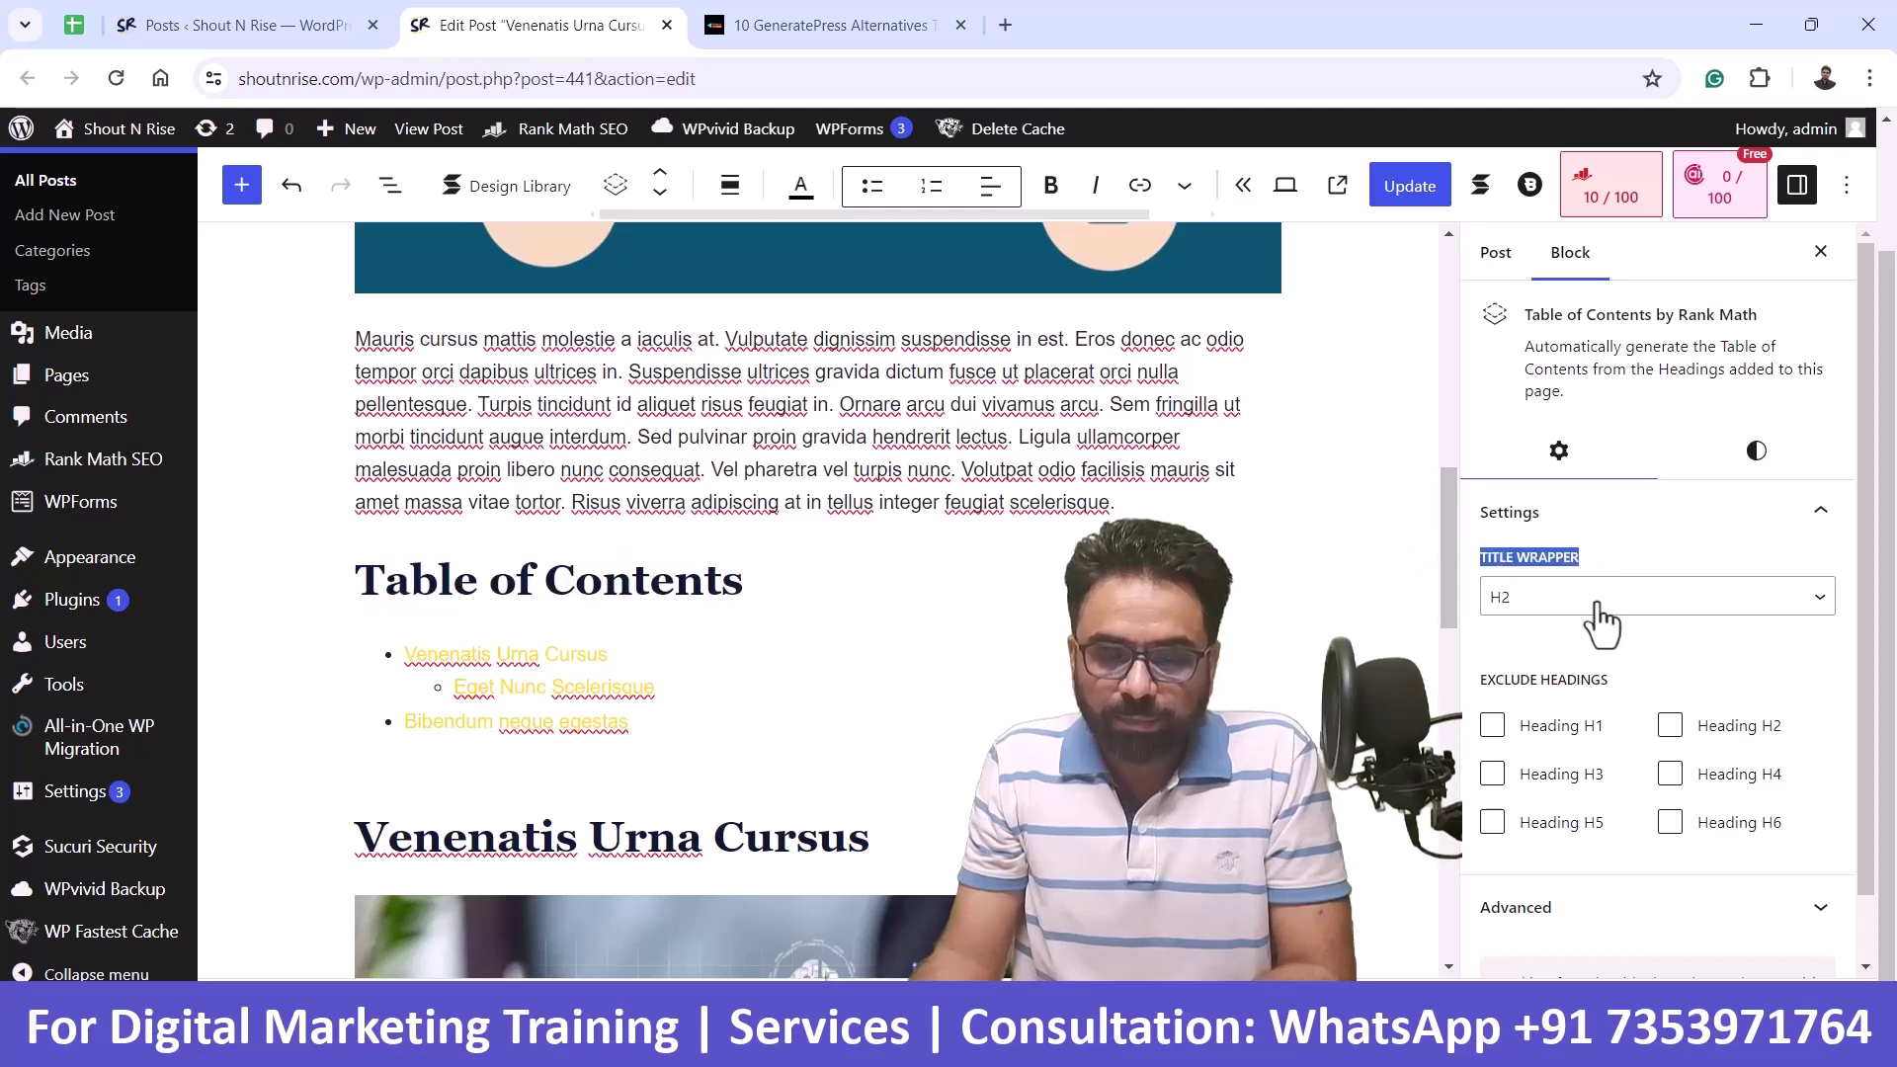
click(1603, 605)
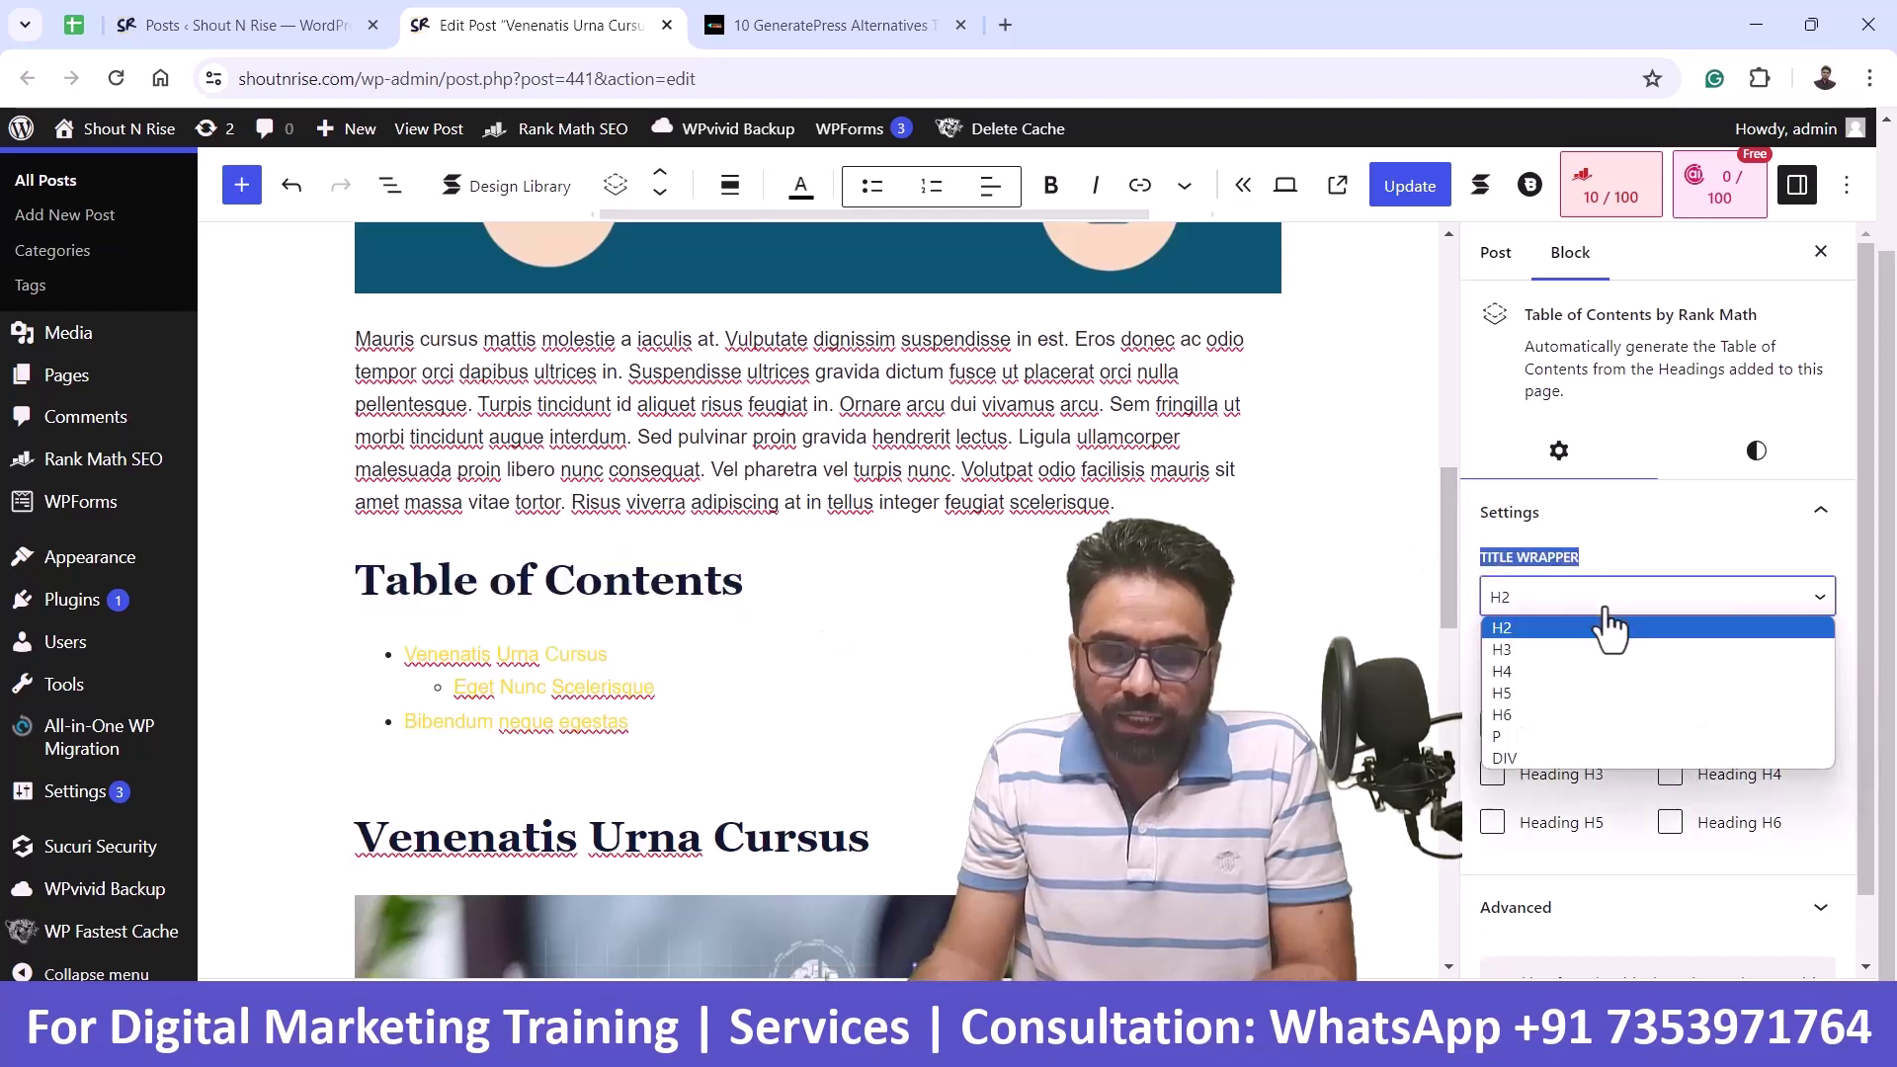
click(1544, 736)
click(1563, 608)
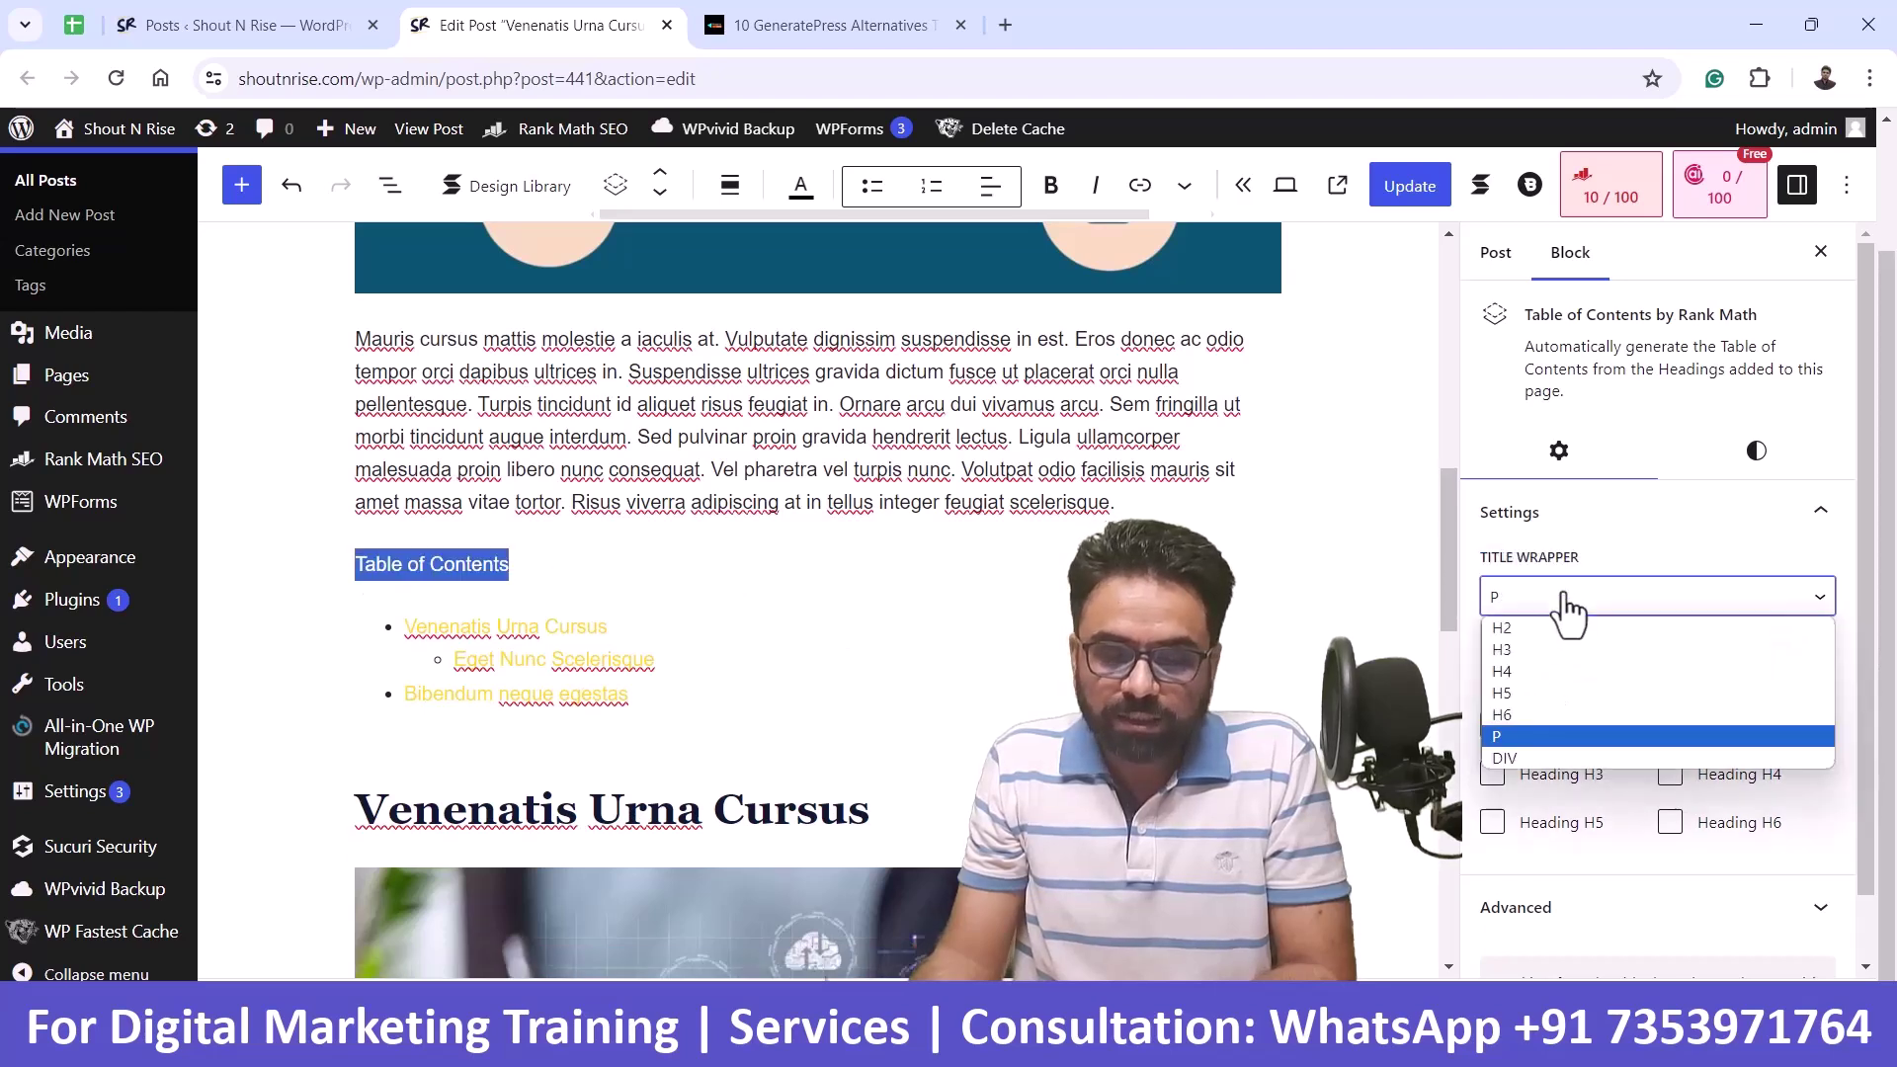
click(1555, 652)
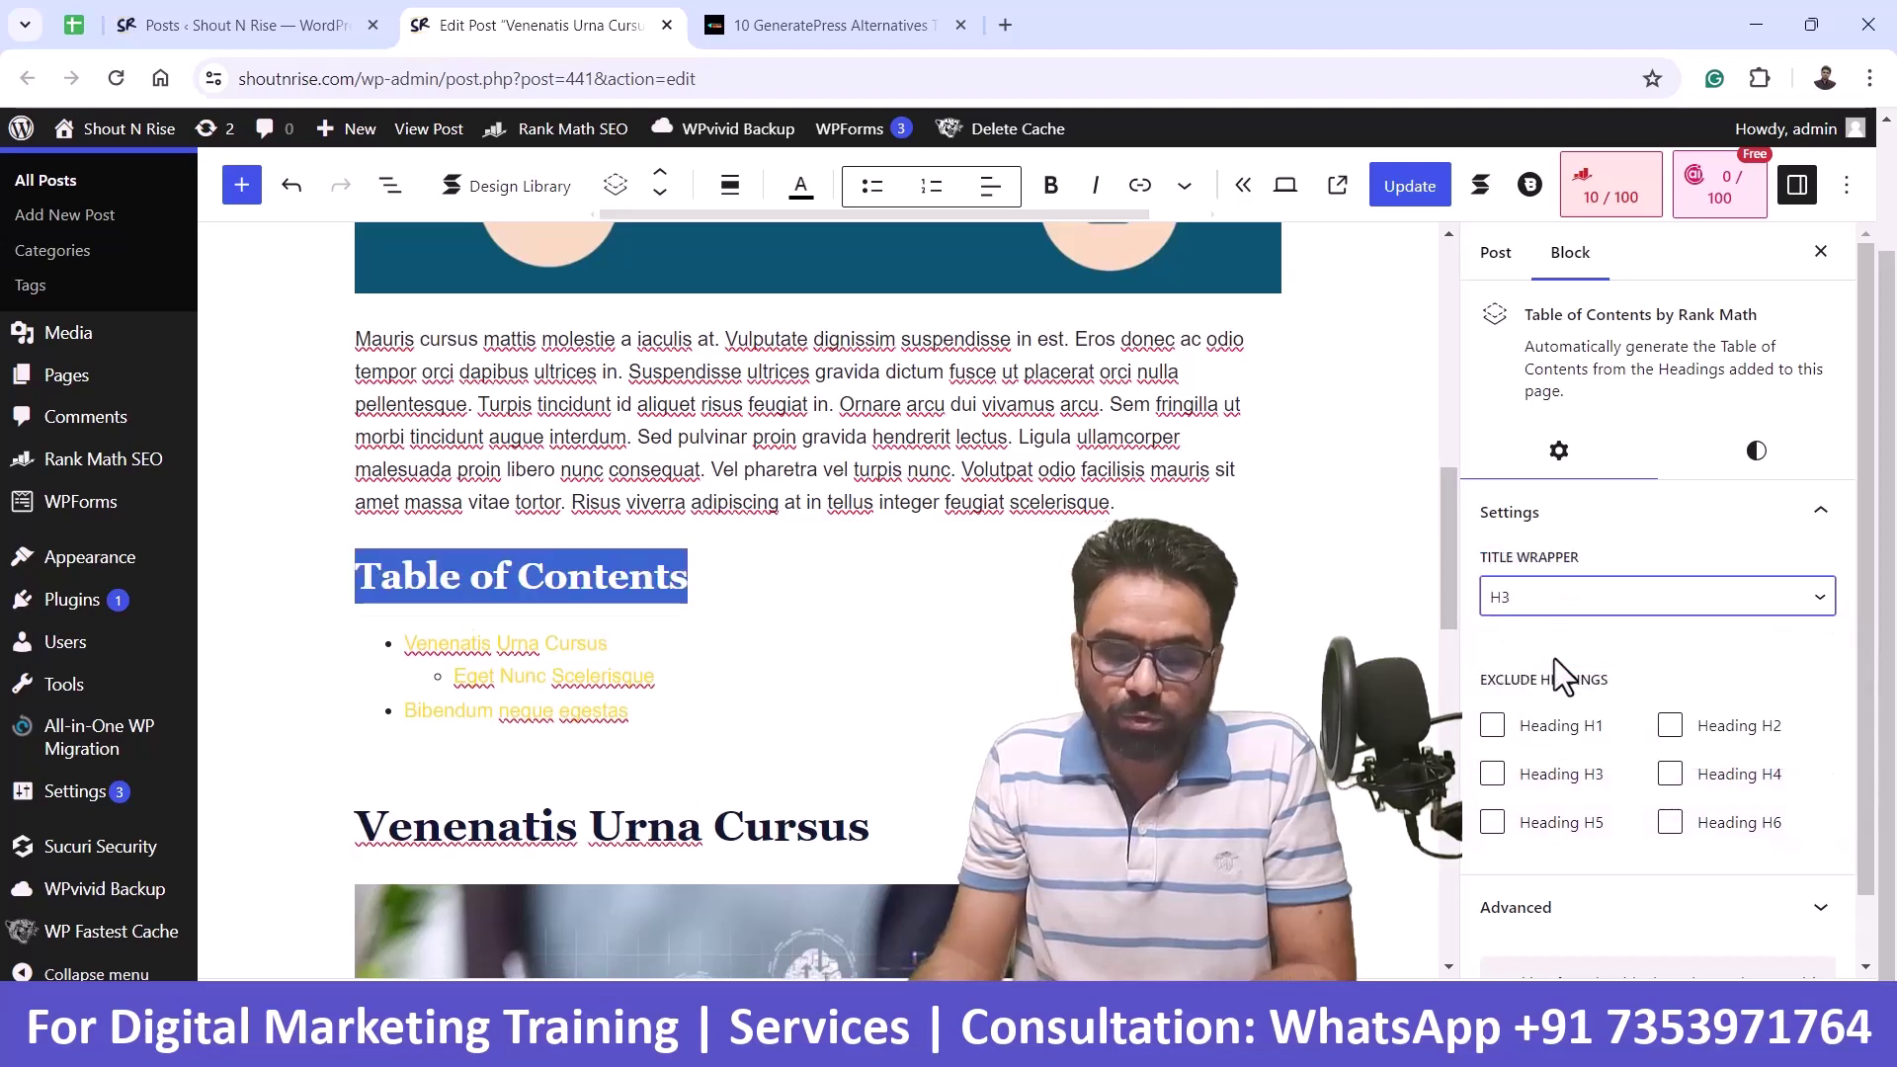
click(1566, 595)
click(1580, 741)
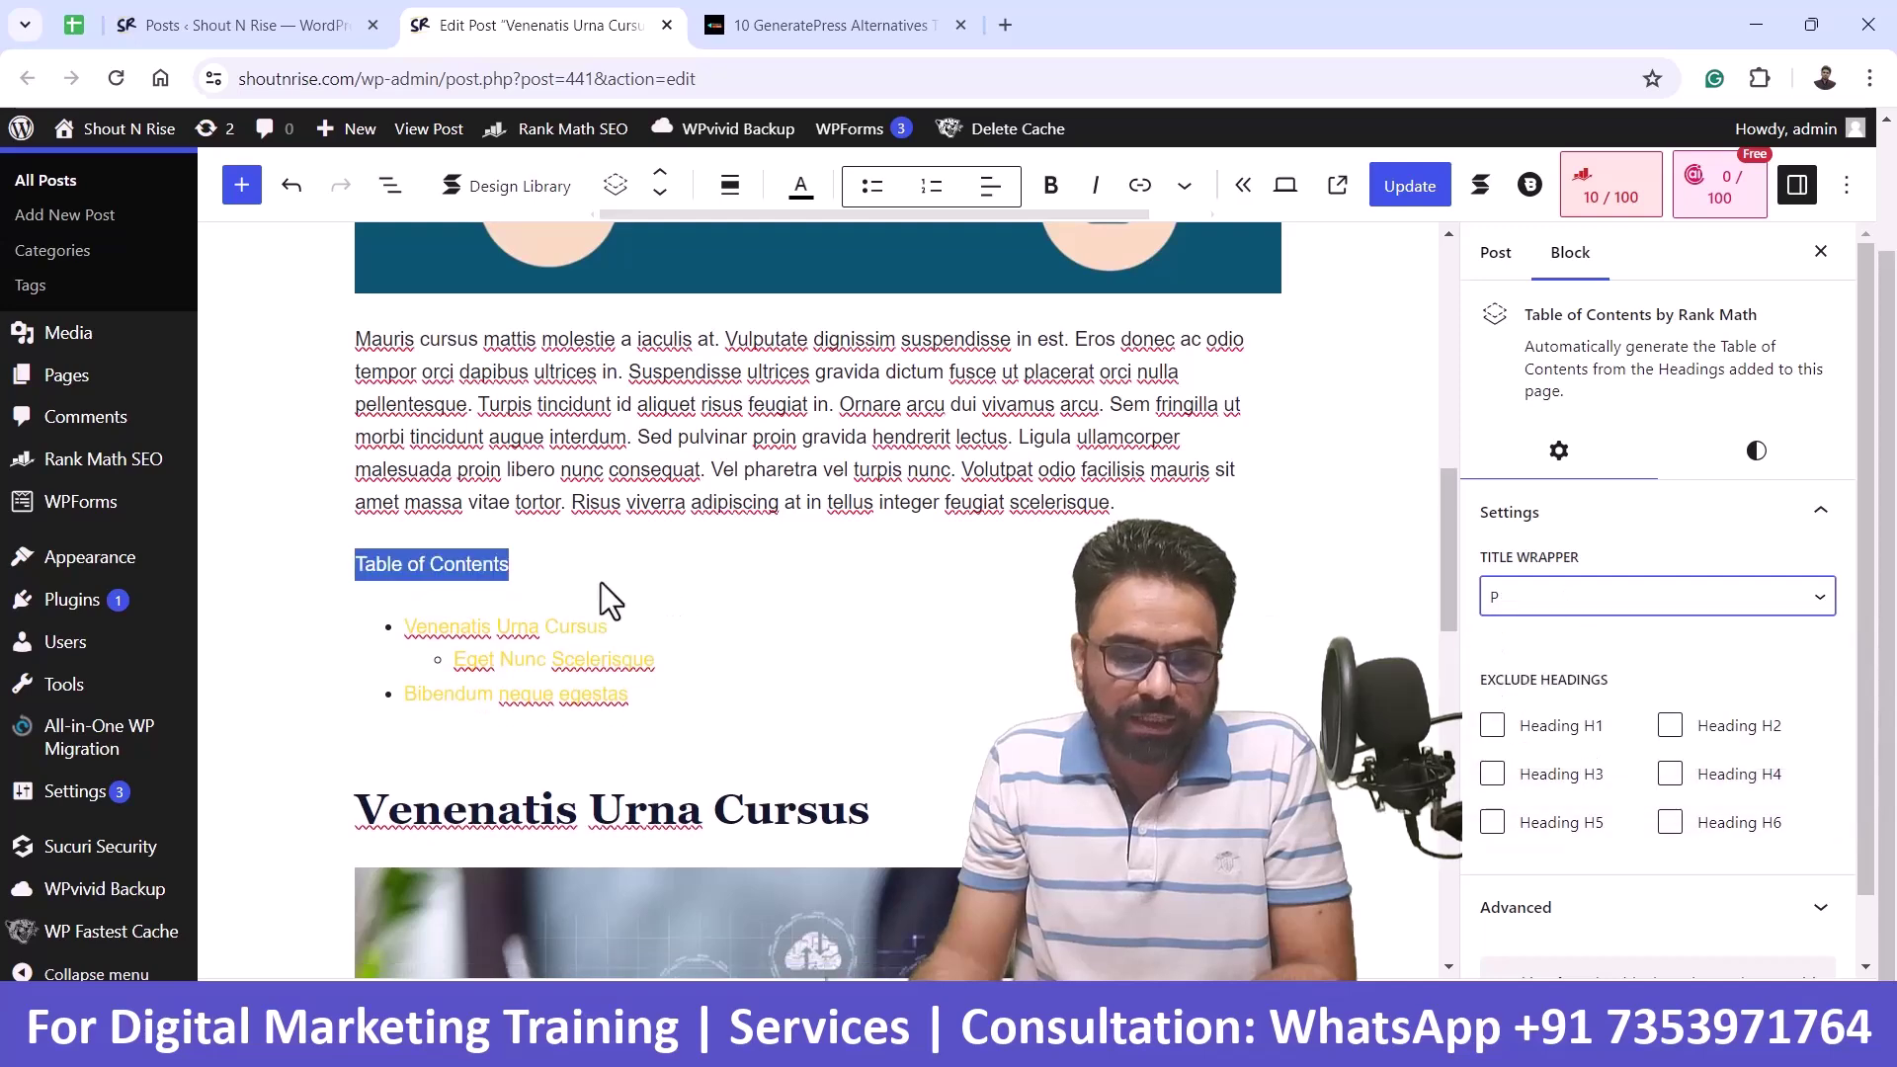
triple_click(474, 581)
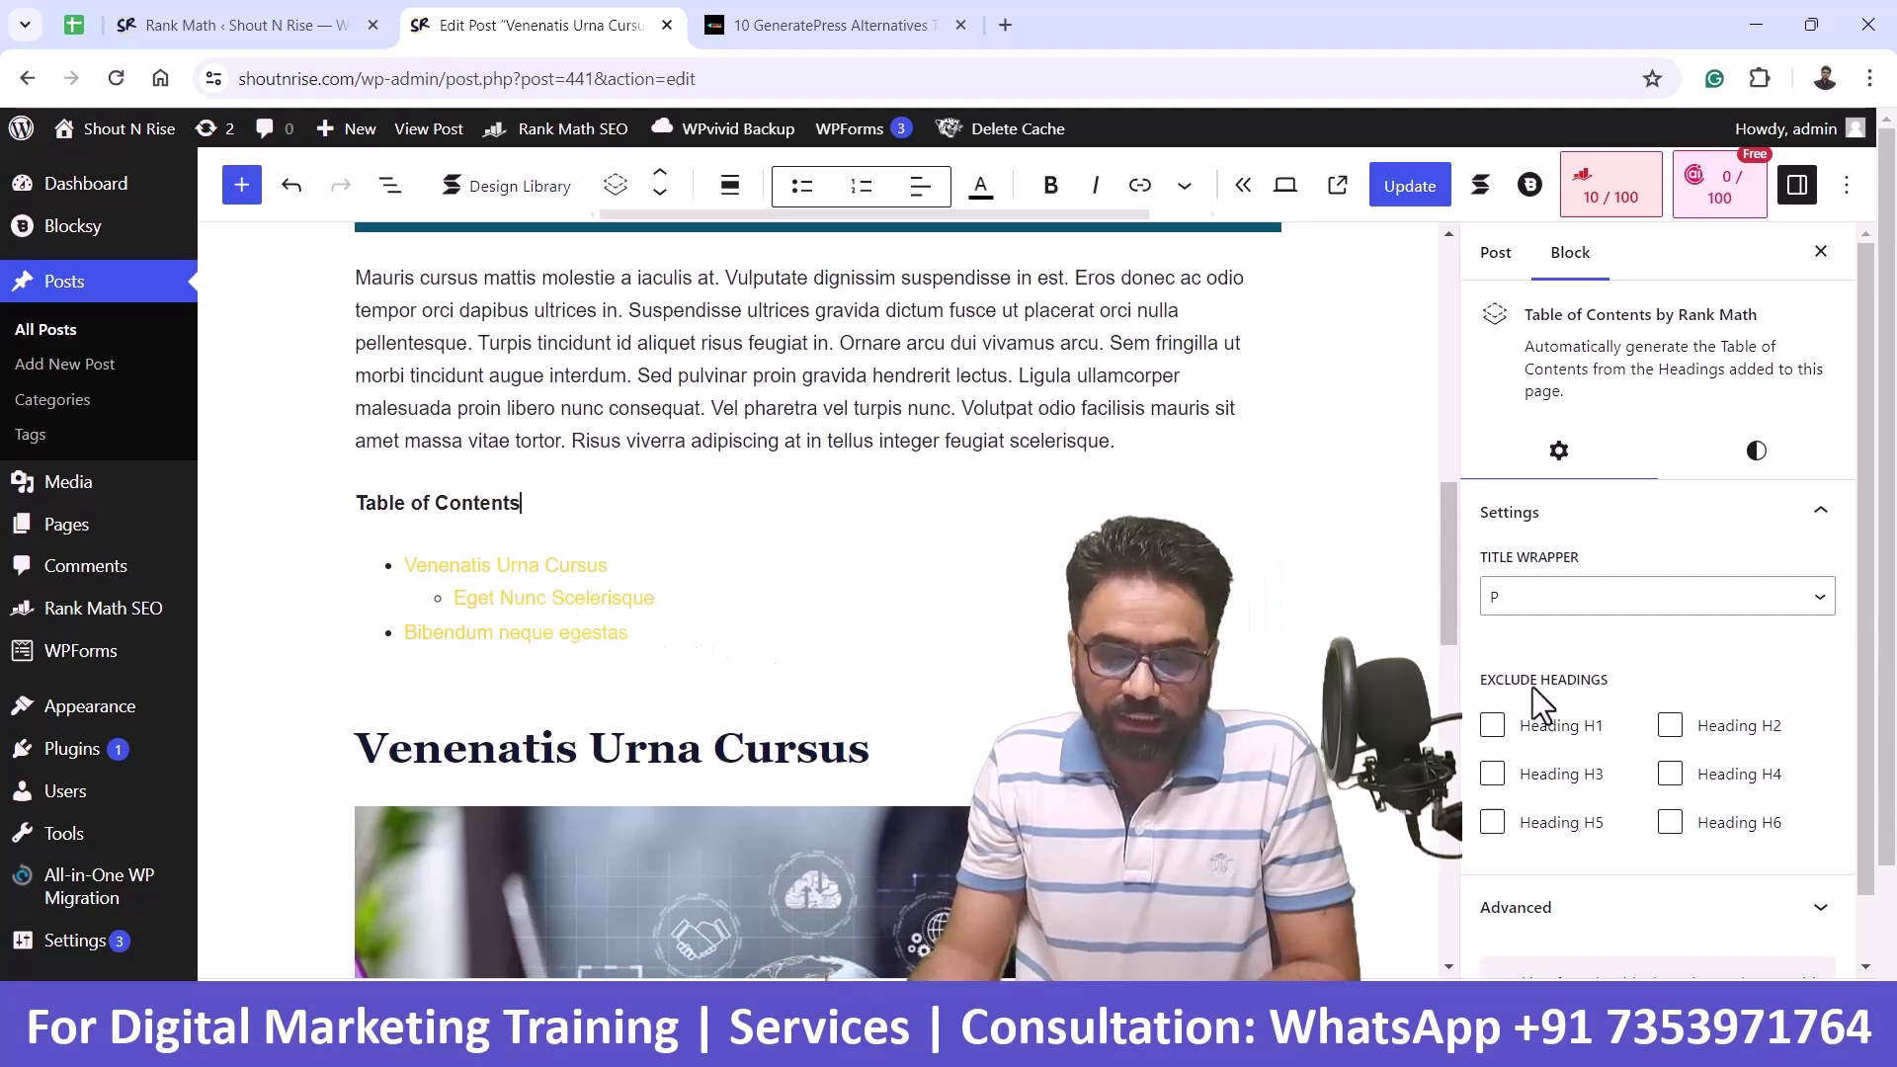
- Set the table of contents block's text color to the dark navy Palette Color 4 (#101834)
scroll(1634, 487, down, 1)
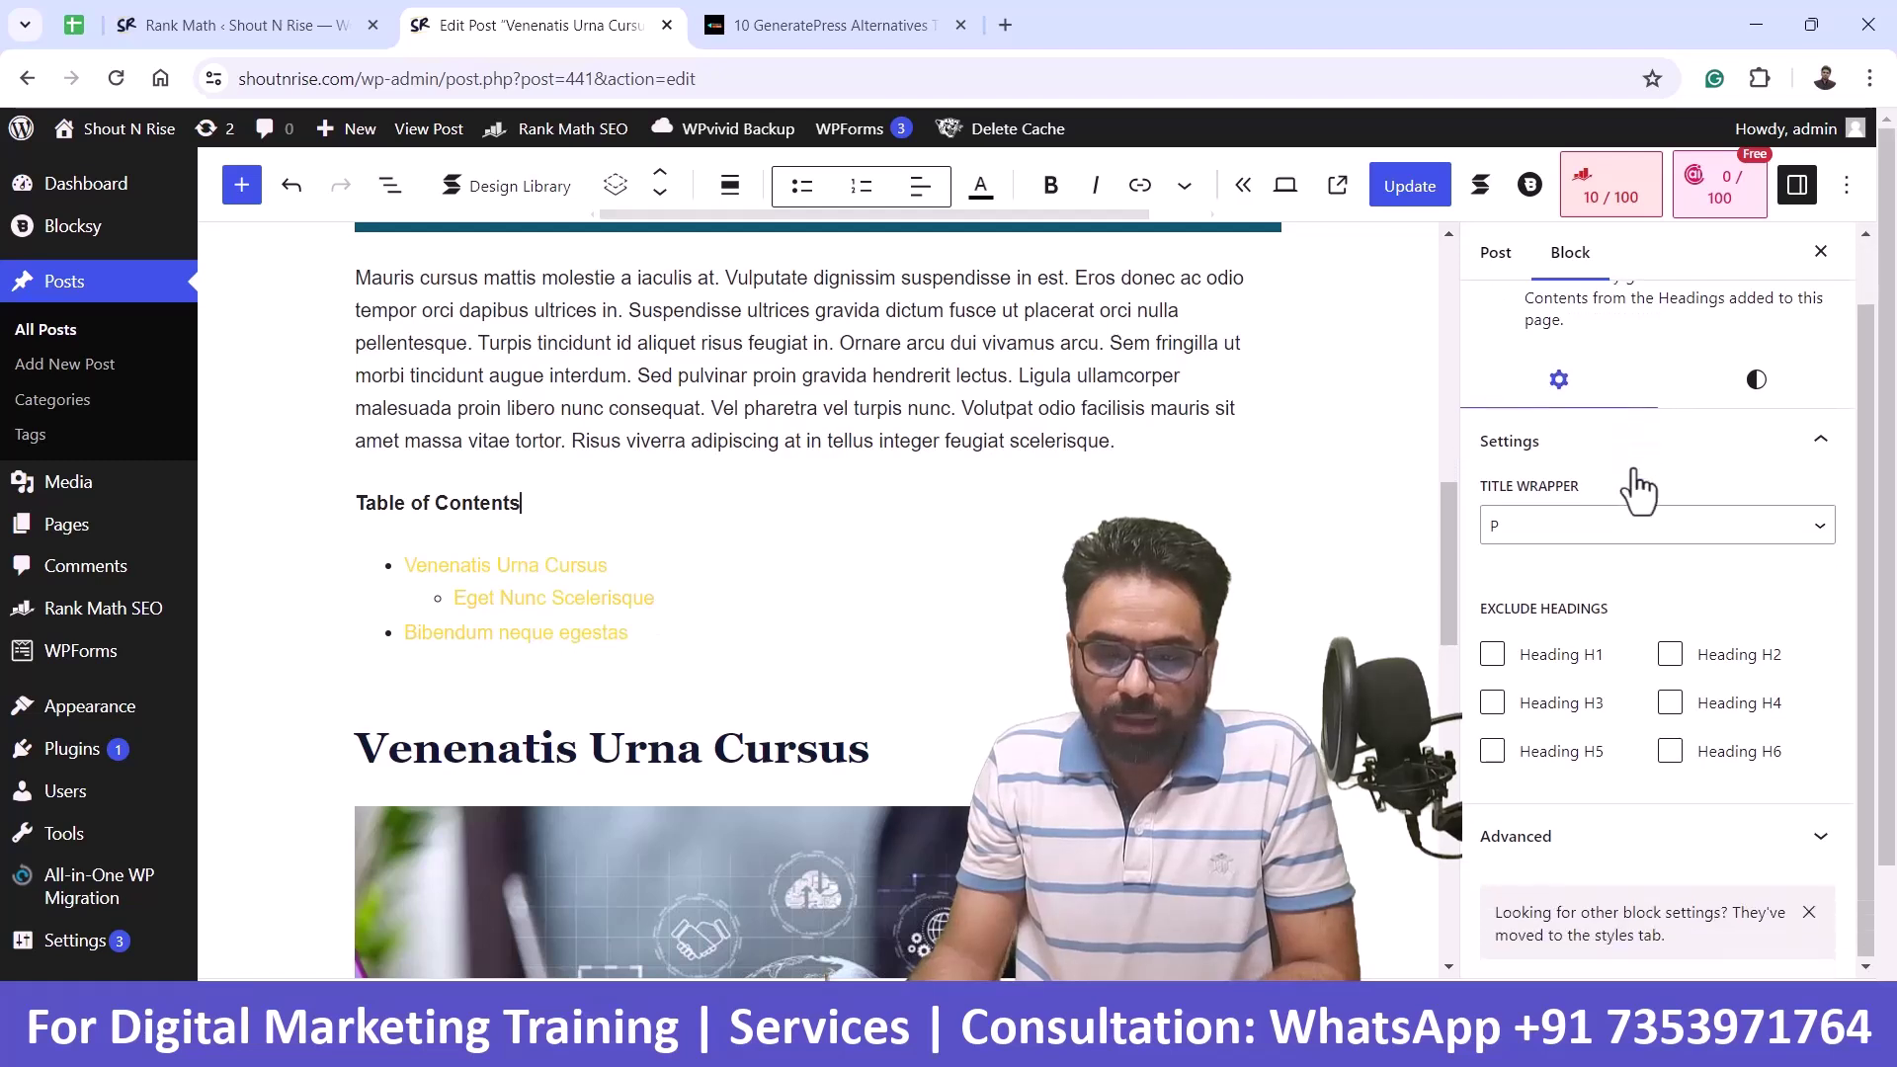
scroll(1587, 474, up, 1)
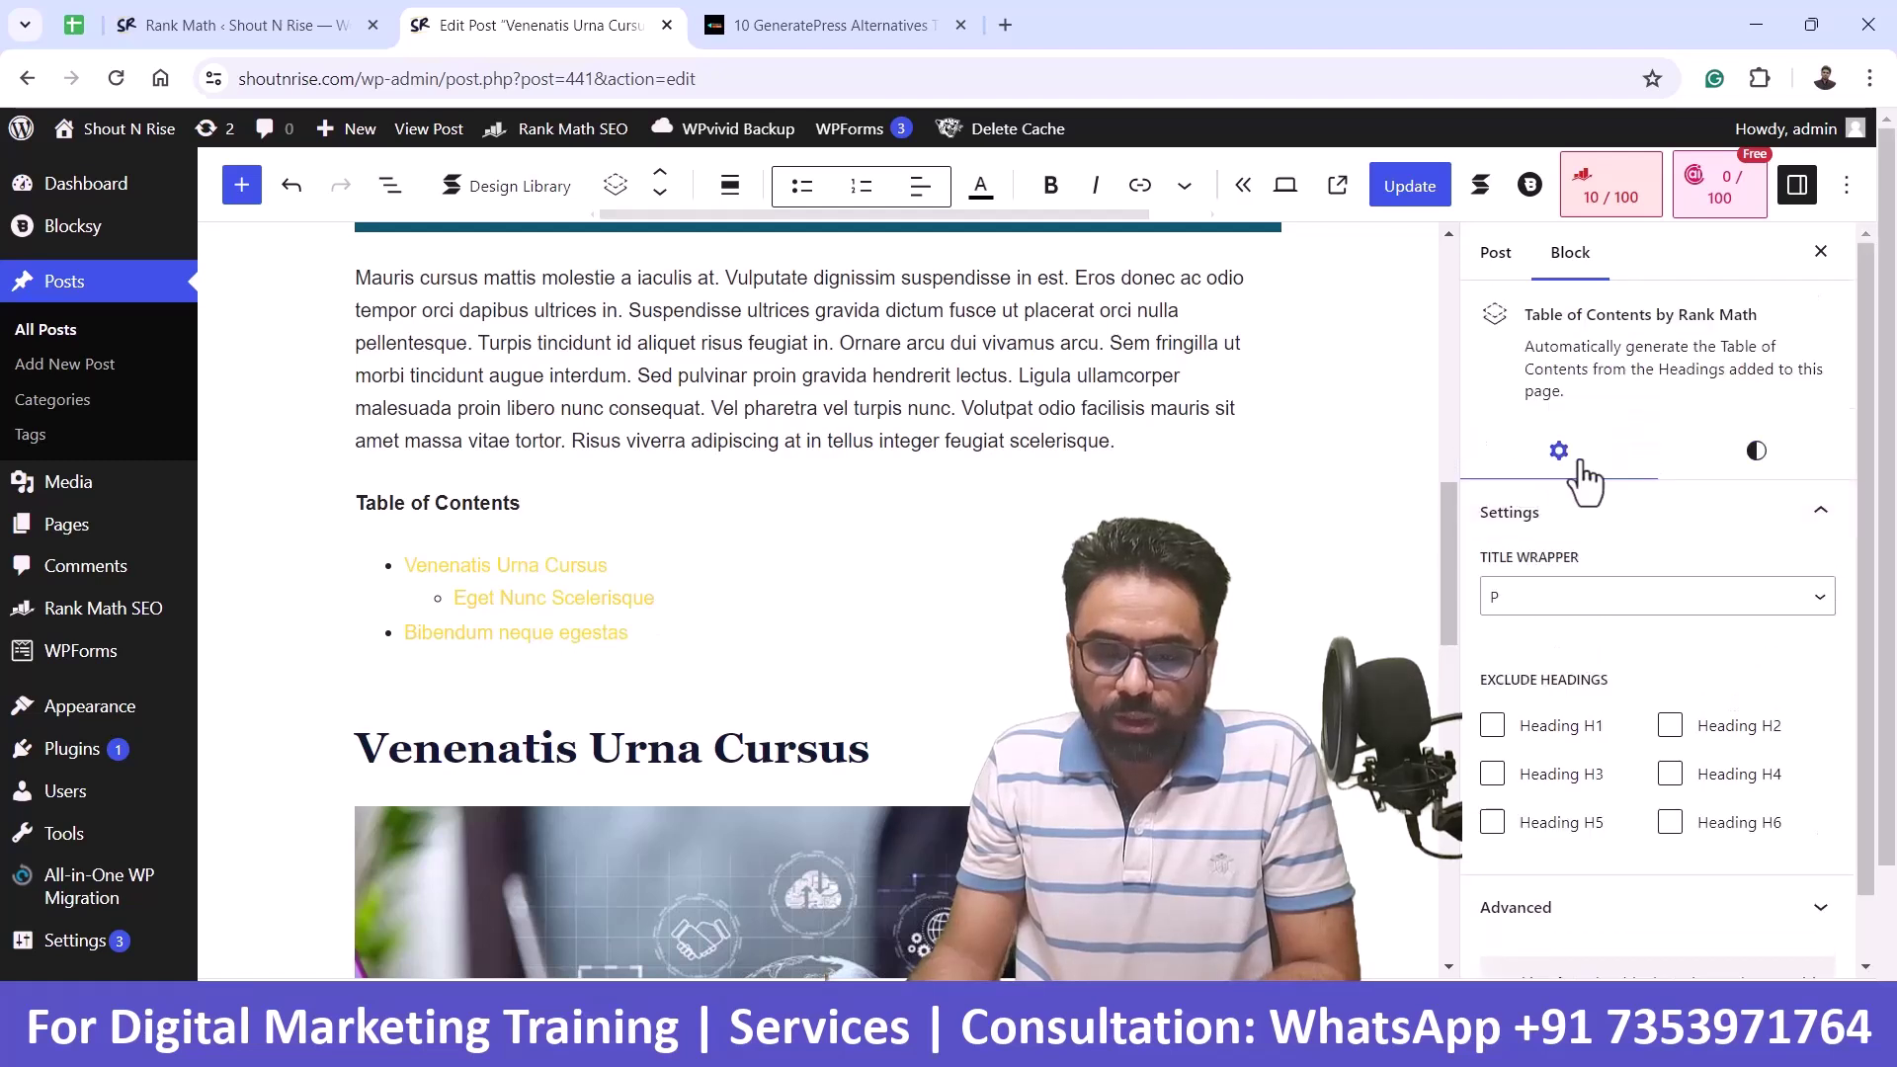
click(1755, 456)
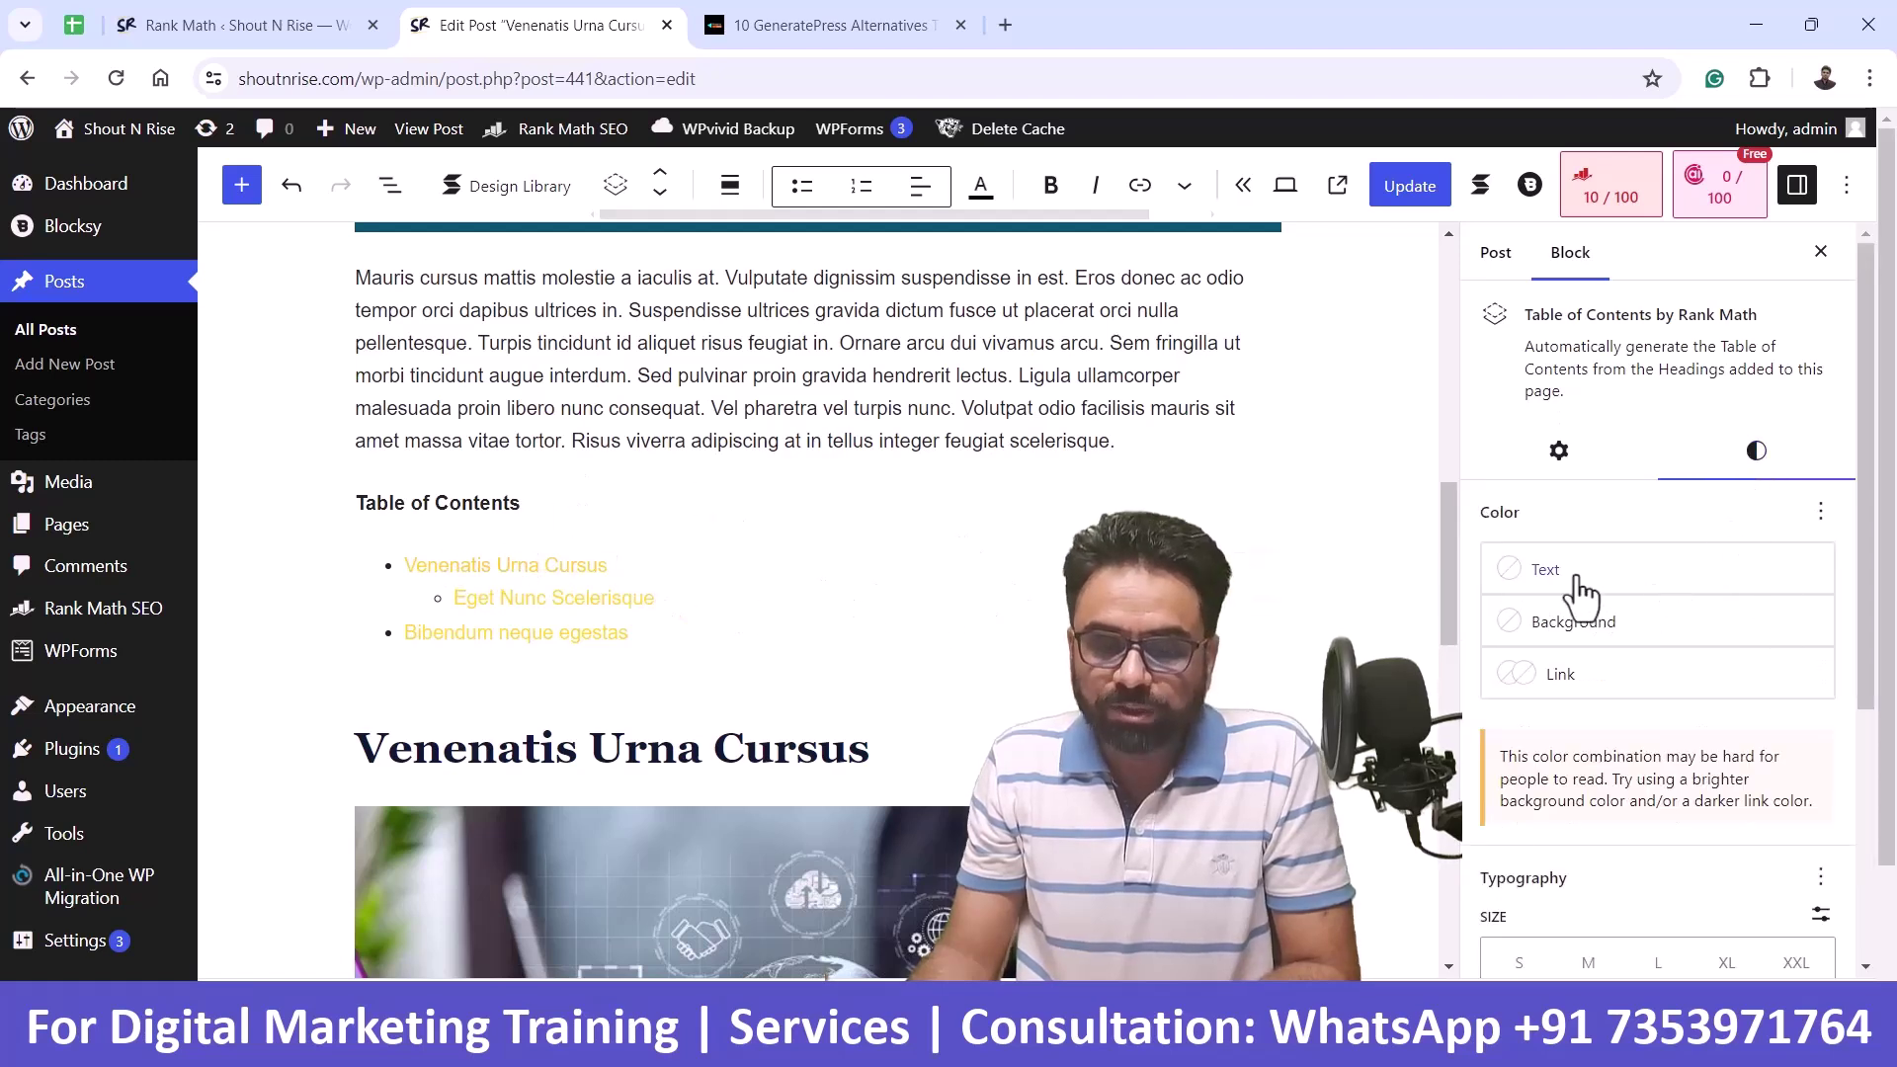
click(1516, 581)
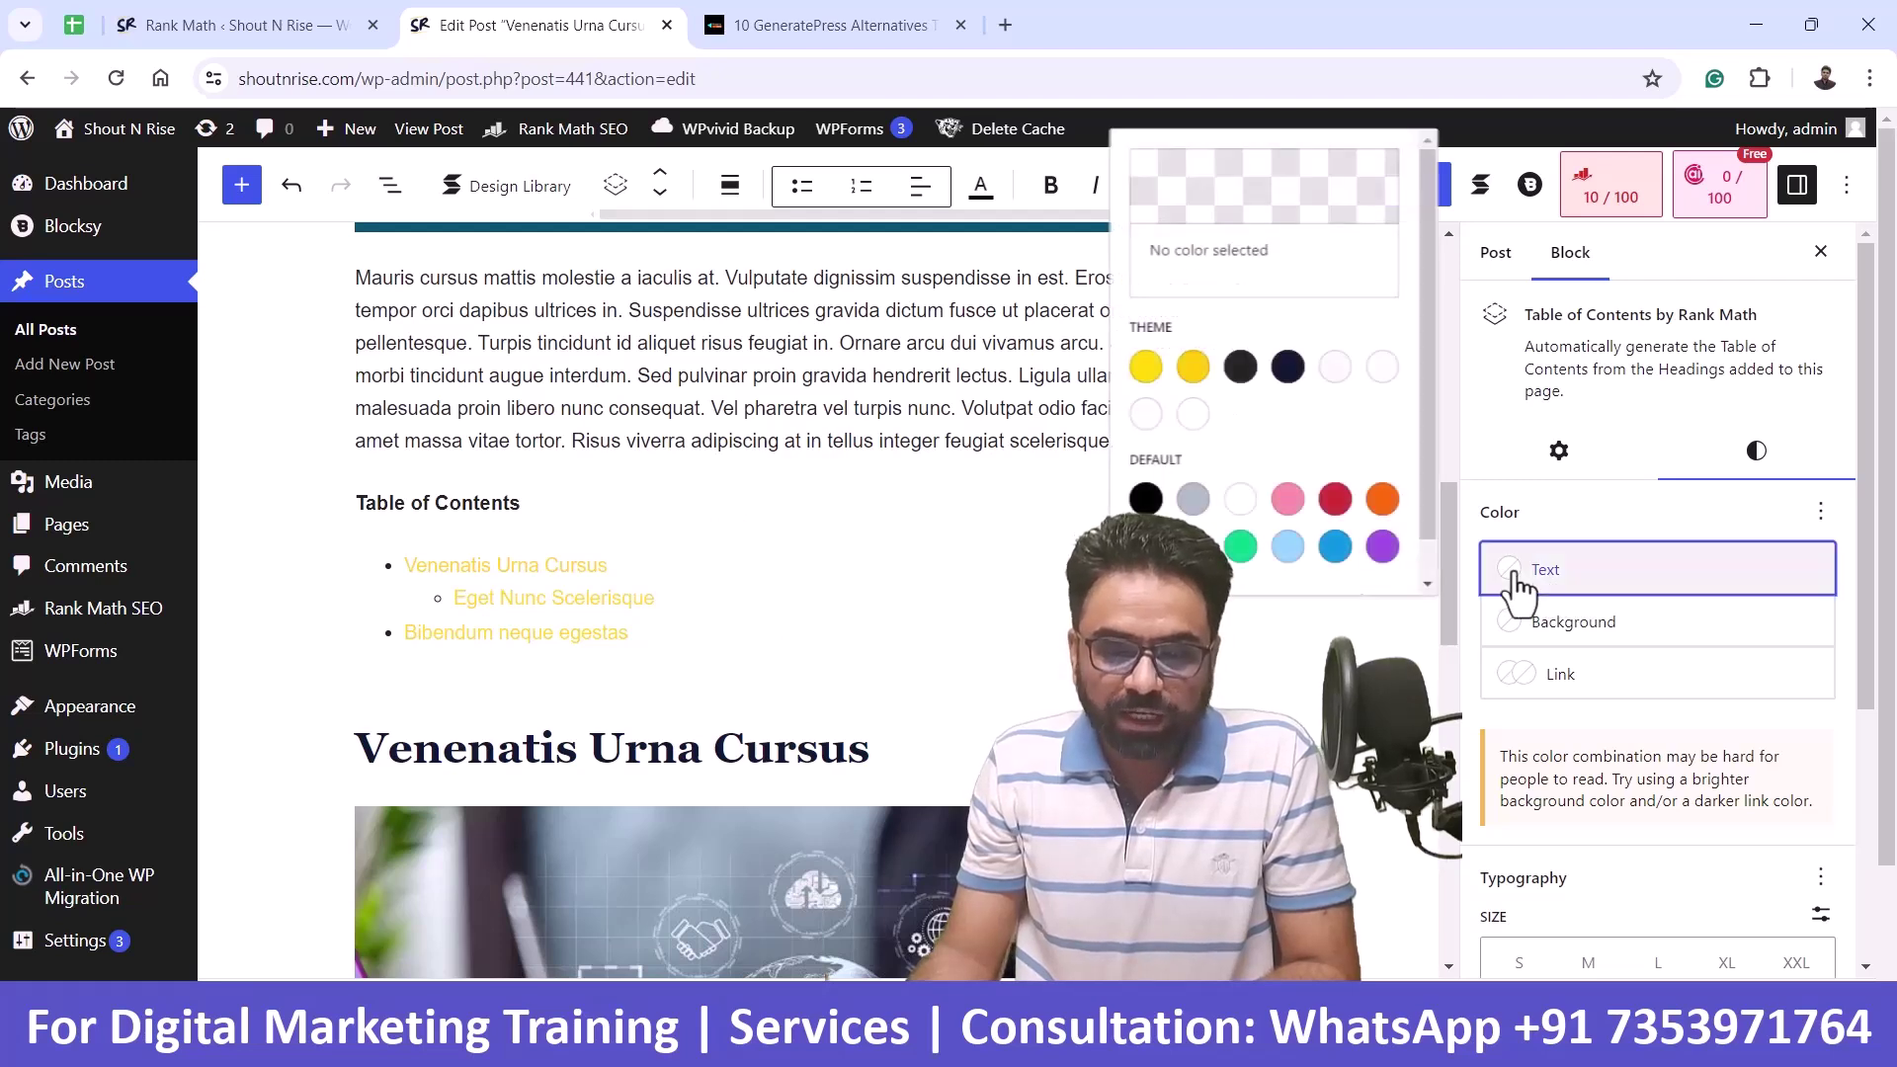
click(1280, 358)
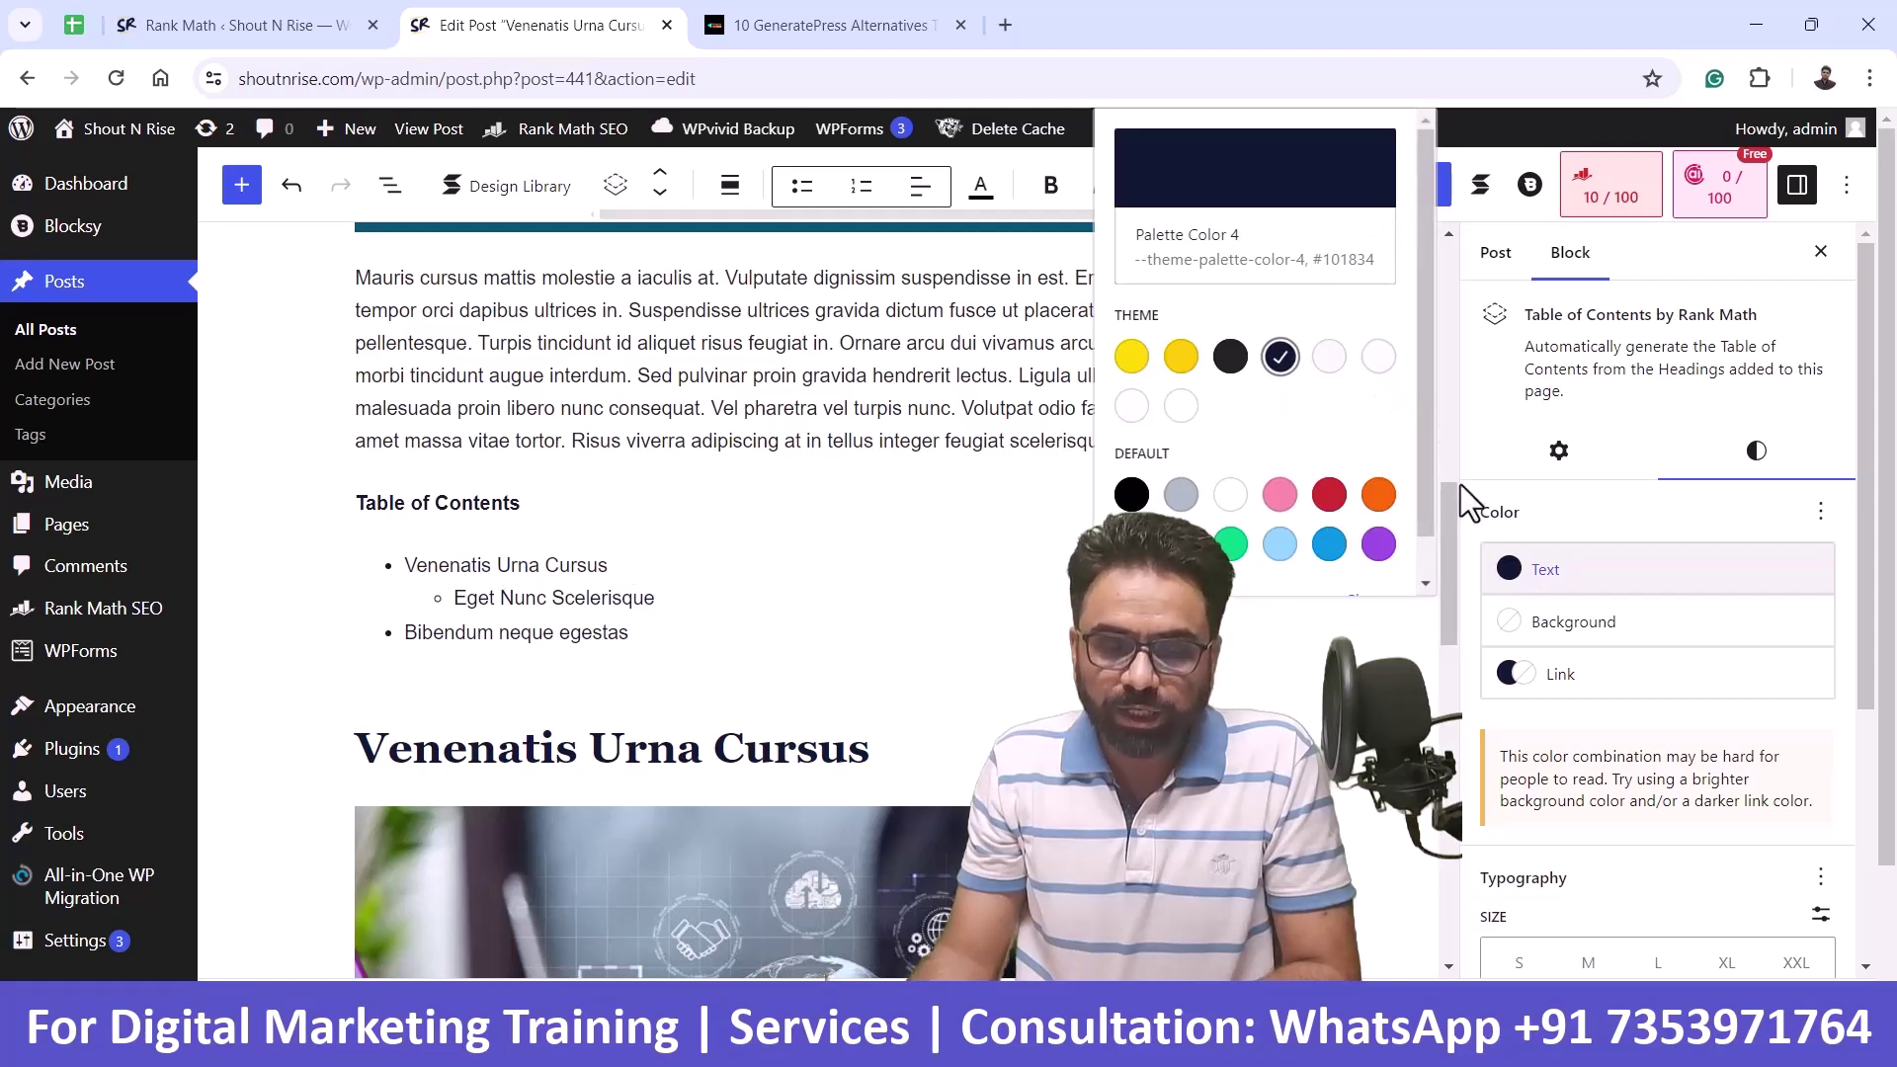
click(1461, 513)
scroll(1136, 553, down, 2)
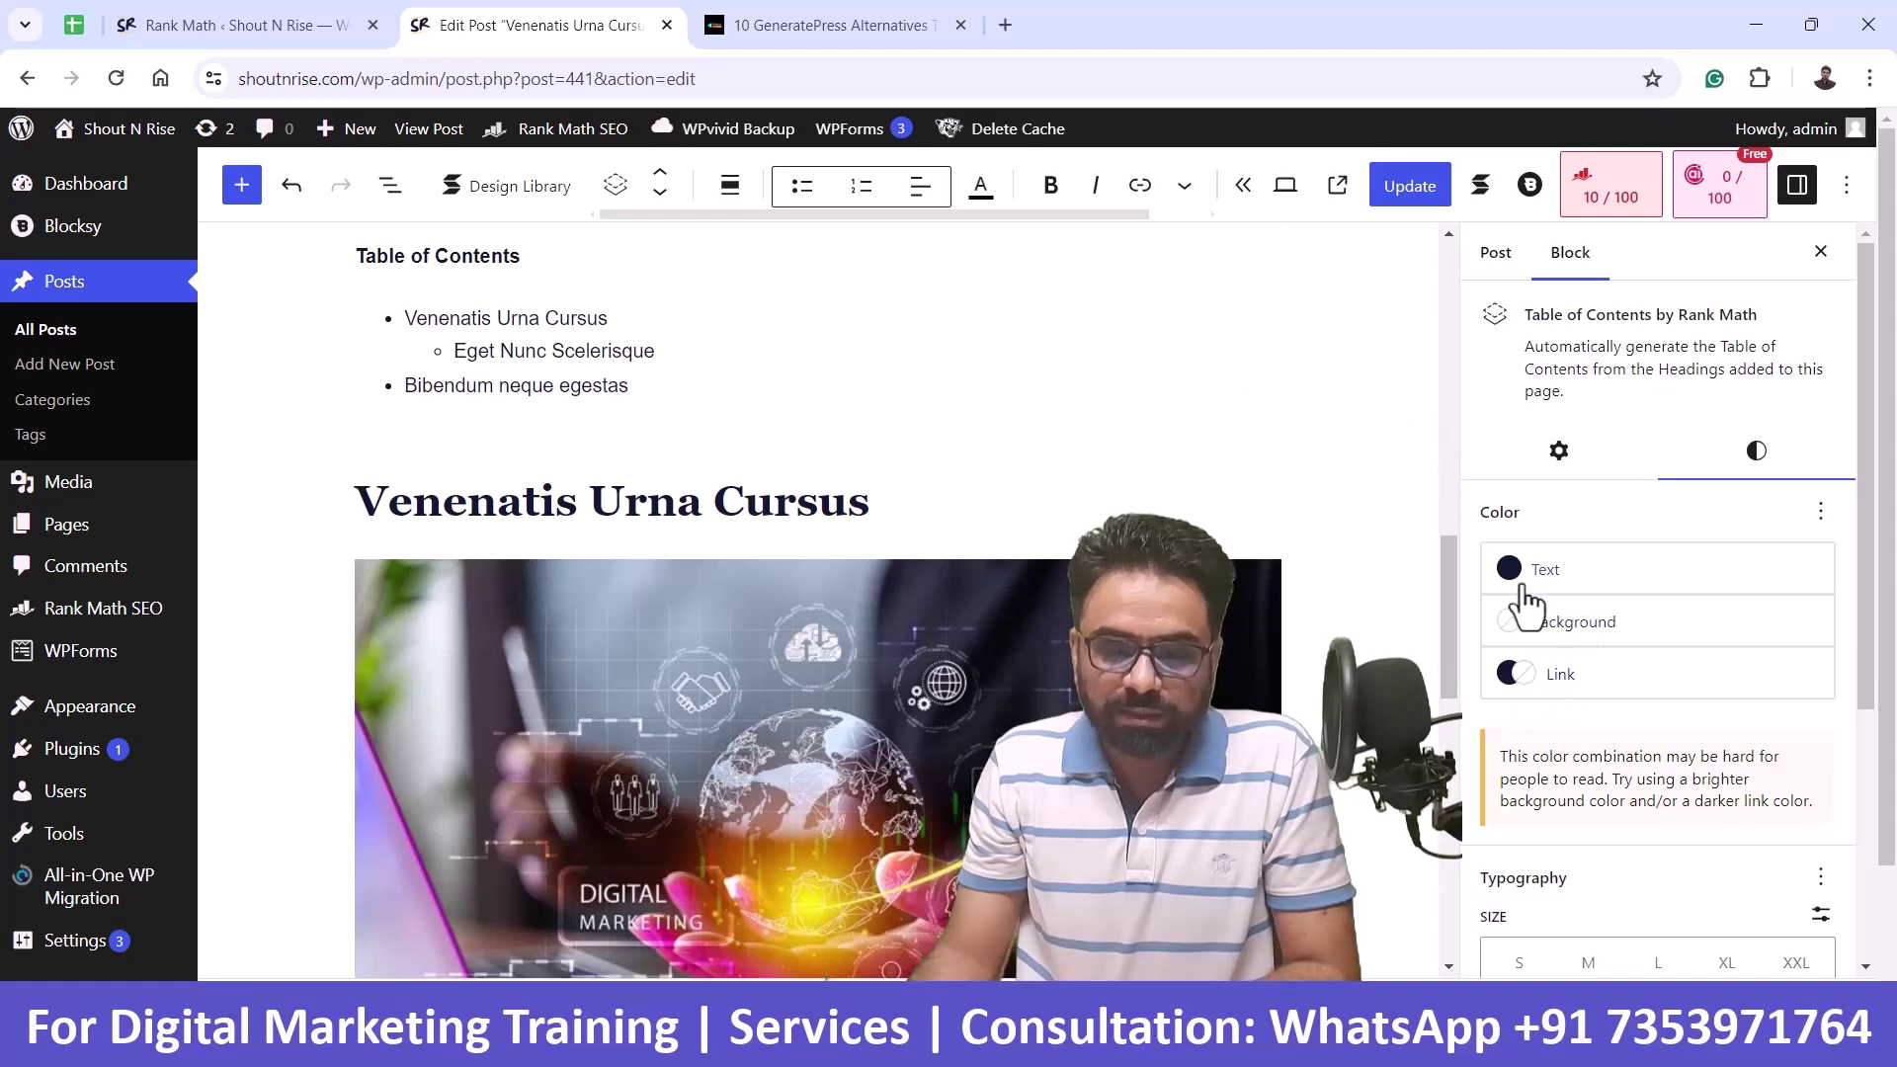
- Clear the table of contents block's default link color and reapply Palette Color 4
click(1531, 689)
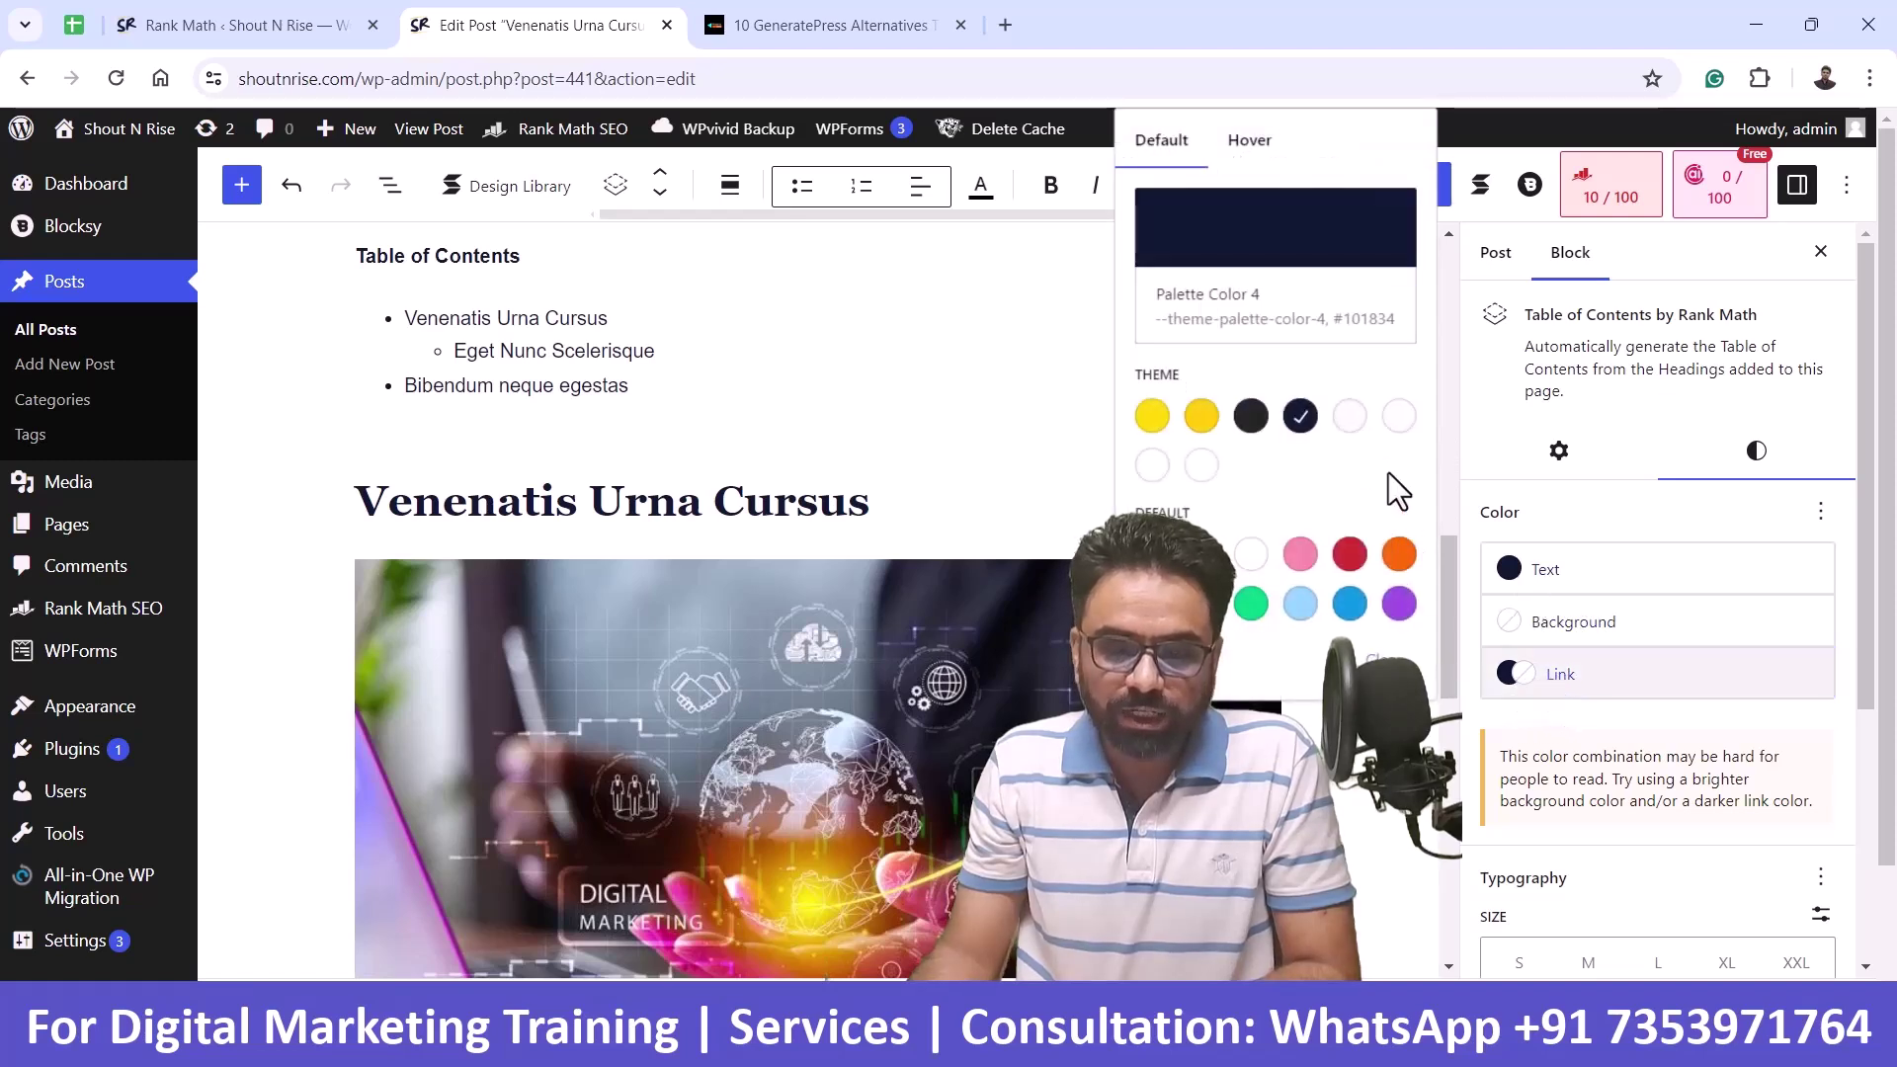
click(1301, 434)
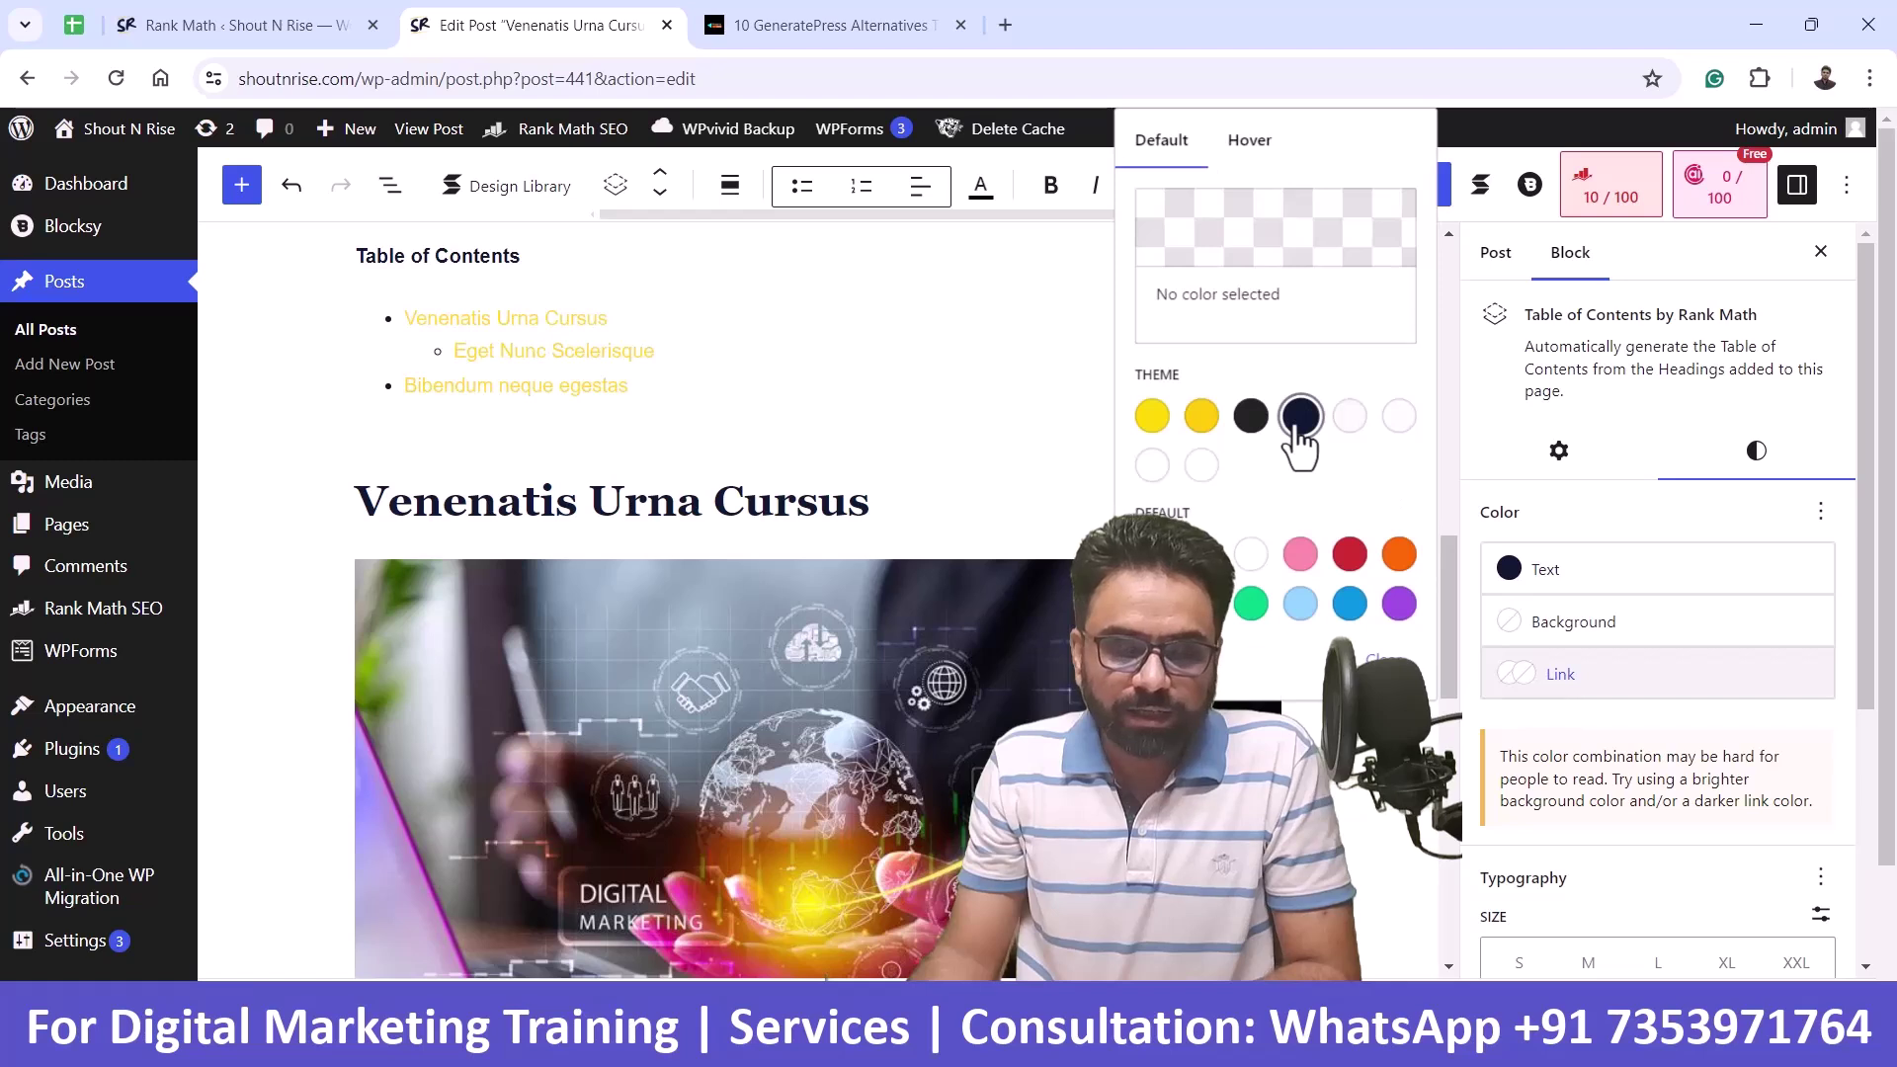
click(1300, 415)
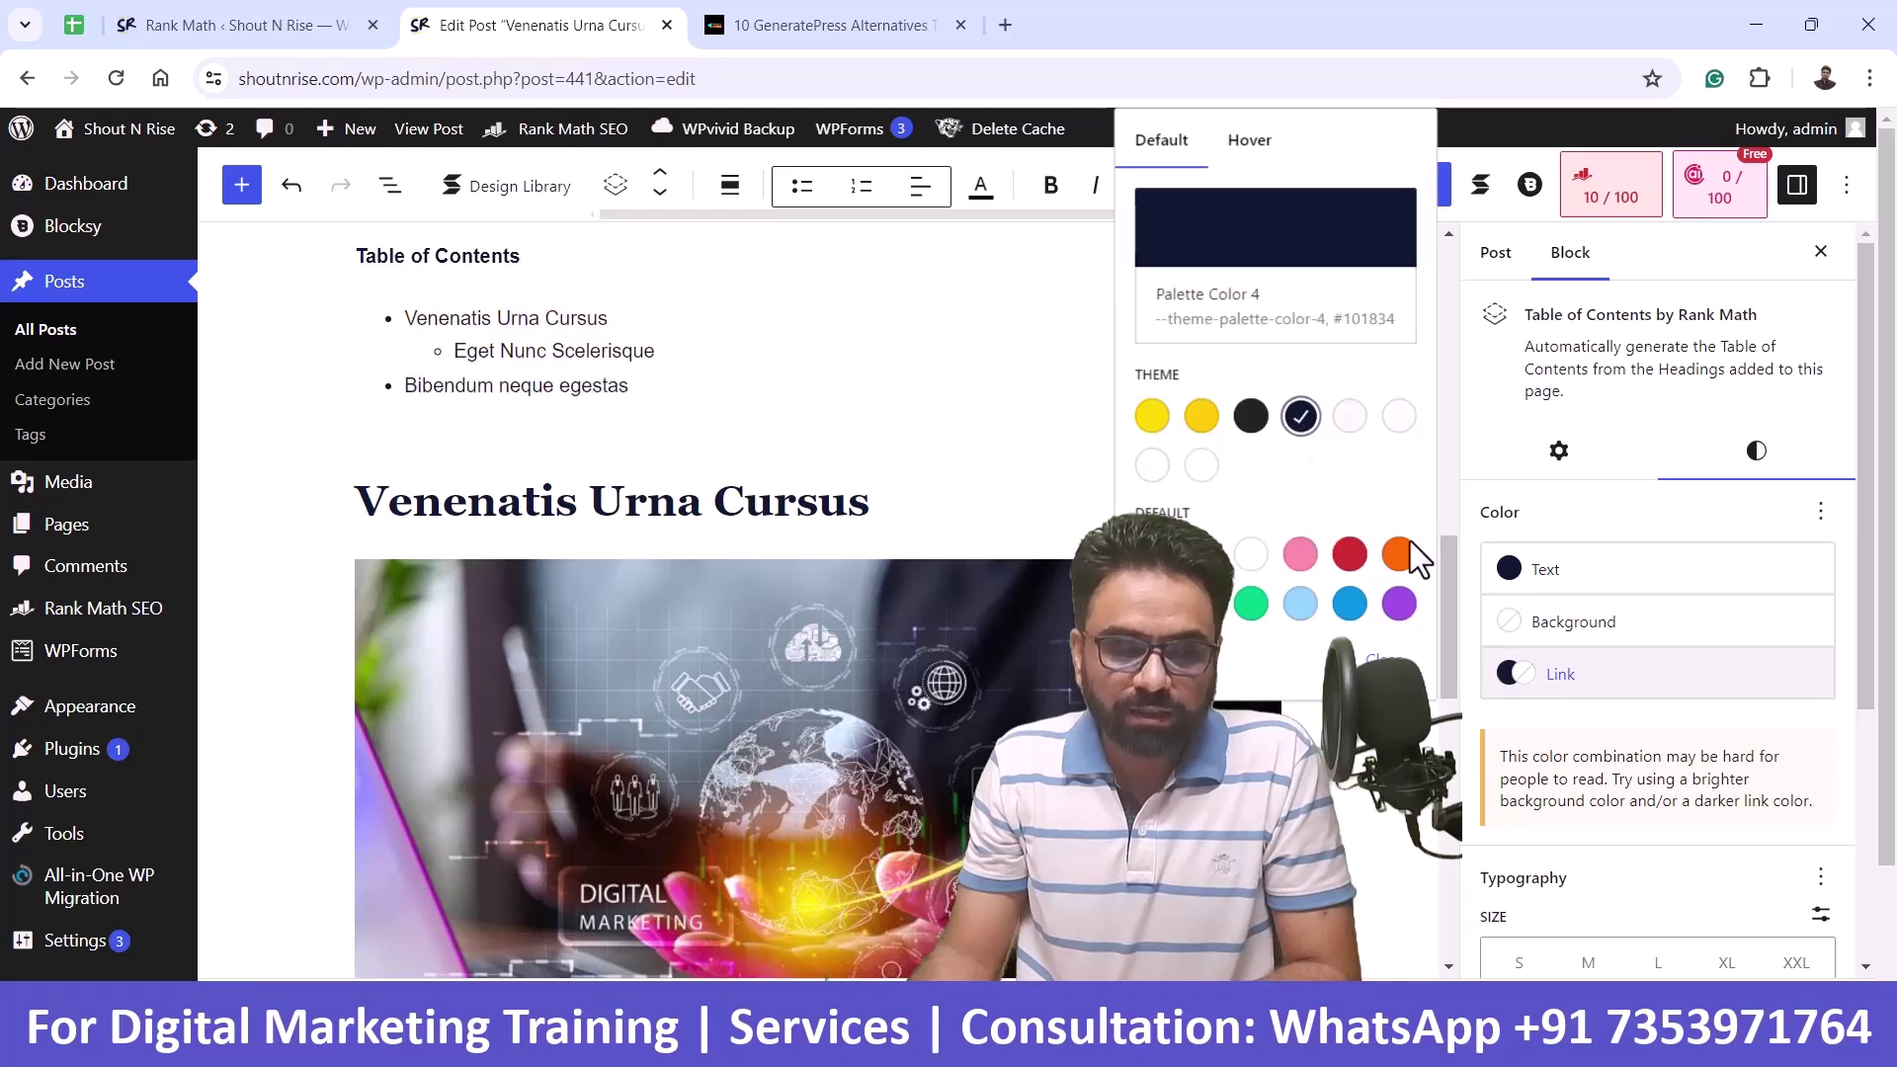
click(1000, 369)
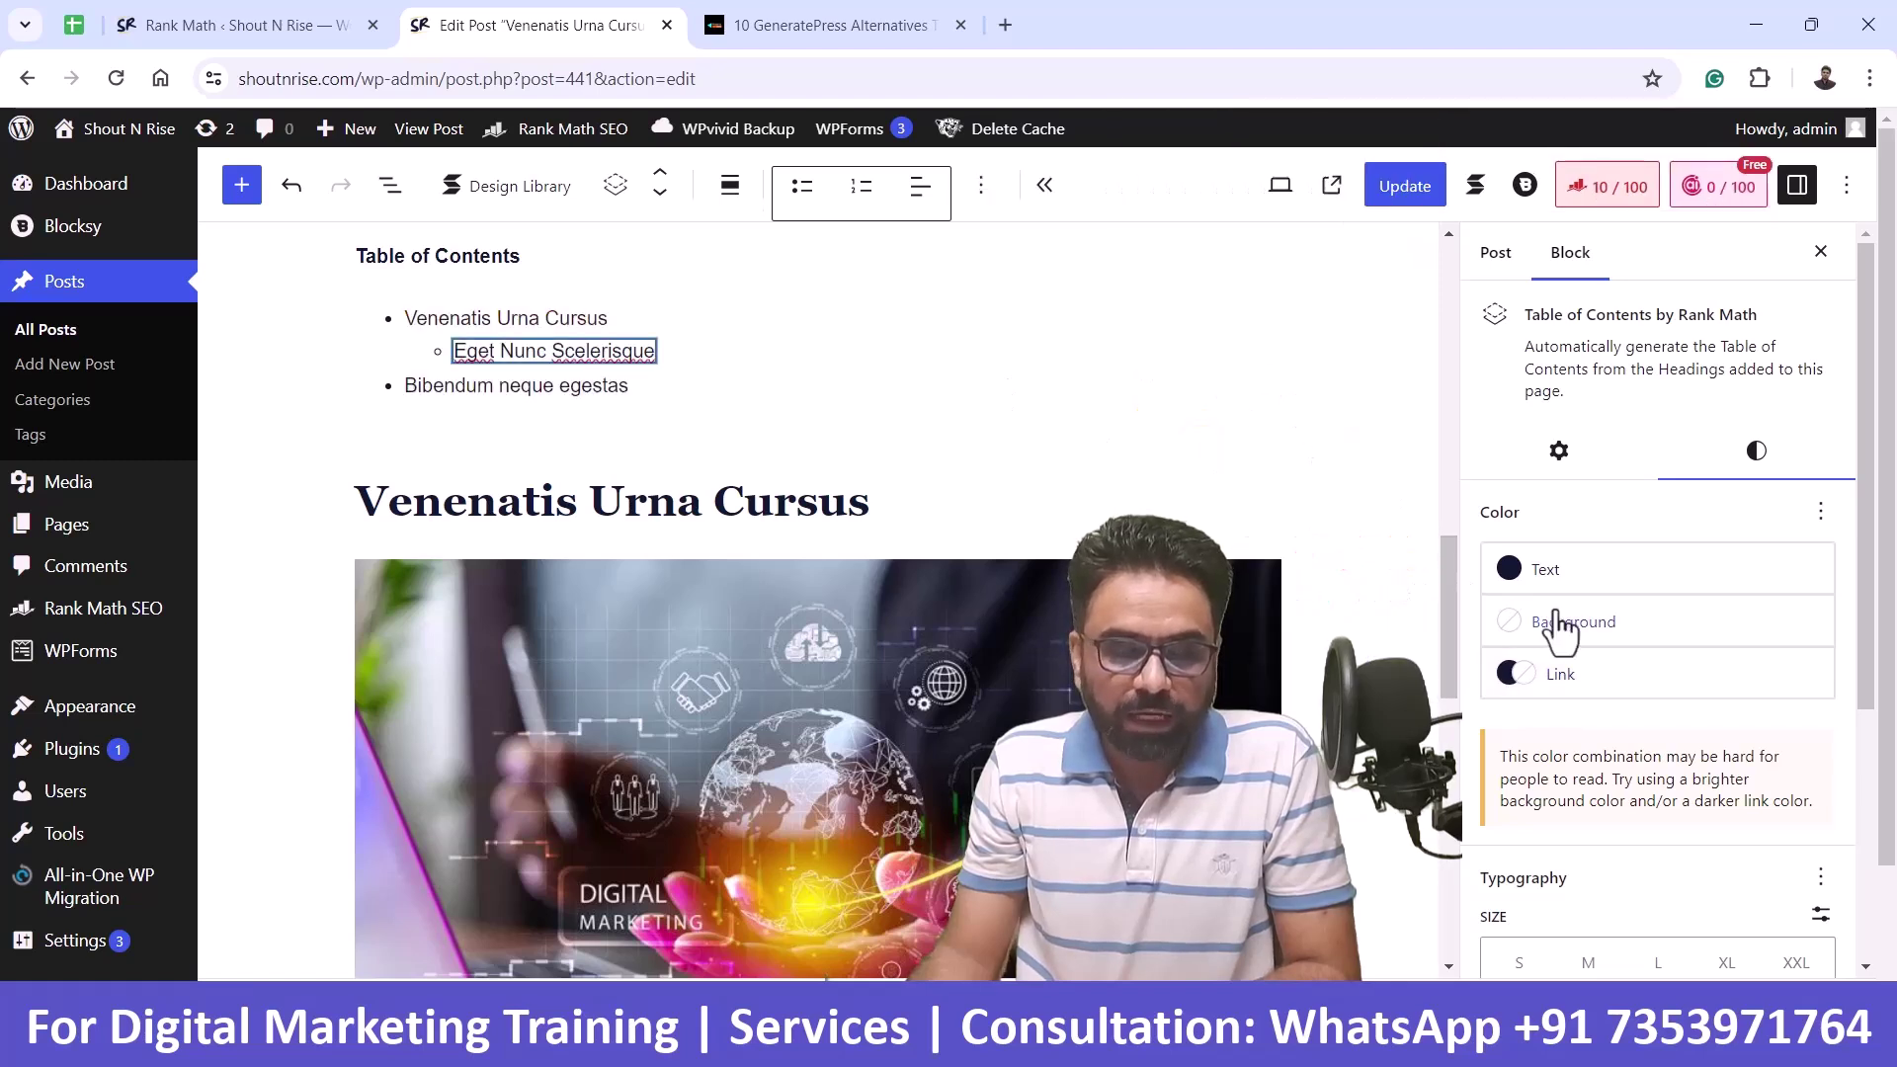
- Try Vivid green cyan as the table of contents background and change it to Pale cyan blue (#8ED1FC)
scroll(843, 396, up, 1)
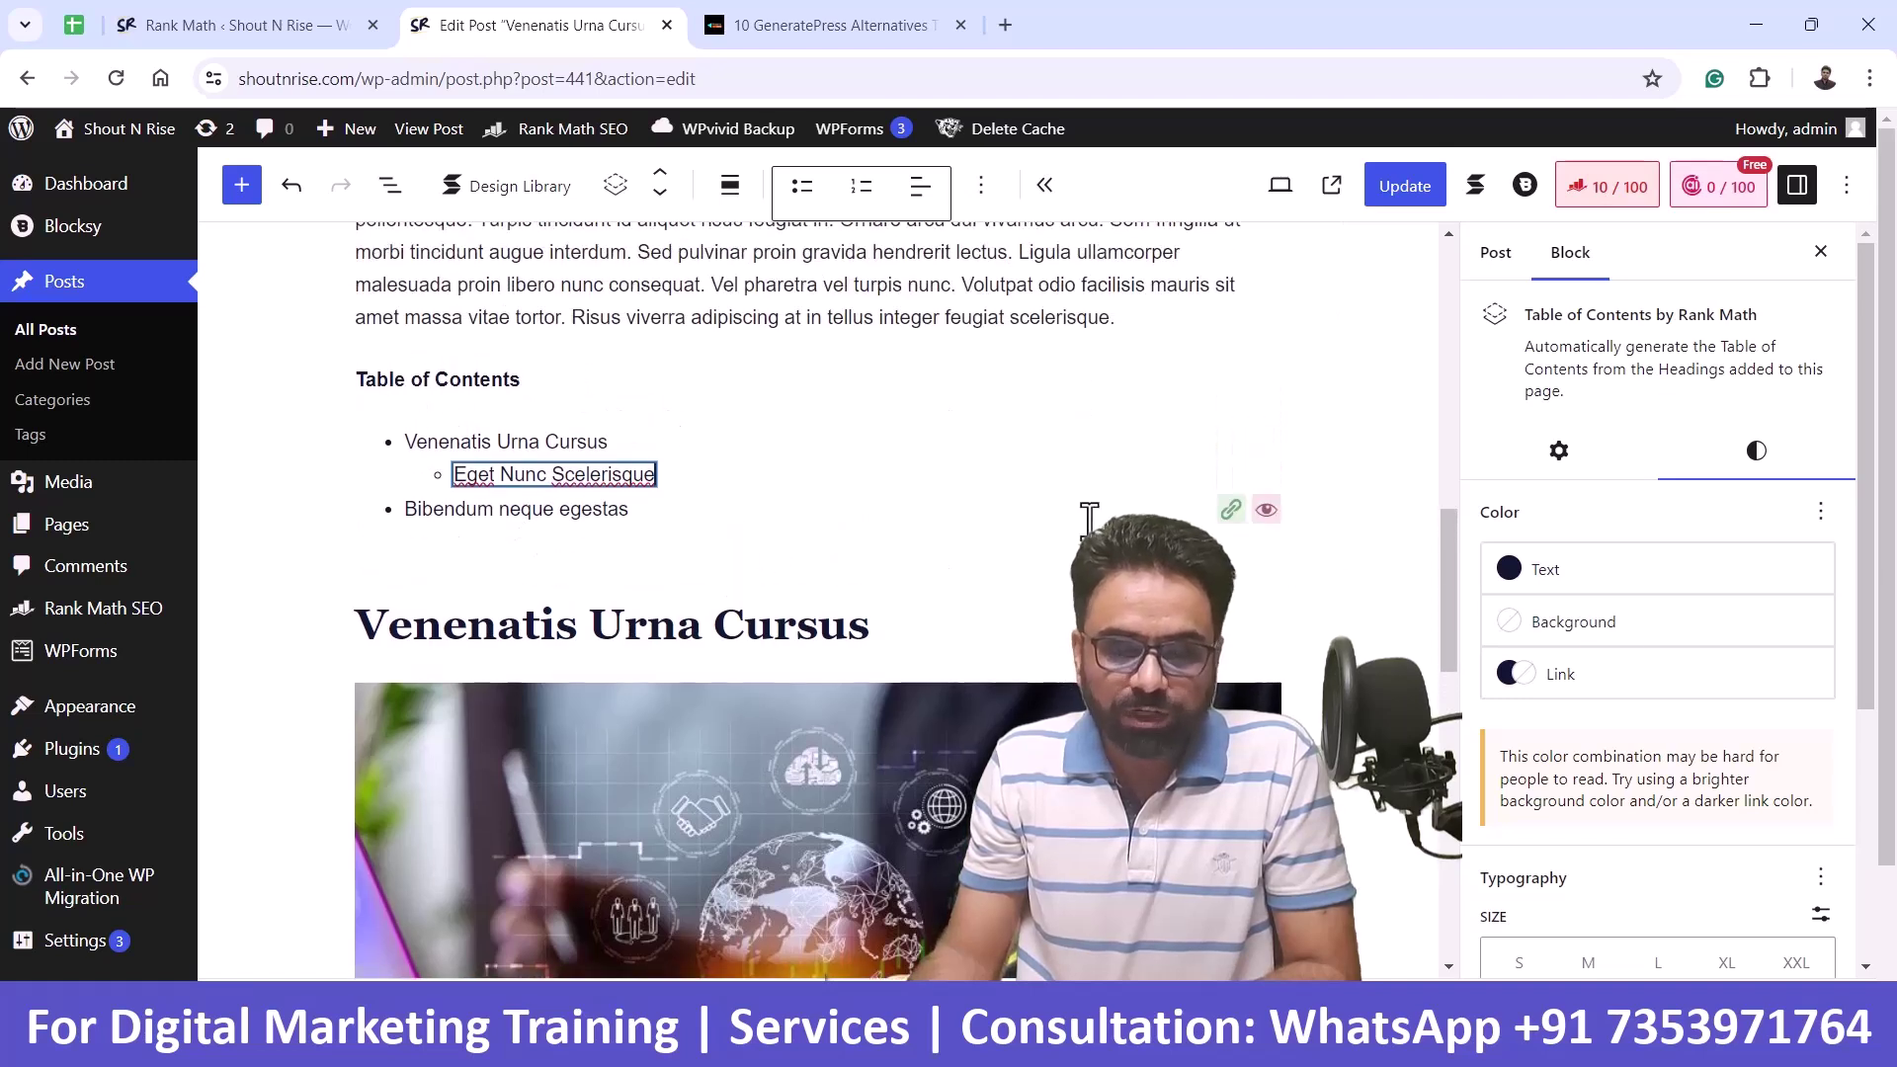
click(1569, 624)
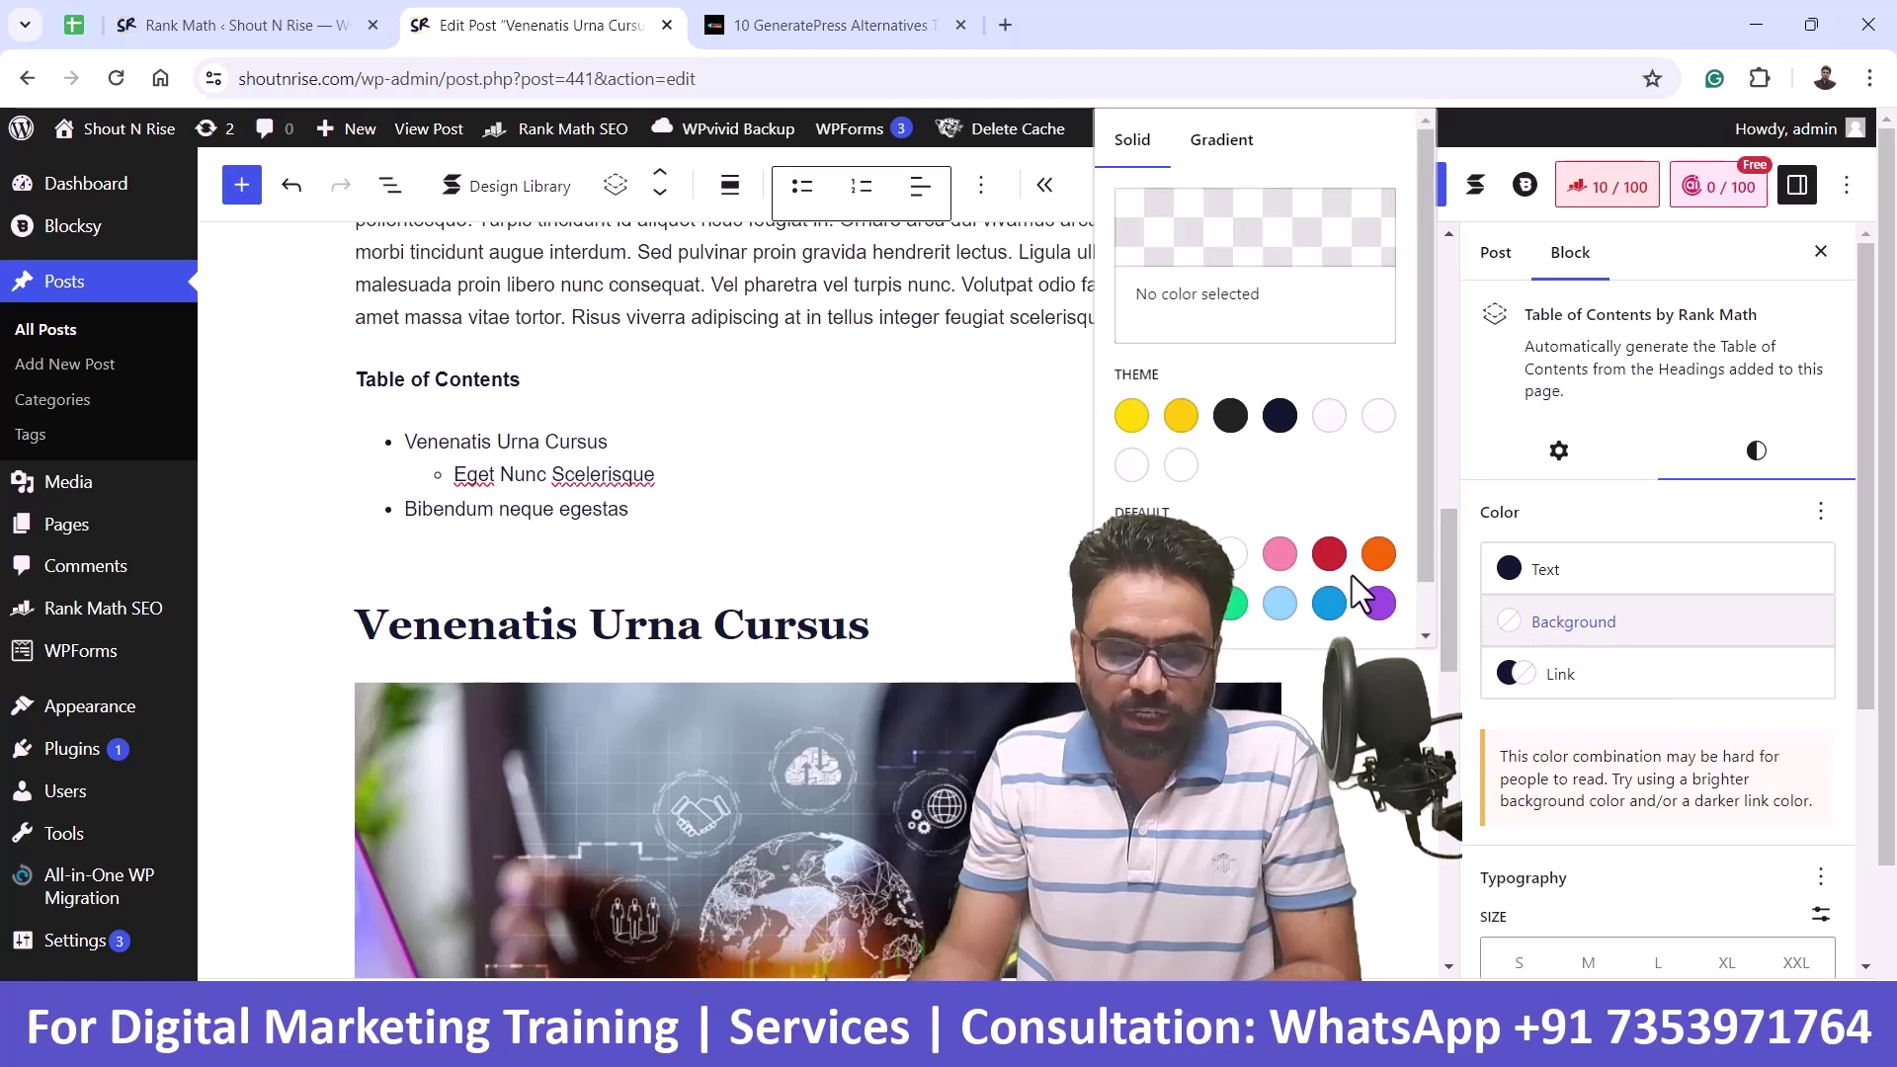
scroll(1248, 571, down, 1)
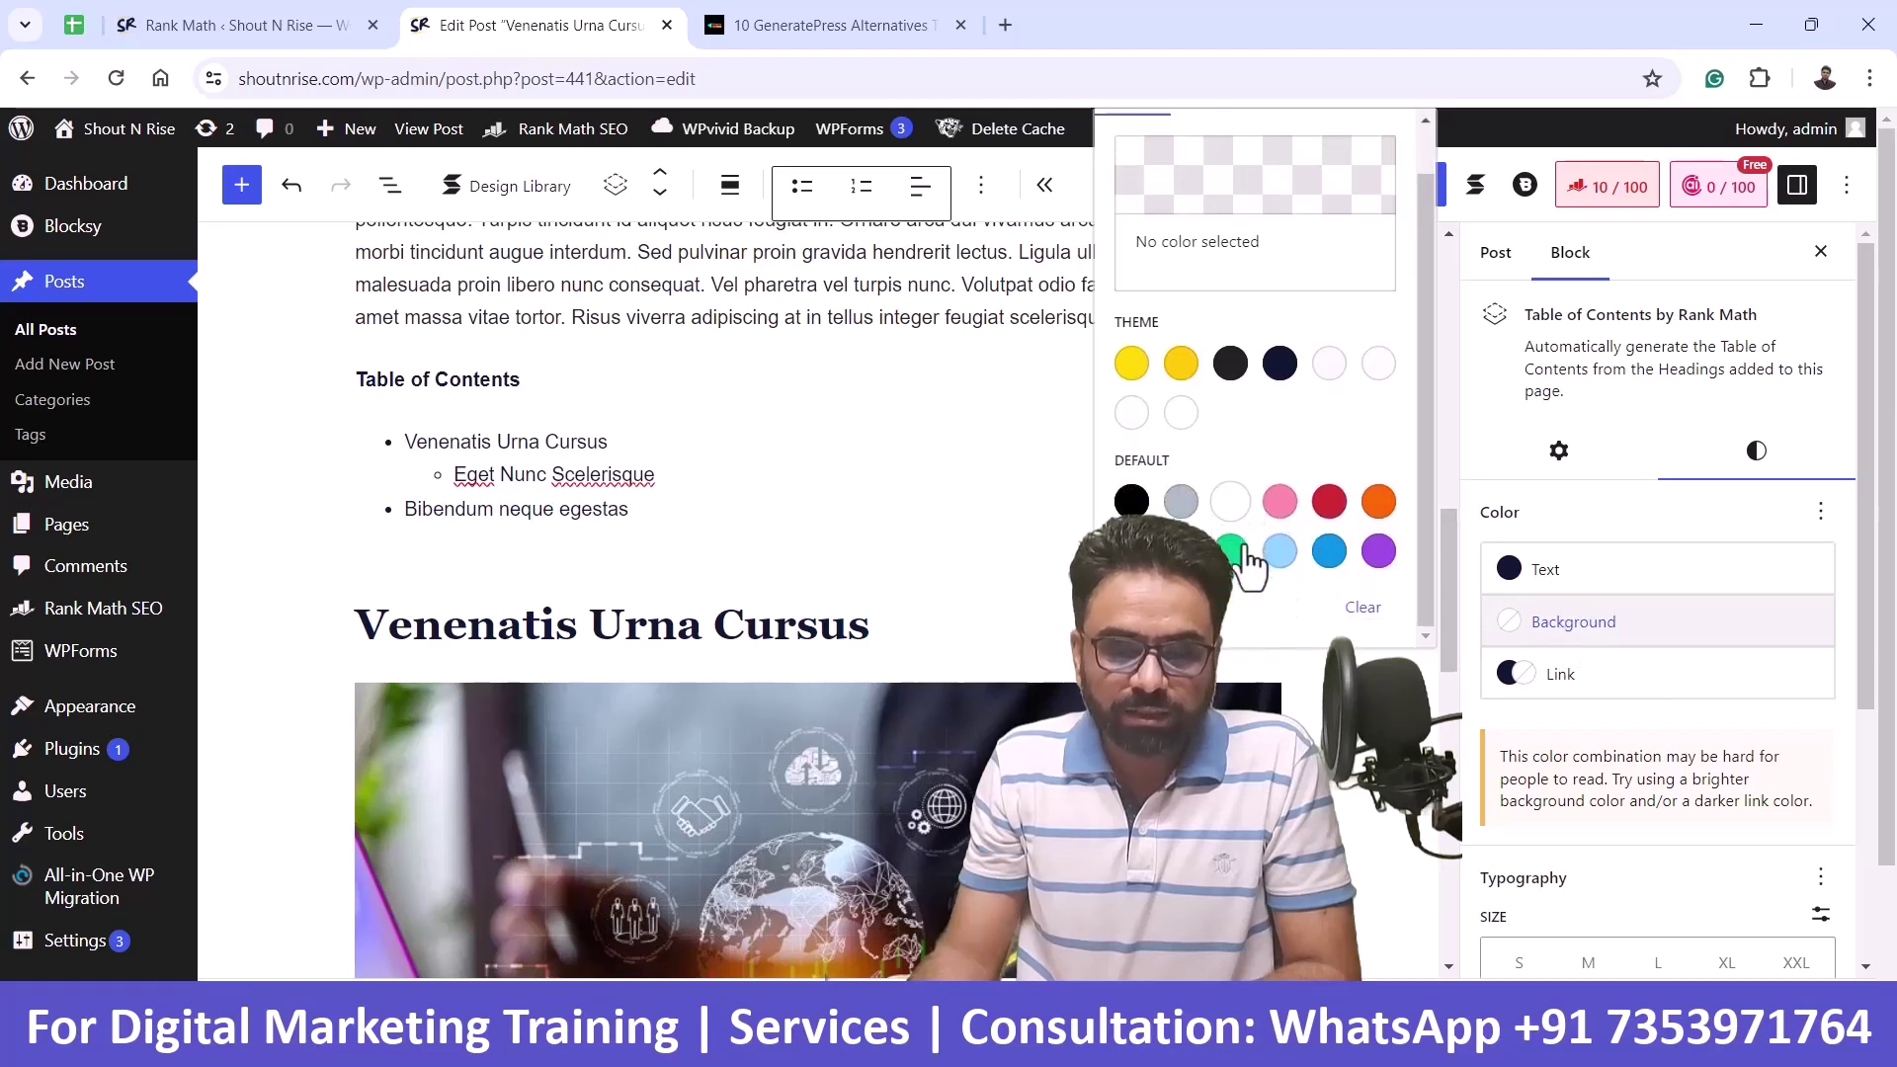
click(1233, 553)
scroll(1258, 444, up, 1)
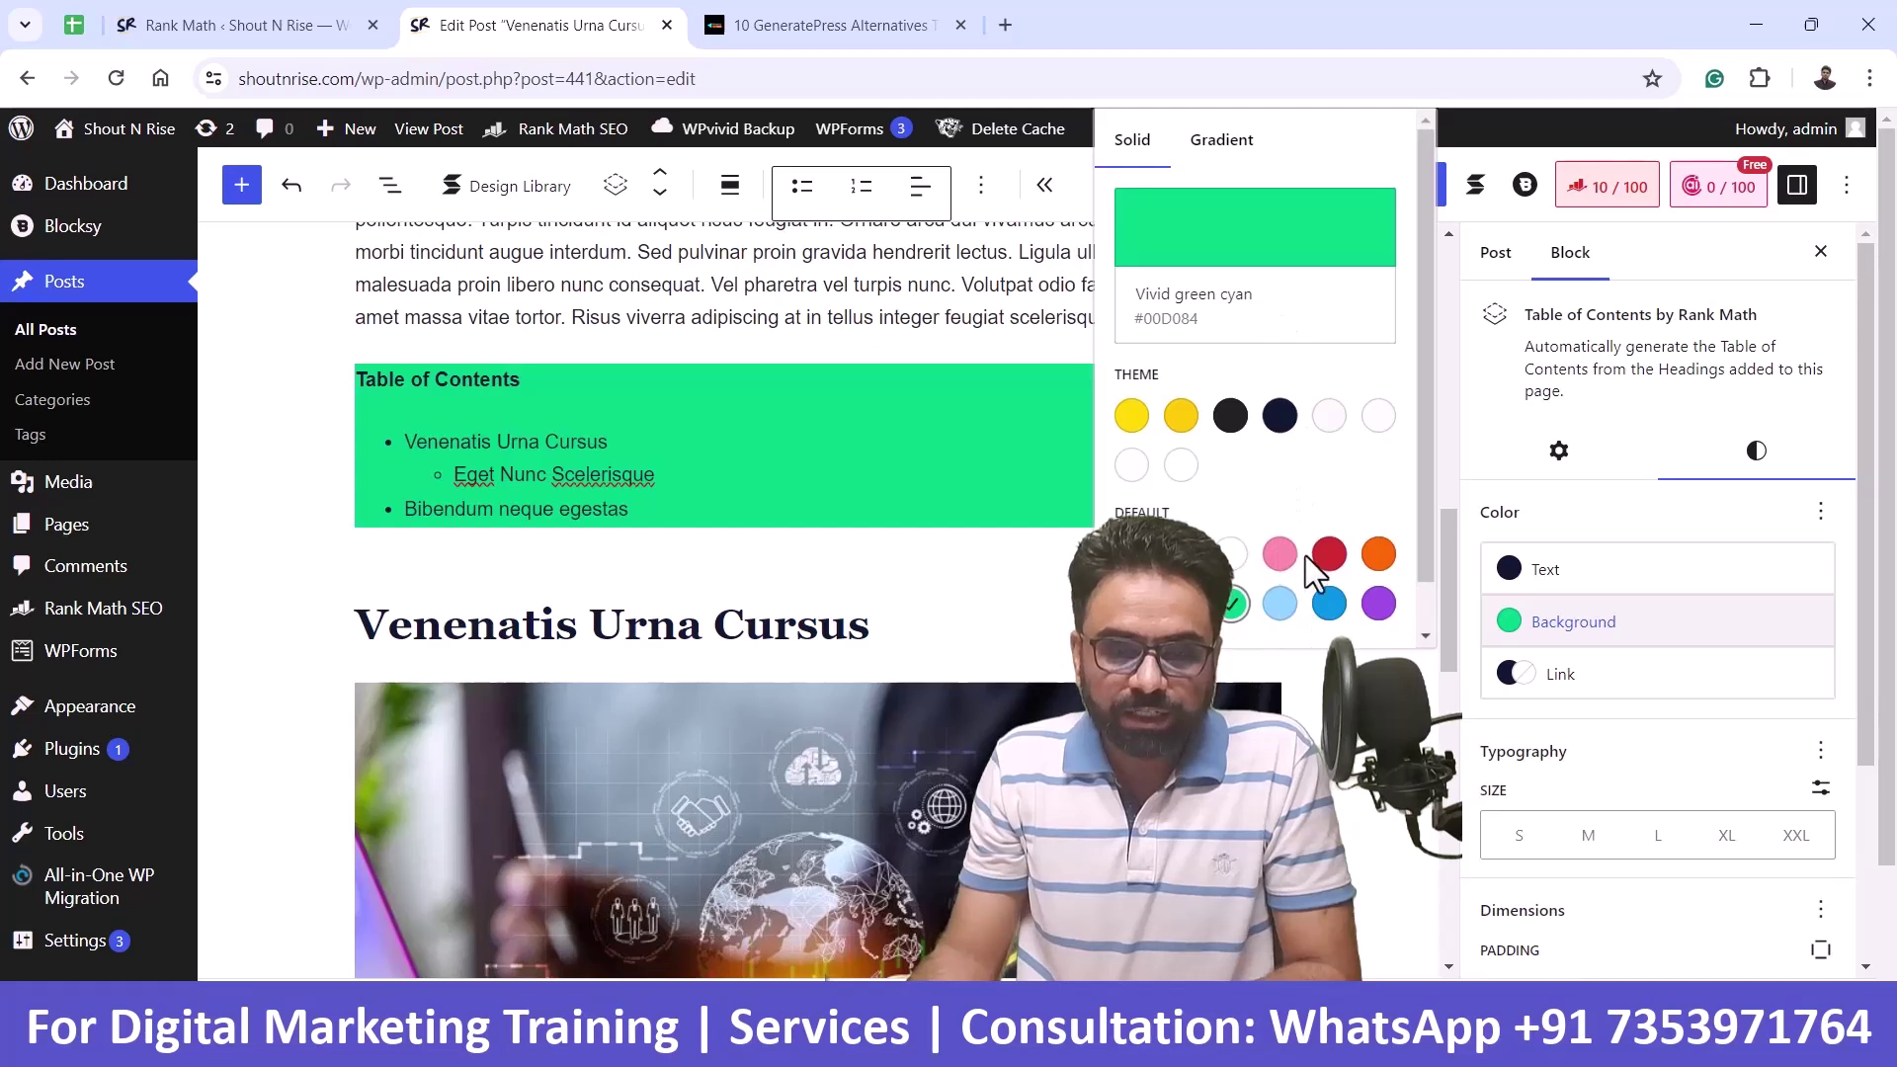
click(1279, 602)
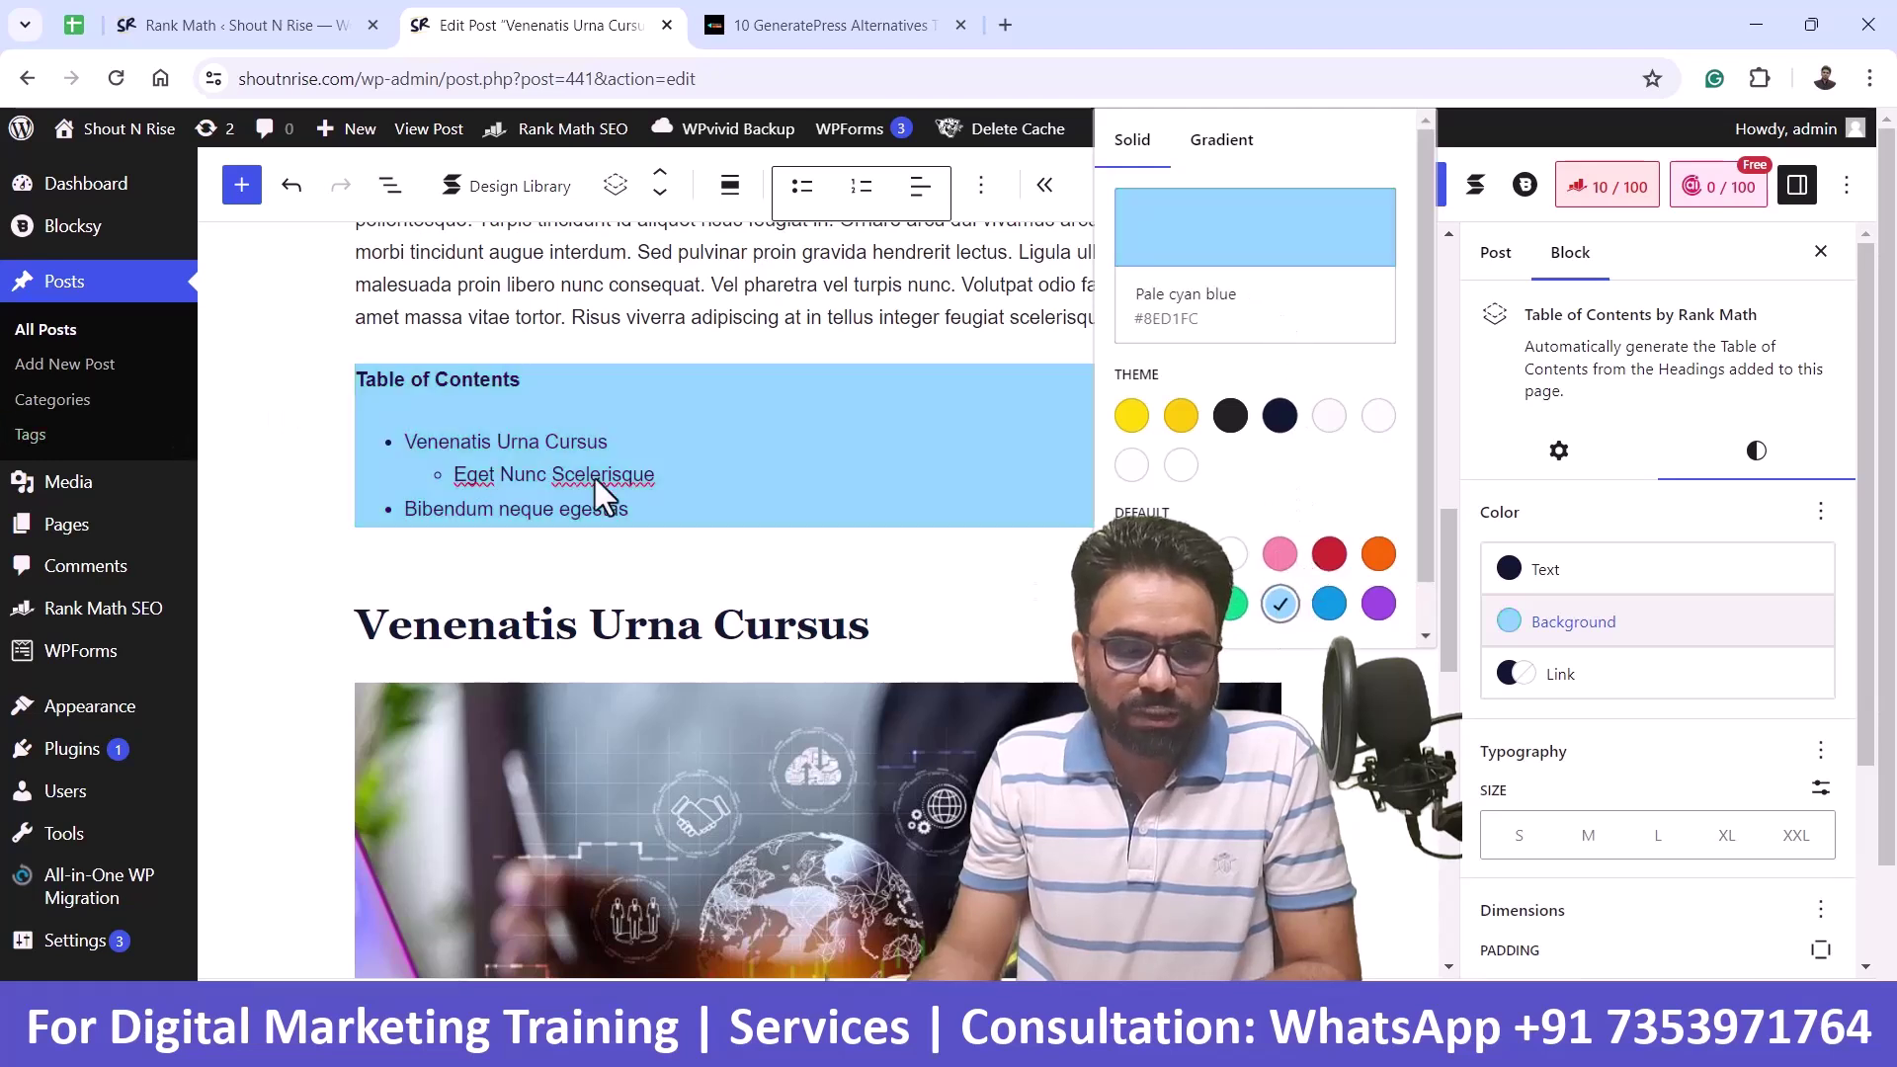
click(1331, 417)
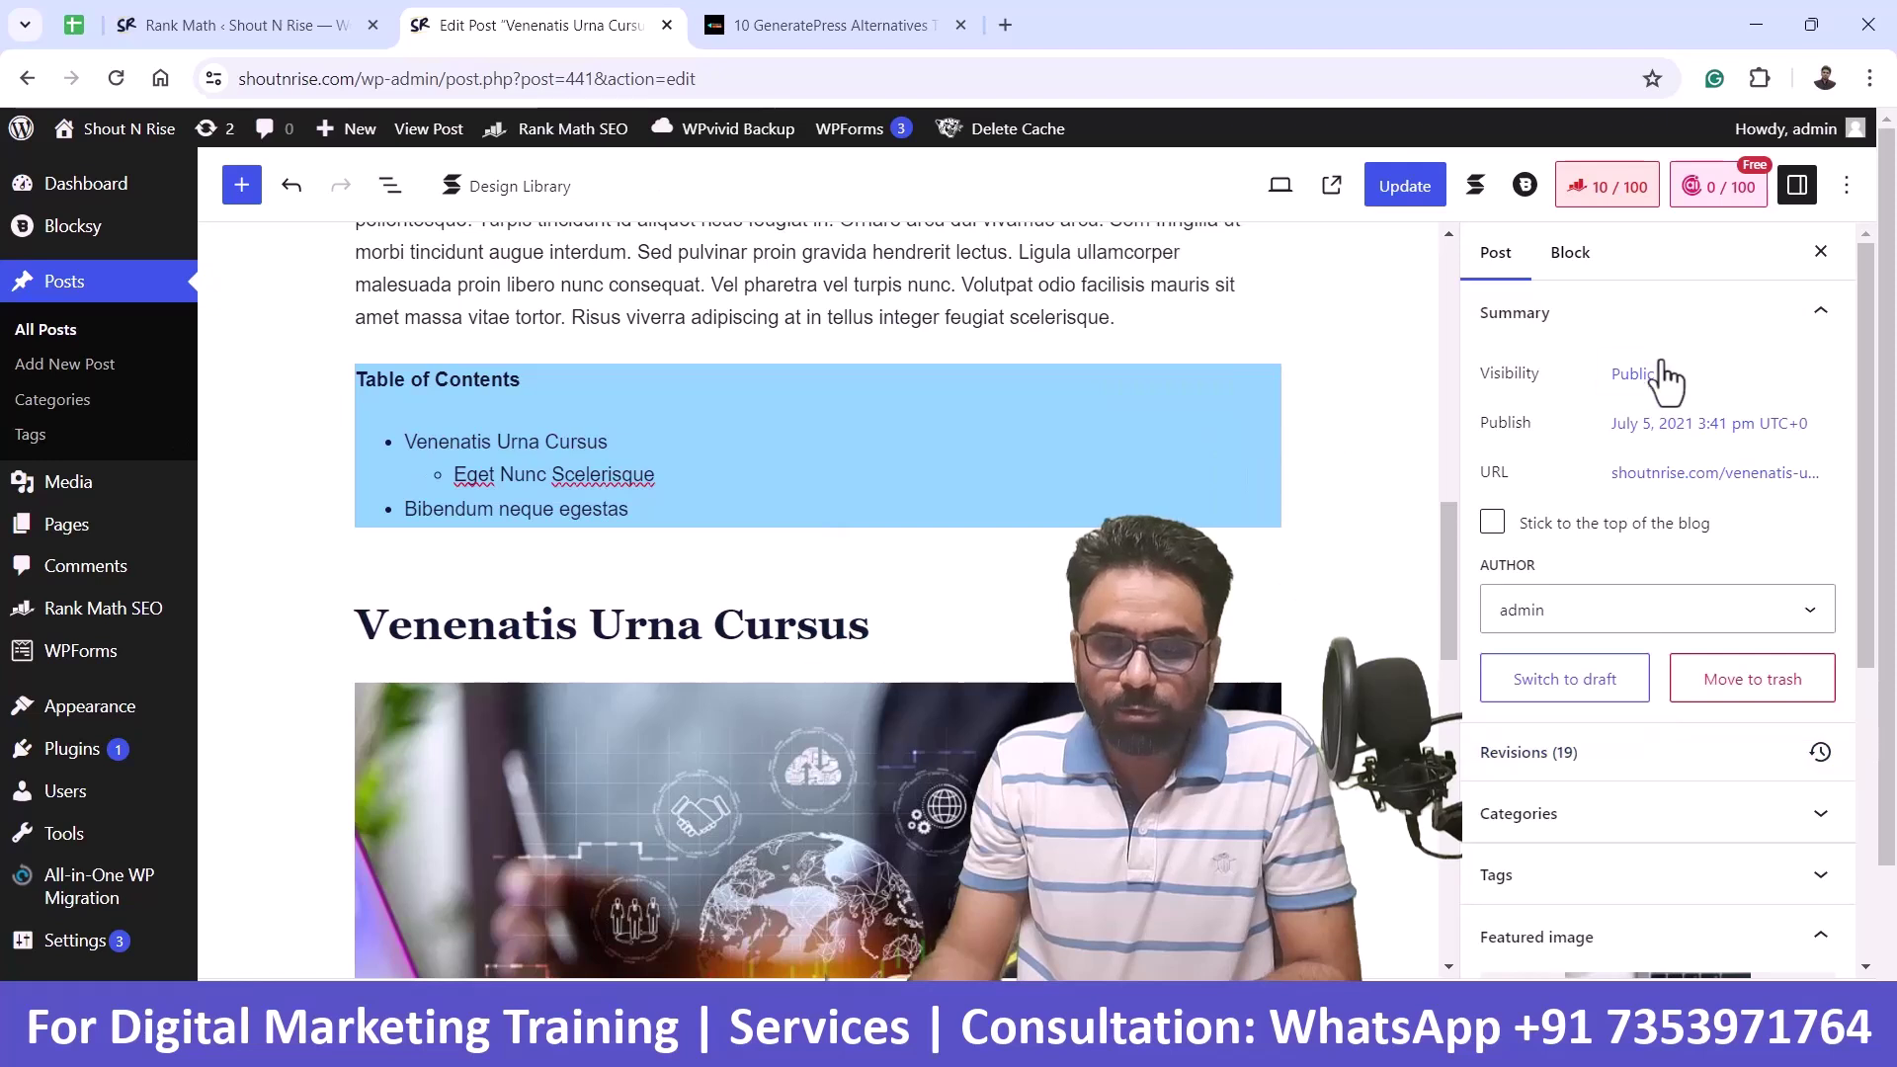
- Reselect the table of contents block and look through its optional typography settings
click(939, 412)
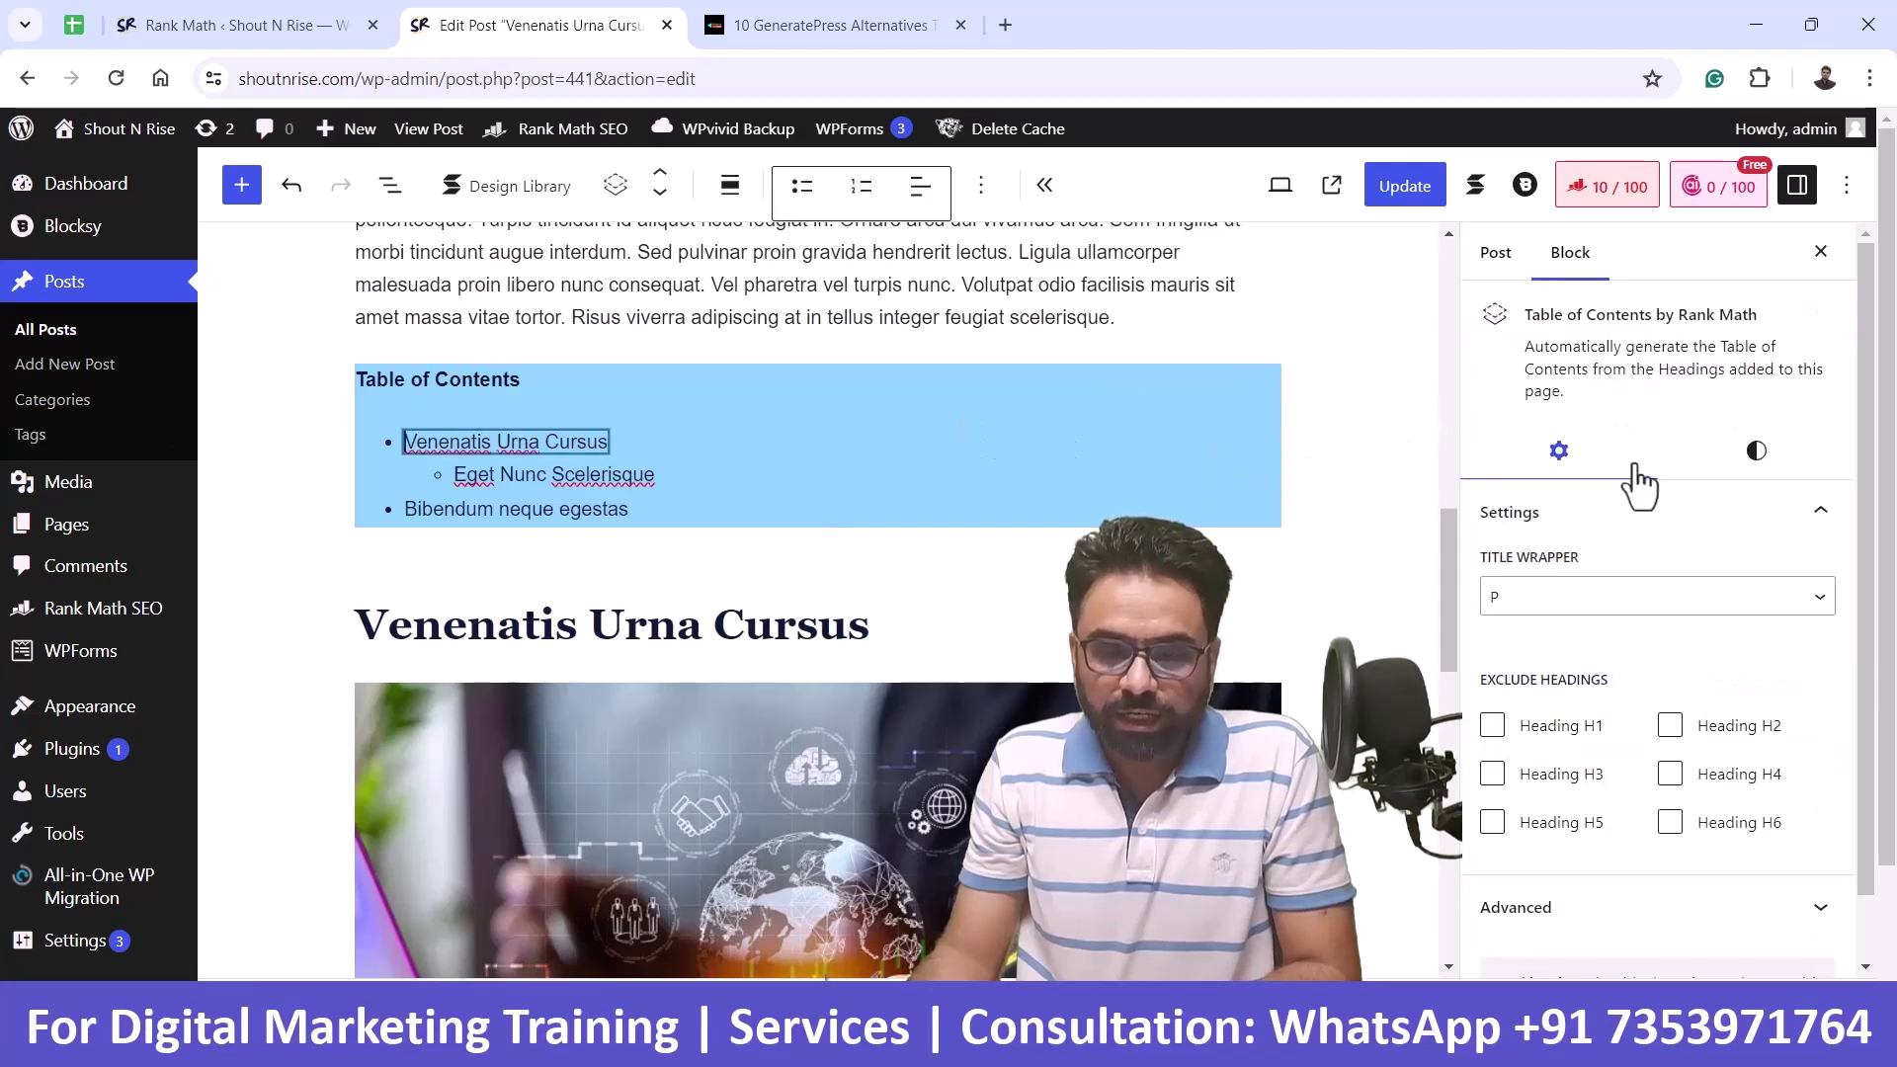
scroll(1639, 487, down, 2)
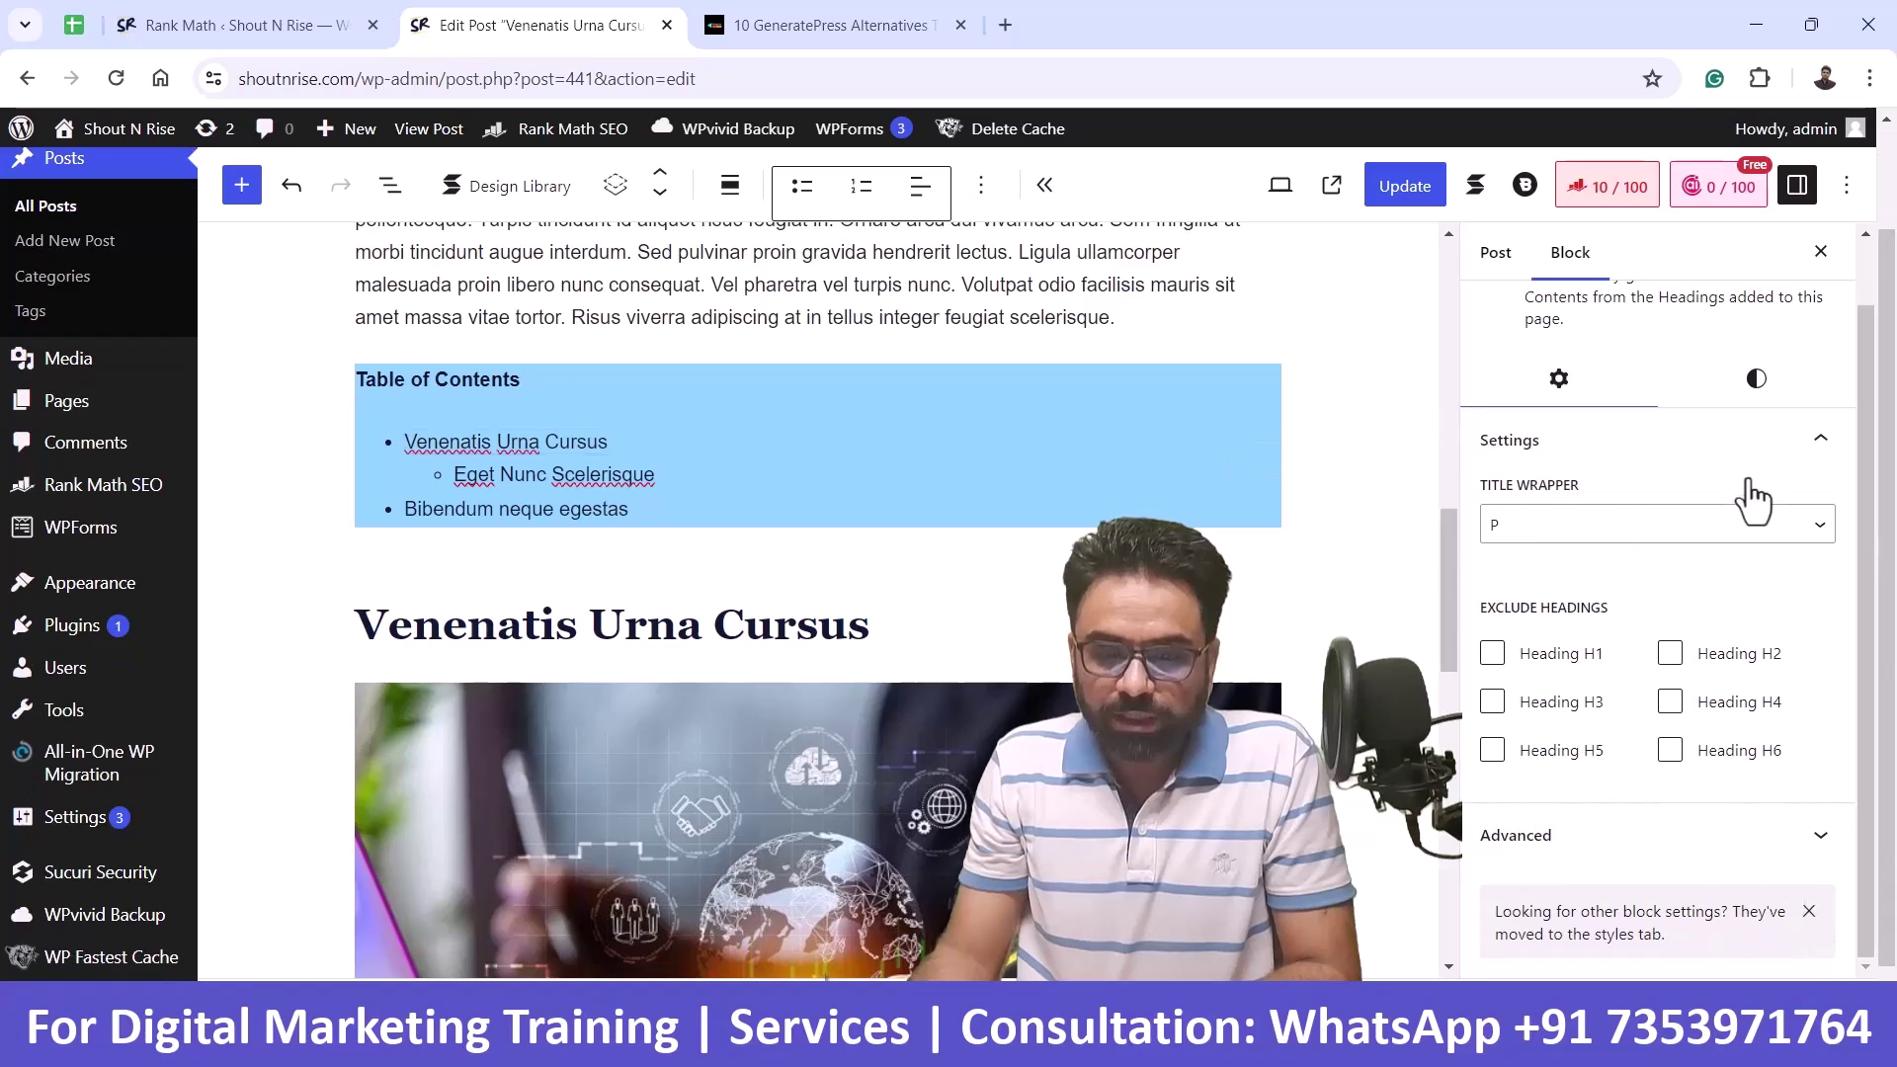
click(1756, 378)
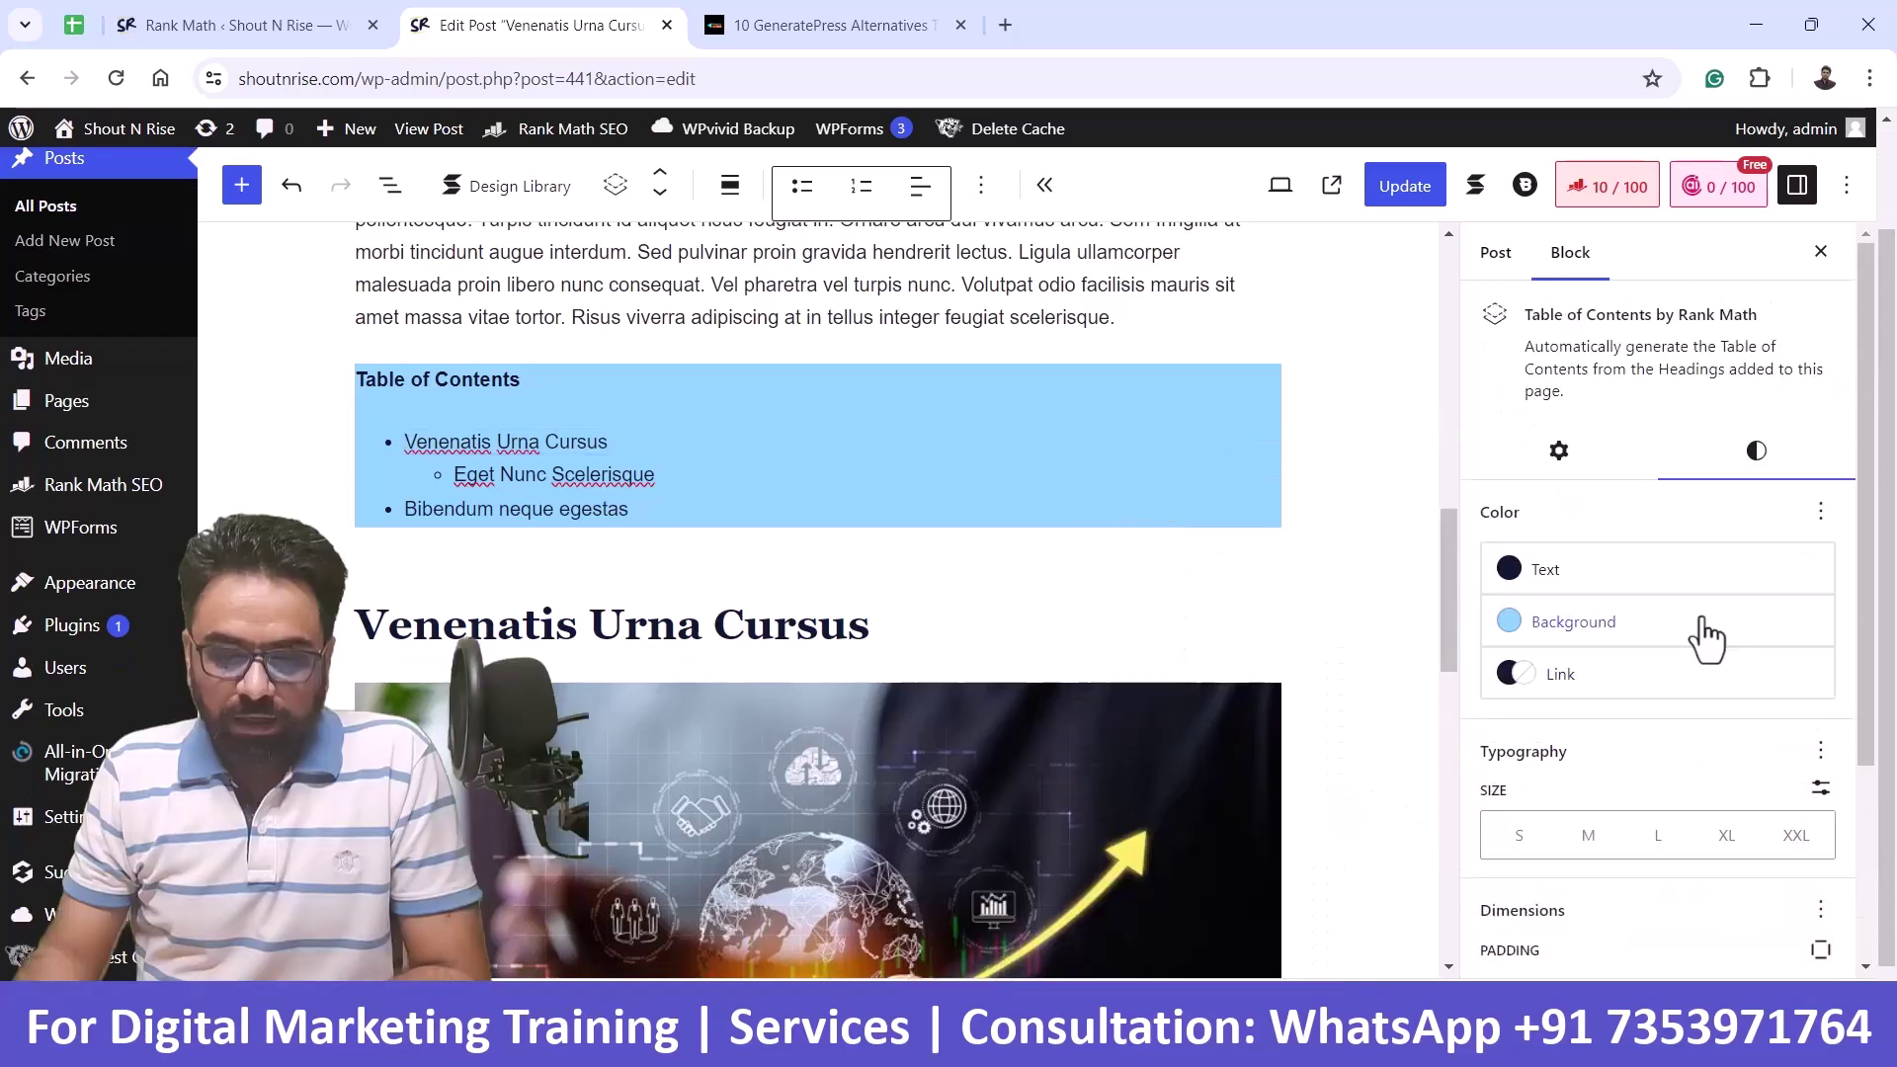
scroll(1704, 637, down, 2)
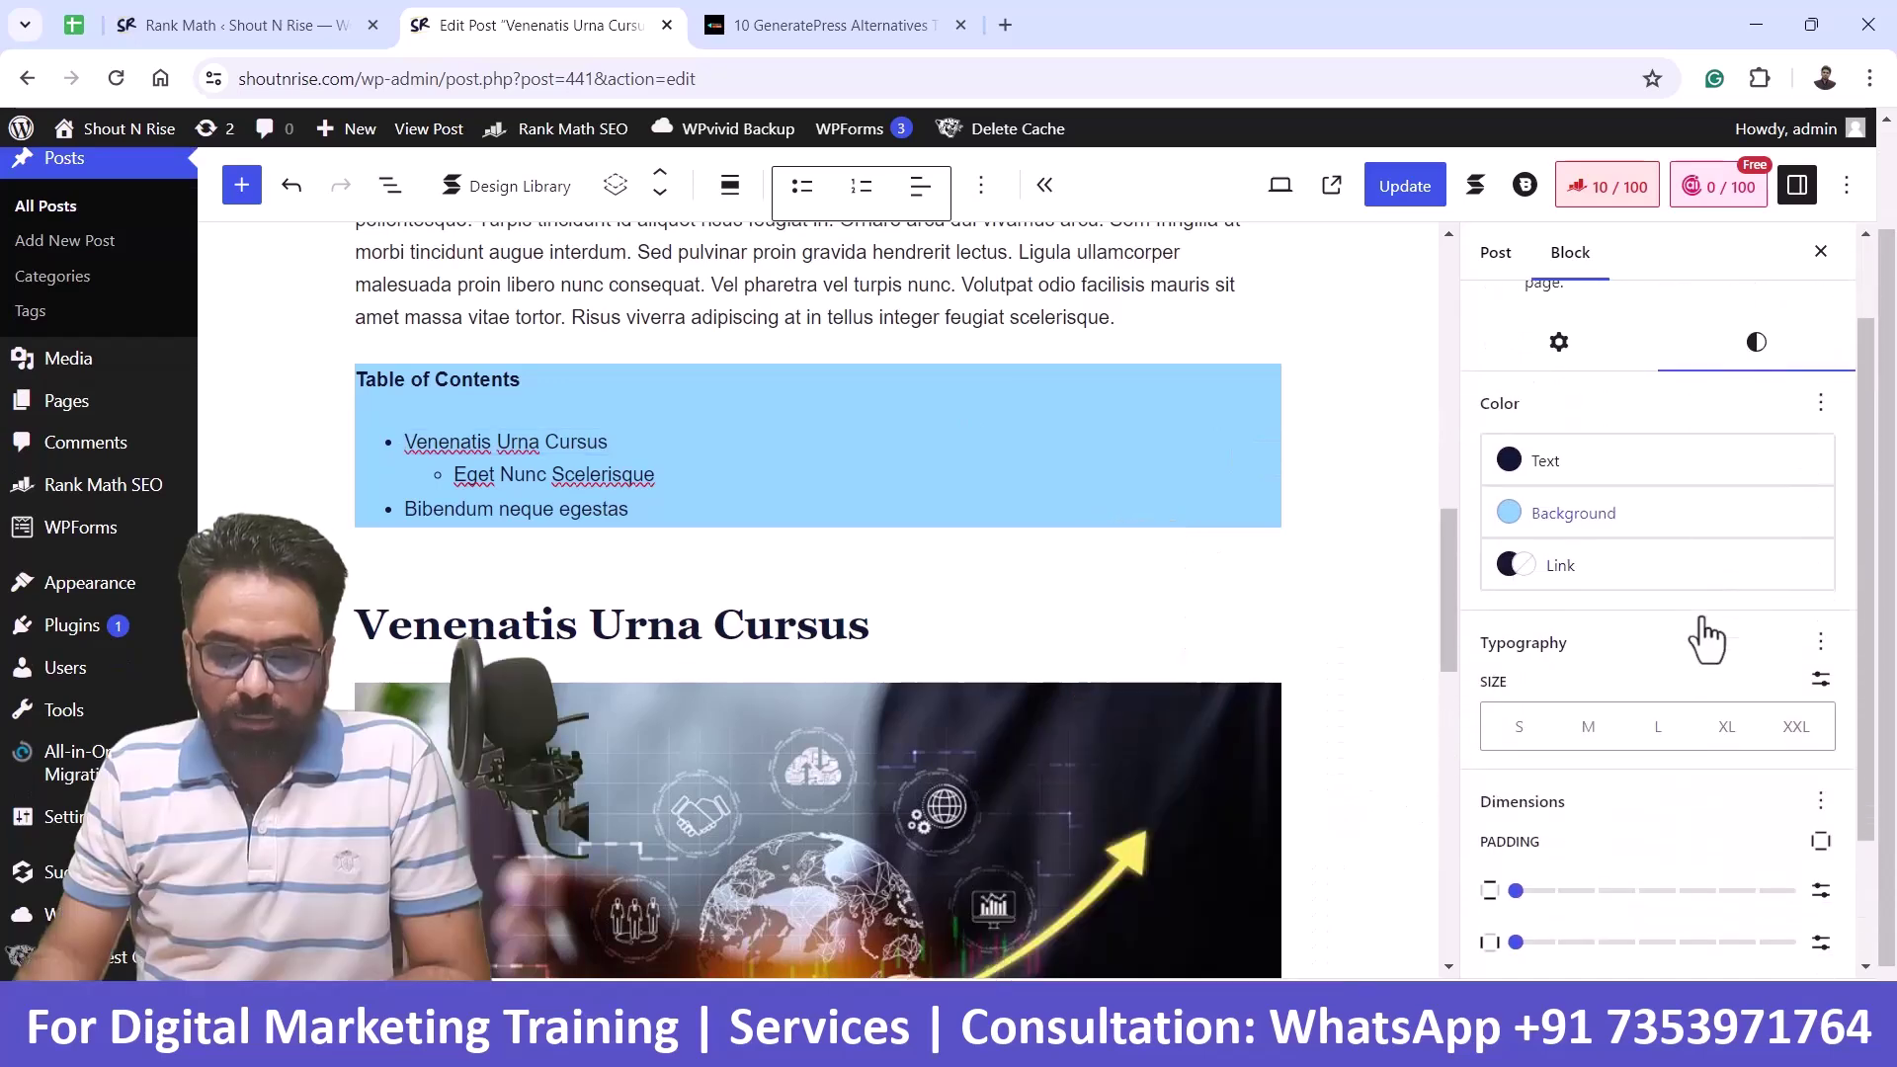
click(1820, 628)
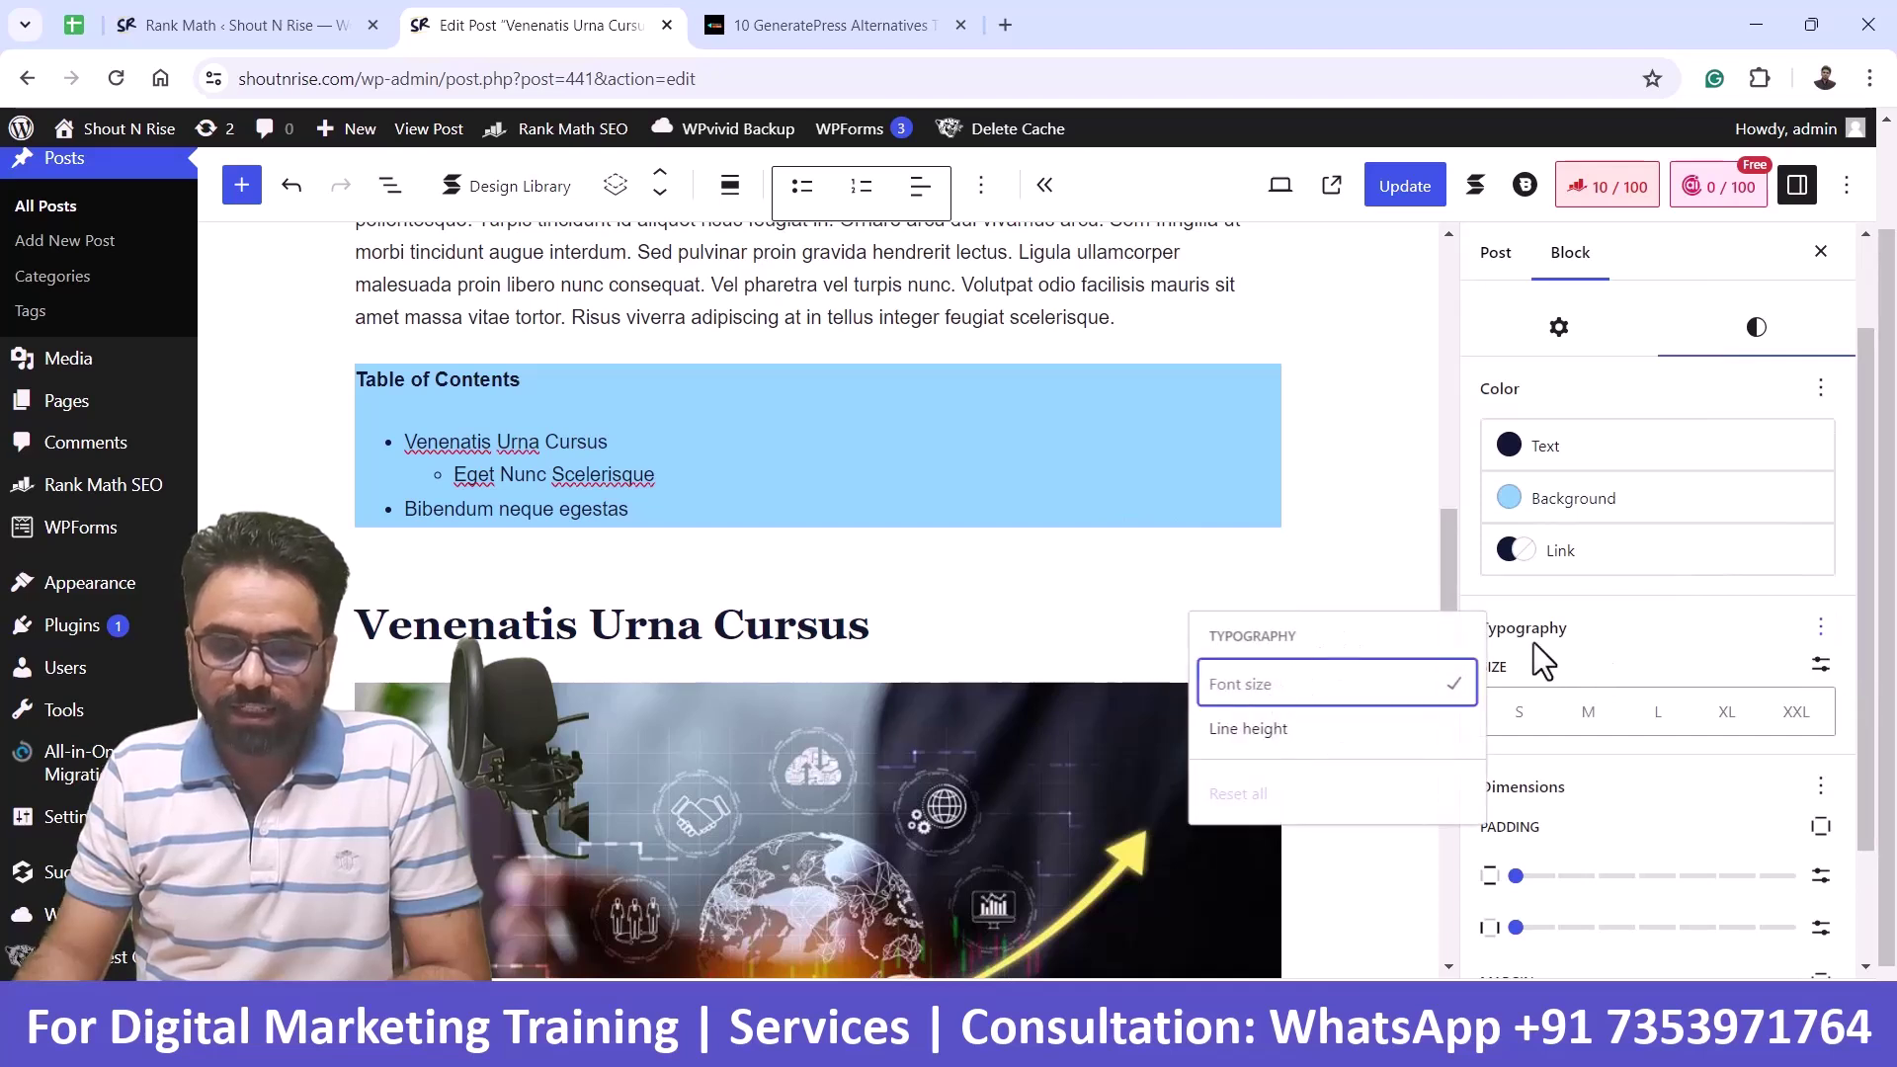
click(1580, 660)
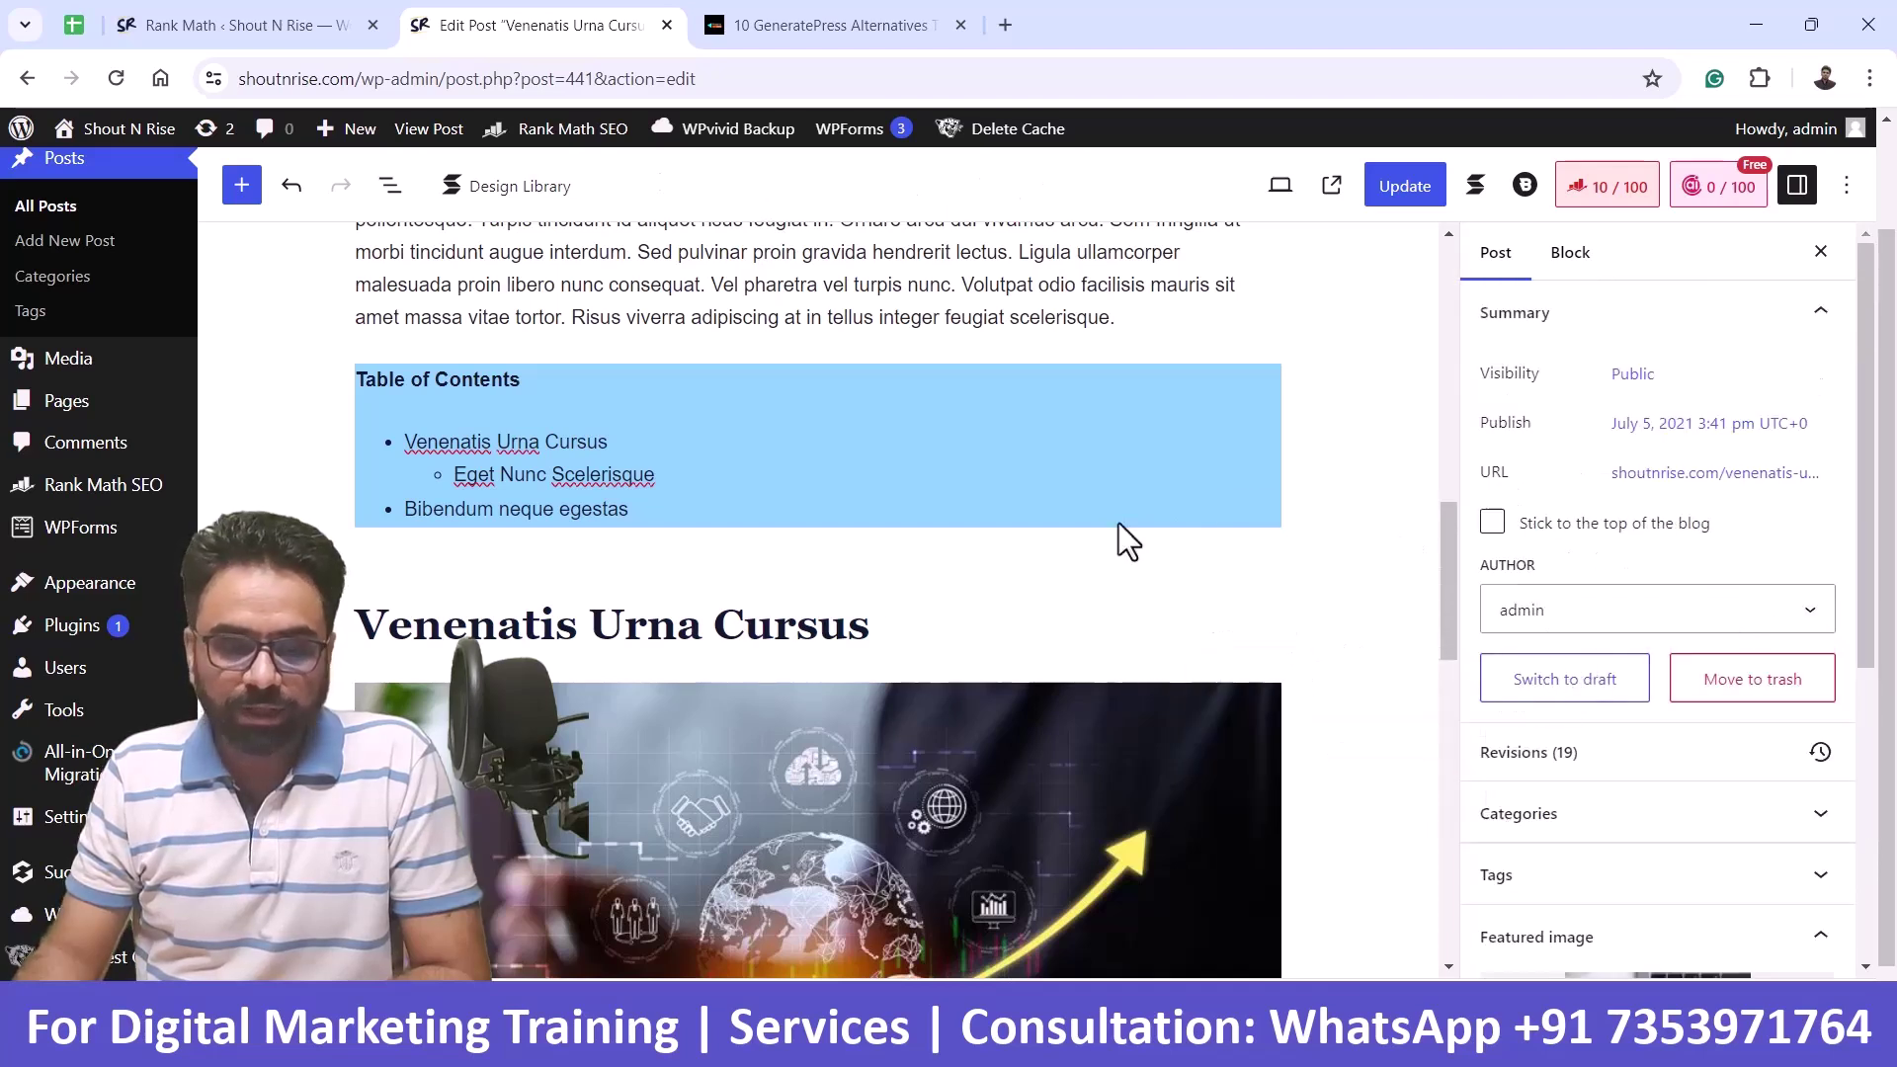
- Select the table of contents block again and set its font size to L (Large)
click(923, 489)
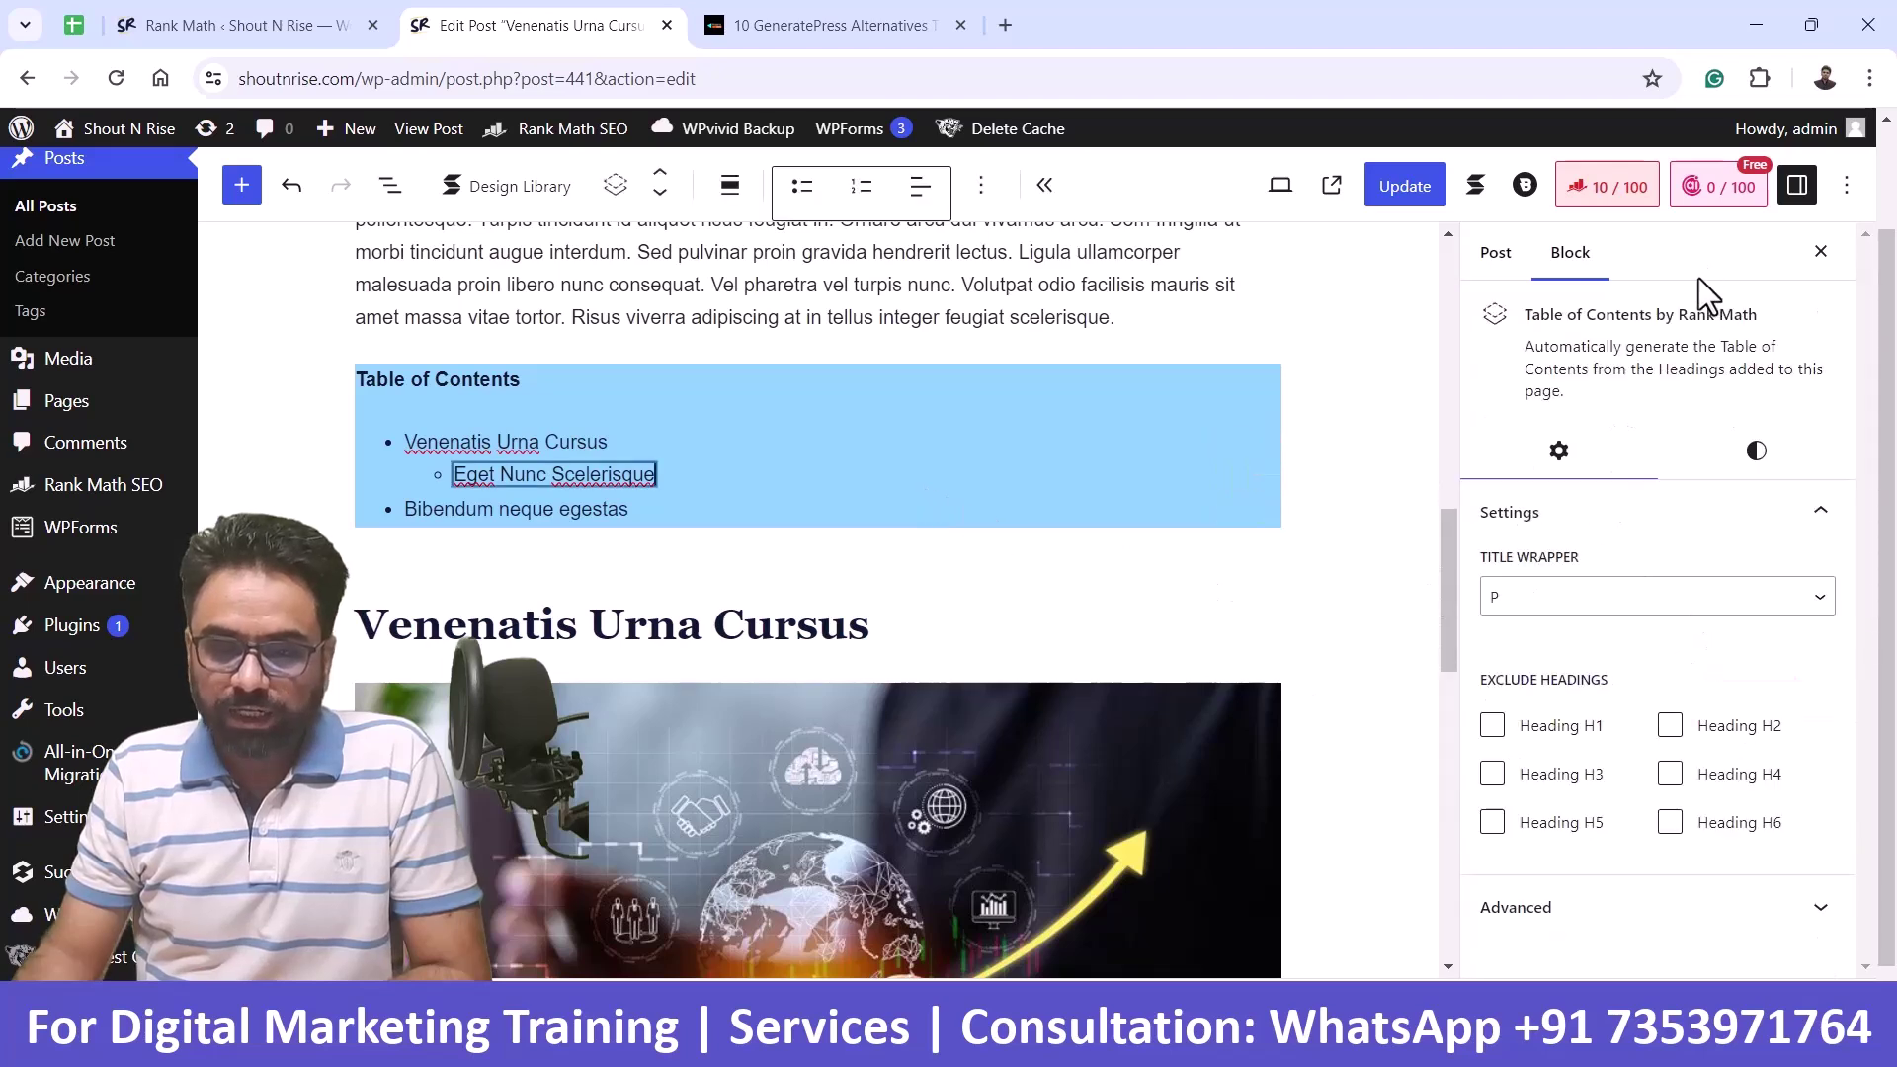
click(1756, 451)
scroll(1689, 648, down, 1)
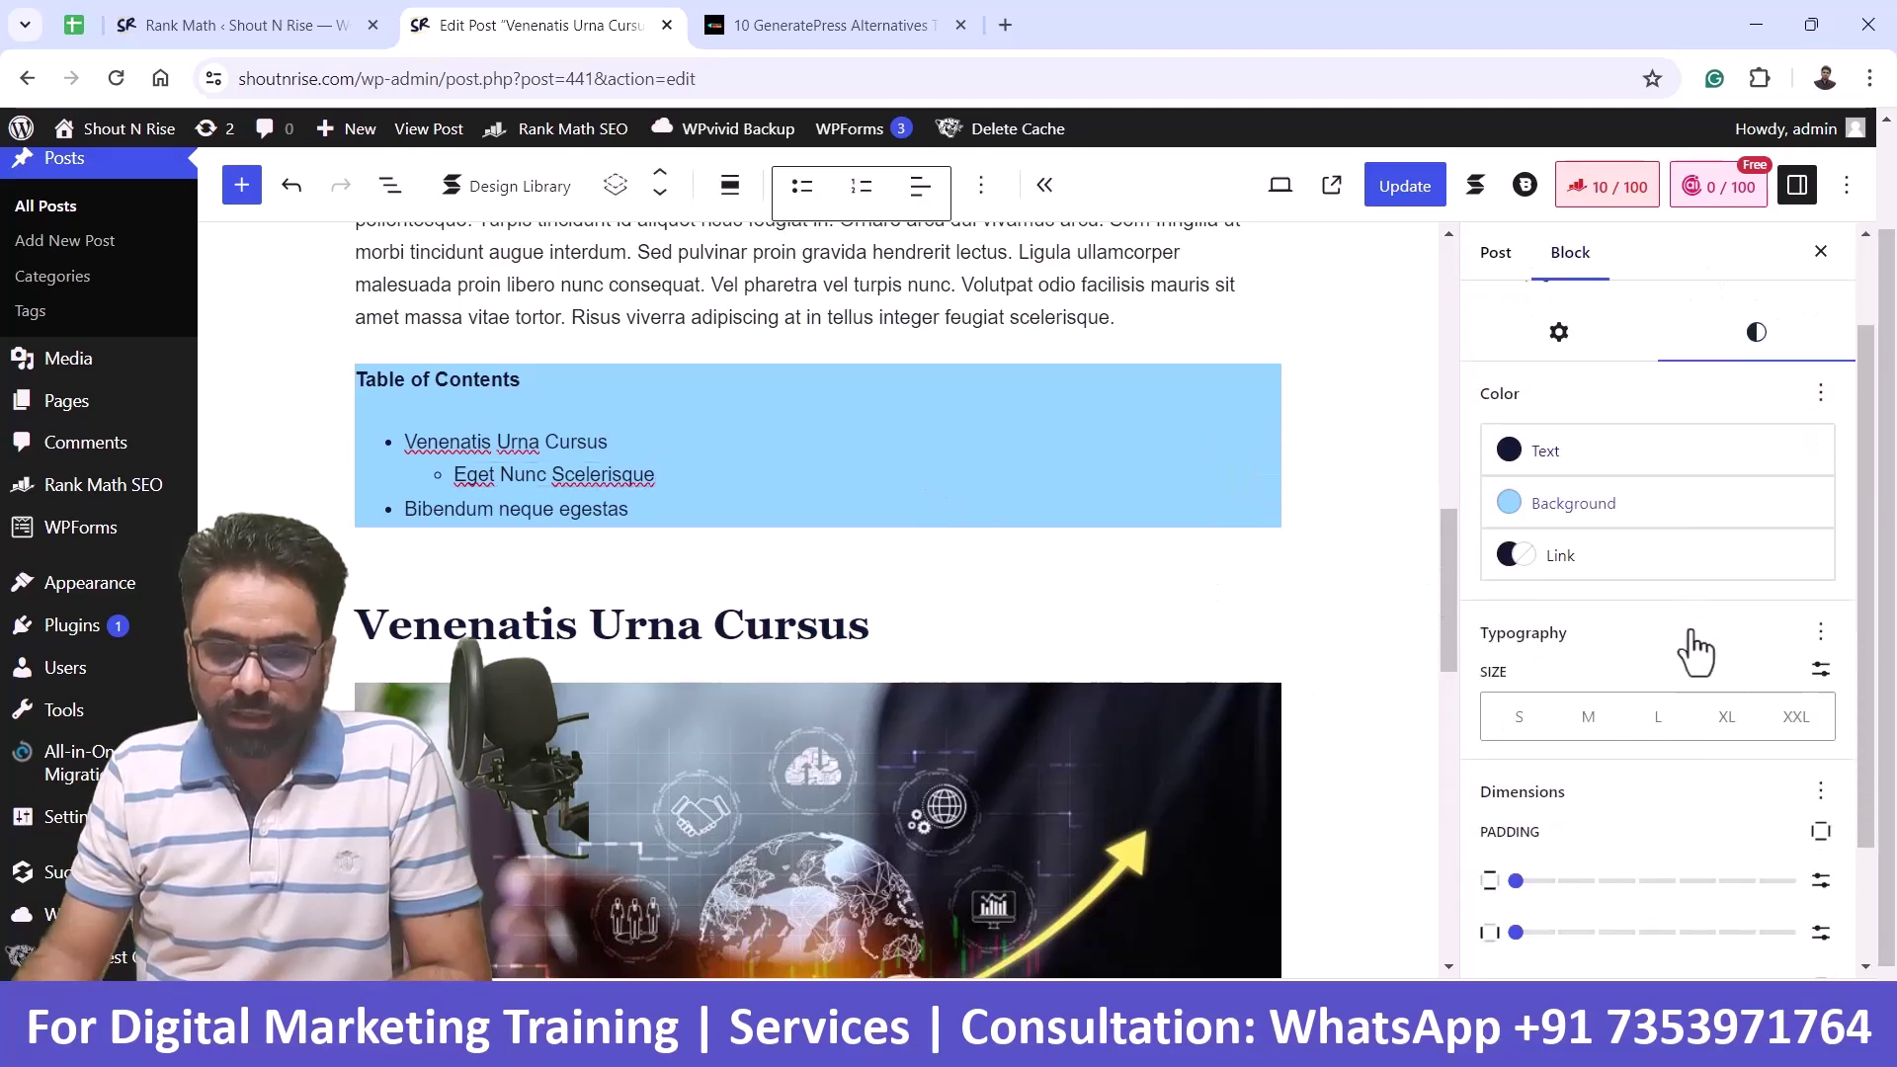
click(1647, 721)
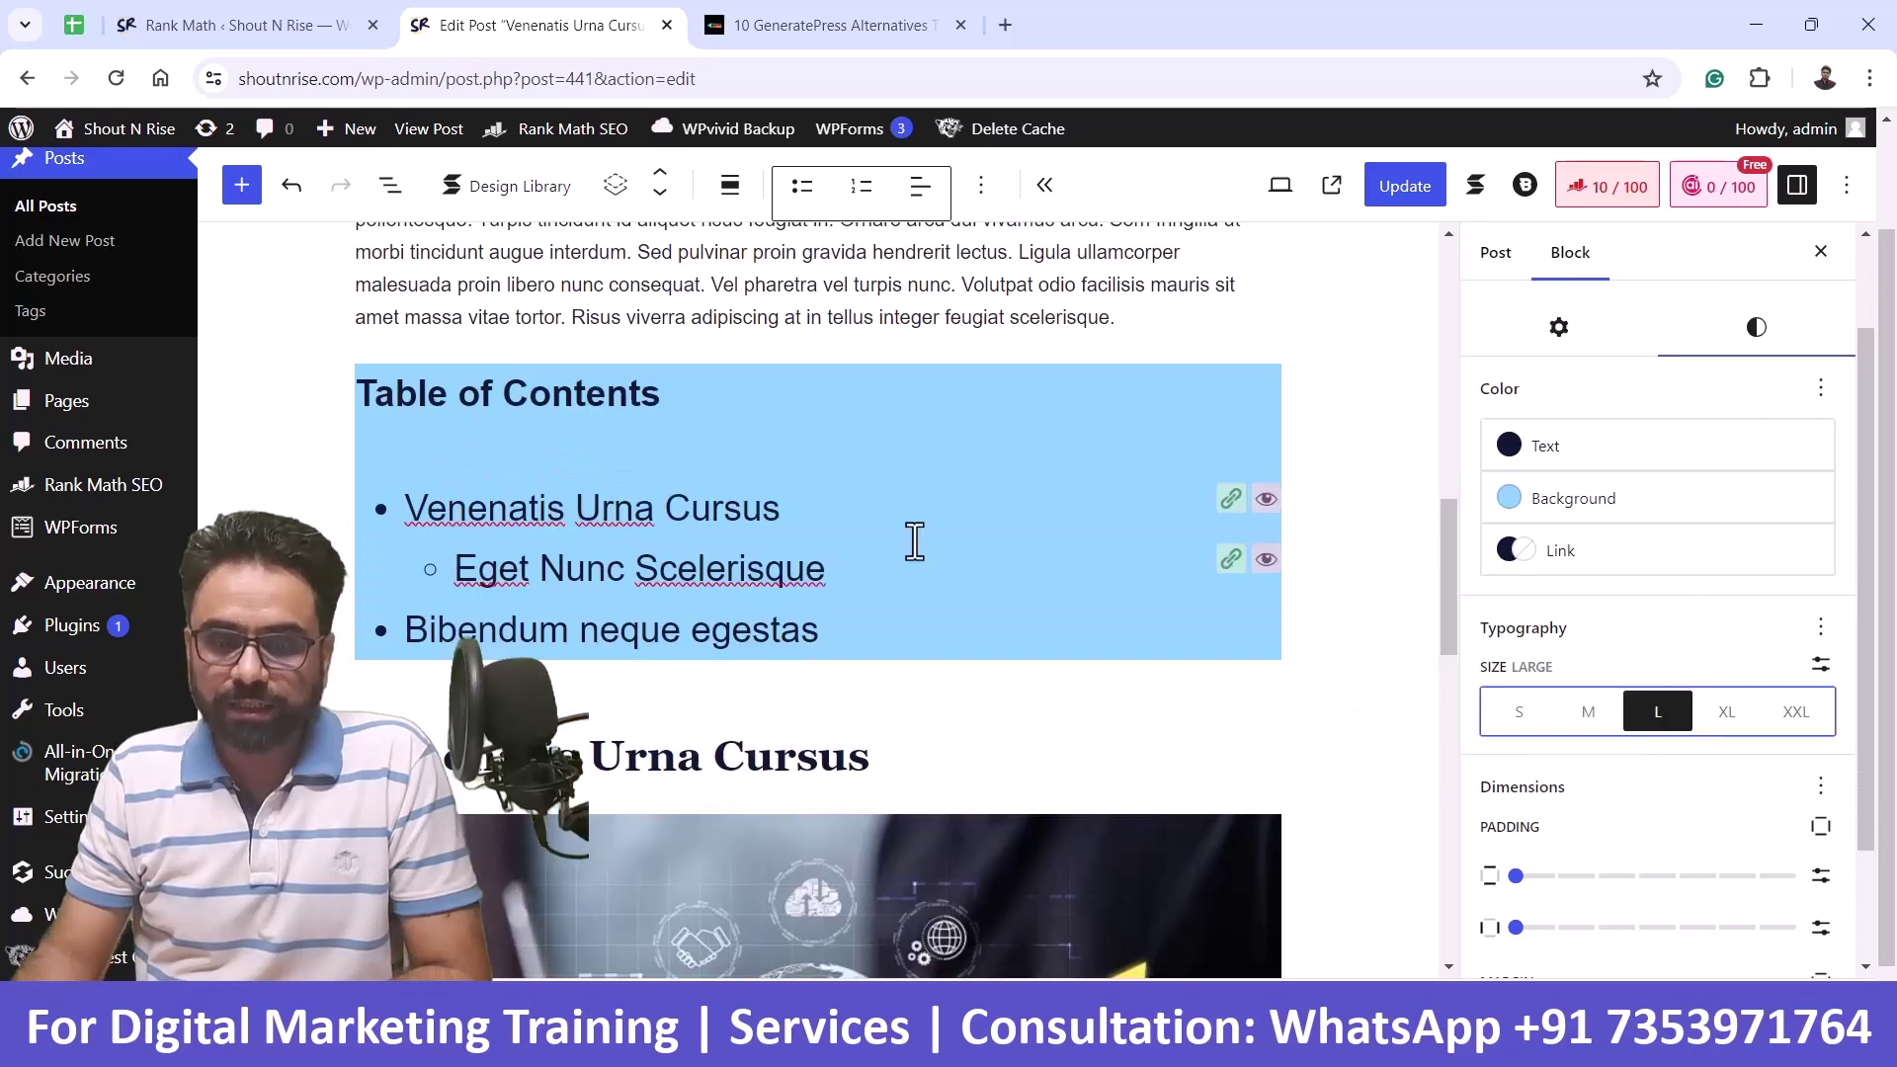
- Enable the line height option for the table of contents block and set it to 1.1
scroll(1597, 563, down, 1)
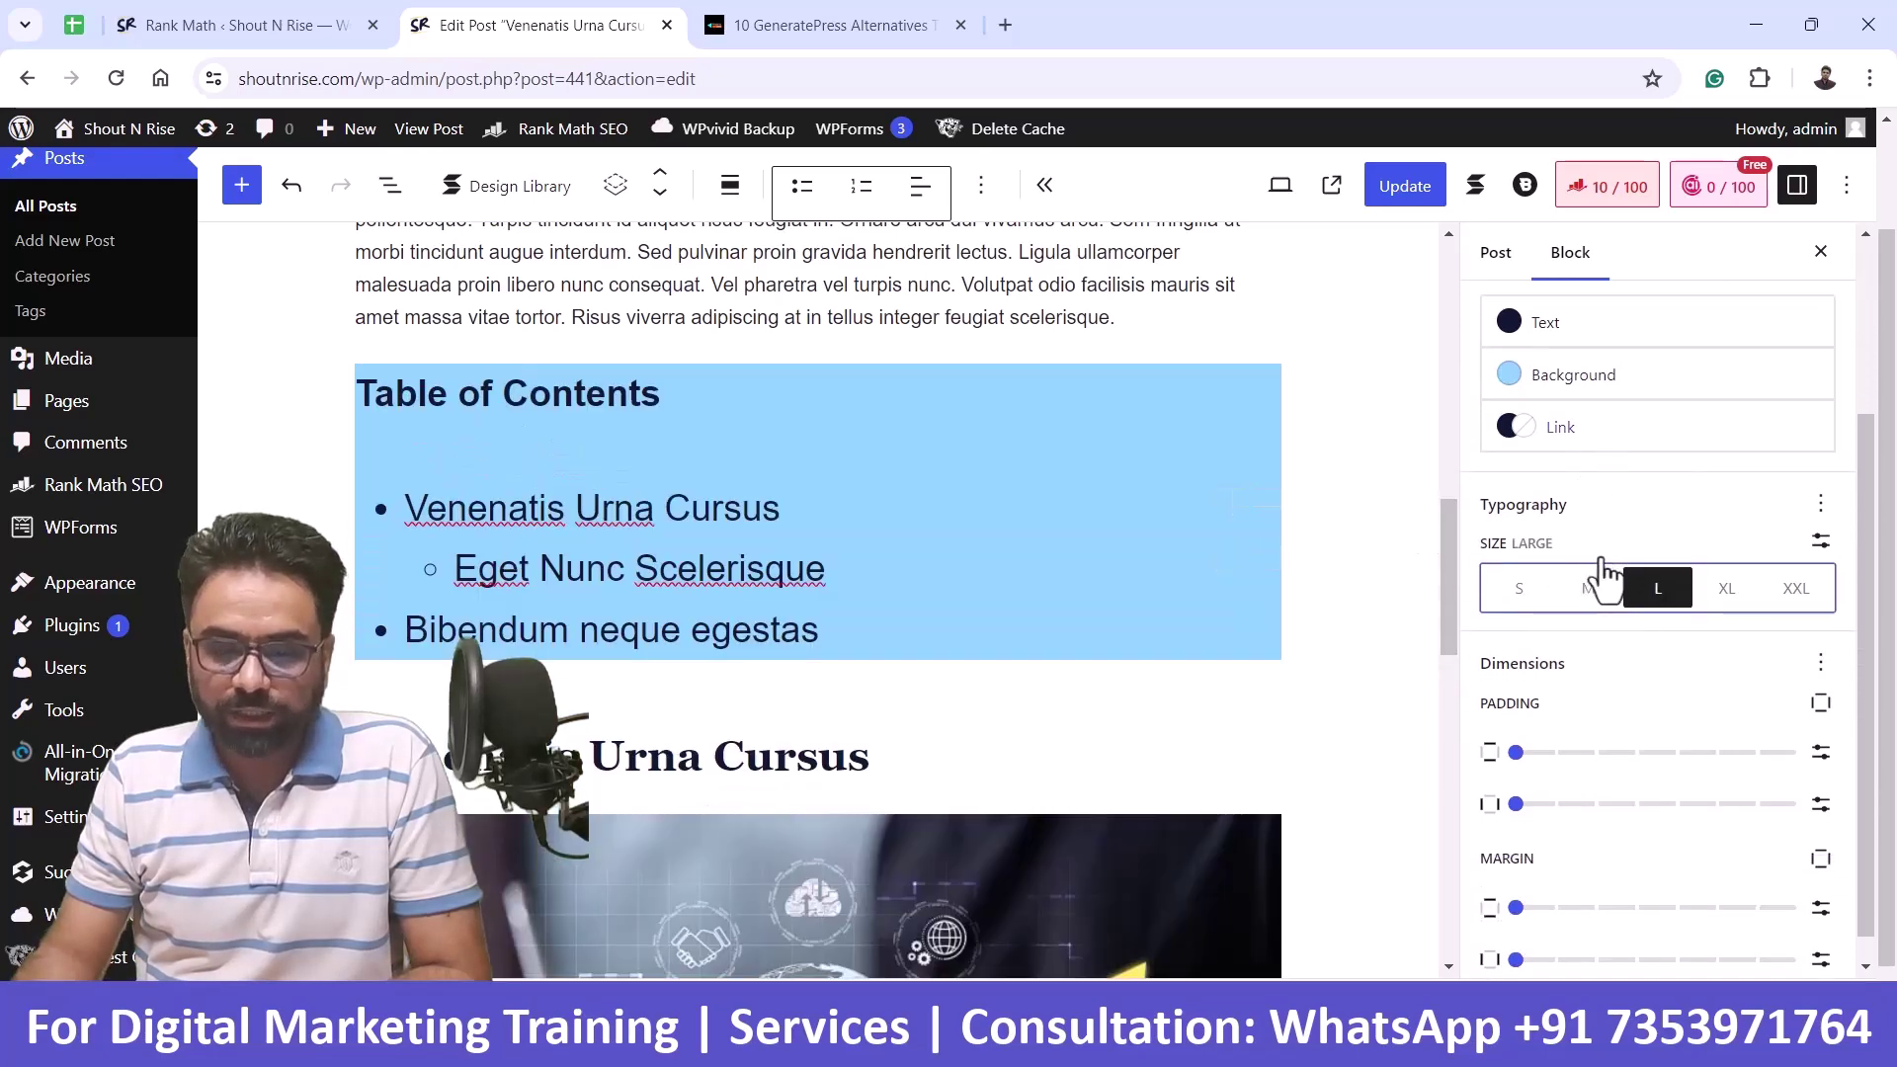
click(1821, 506)
click(1273, 621)
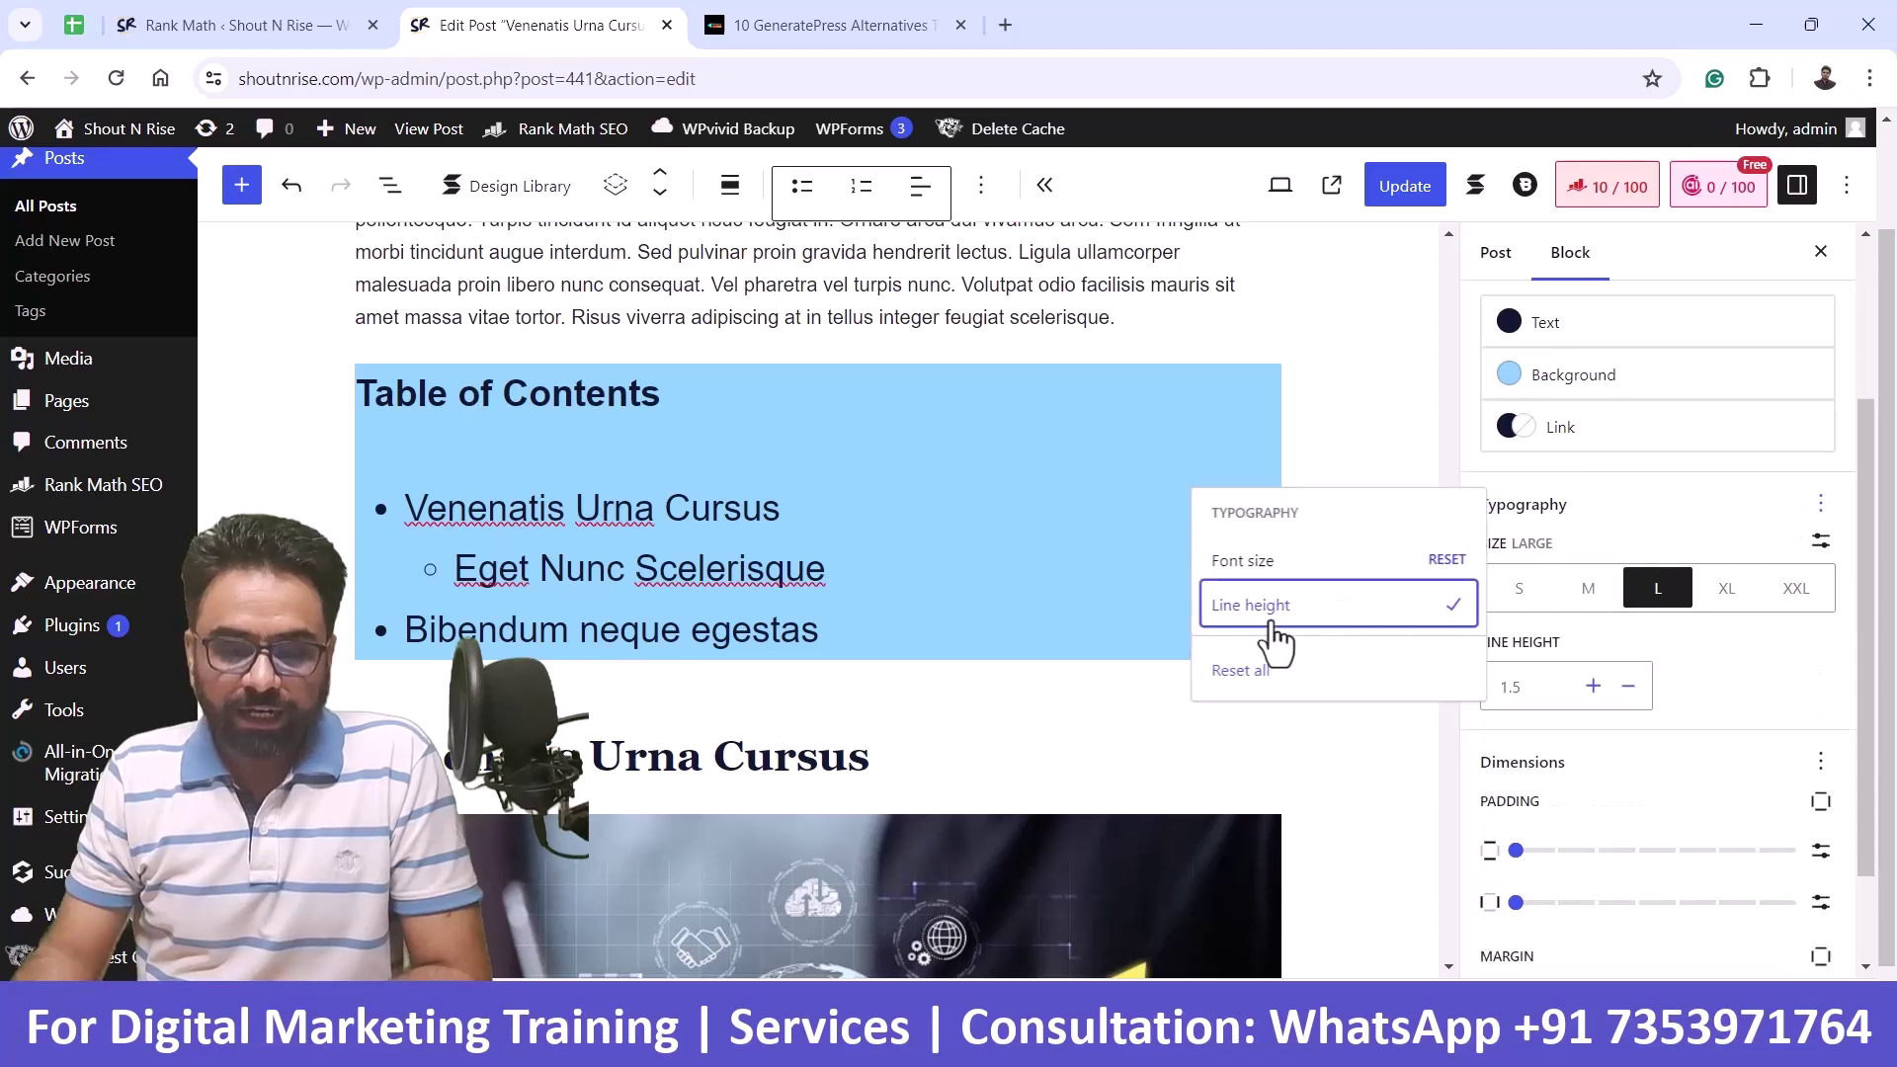
click(1629, 687)
click(1628, 686)
click(1628, 687)
click(1628, 687)
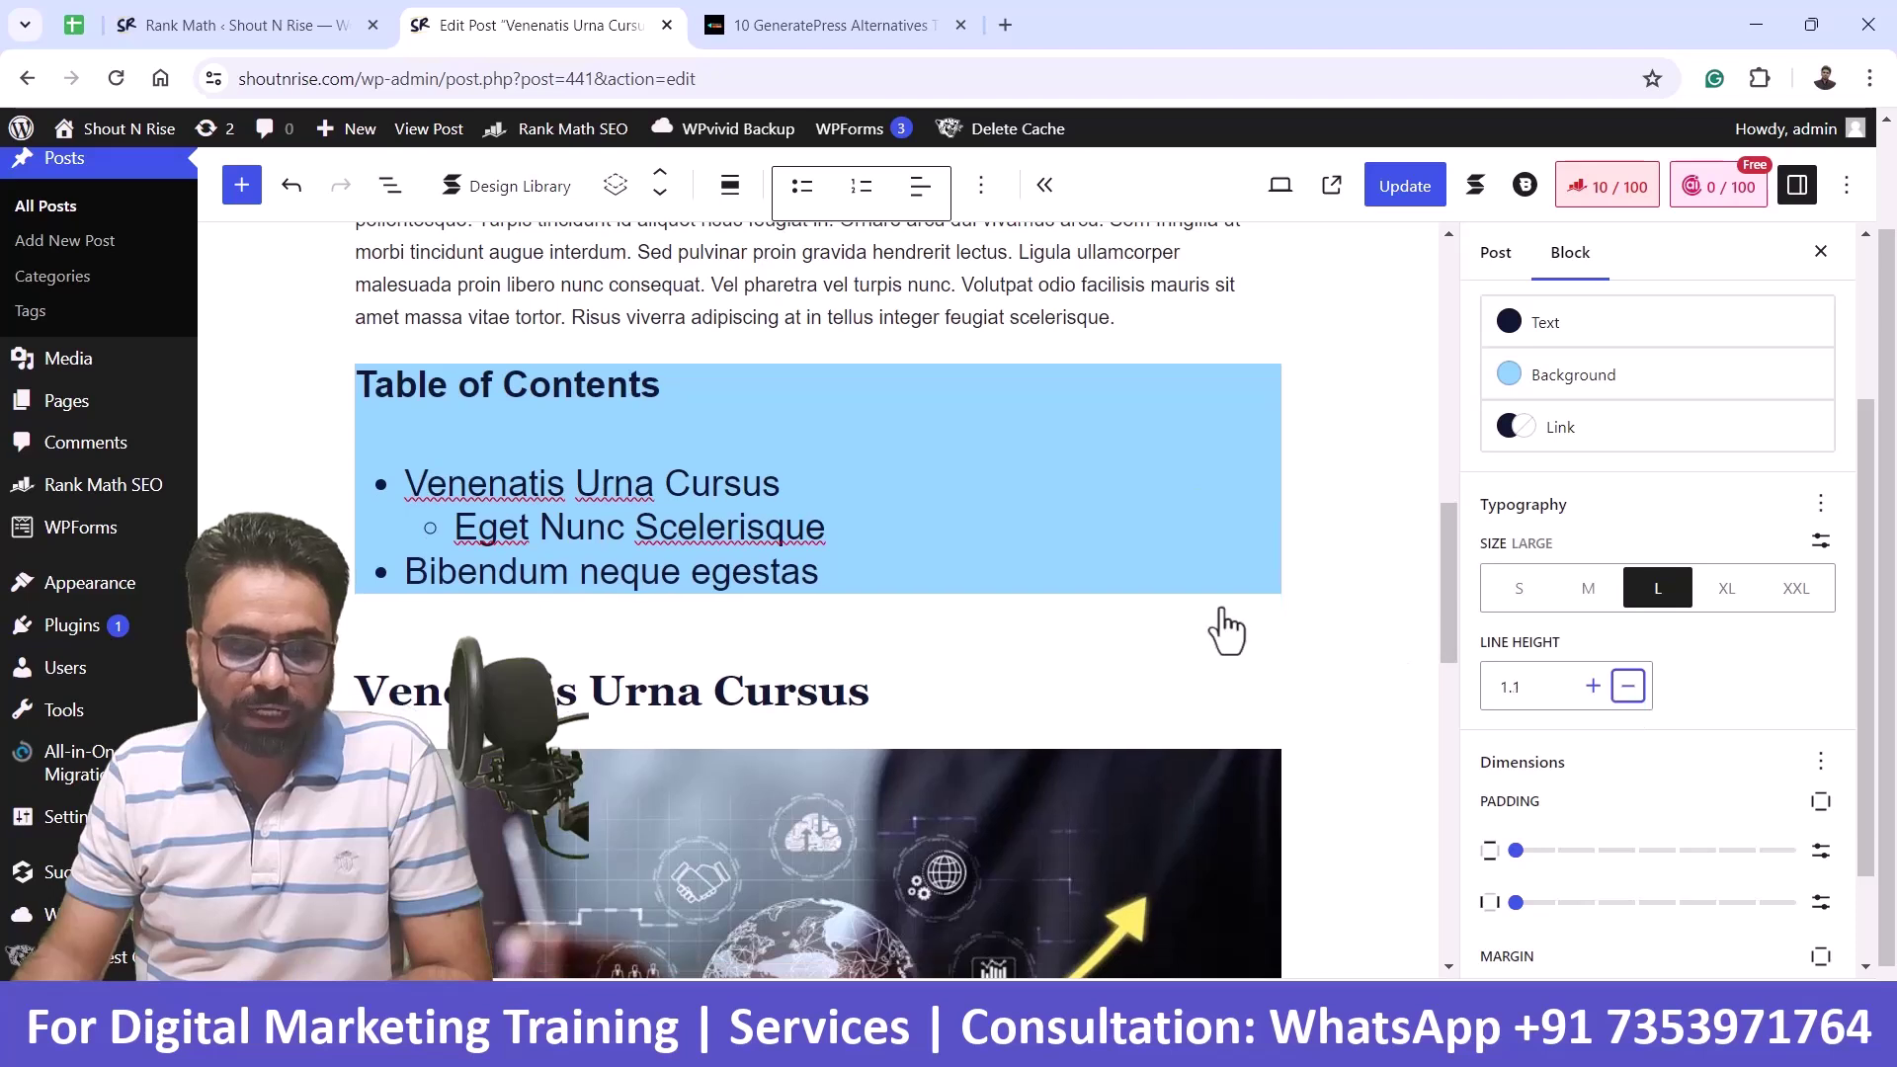
- Set the table of contents block's font size to M (Medium) and its vertical and horizontal padding and margin to 1
click(1590, 590)
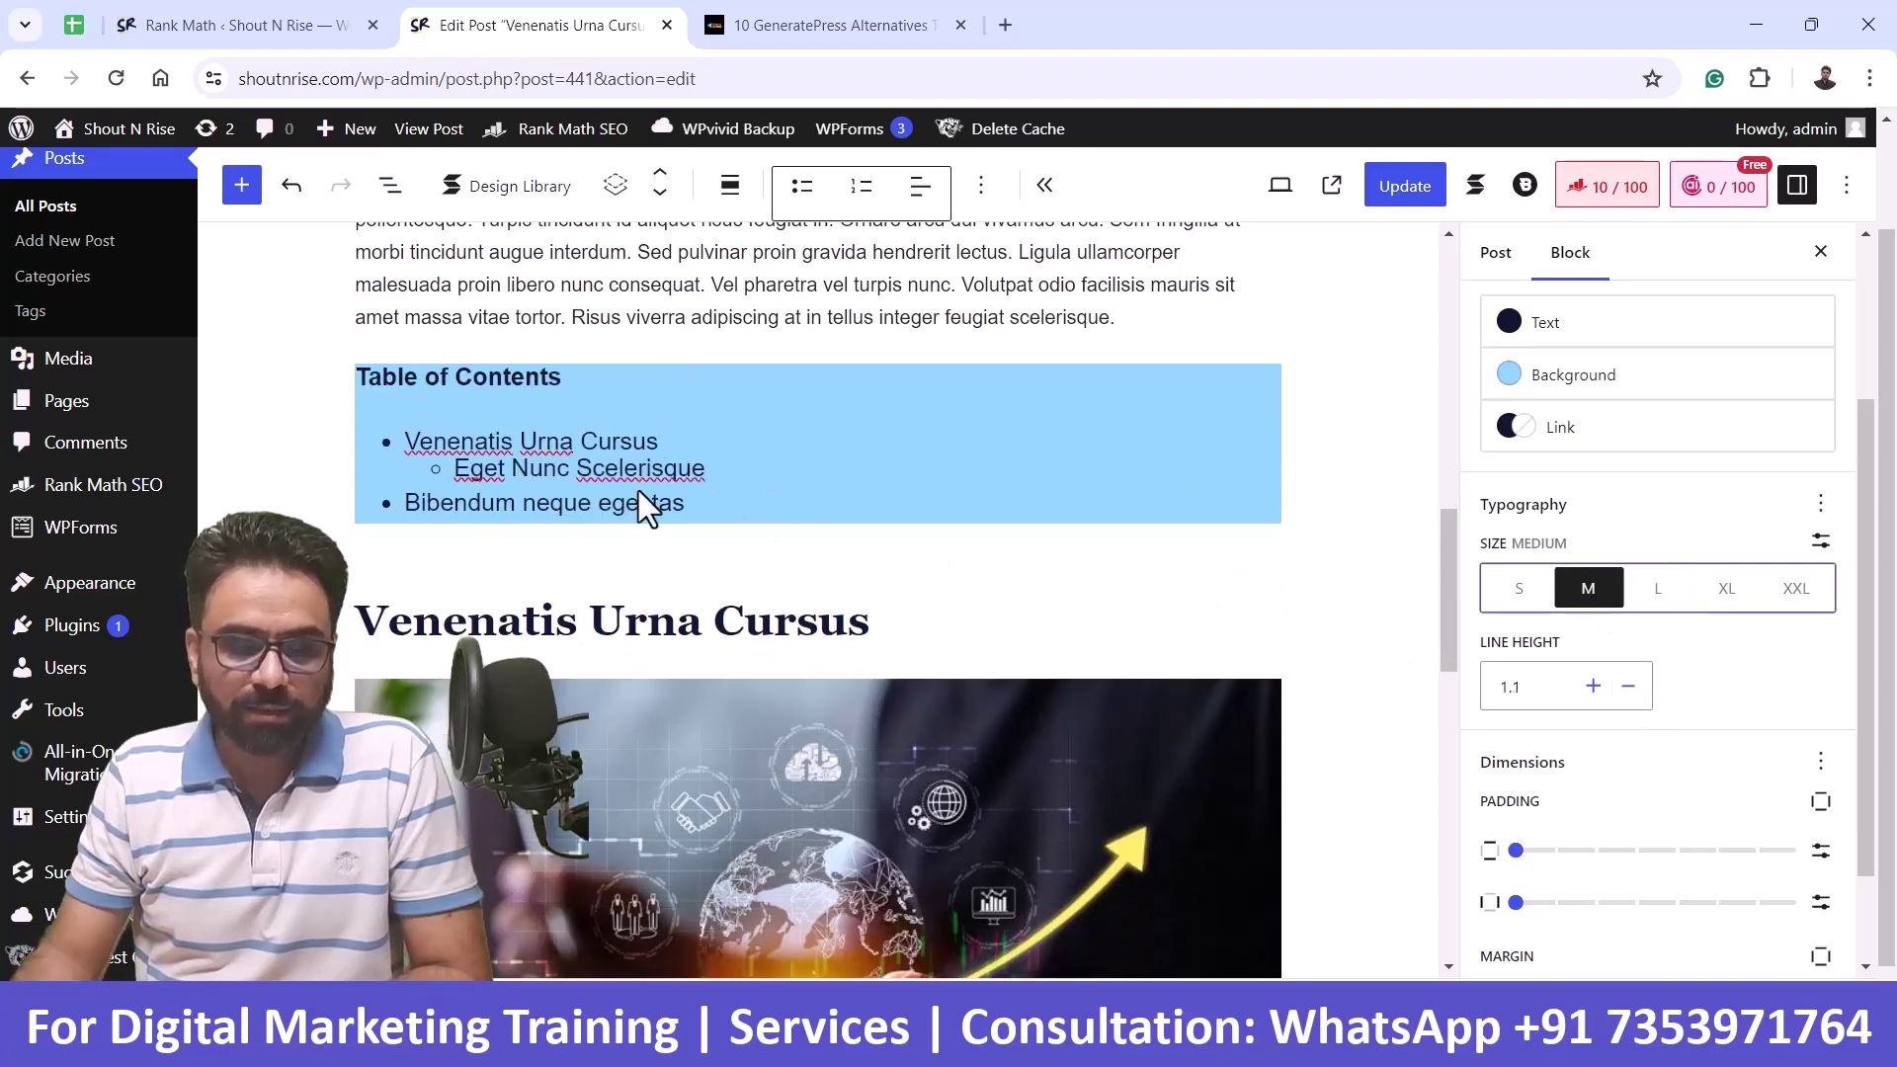
scroll(1588, 674, down, 1)
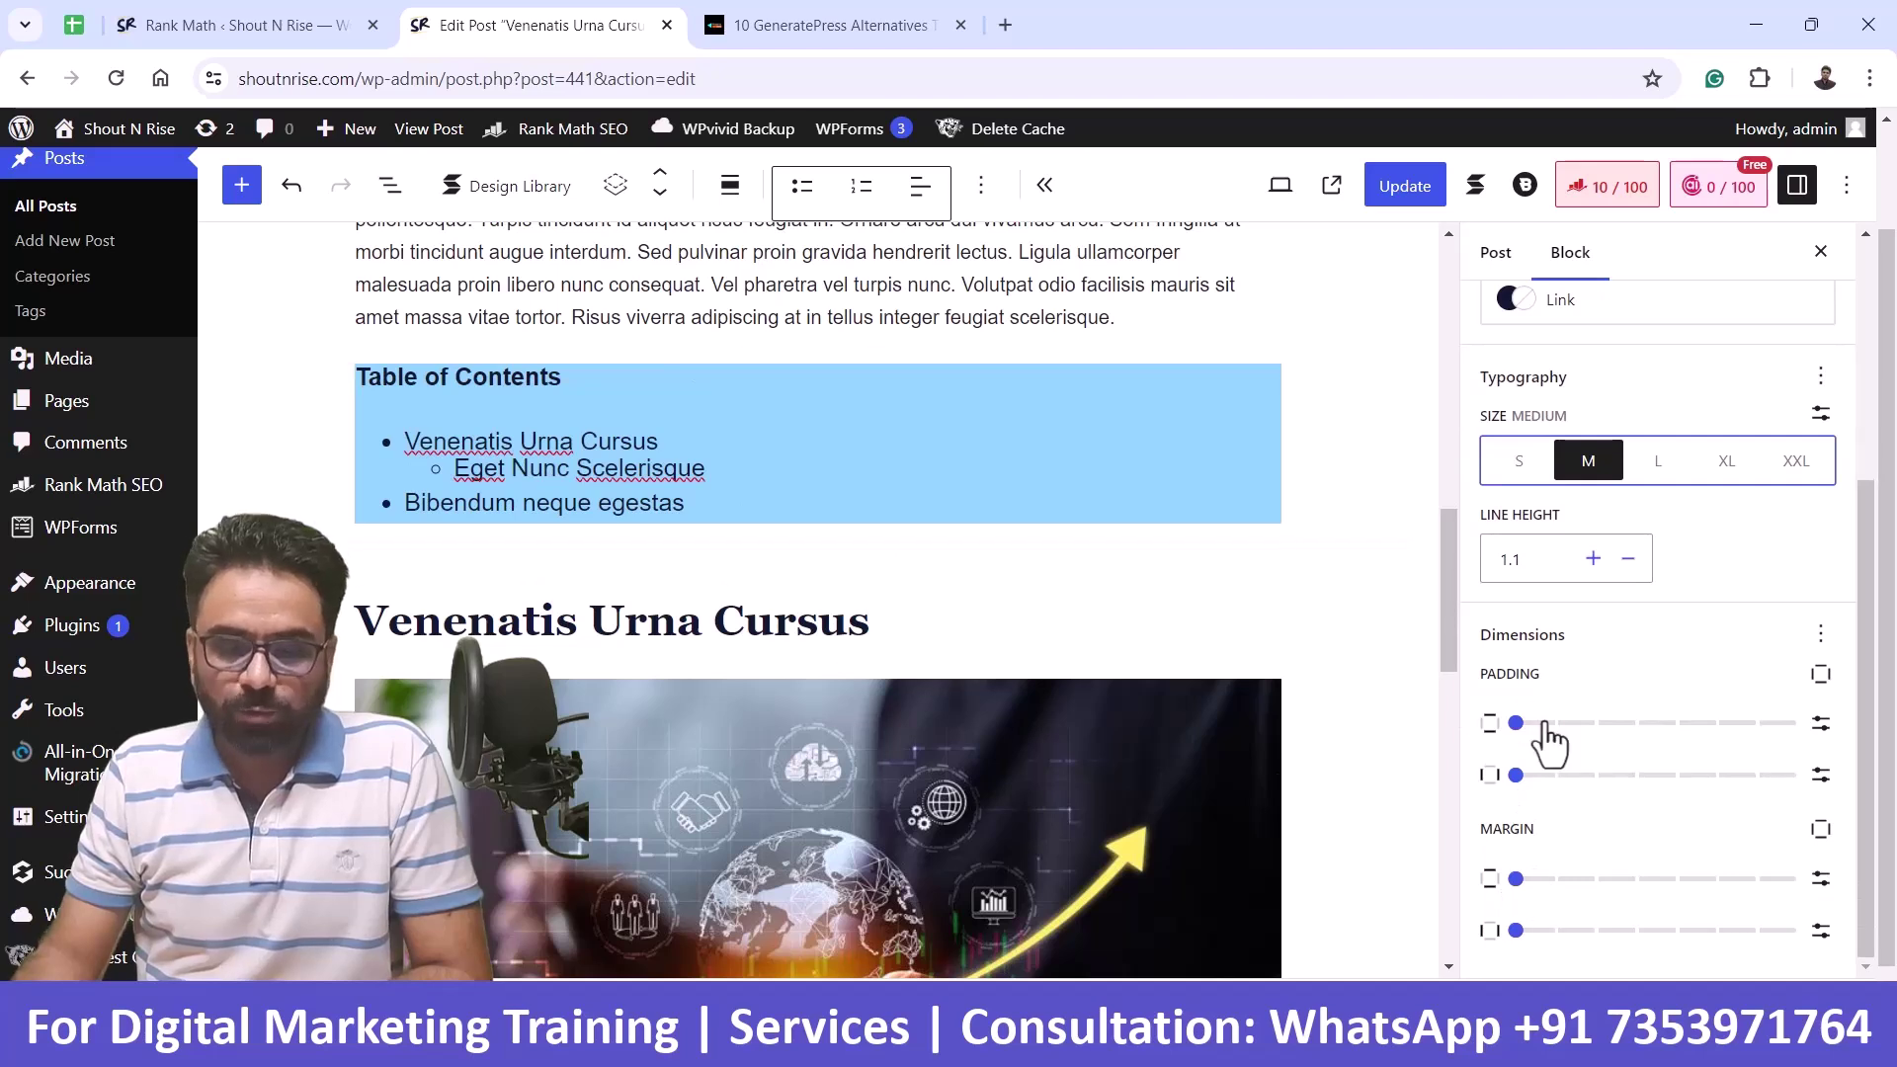
drag(1522, 729, 1553, 733)
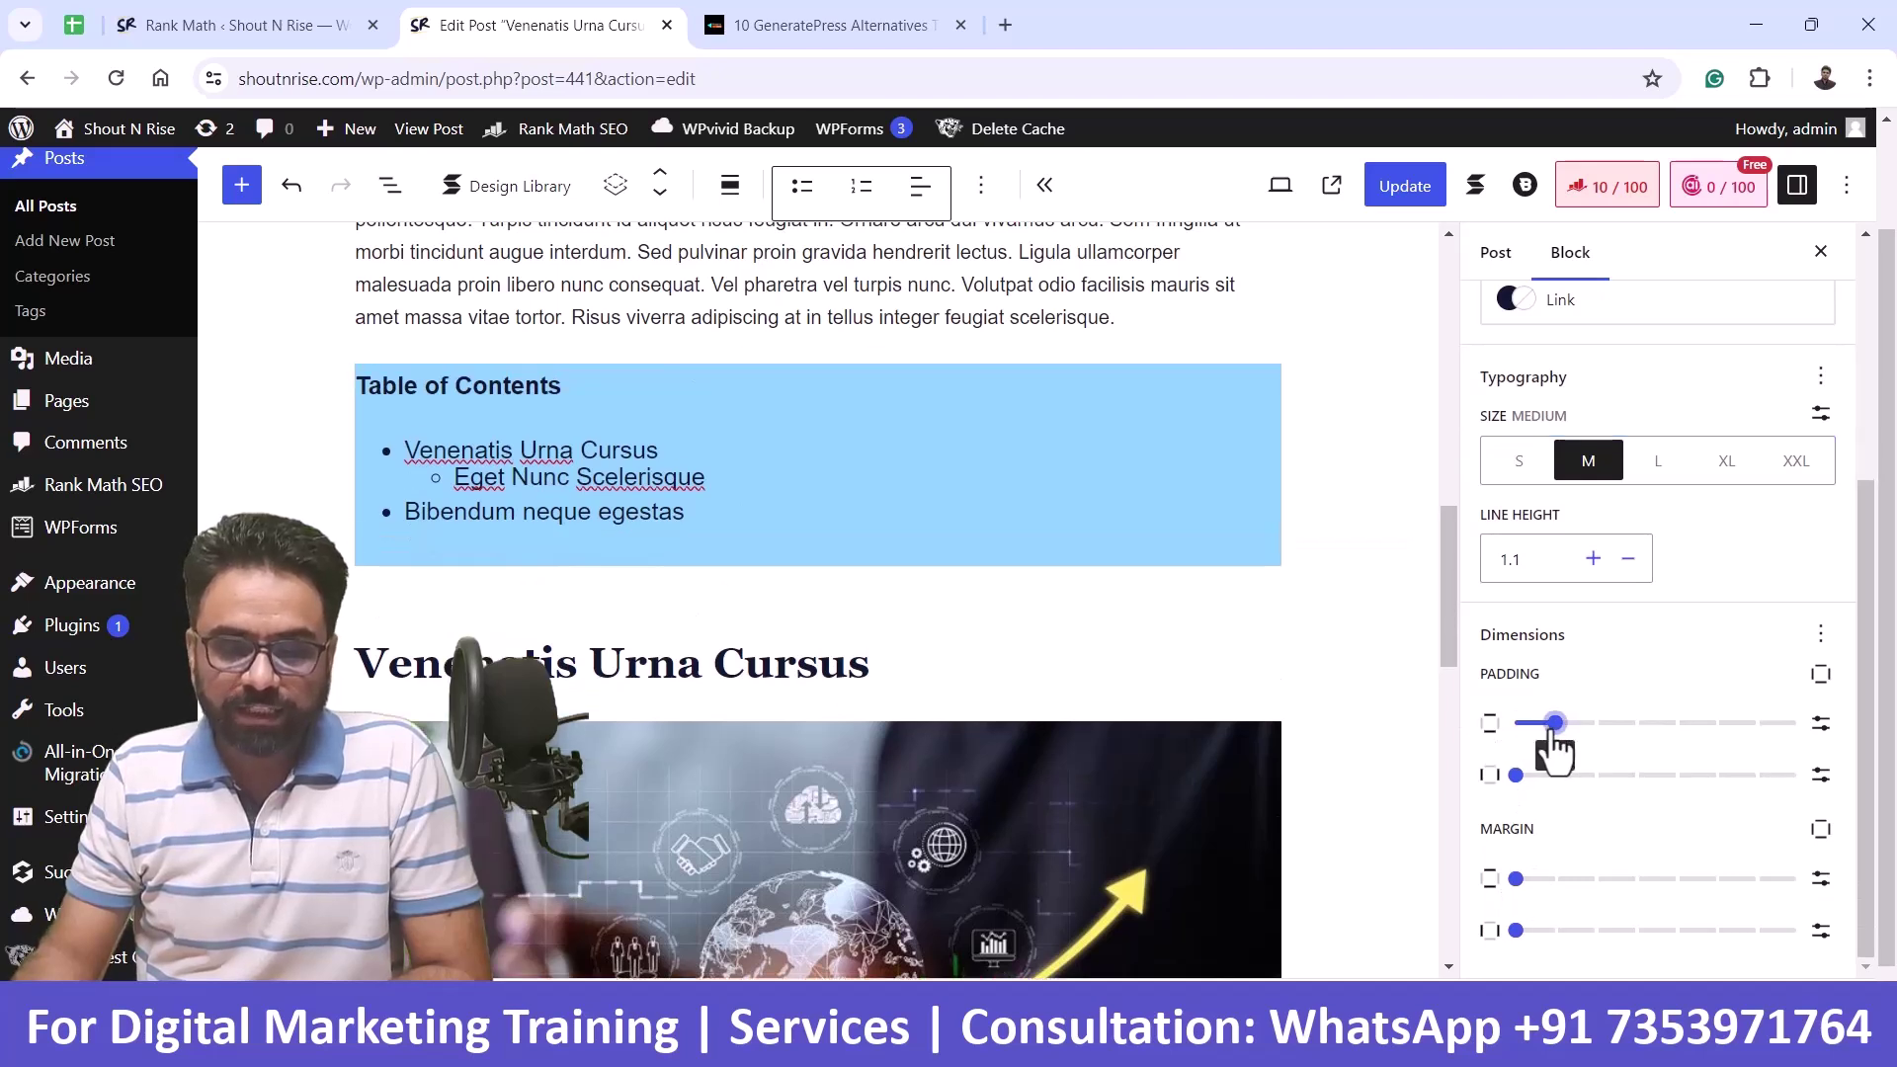
drag(1524, 878, 1553, 881)
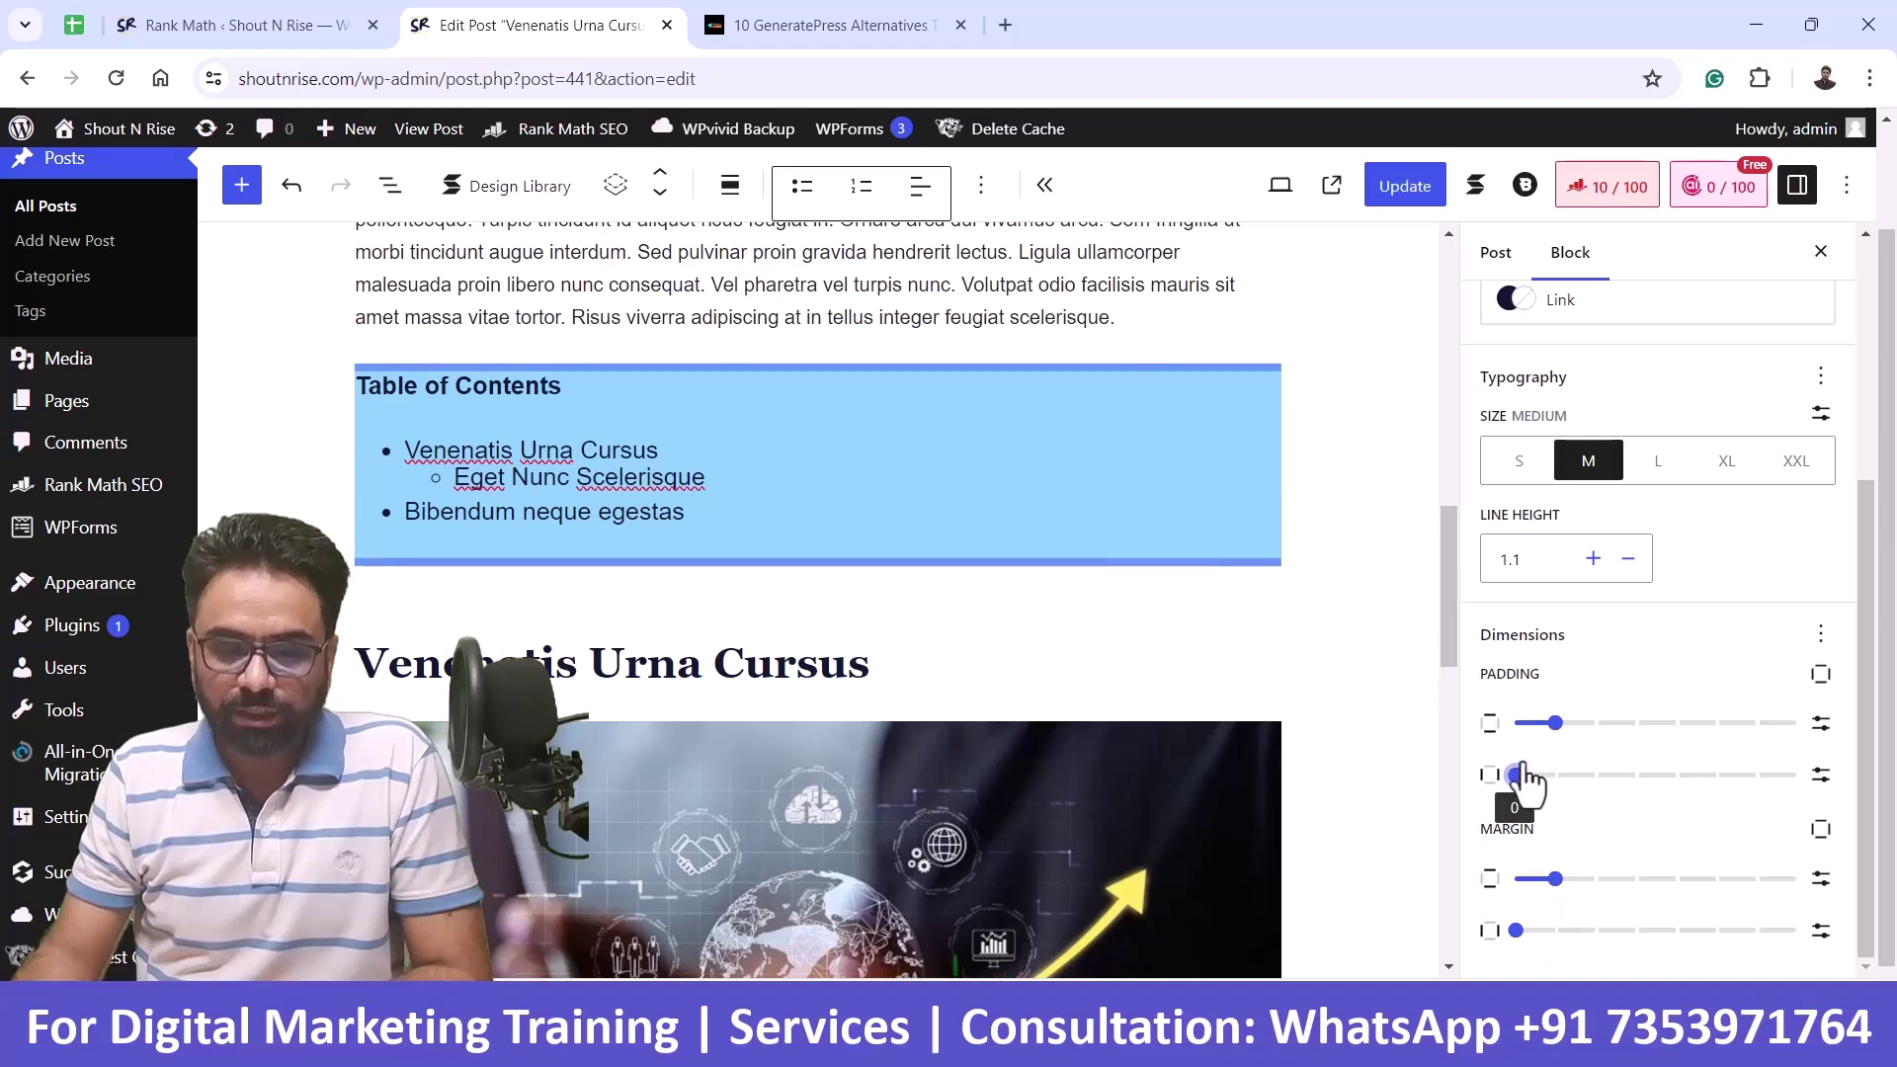
drag(1517, 776, 1551, 778)
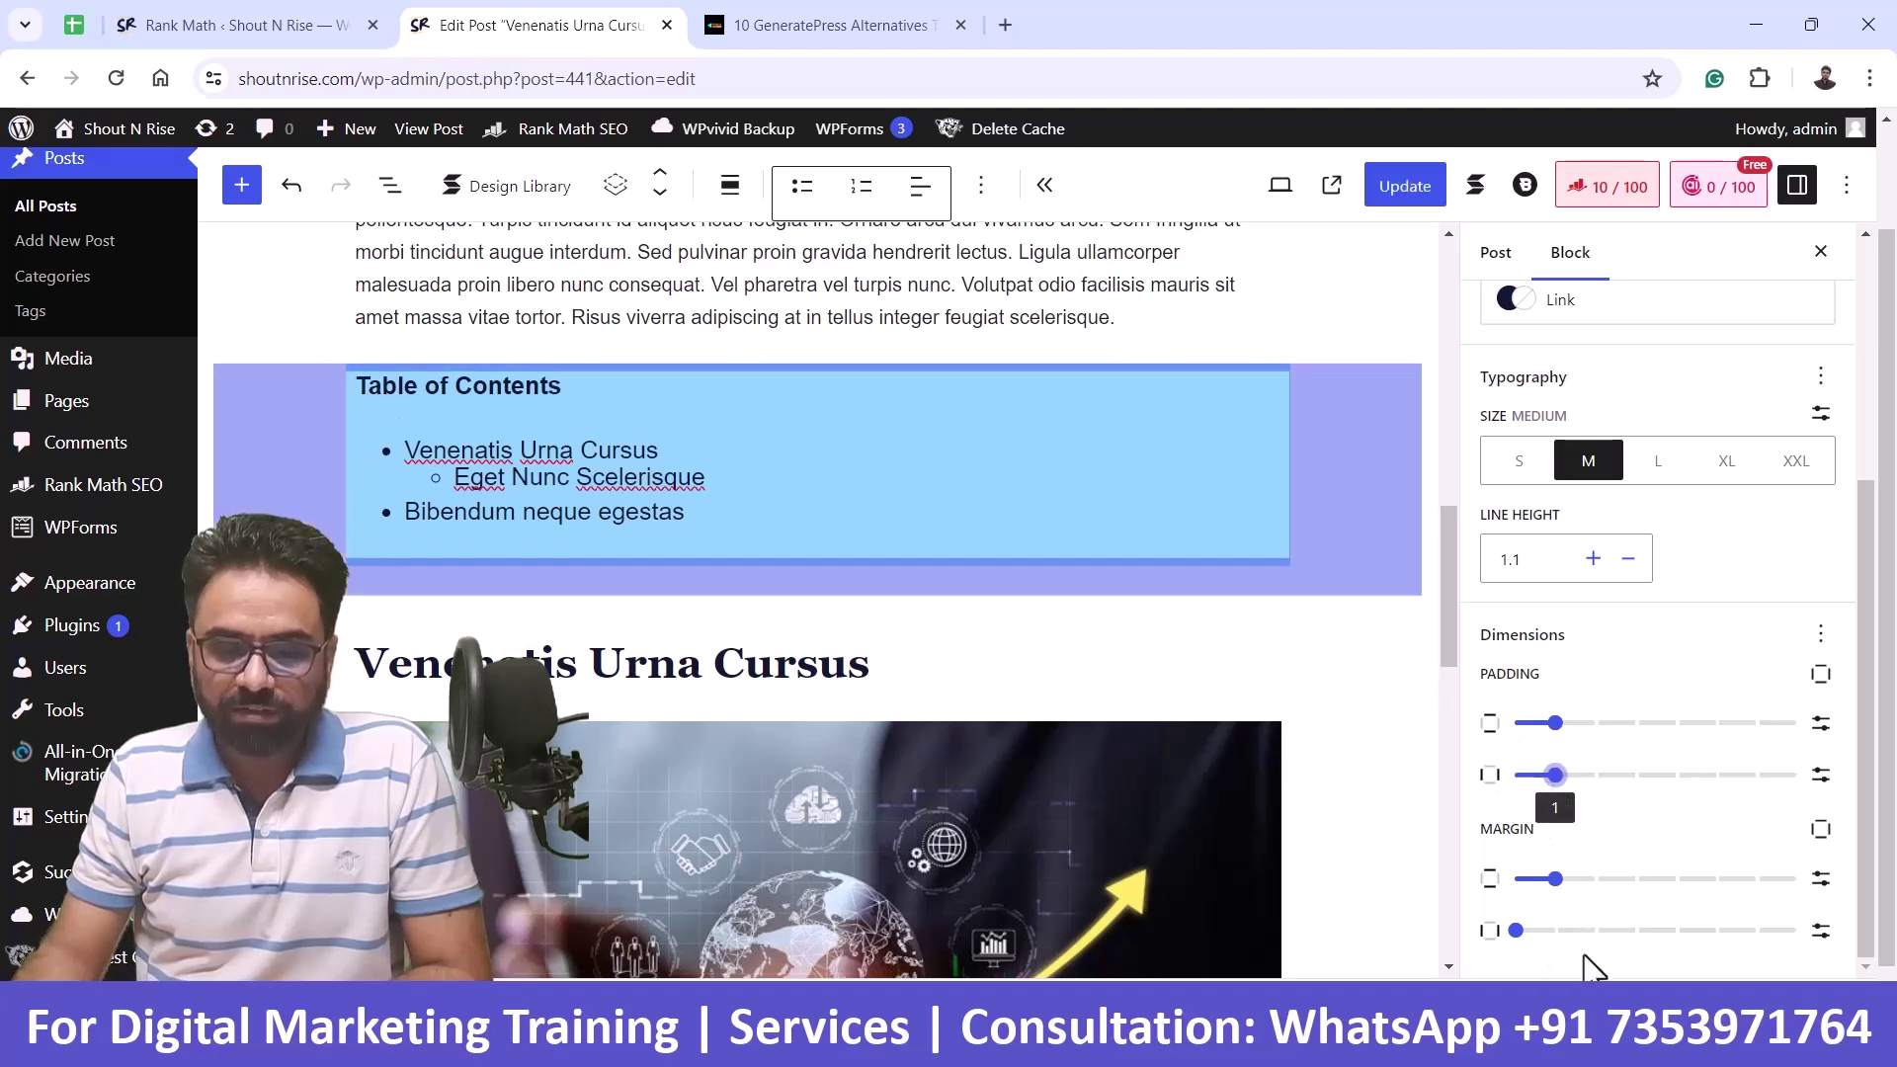
drag(1517, 930, 1555, 931)
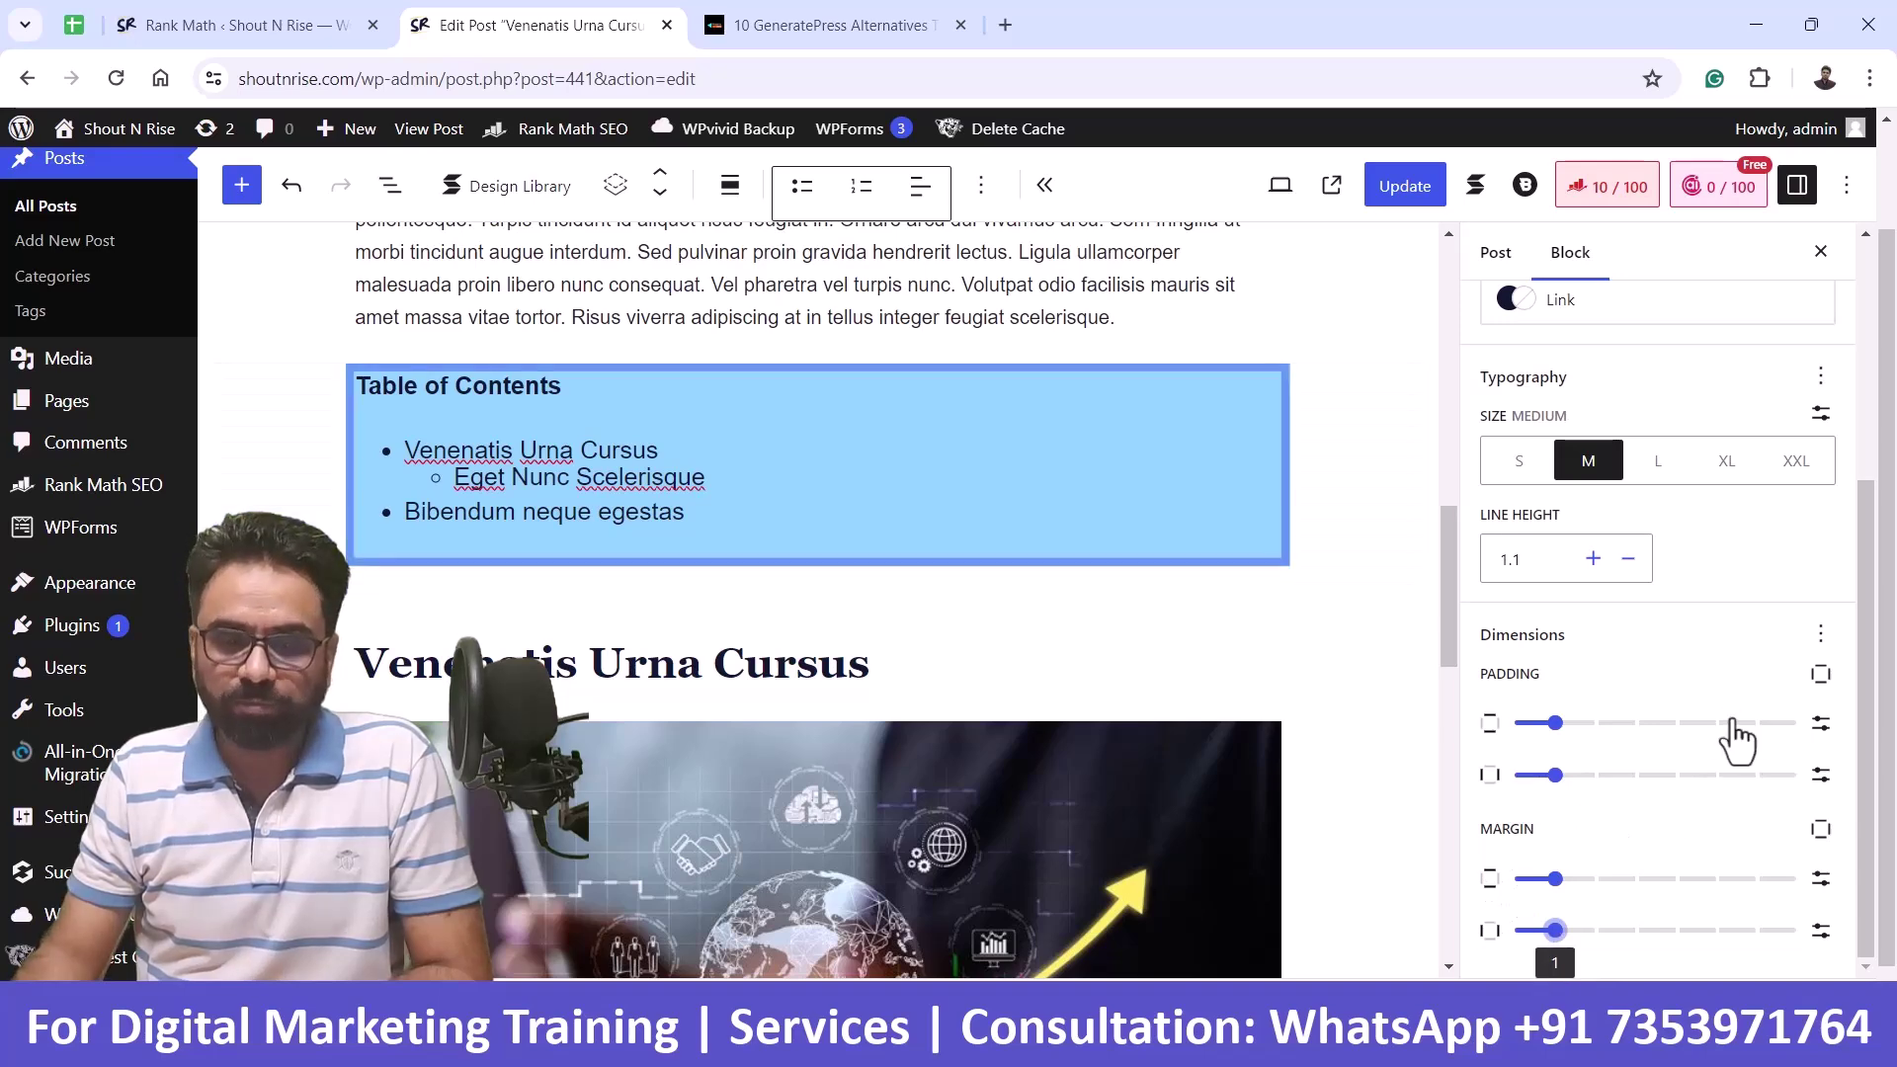
scroll(1739, 635, up, 4)
scroll(1738, 635, down, 3)
scroll(1731, 621, down, 1)
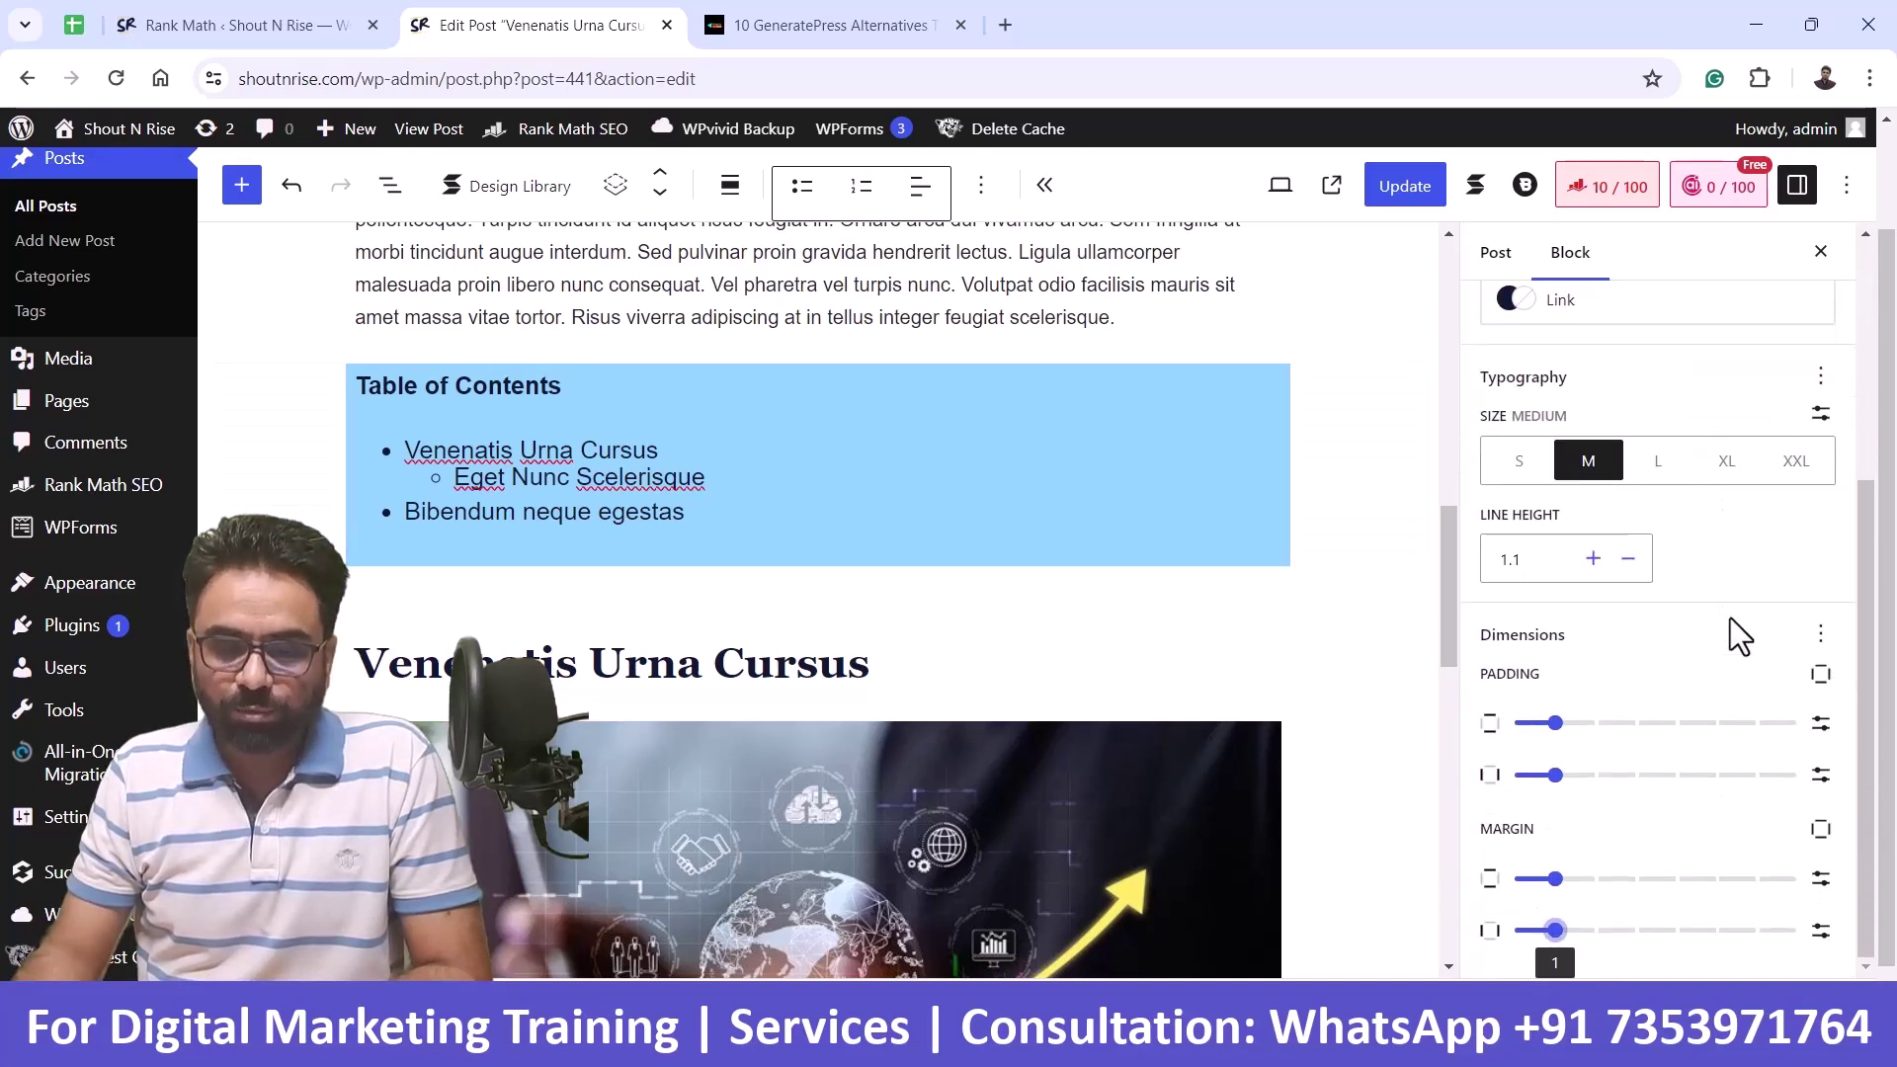
scroll(1731, 620, up, 4)
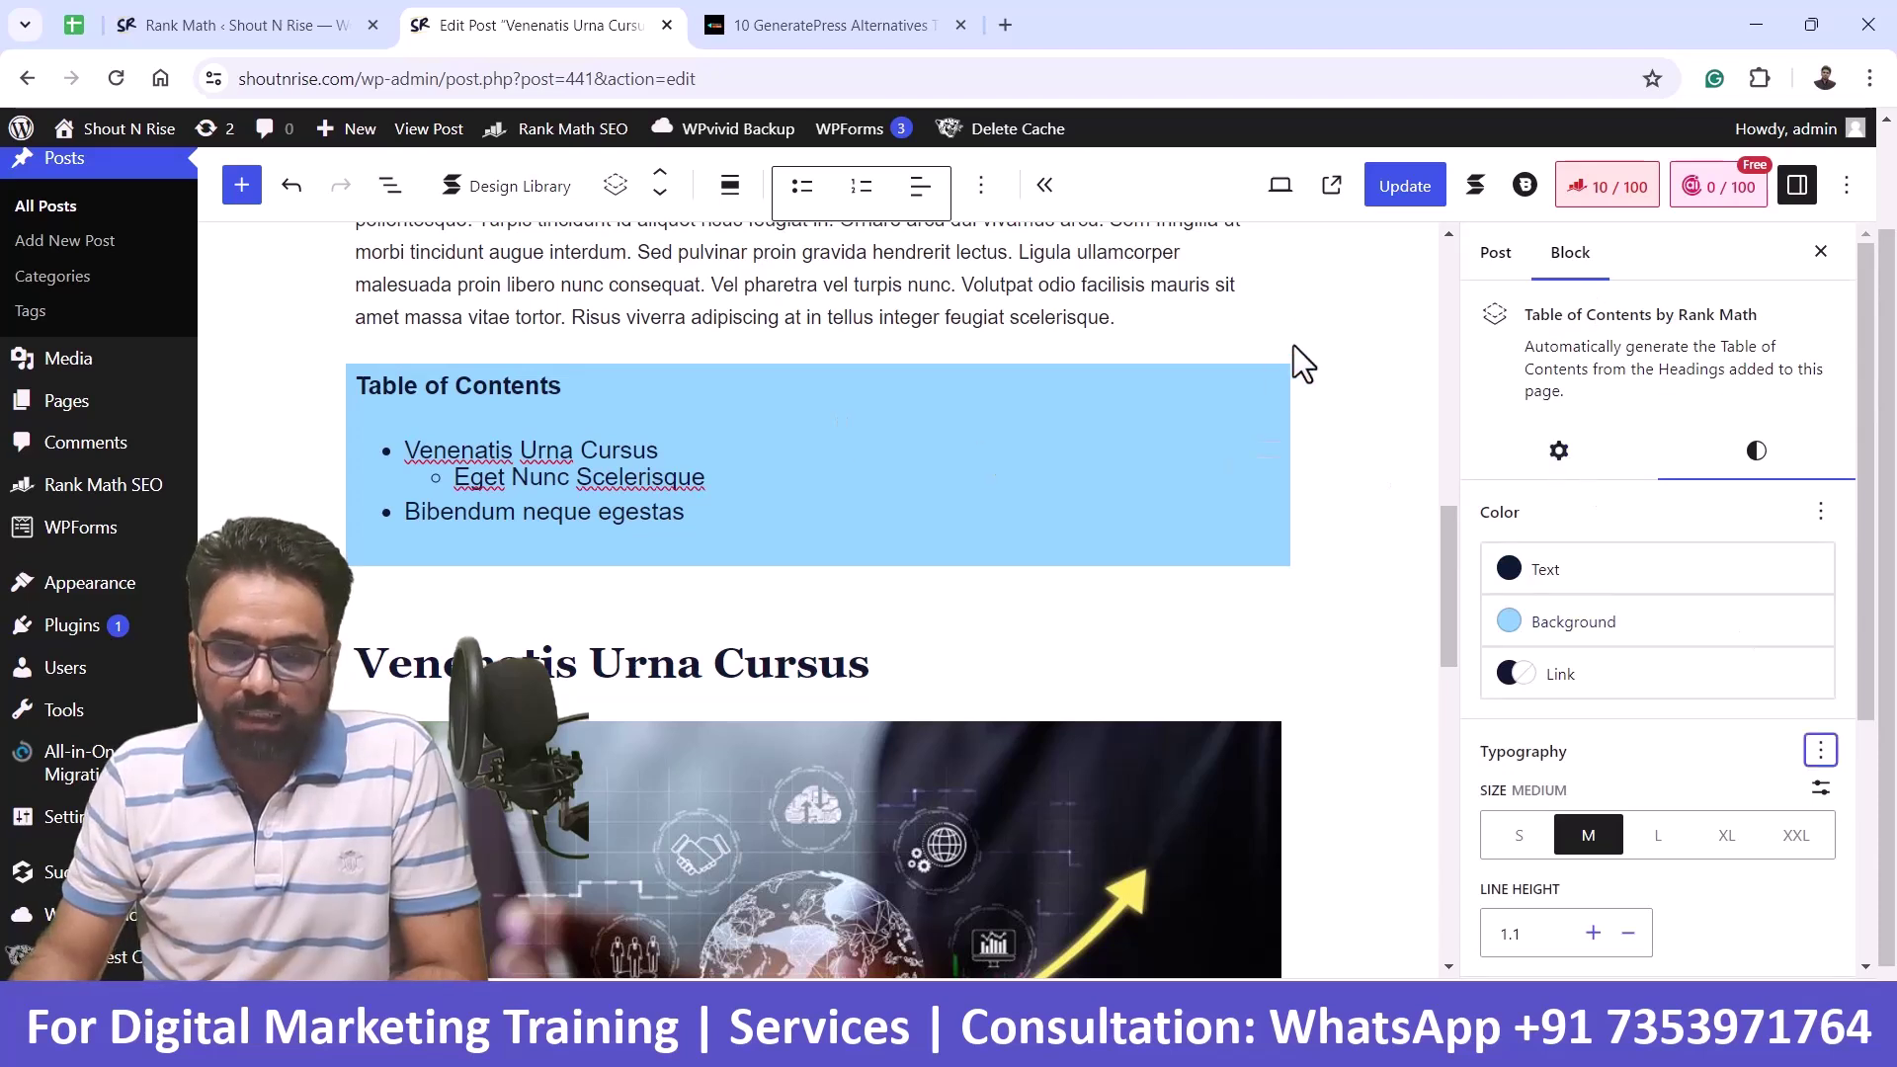
- Show the block's general settings, select its title text, and open the Blocks section of Rank Math SEO's General Settings
click(1558, 452)
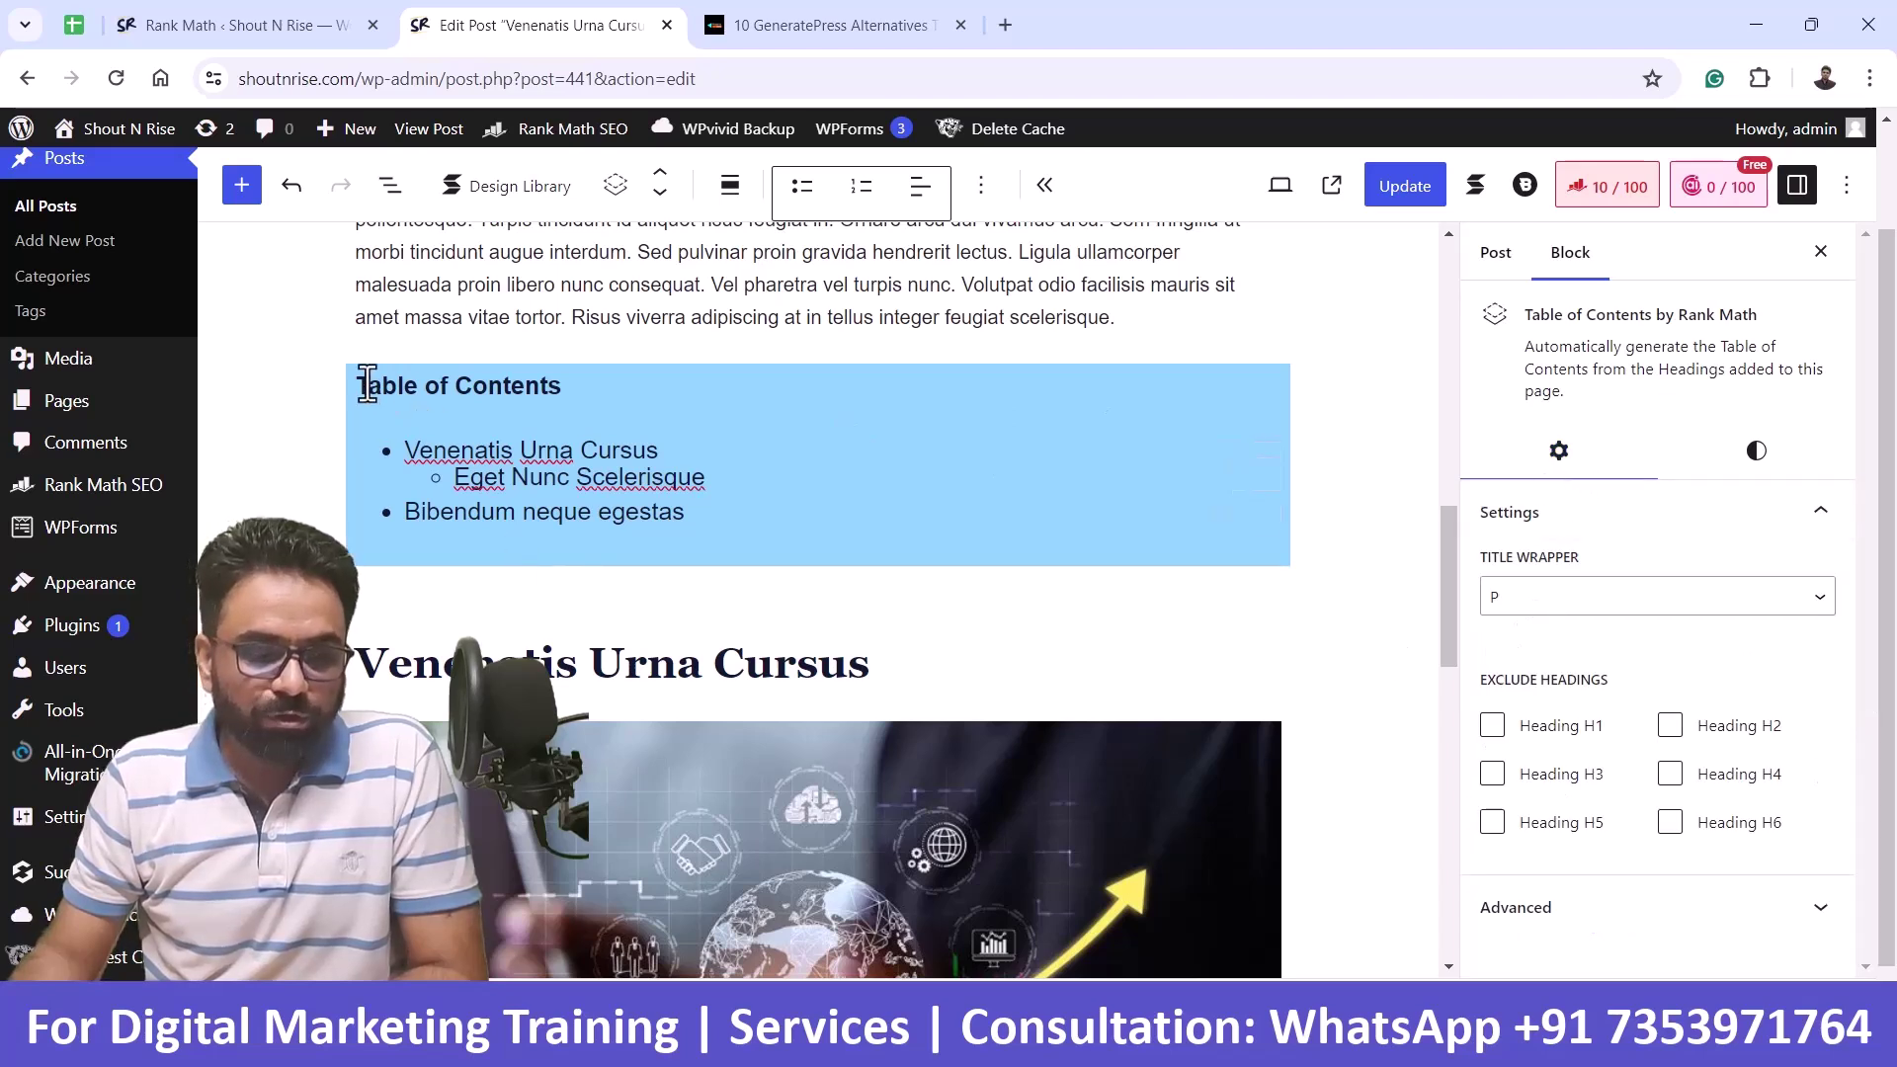
drag(366, 386, 568, 388)
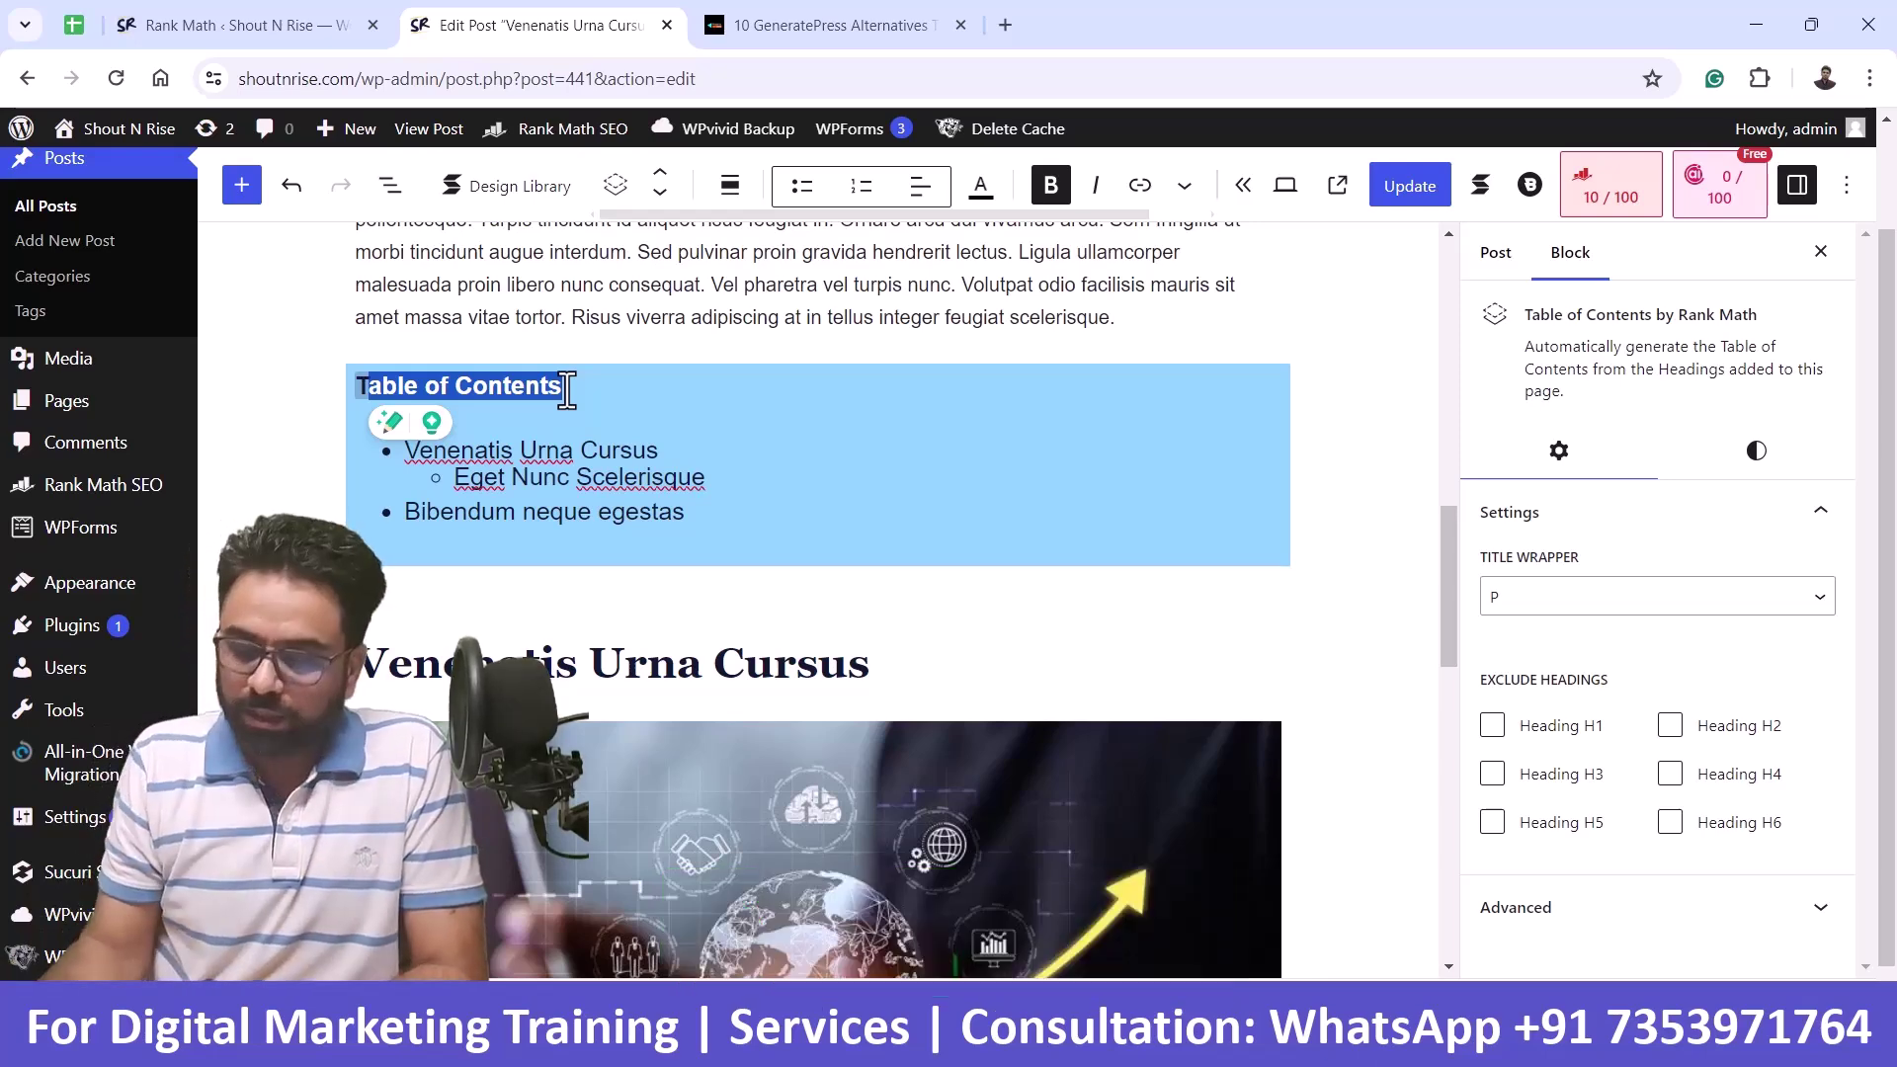
click(188, 15)
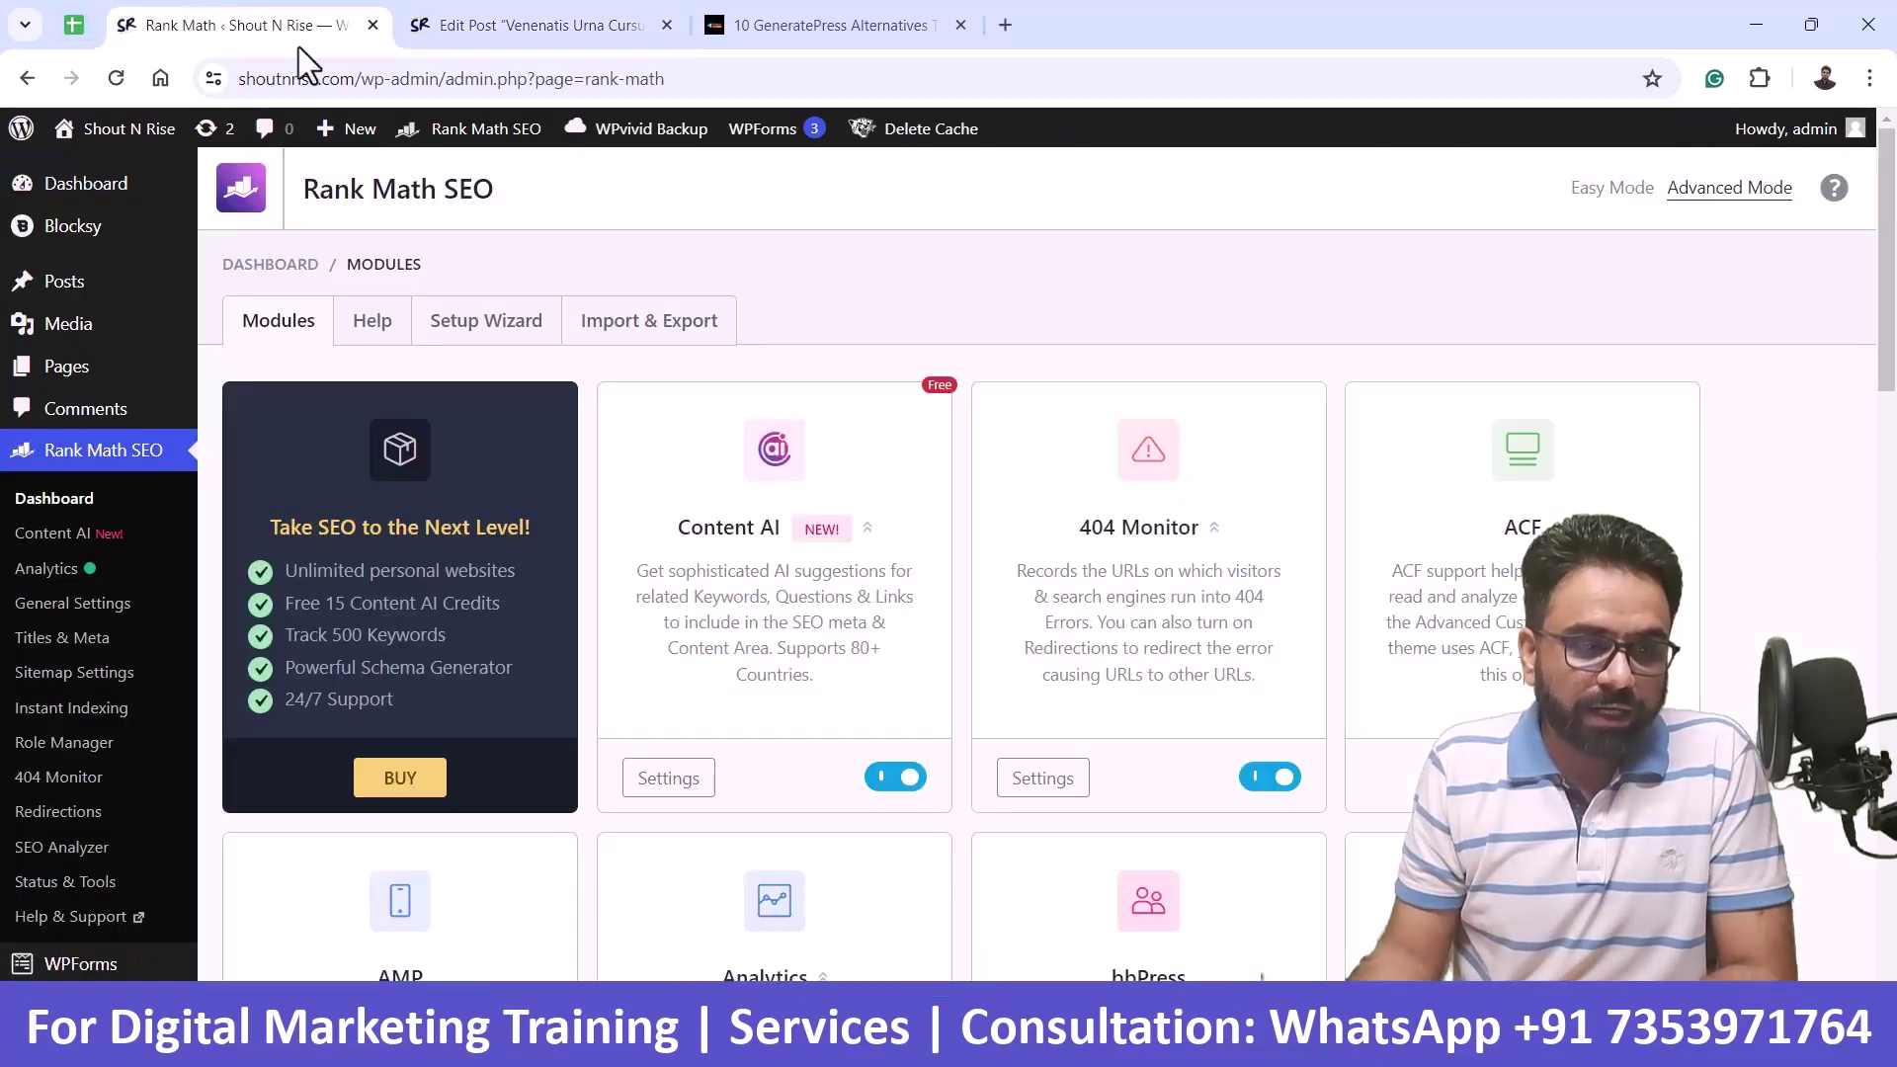
scroll(114, 500, down, 1)
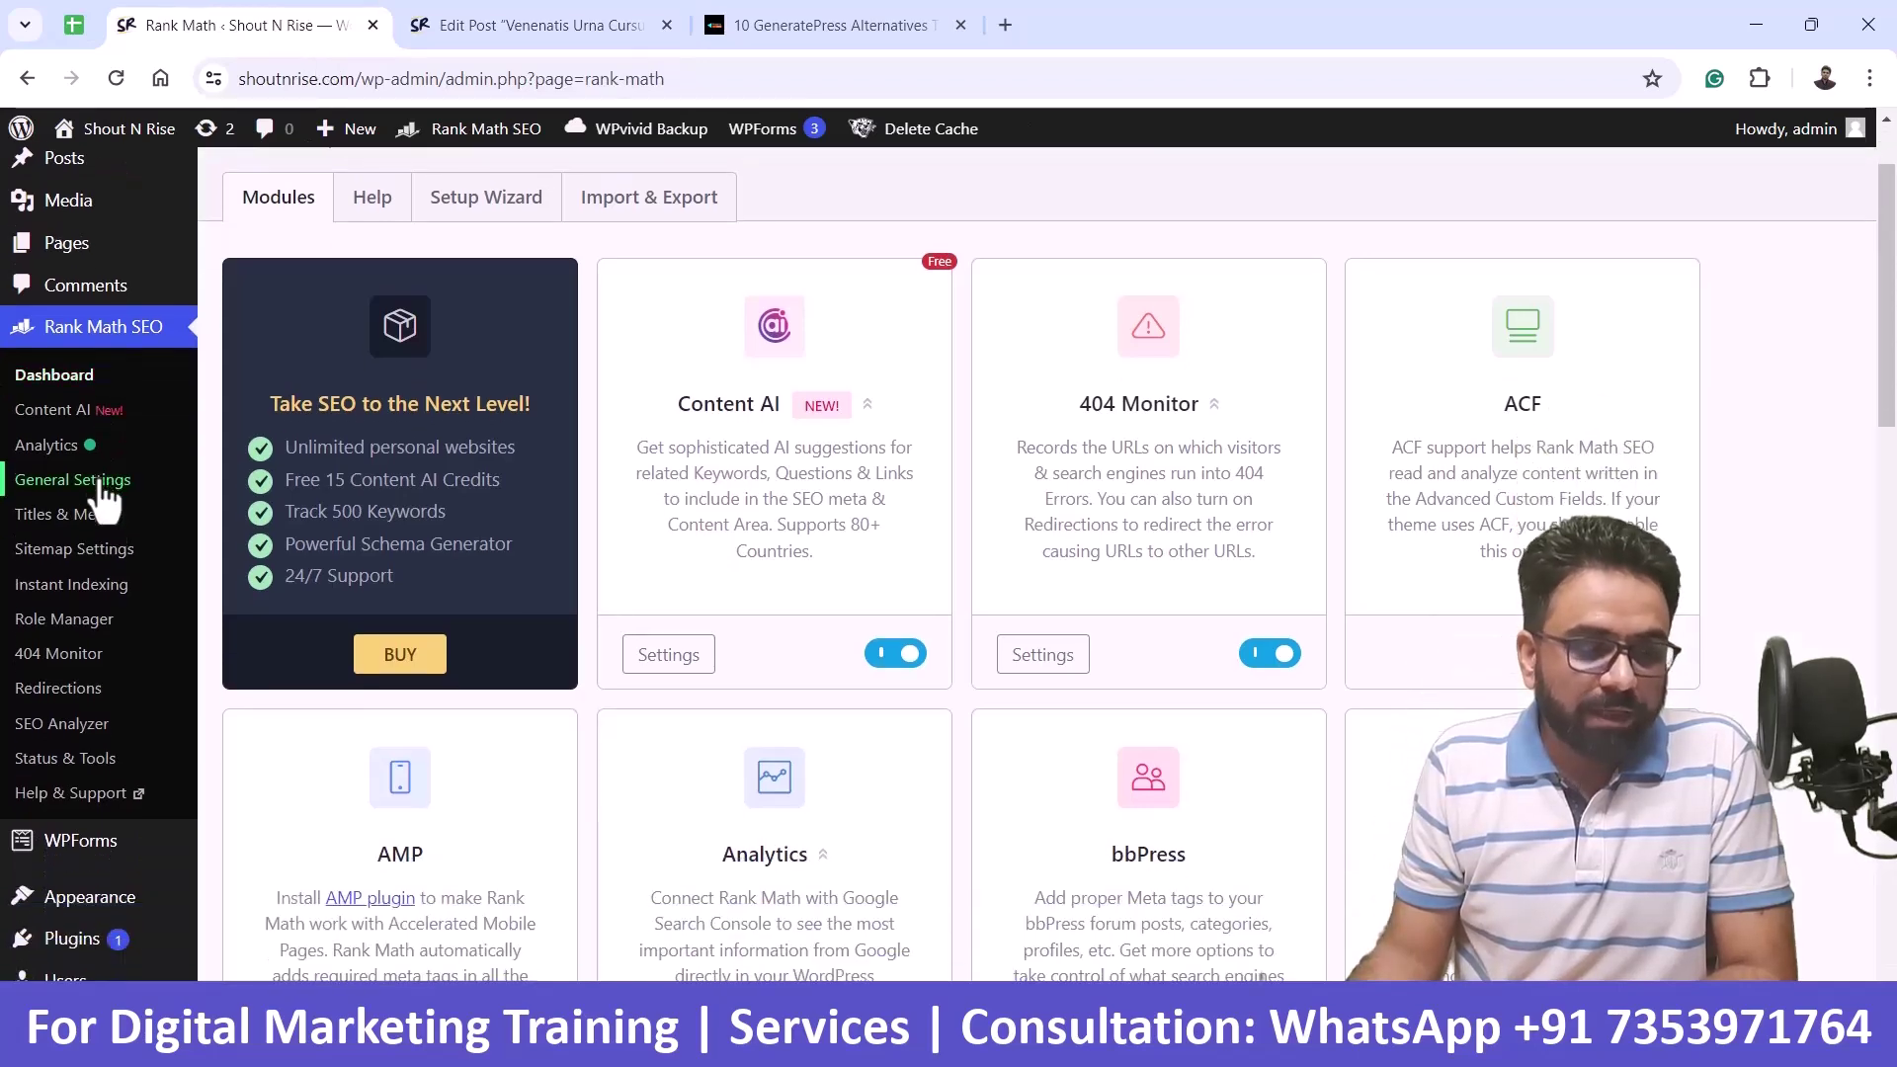
click(99, 481)
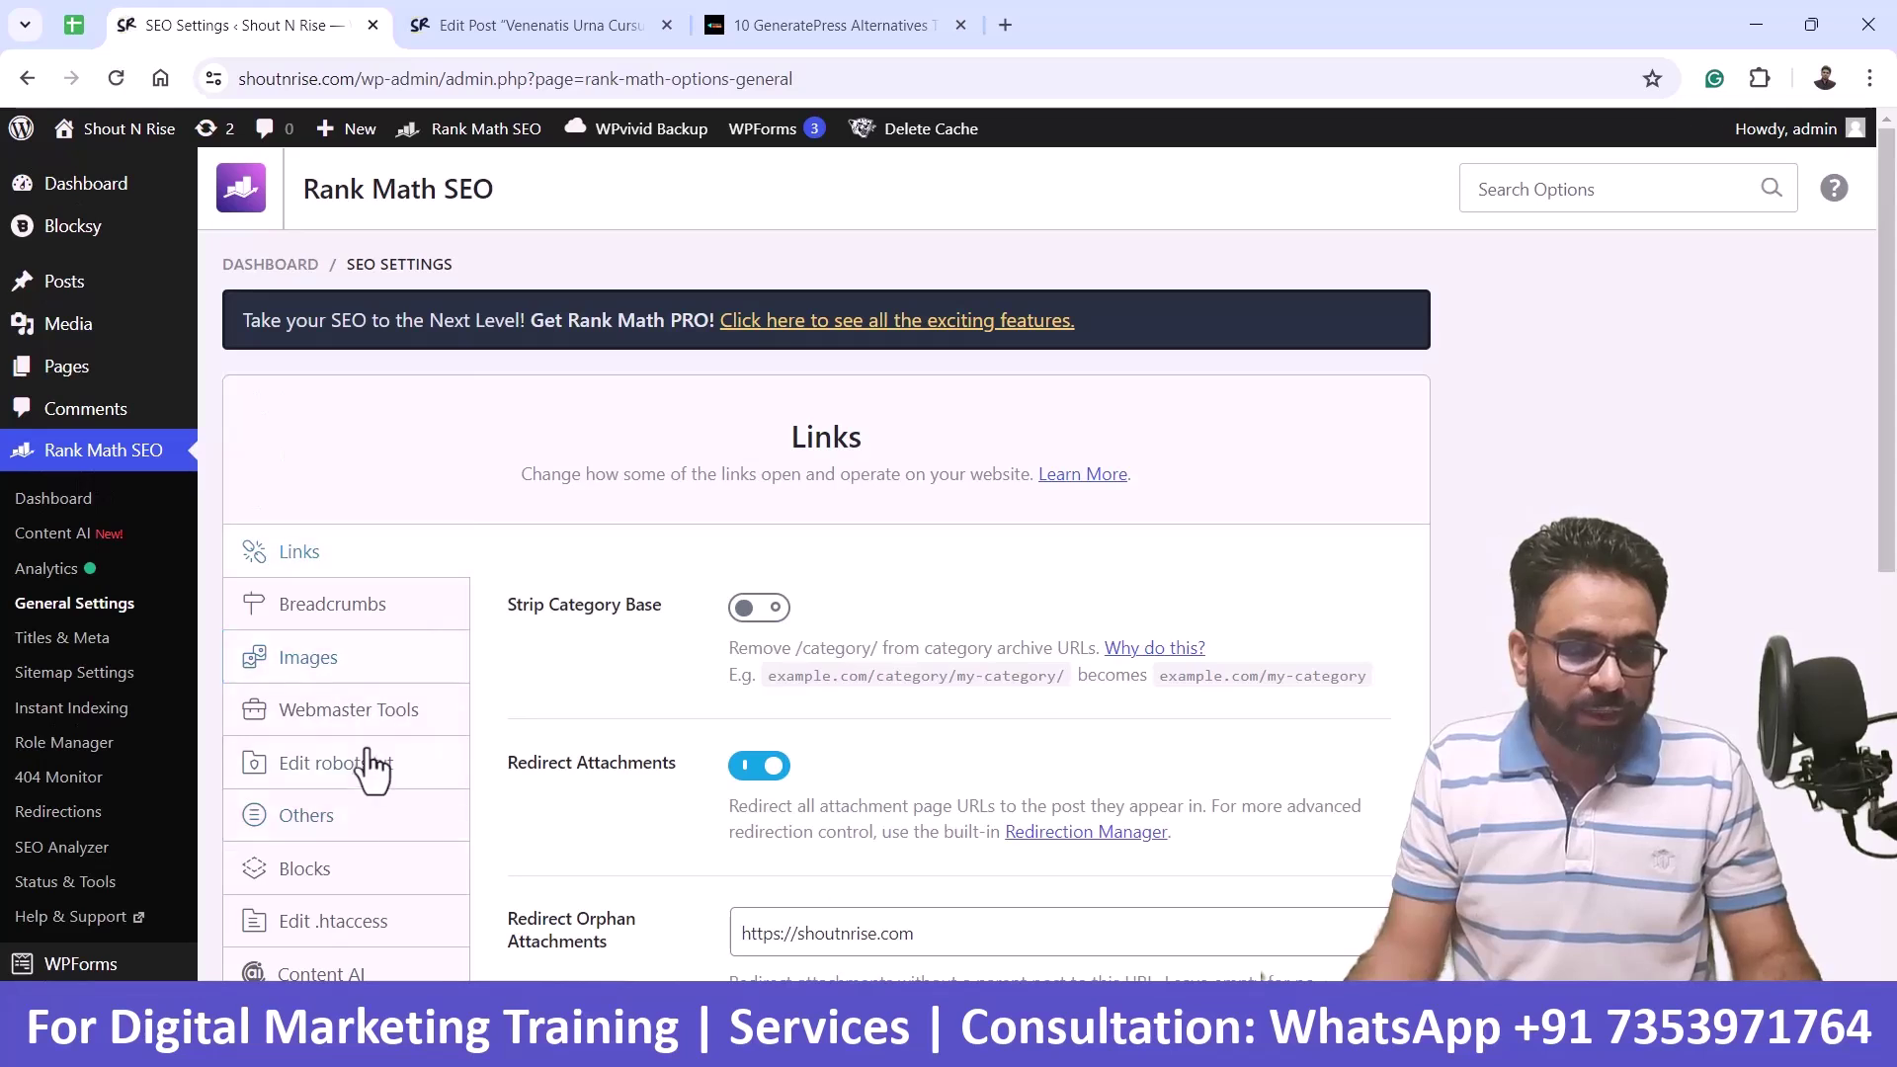
scroll(368, 768, down, 1)
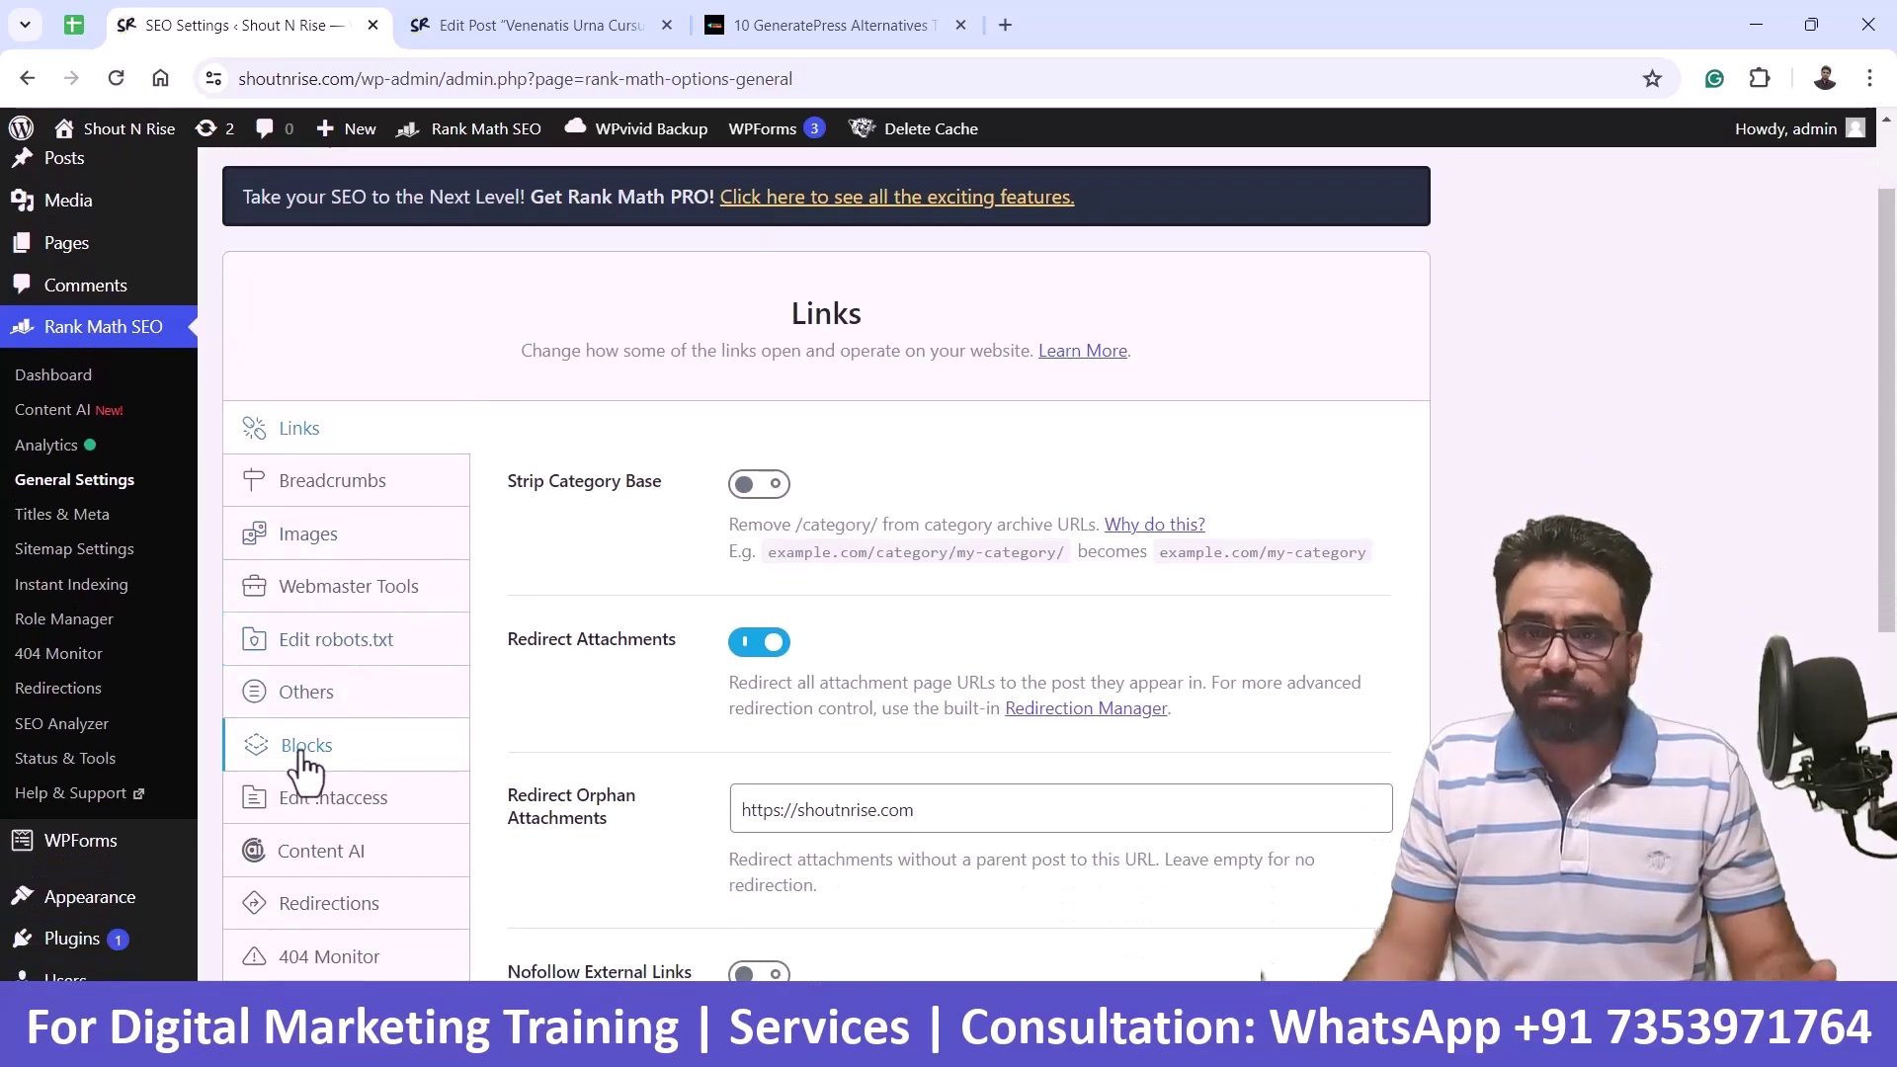
scroll(895, 551, down, 1)
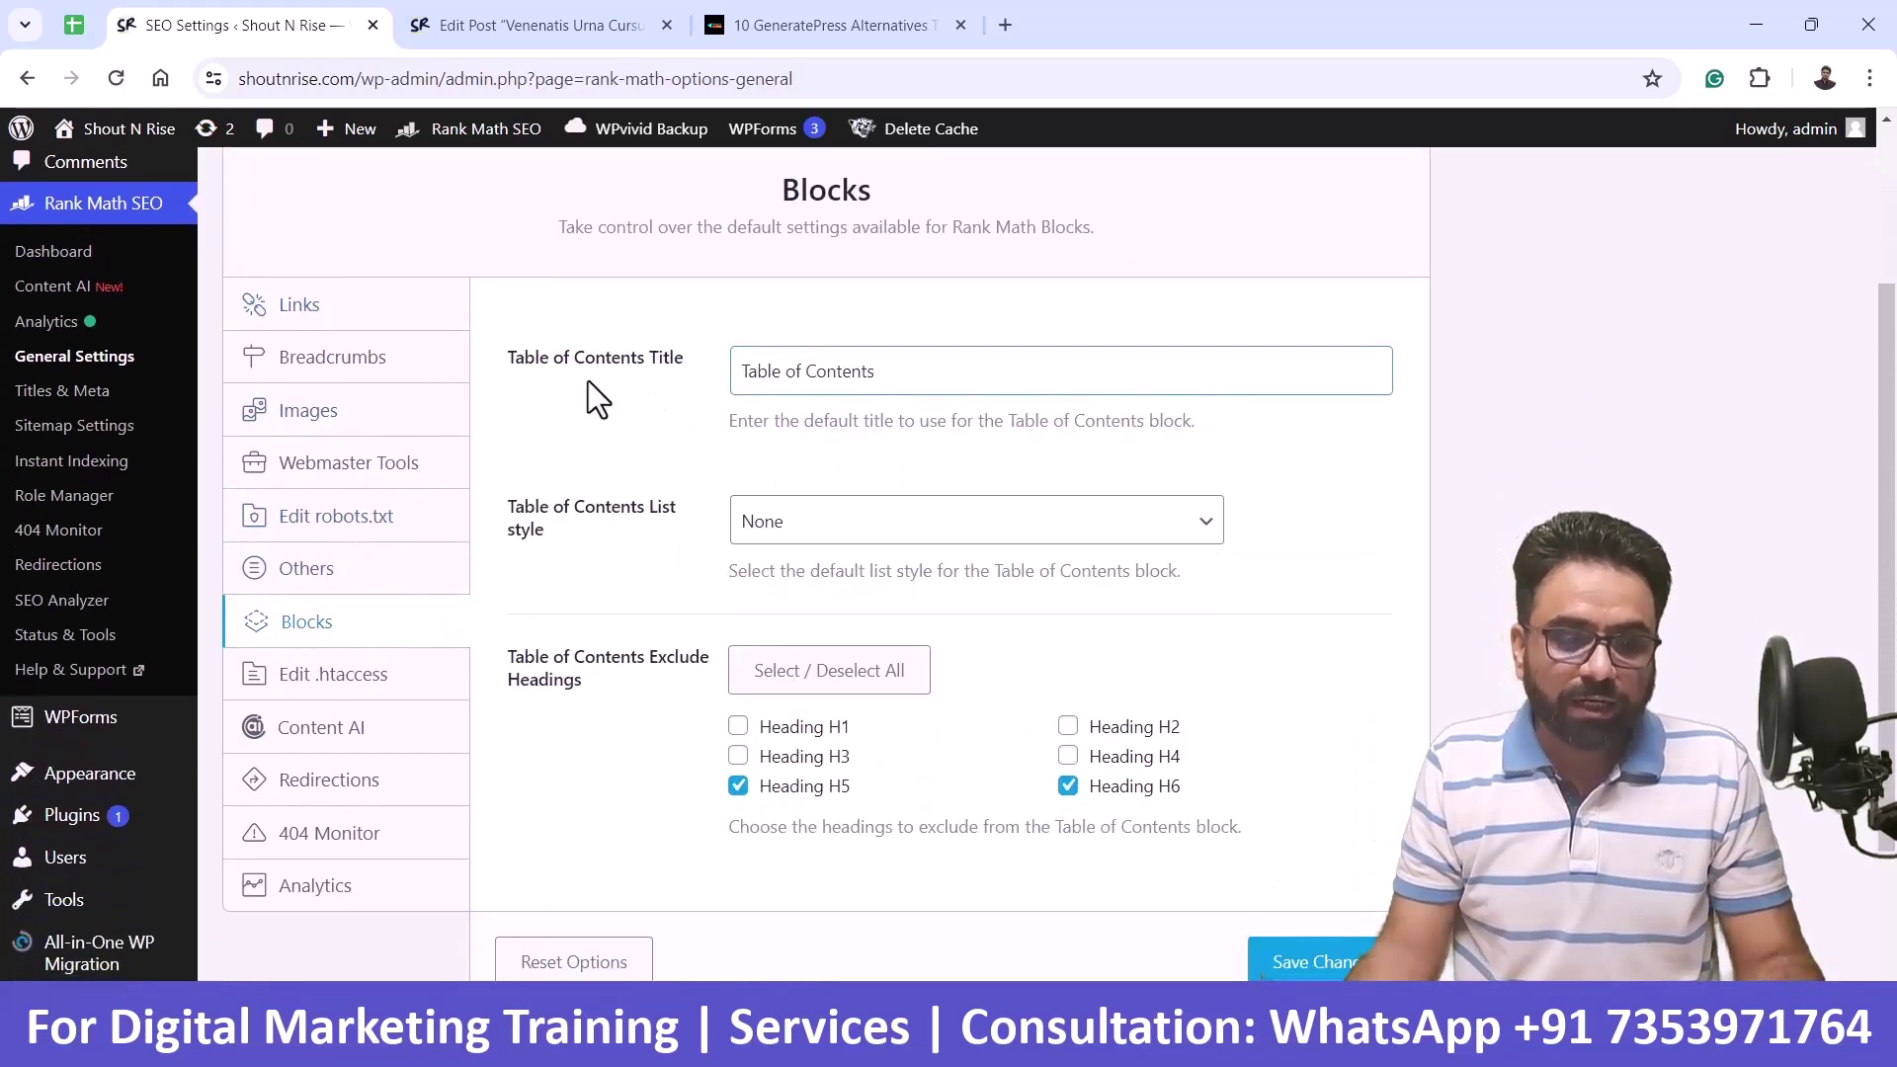
- Compare the default Table of Contents Title with the title in the post and replace the default with TOC
click(915, 389)
key(ctrl+a)
click(550, 22)
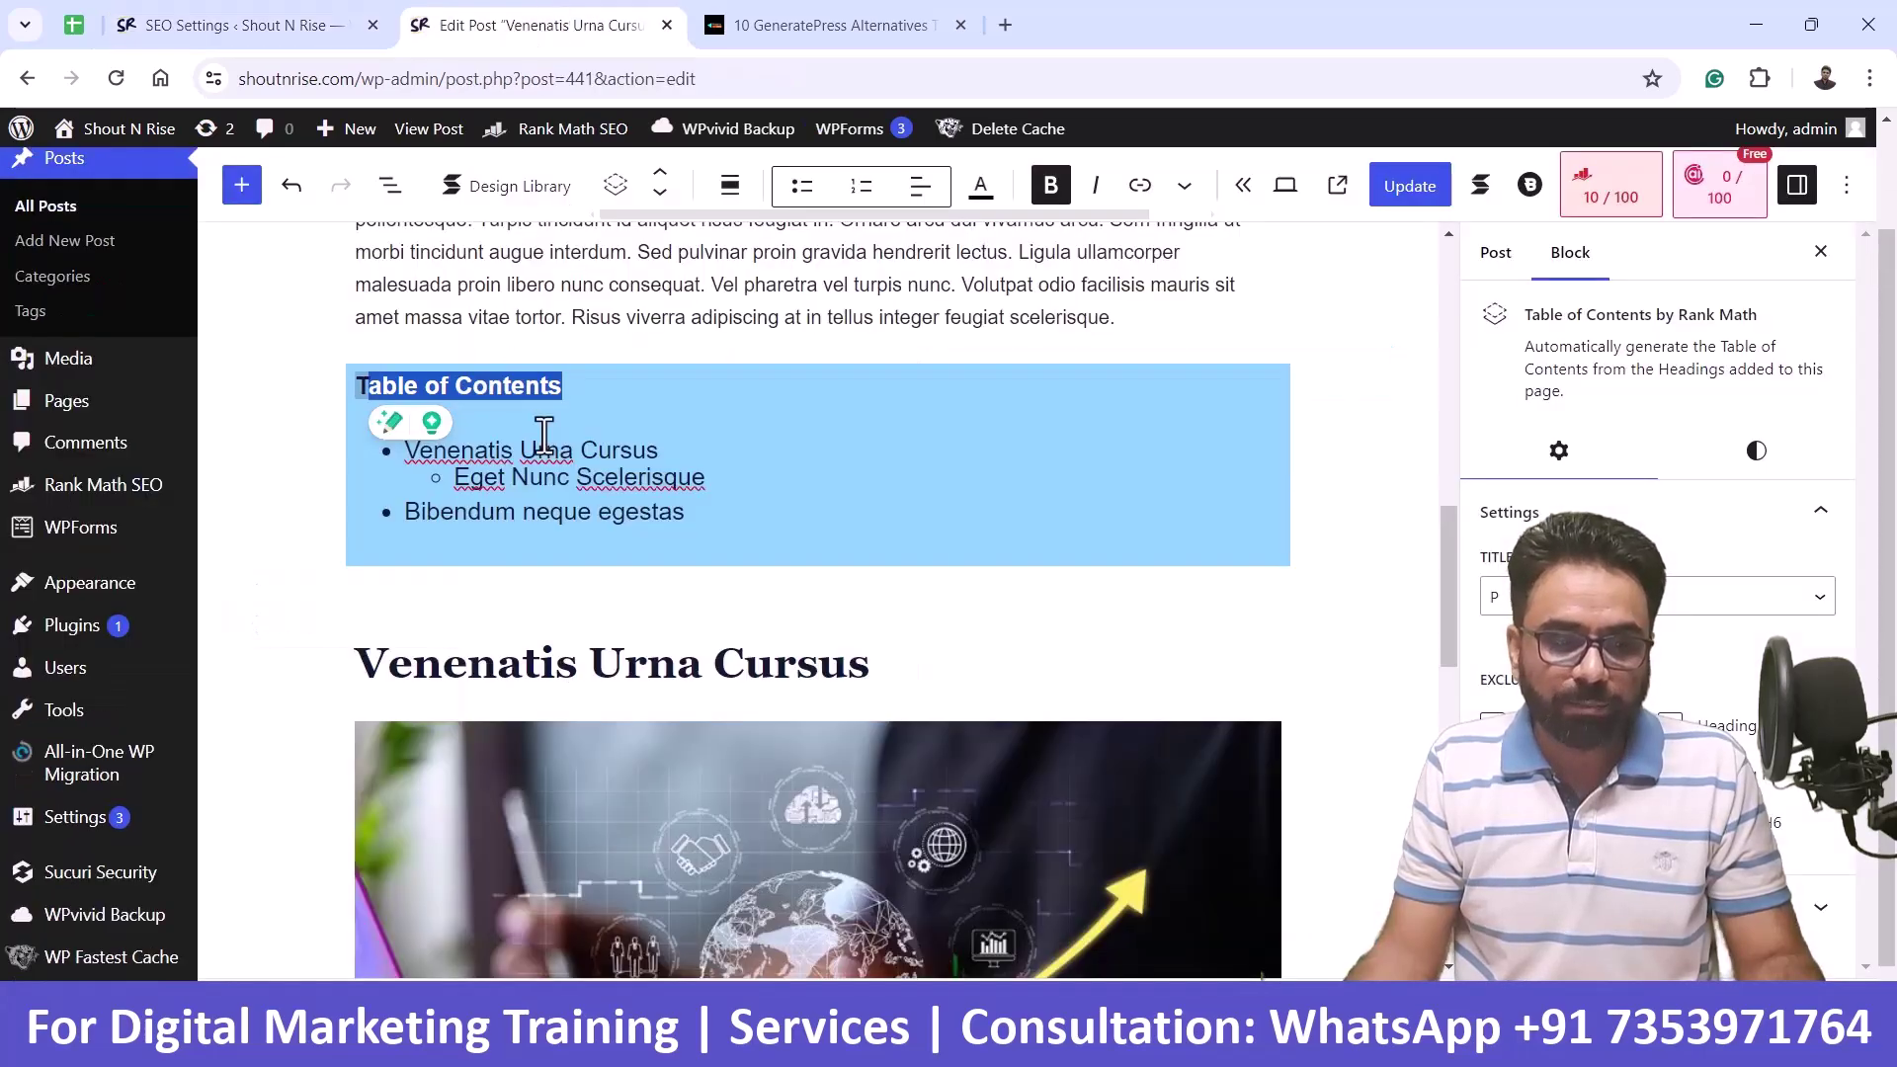
click(538, 377)
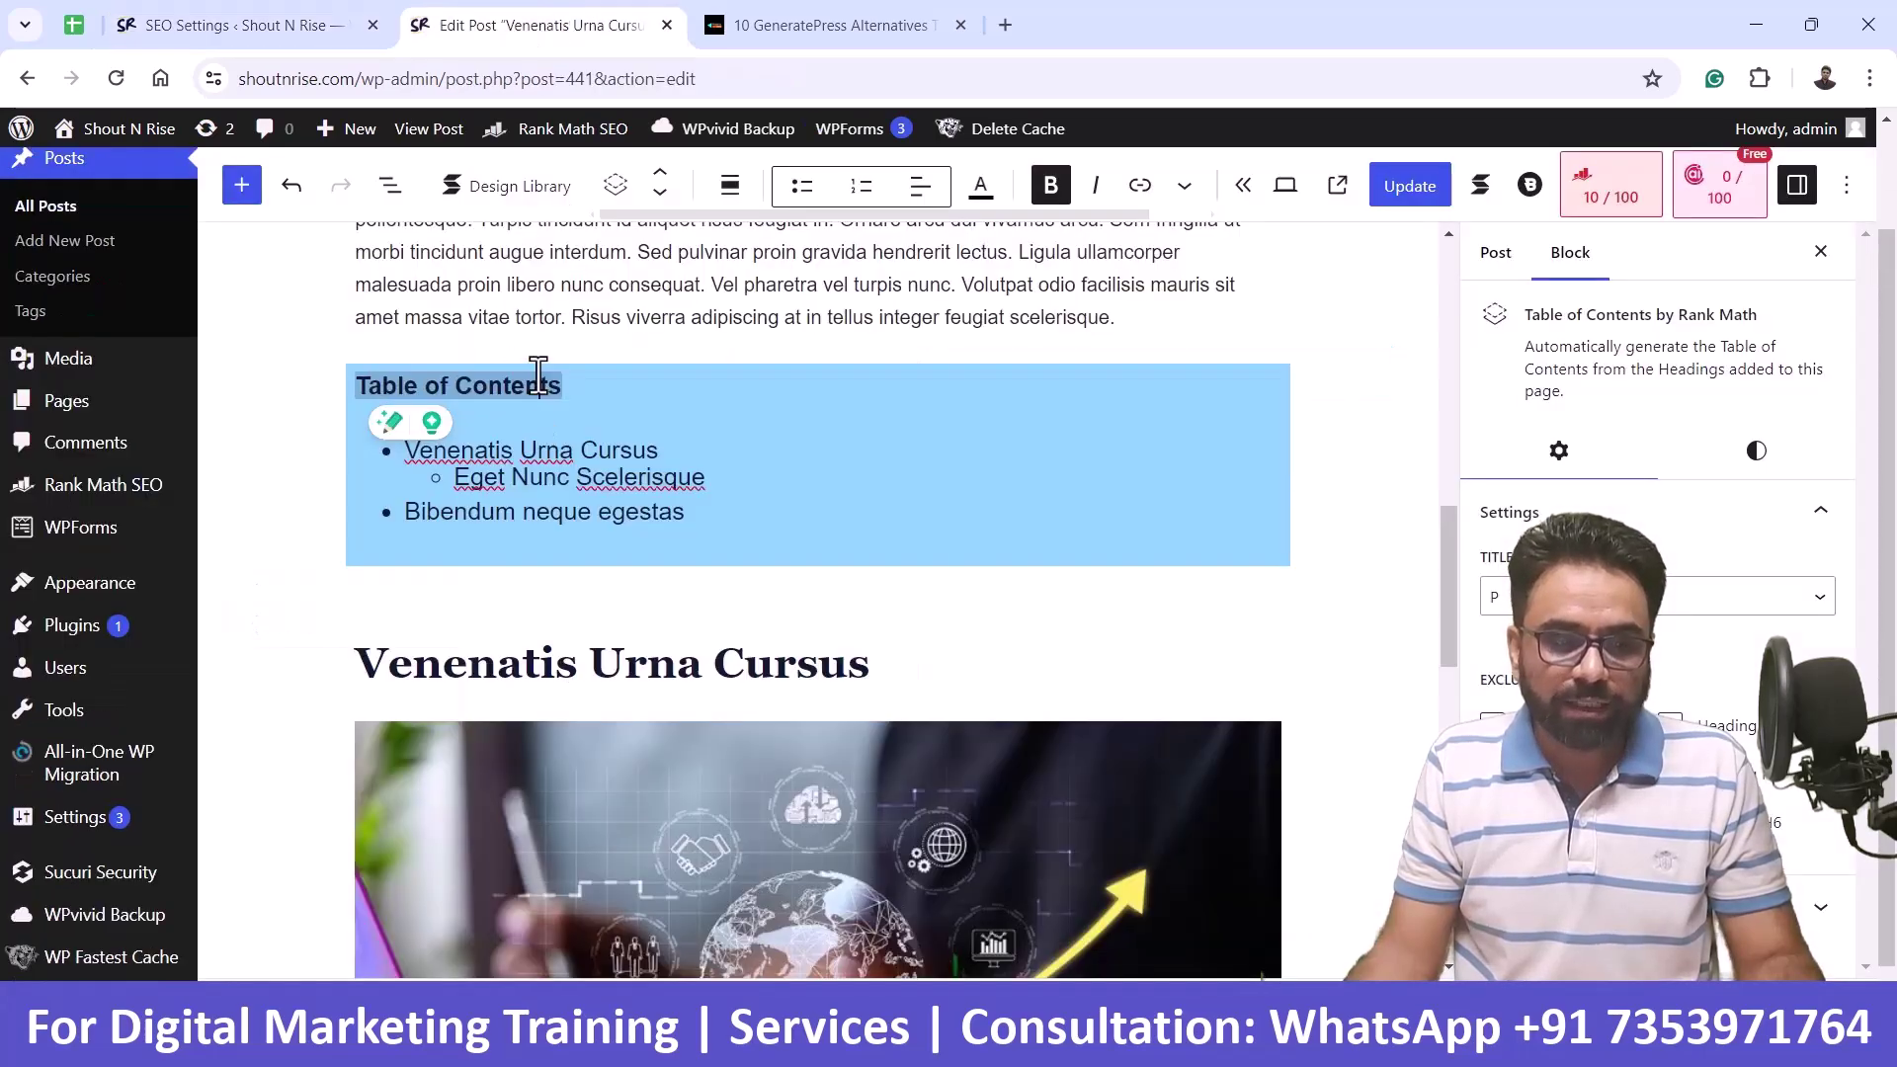
click(269, 19)
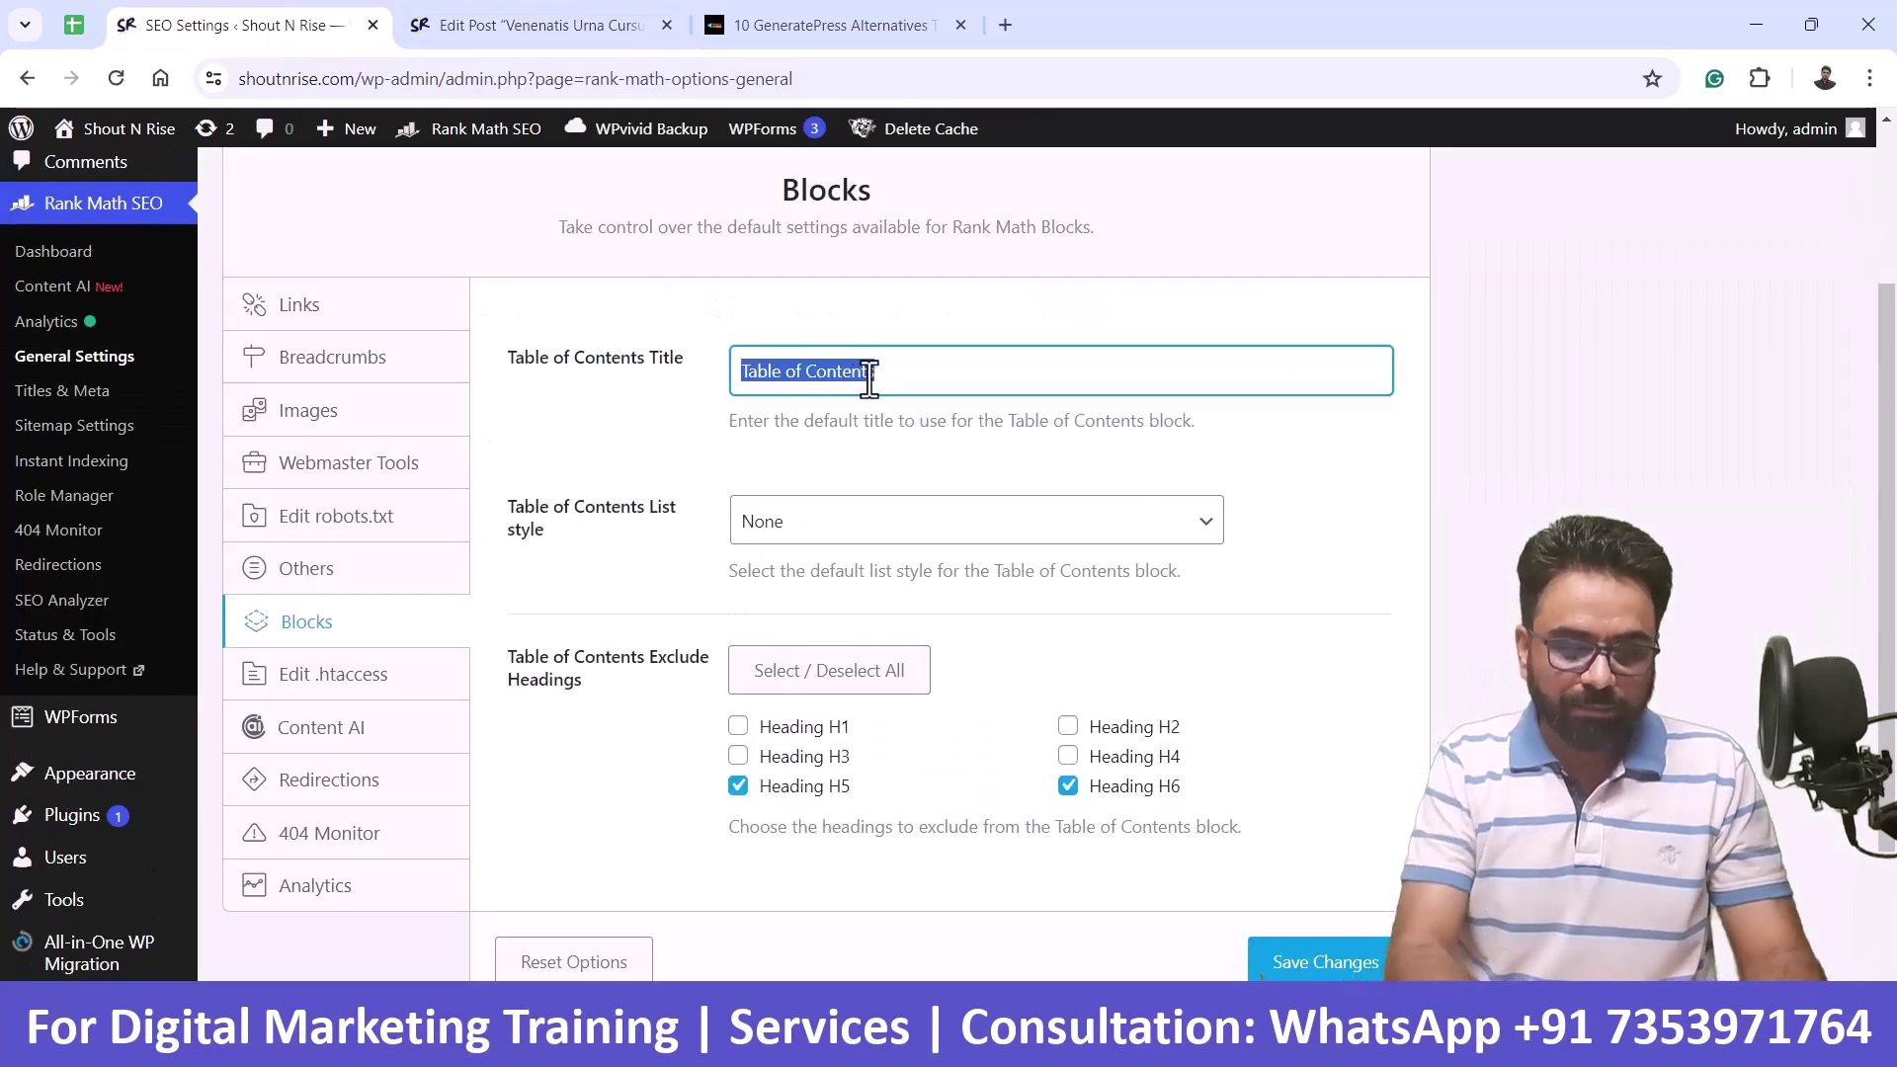
text(TO)
text(OC)
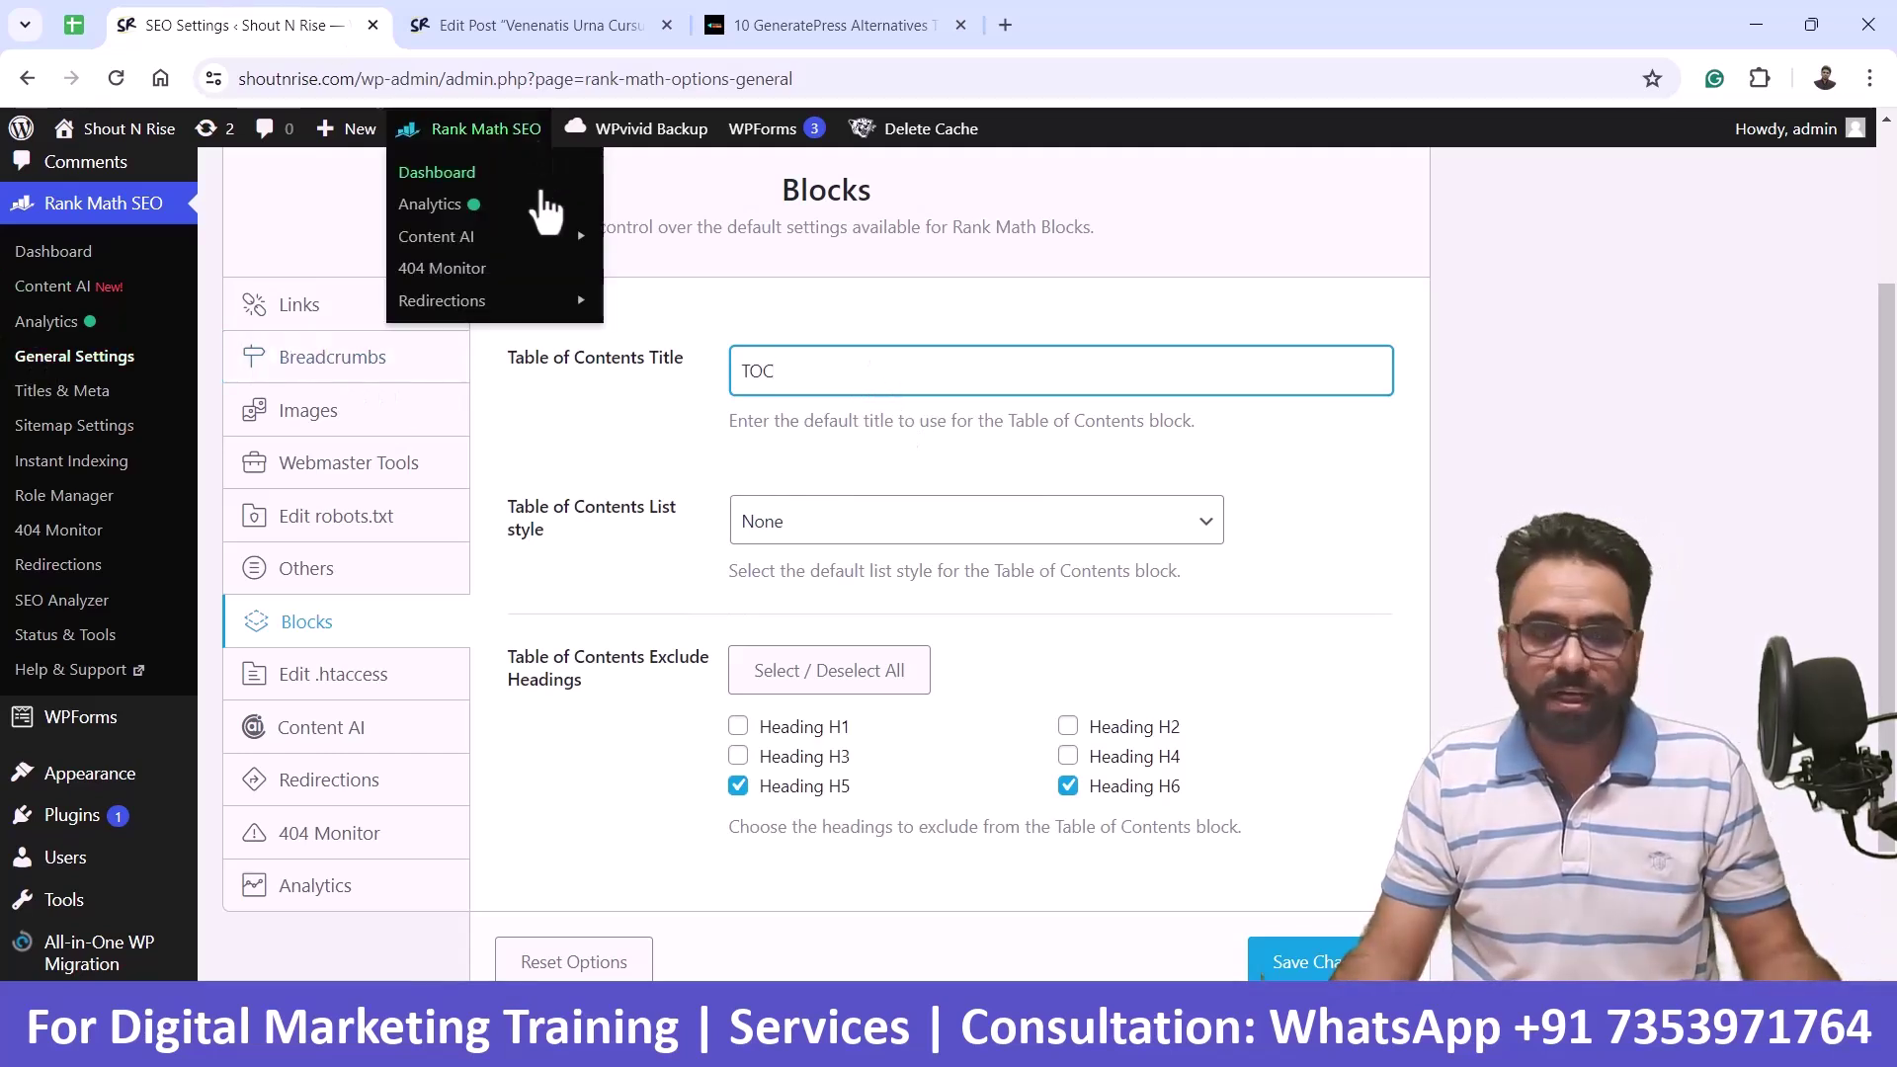
- Set the default Table of Contents List style to Numbered after checking the list in the post, and save the settings
click(816, 528)
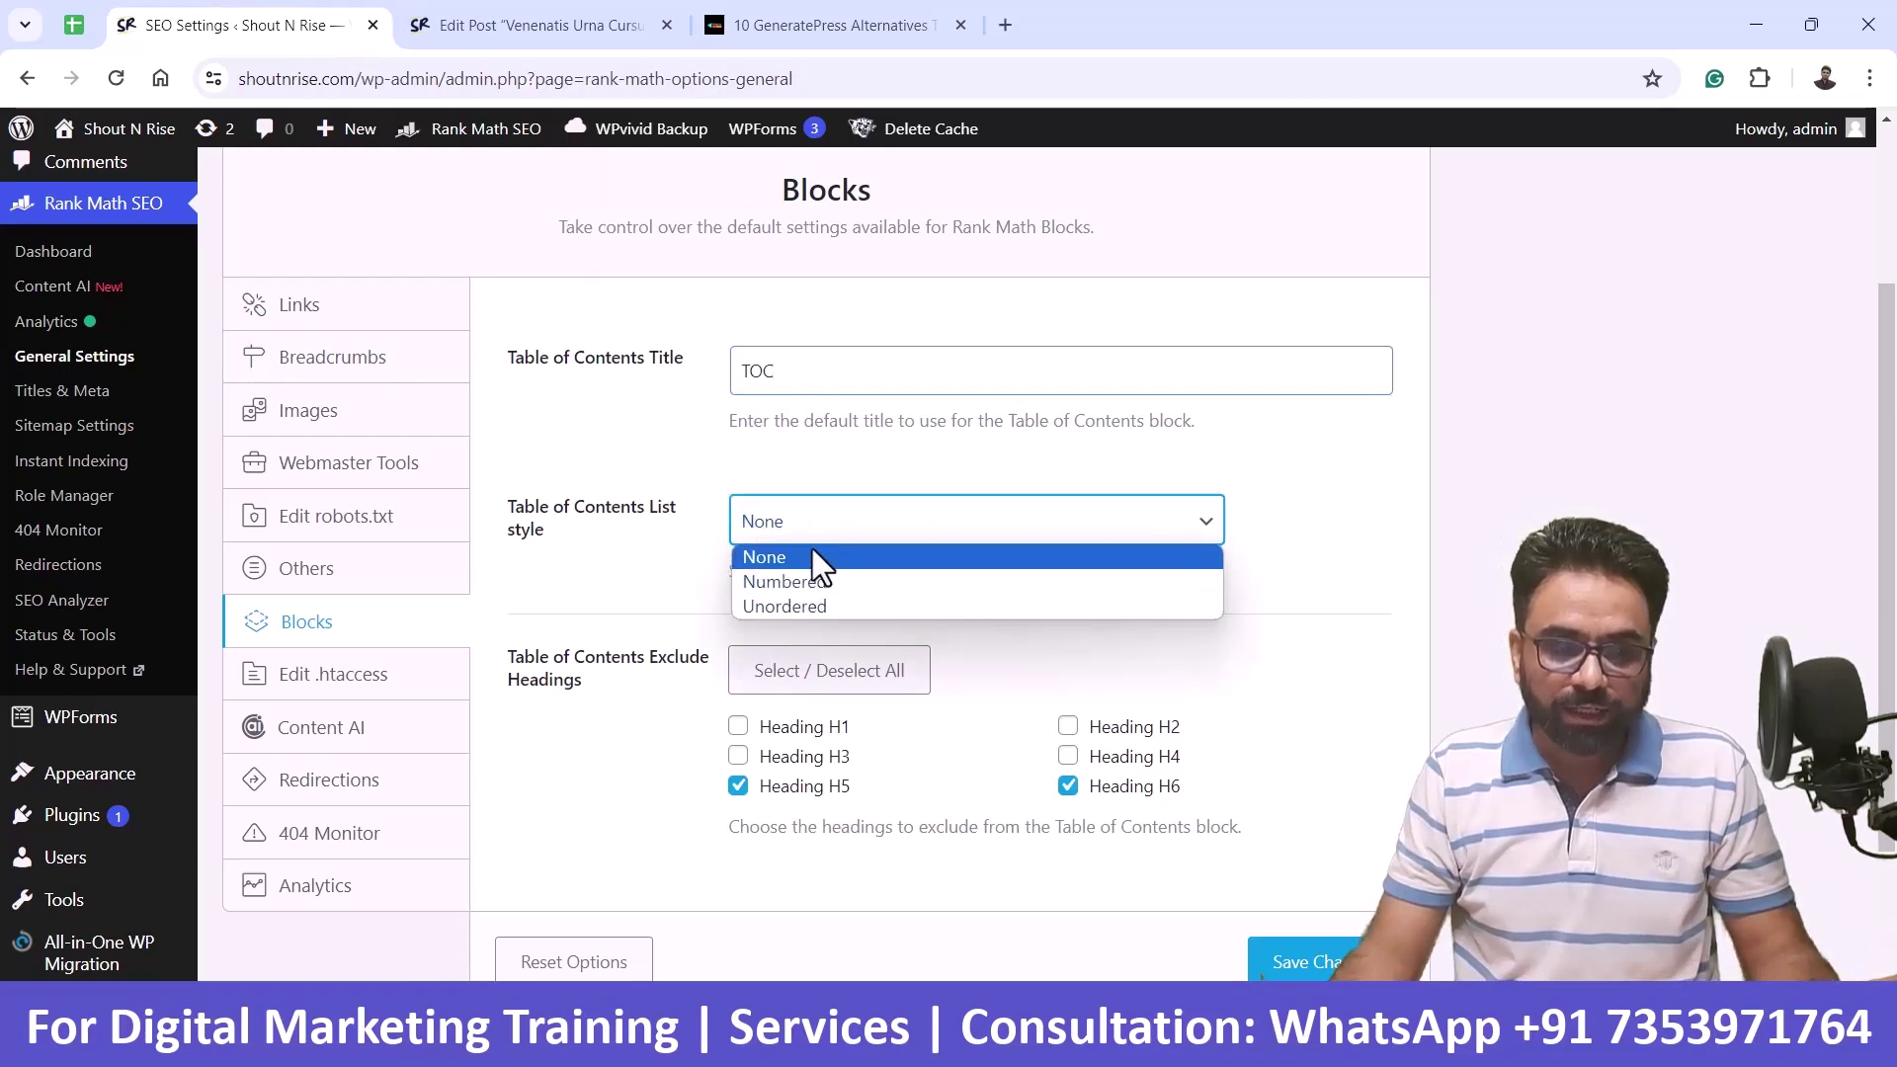
click(534, 11)
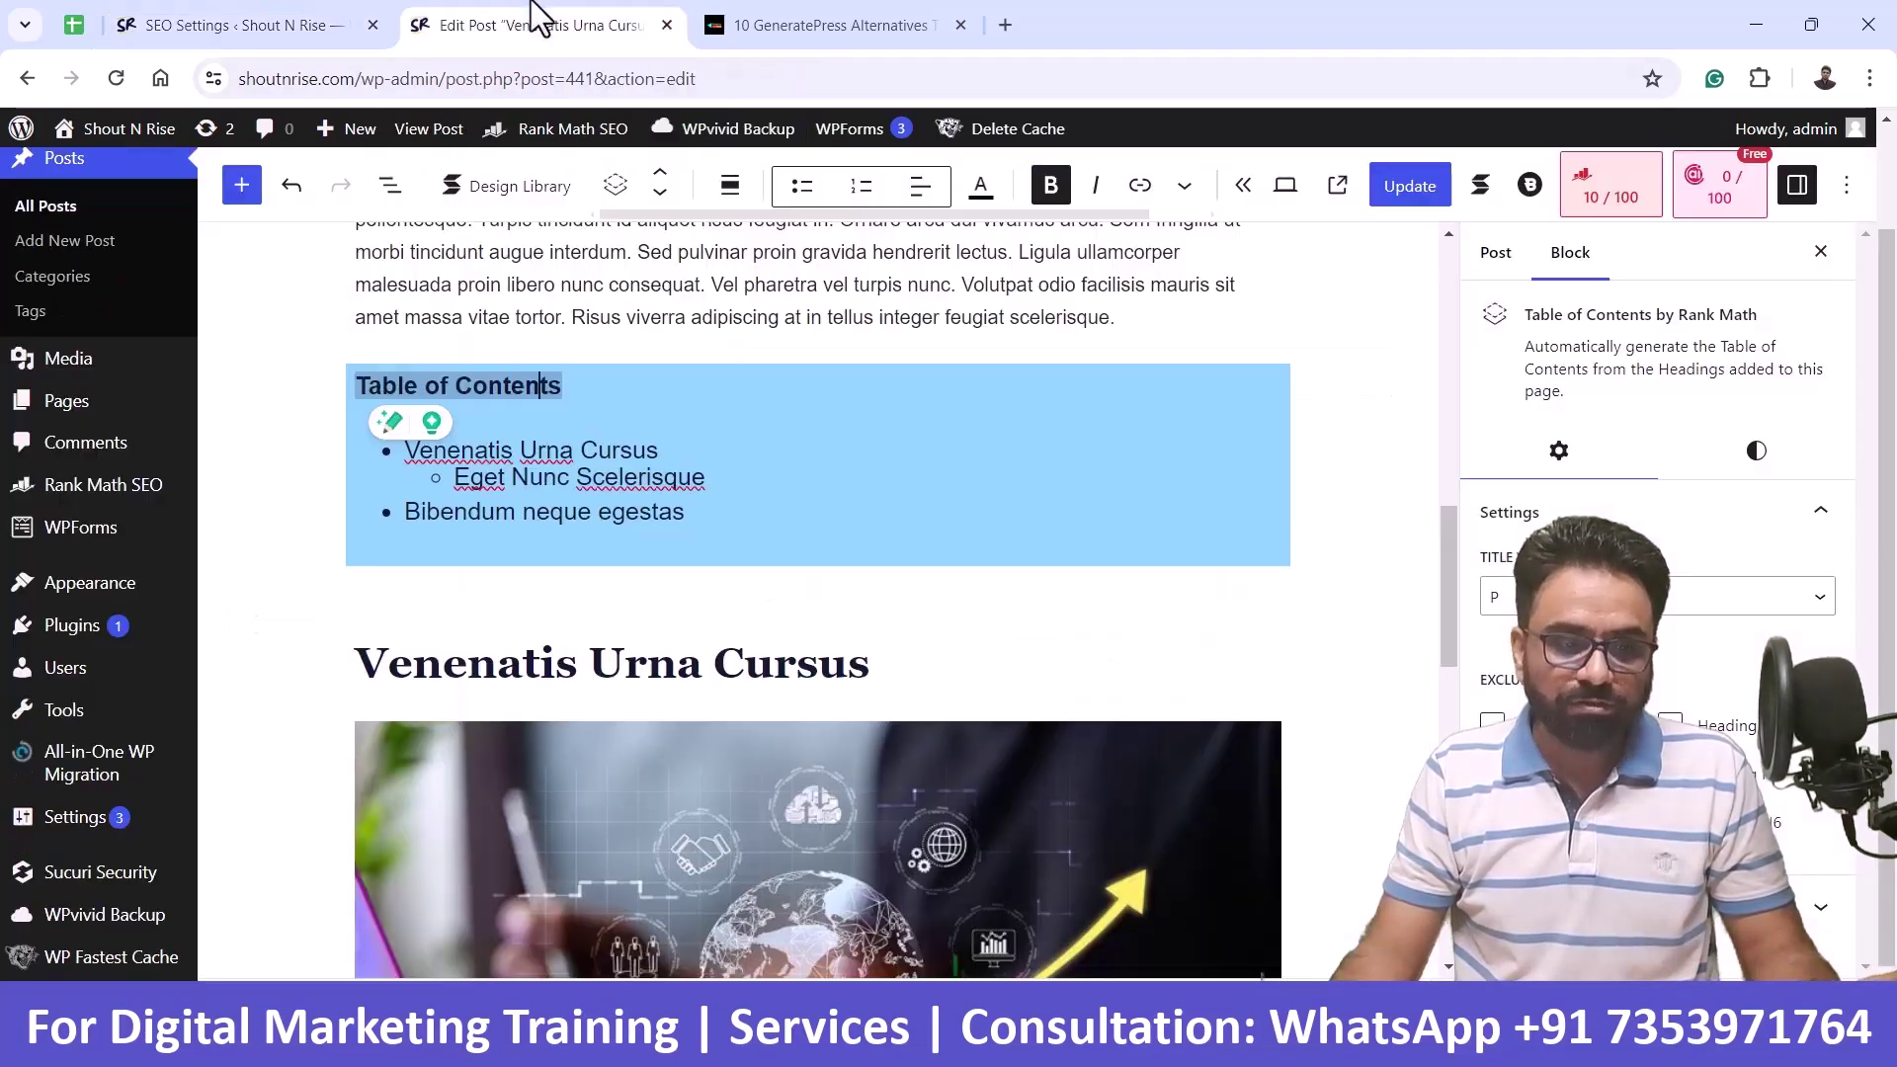
mouse_move(383, 460)
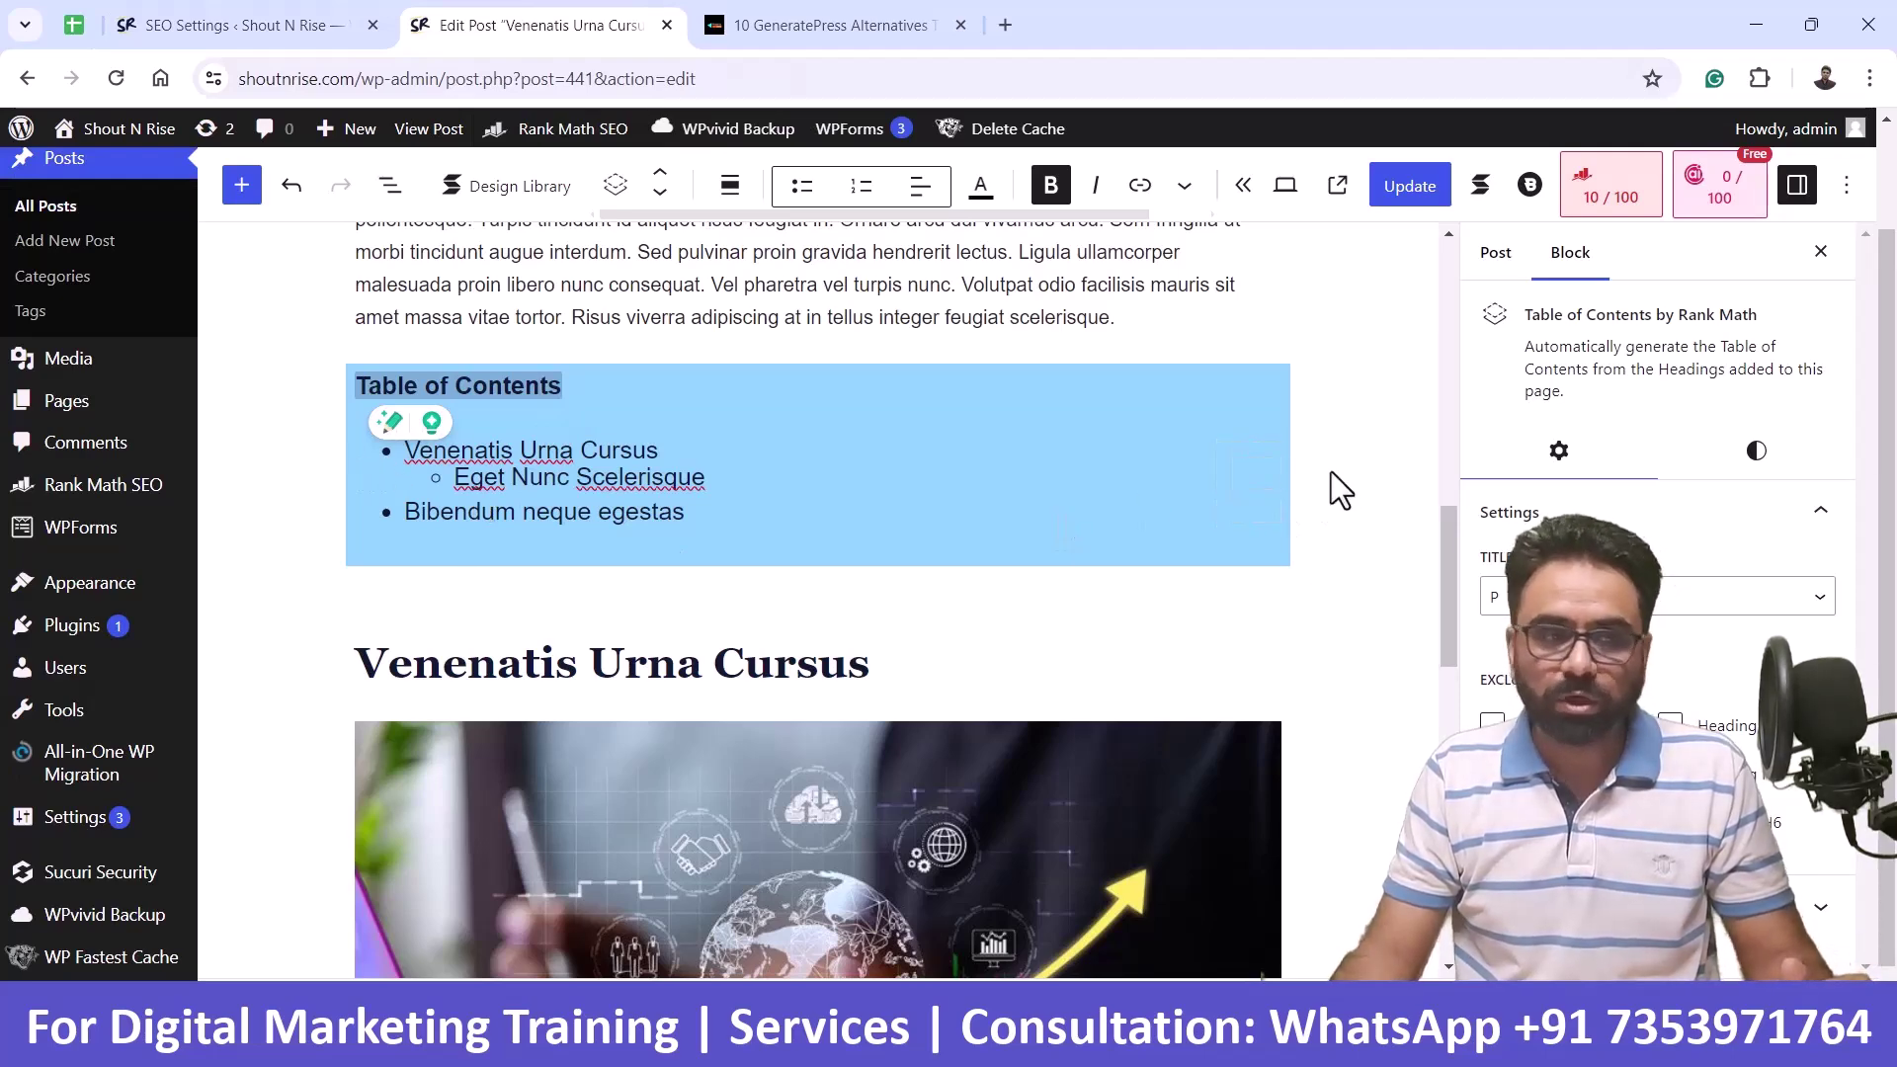
click(268, 24)
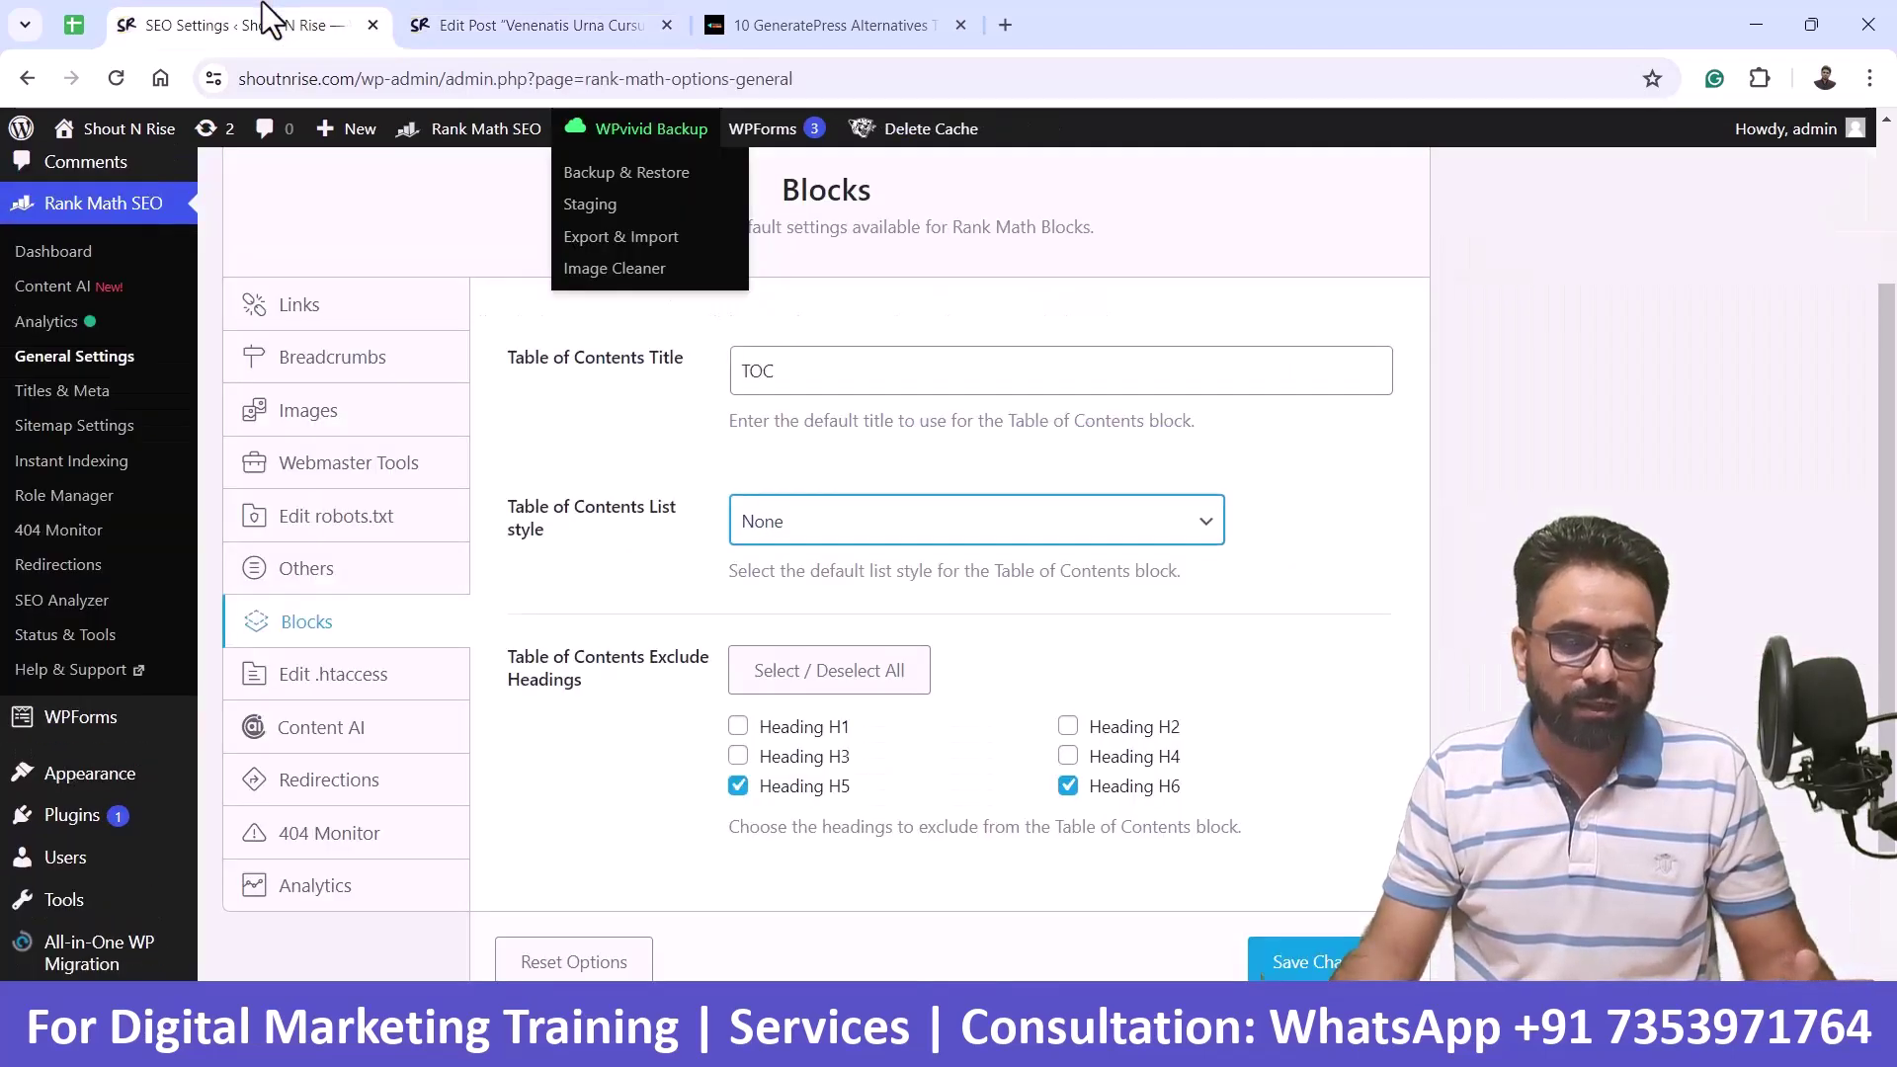
click(868, 541)
click(869, 583)
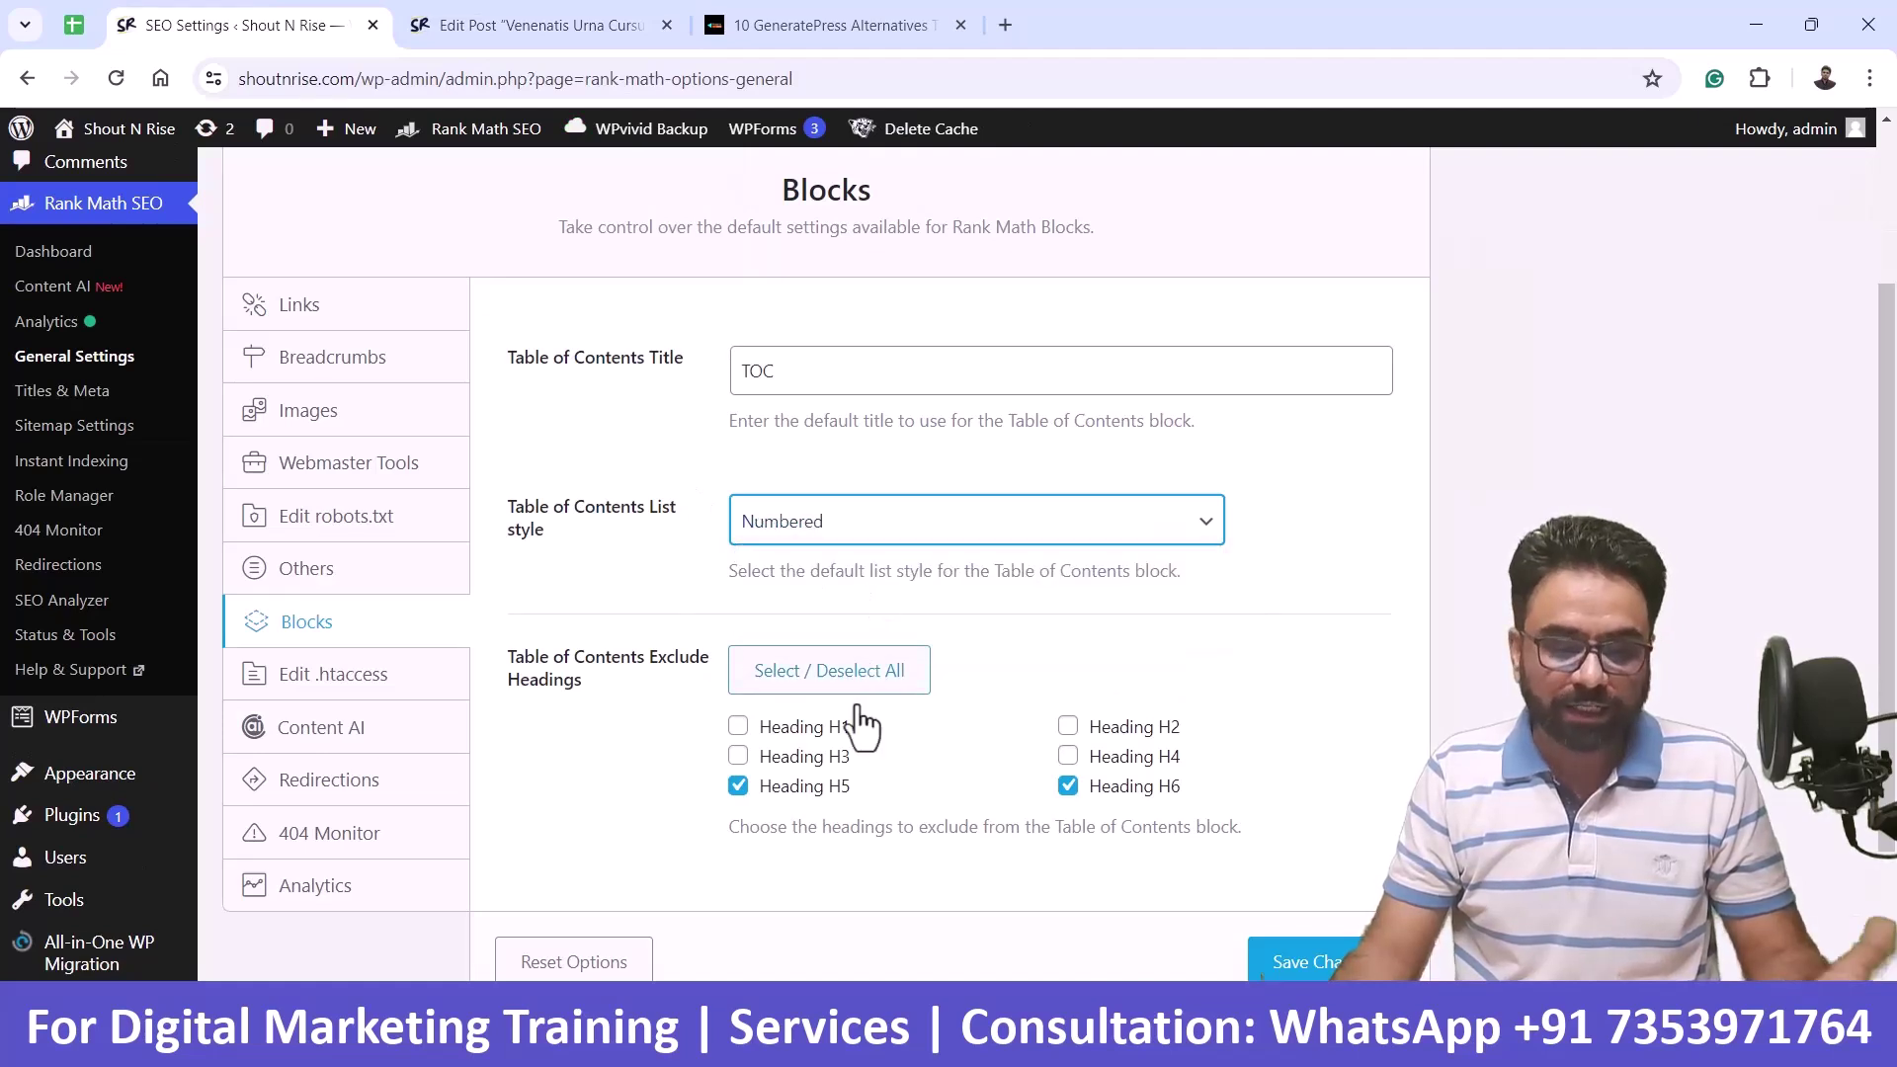
click(738, 786)
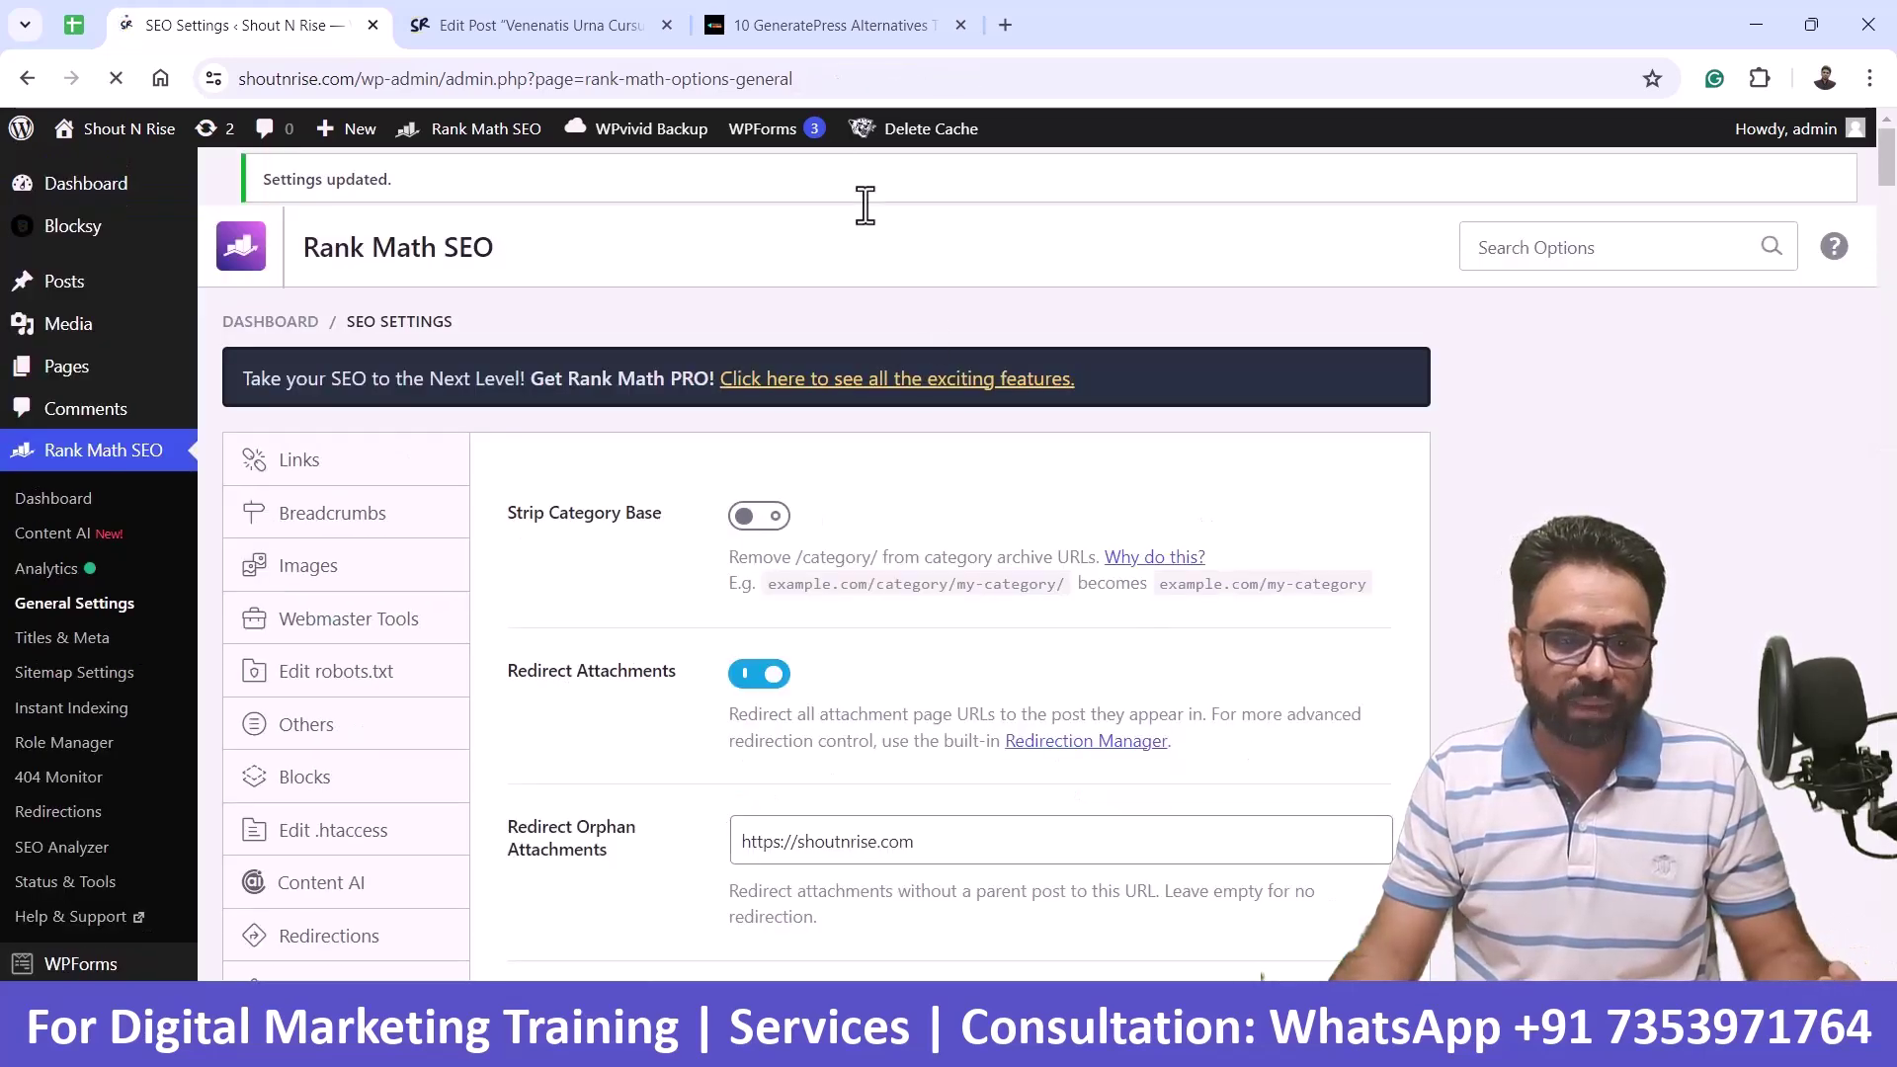
- Open the list of all posts in a new tab and open the draft "This is Test Post 1" for editing in another
mouse_move(127, 289)
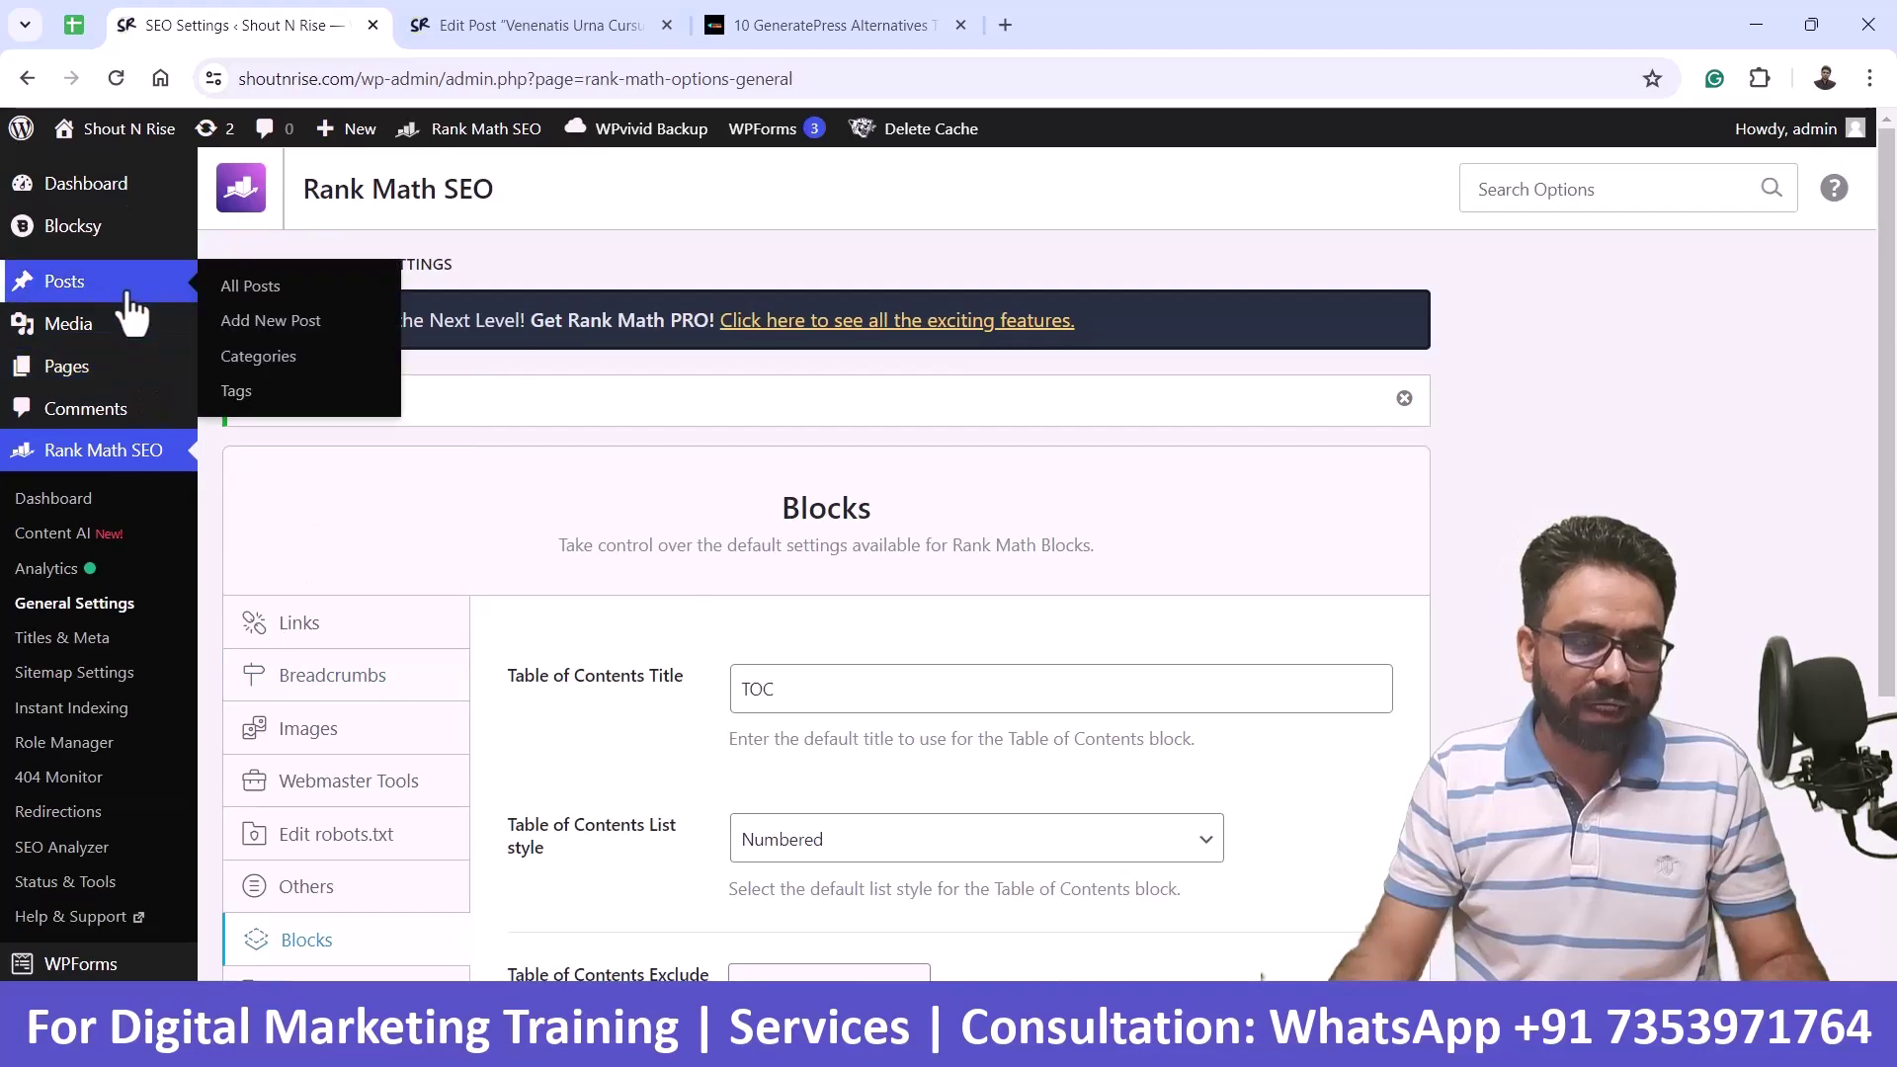
right_click(234, 295)
click(261, 310)
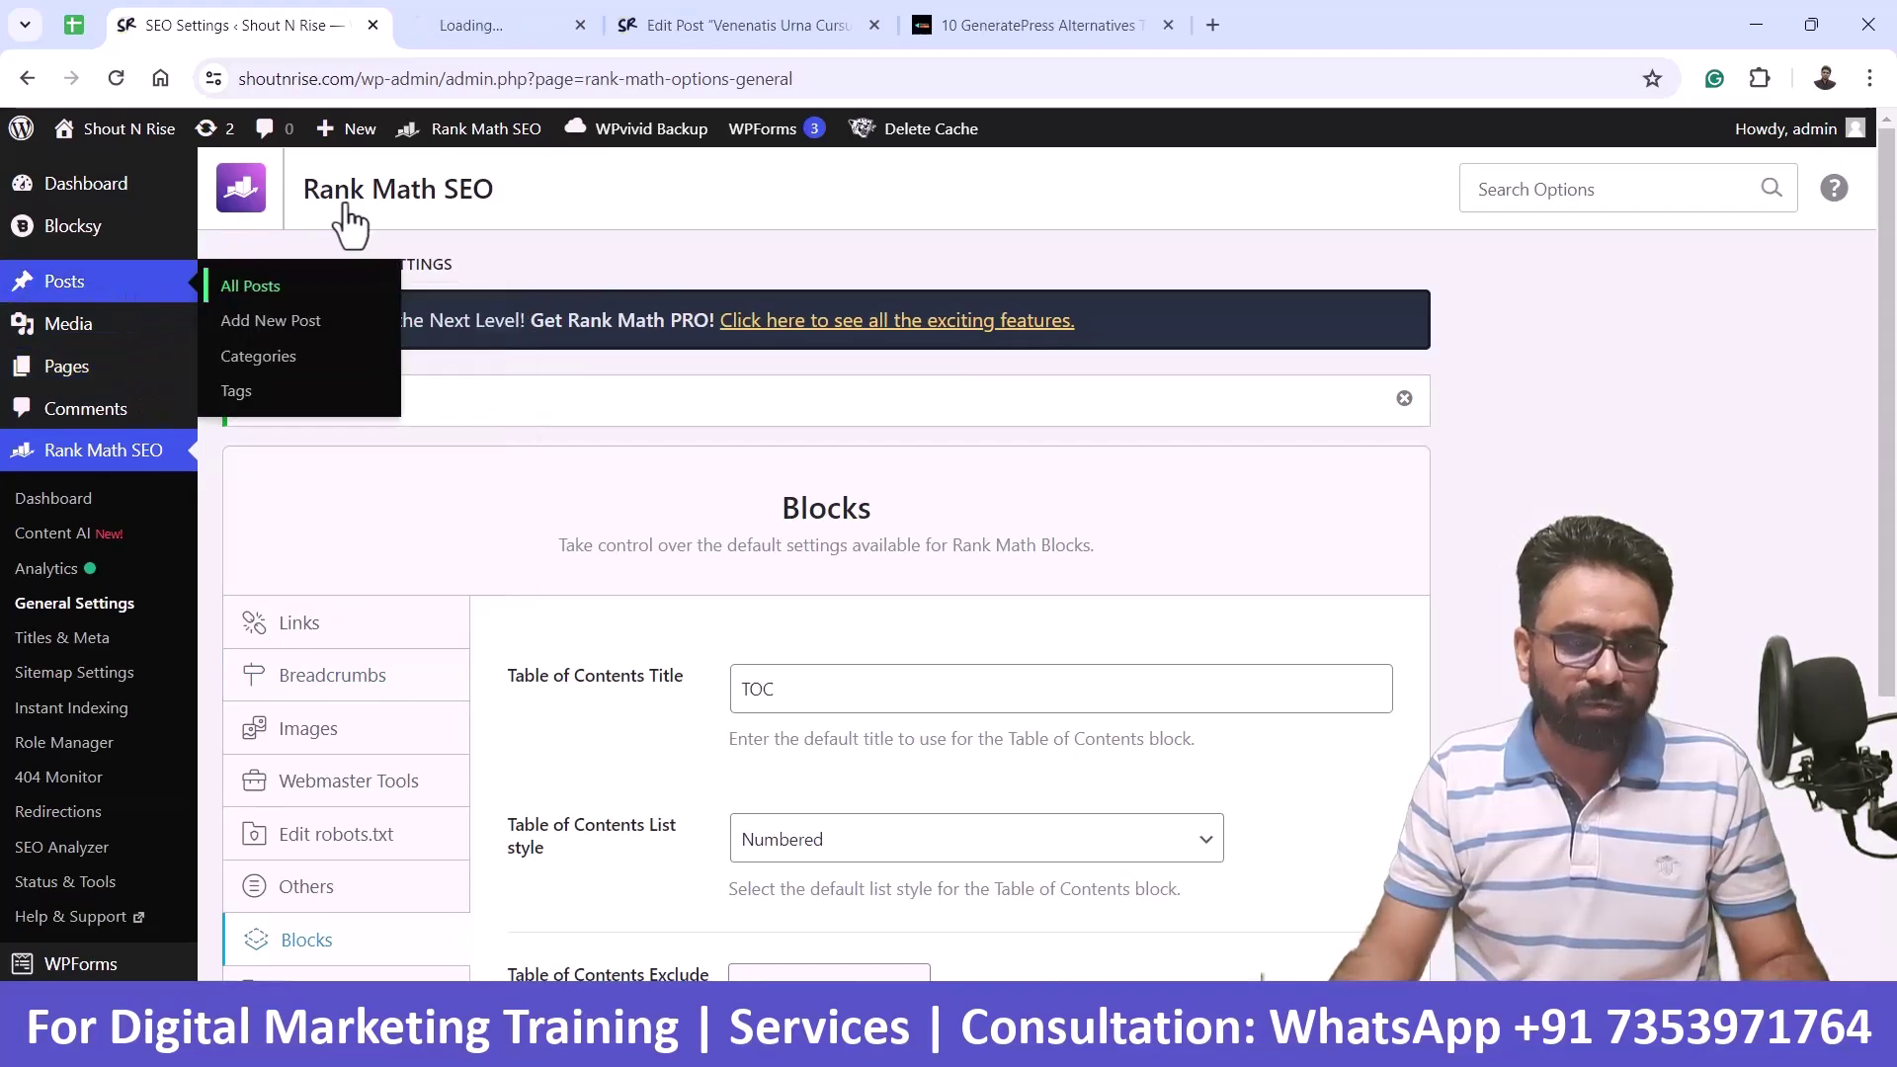
click(489, 22)
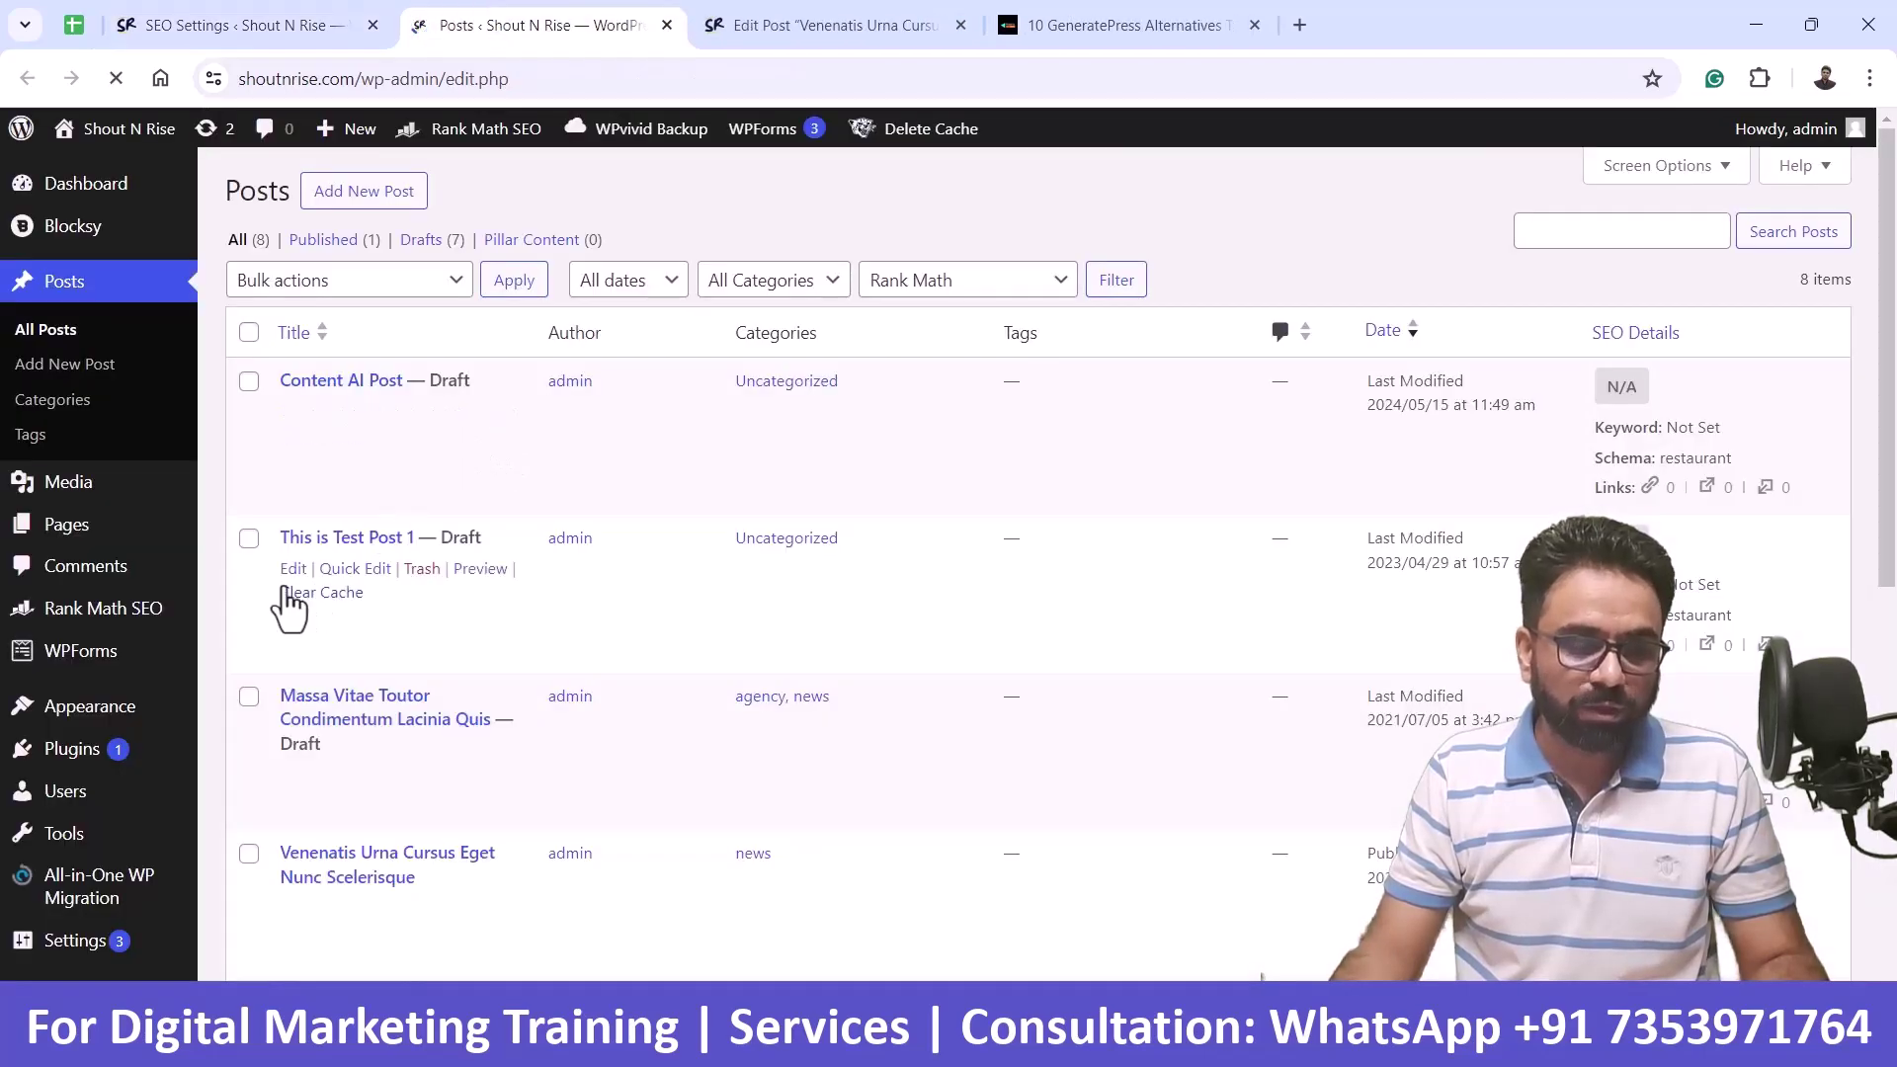
right_click(293, 571)
click(326, 595)
click(778, 11)
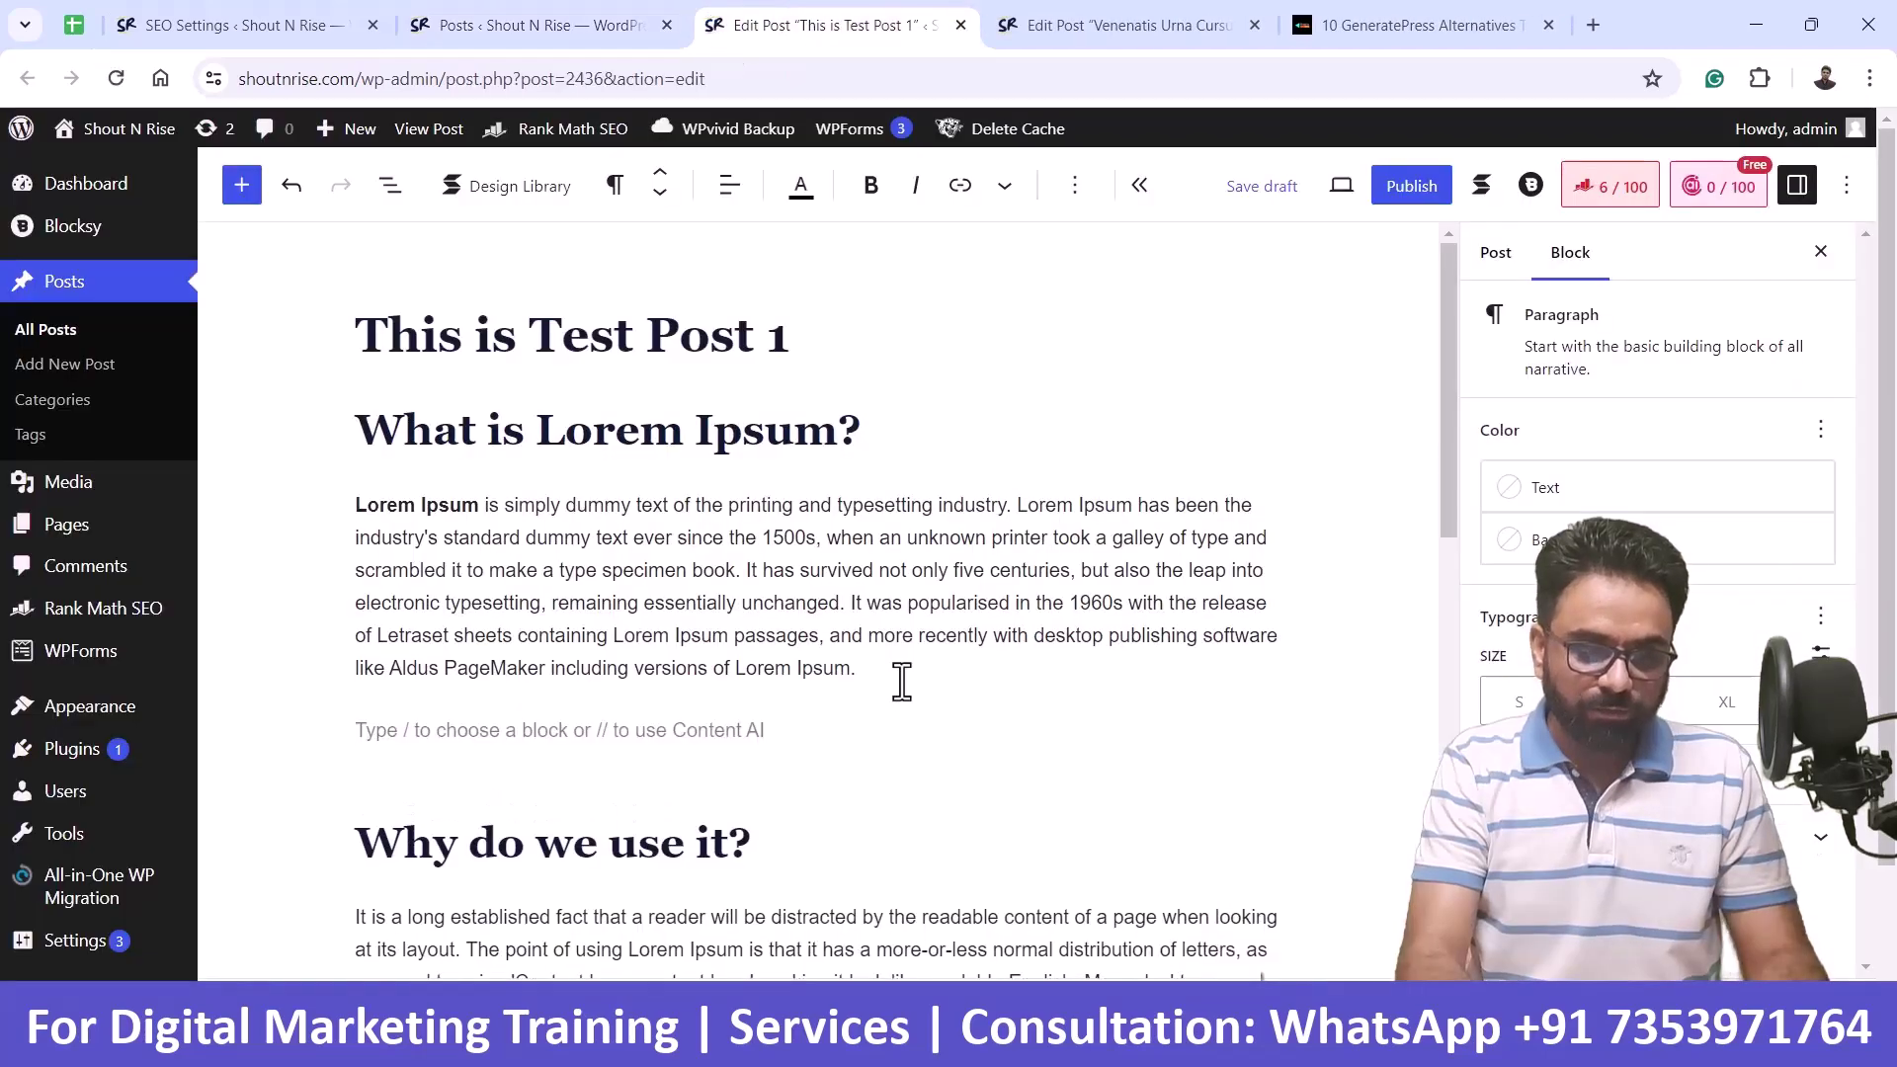
- Insert a Table of Contents by Rank Math block below the first Lorem Ipsum paragraph and select its title text
text(/tabl)
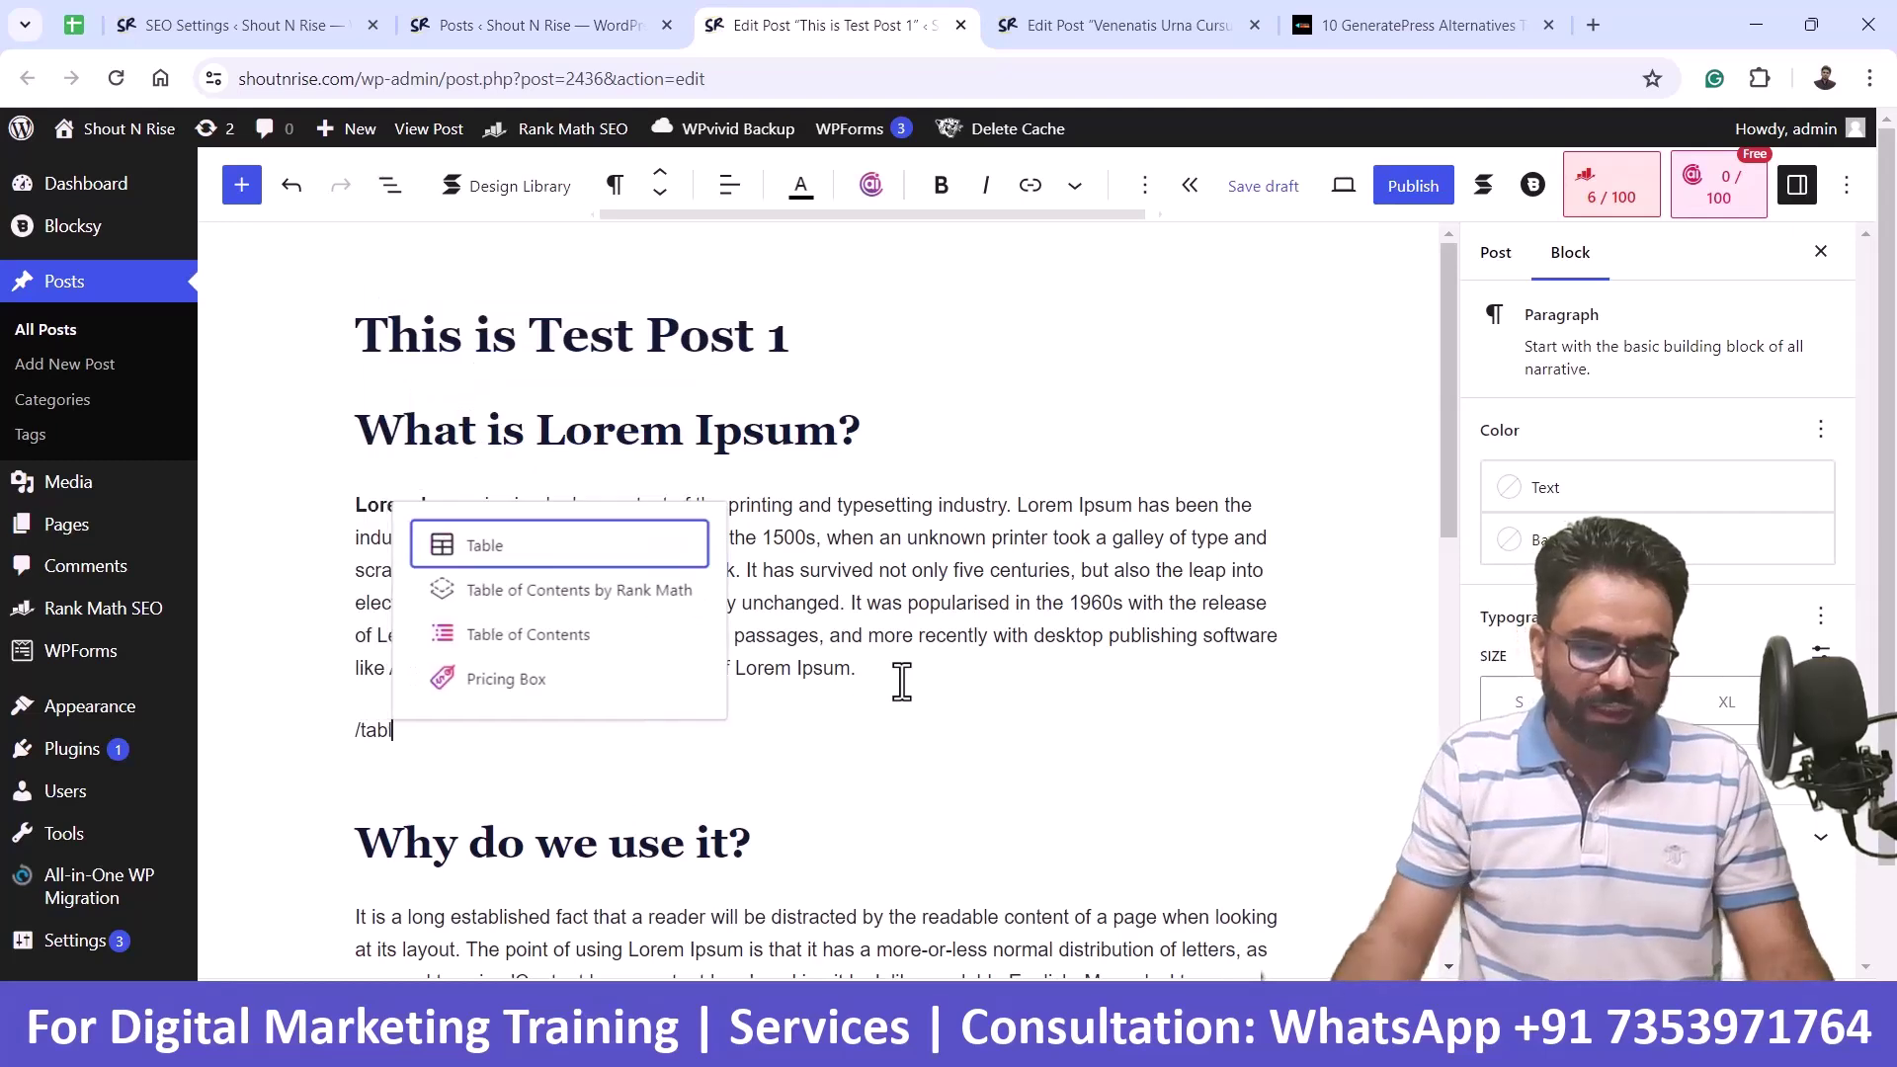
click(578, 591)
drag(447, 756, 370, 754)
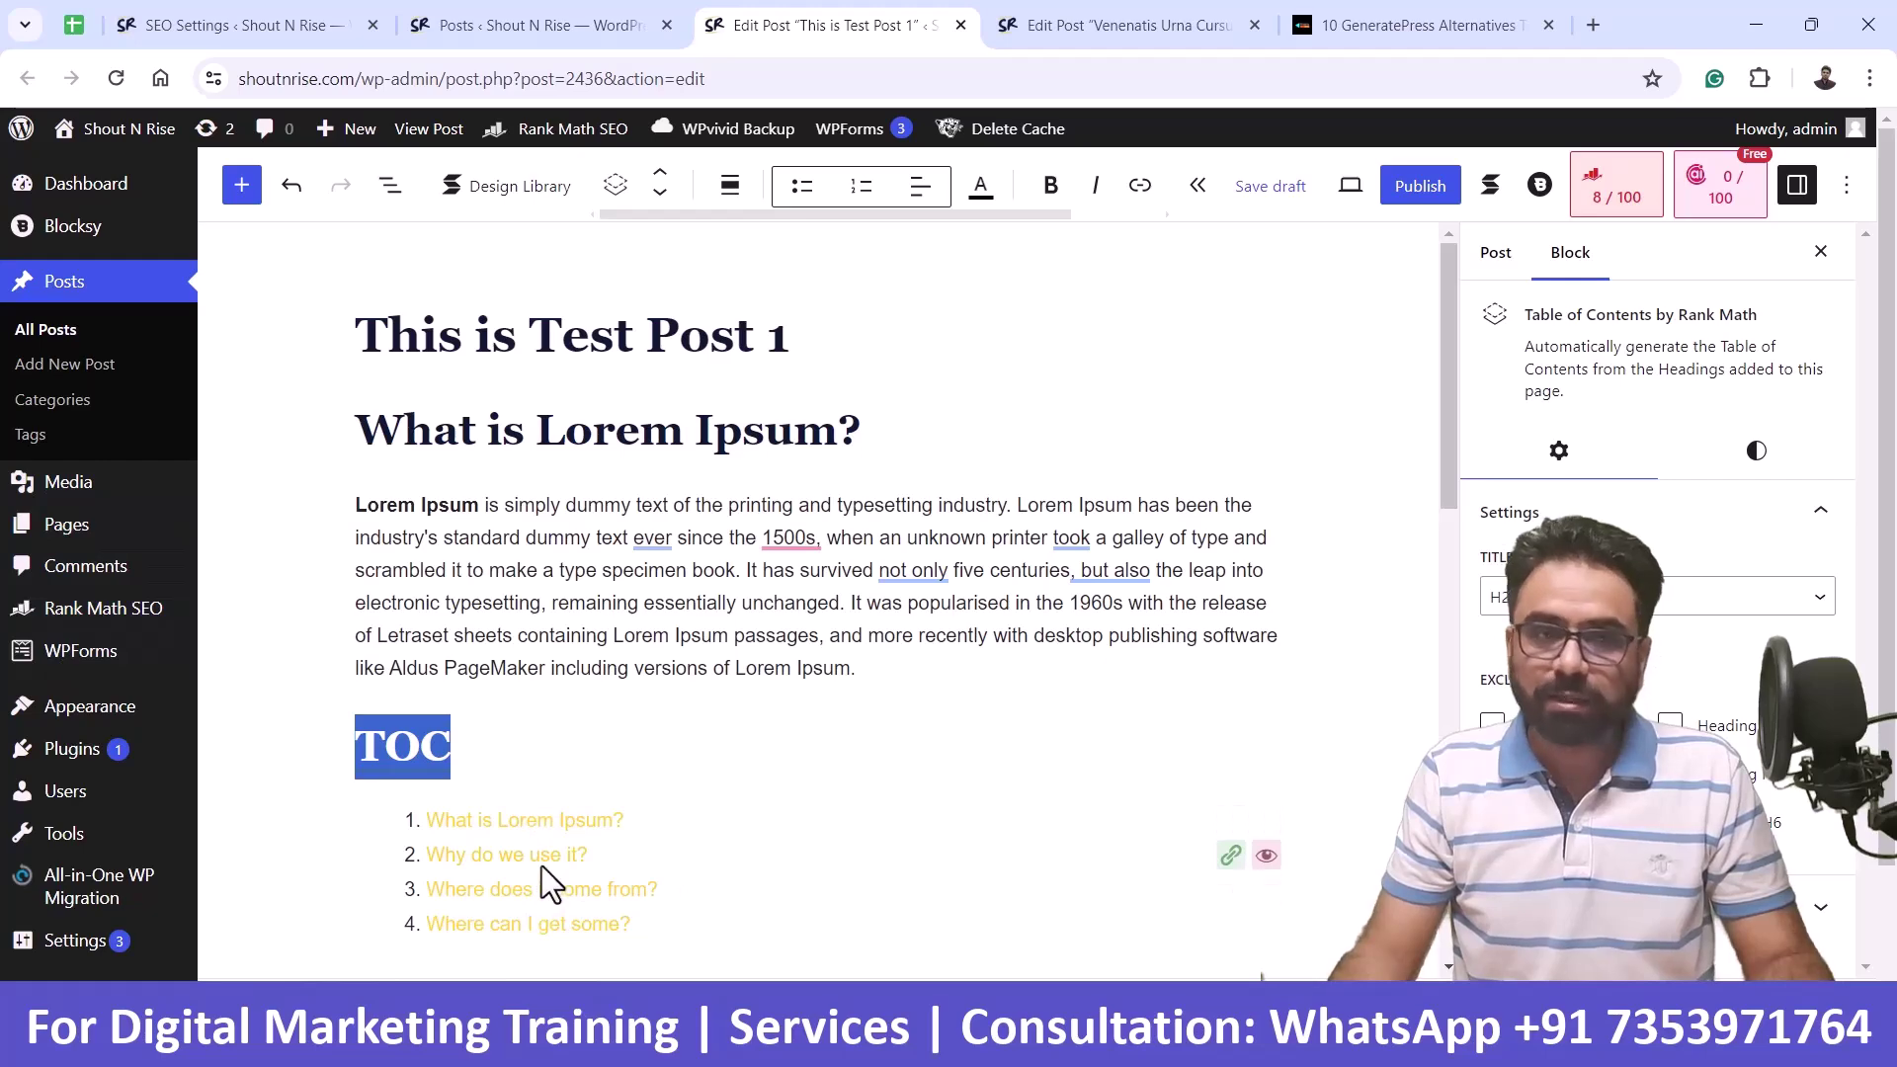
- Compare the saved Blocks defaults with the table of contents in the test post, and return to the Venenatis Urna Cursus post
click(267, 25)
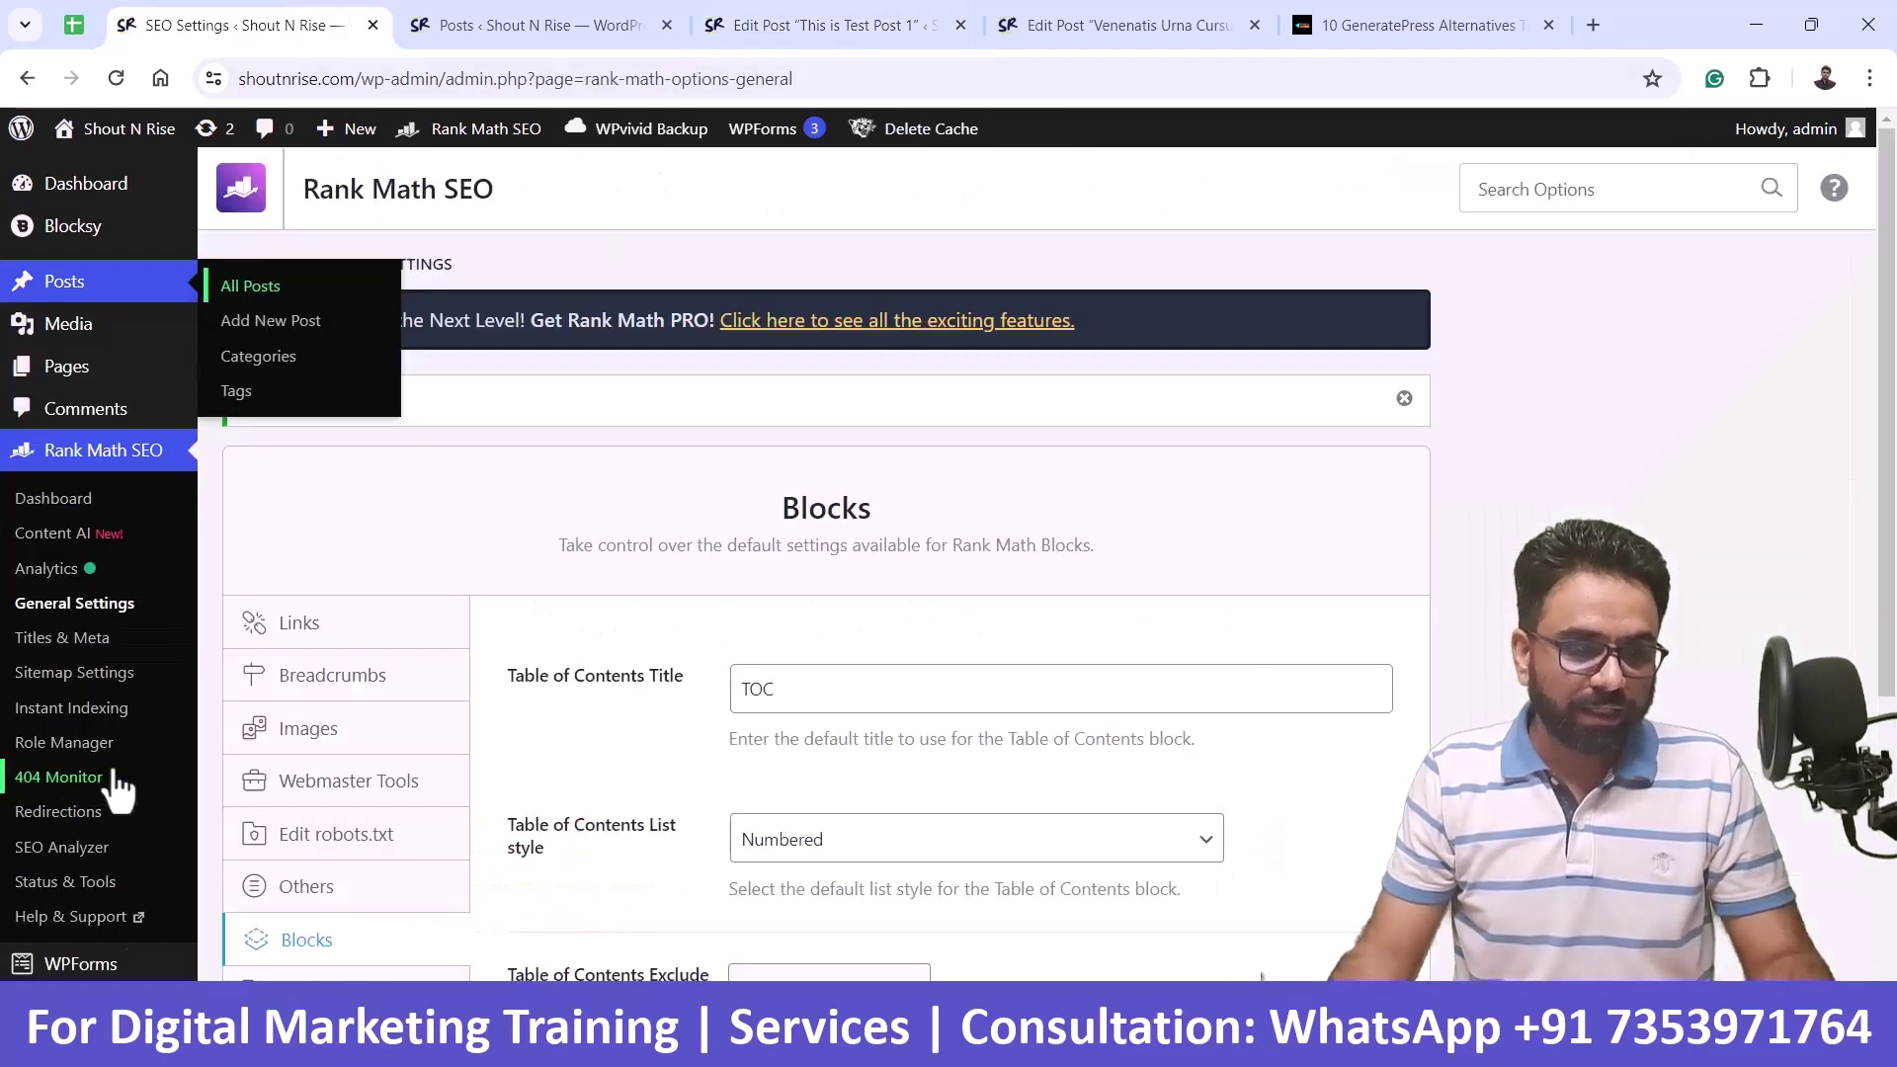
scroll(771, 746, down, 4)
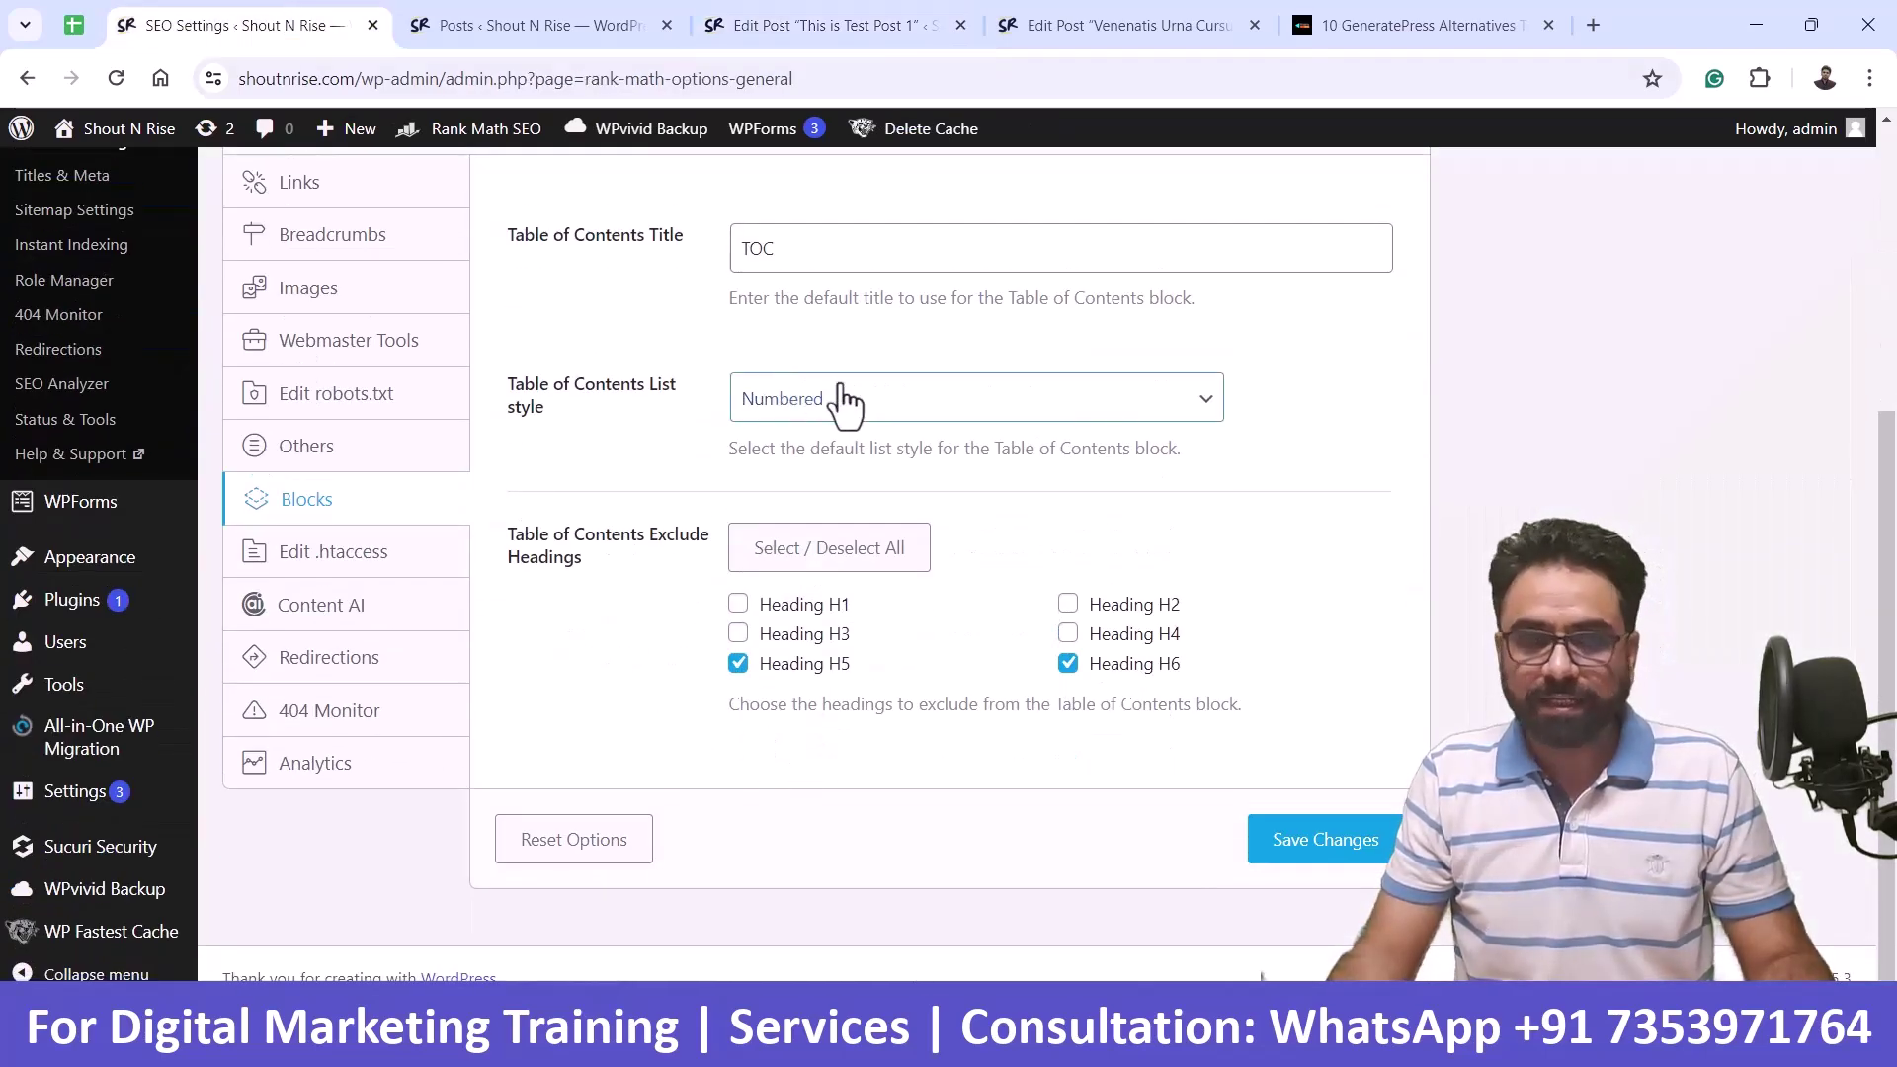
click(839, 14)
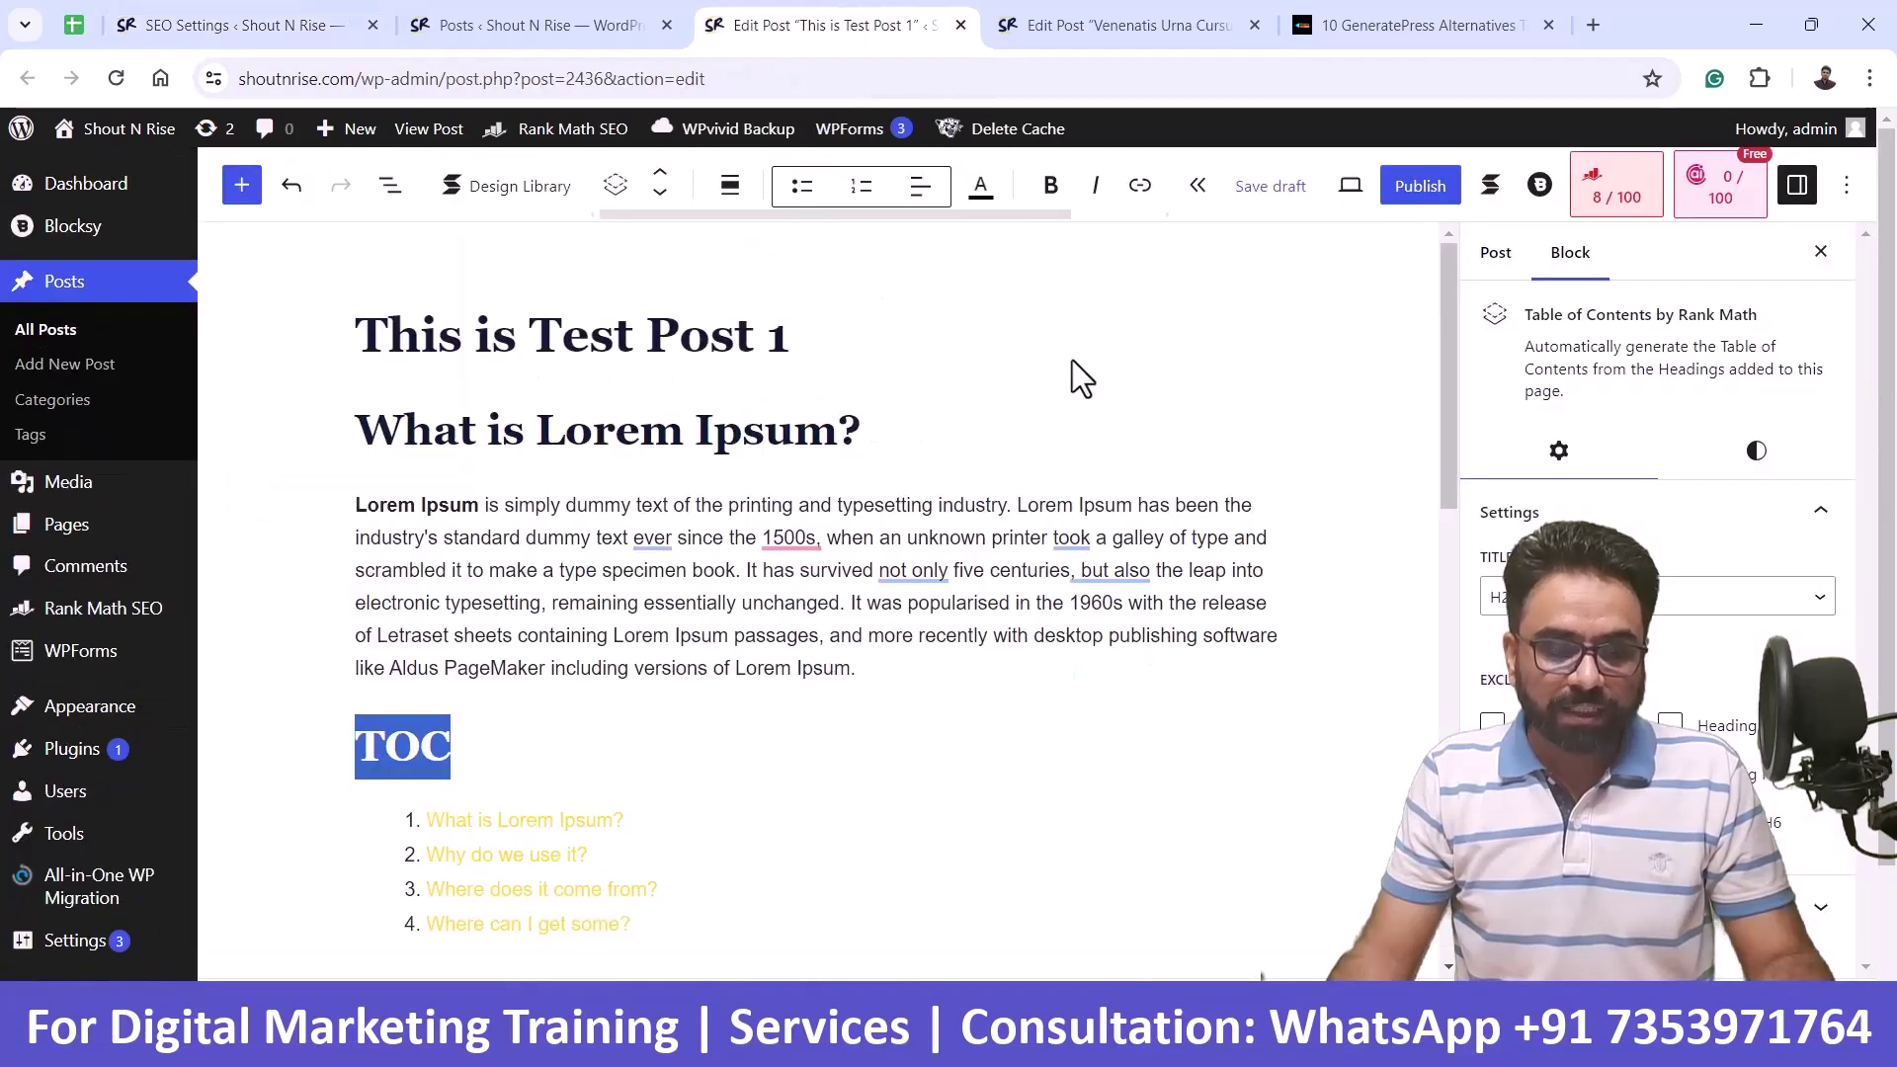
scroll(1086, 375, down, 1)
click(1249, 10)
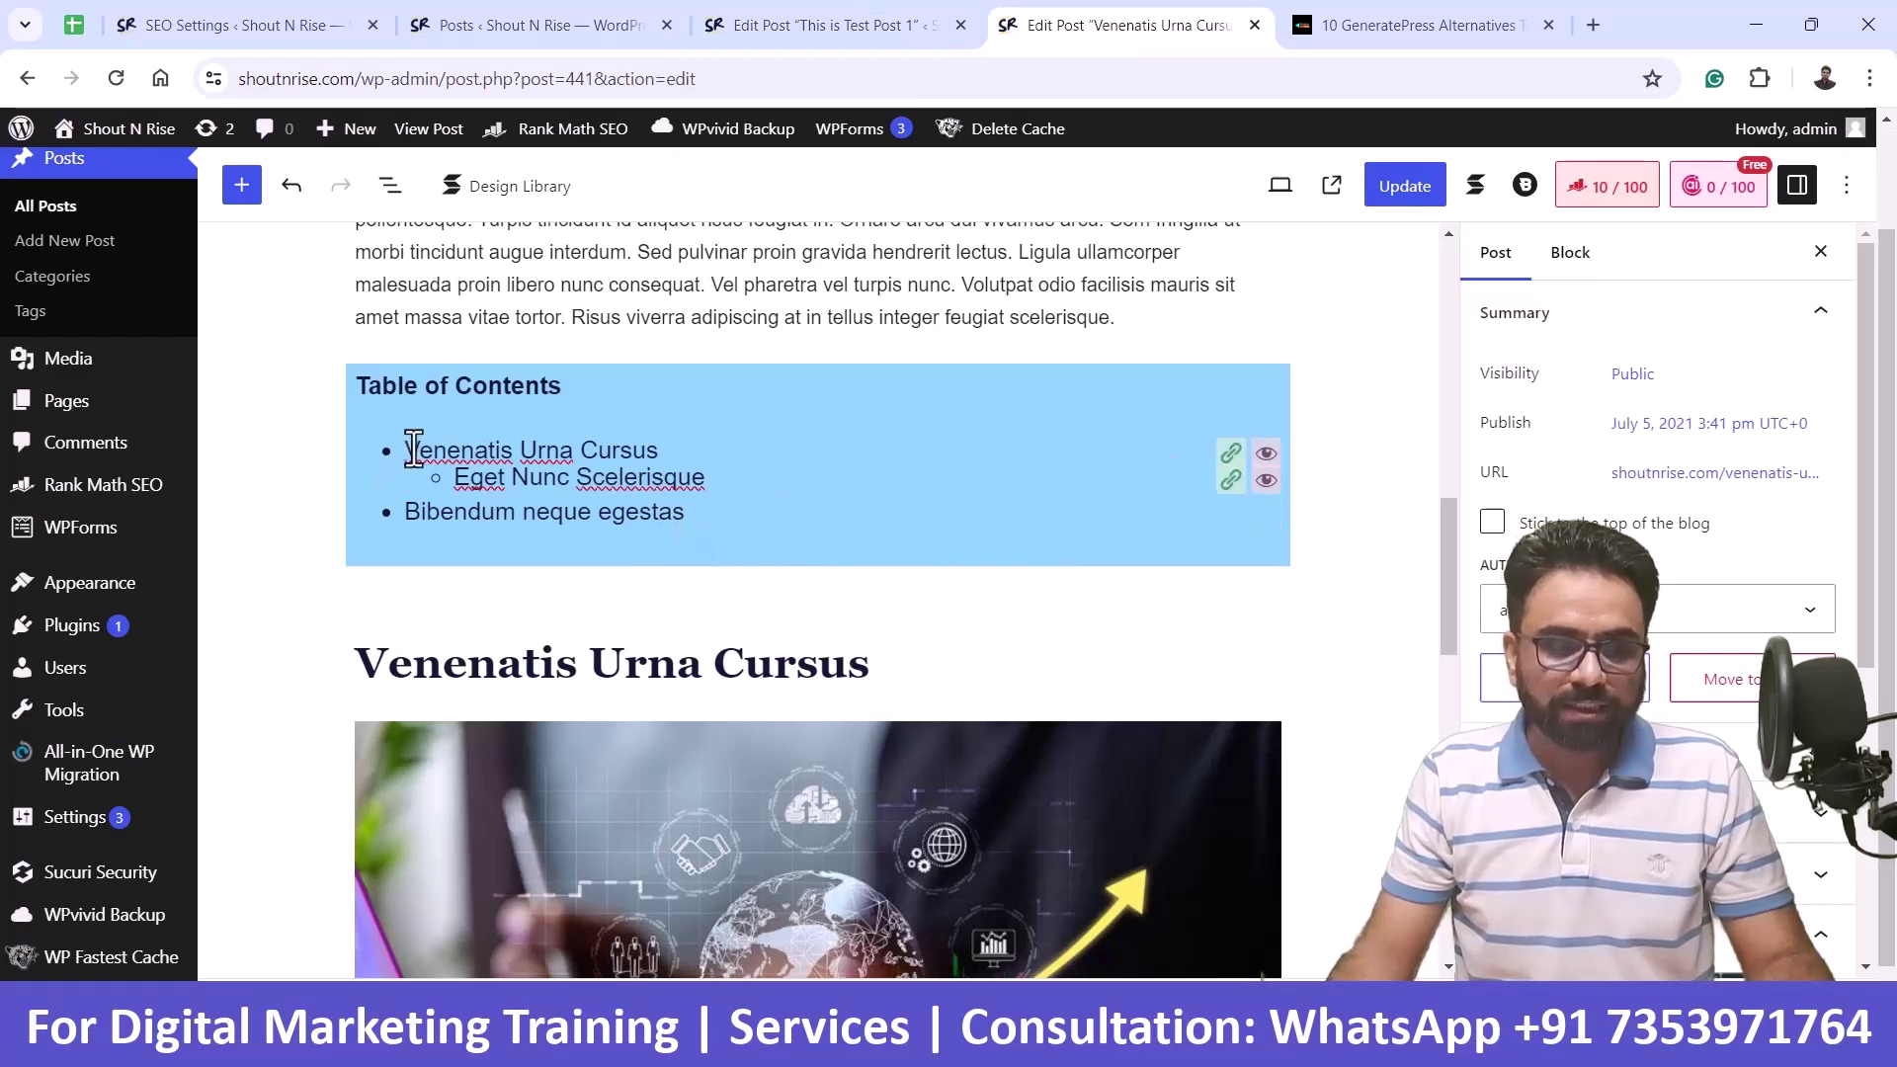
- Select the Venenatis Urna Cursus entry in the table of contents and update the post
drag(405, 452, 652, 460)
click(667, 458)
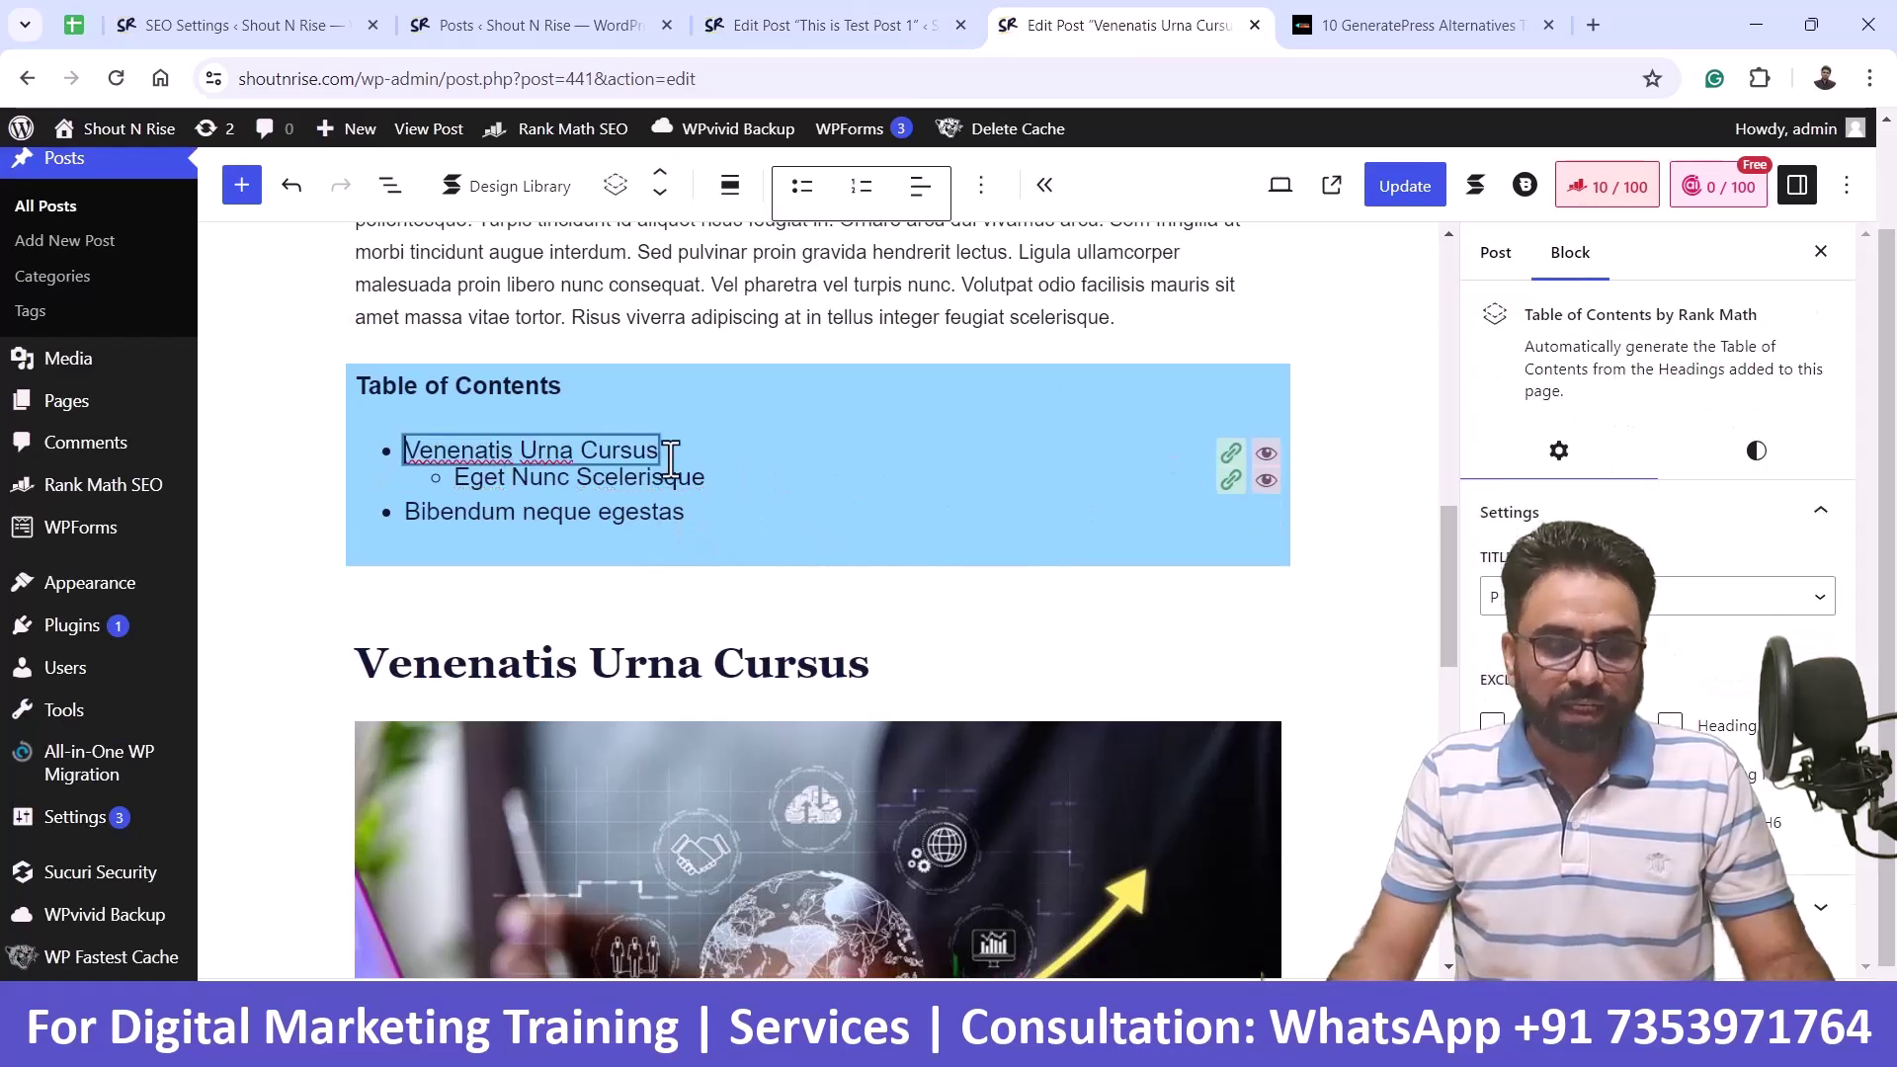
drag(653, 449, 421, 456)
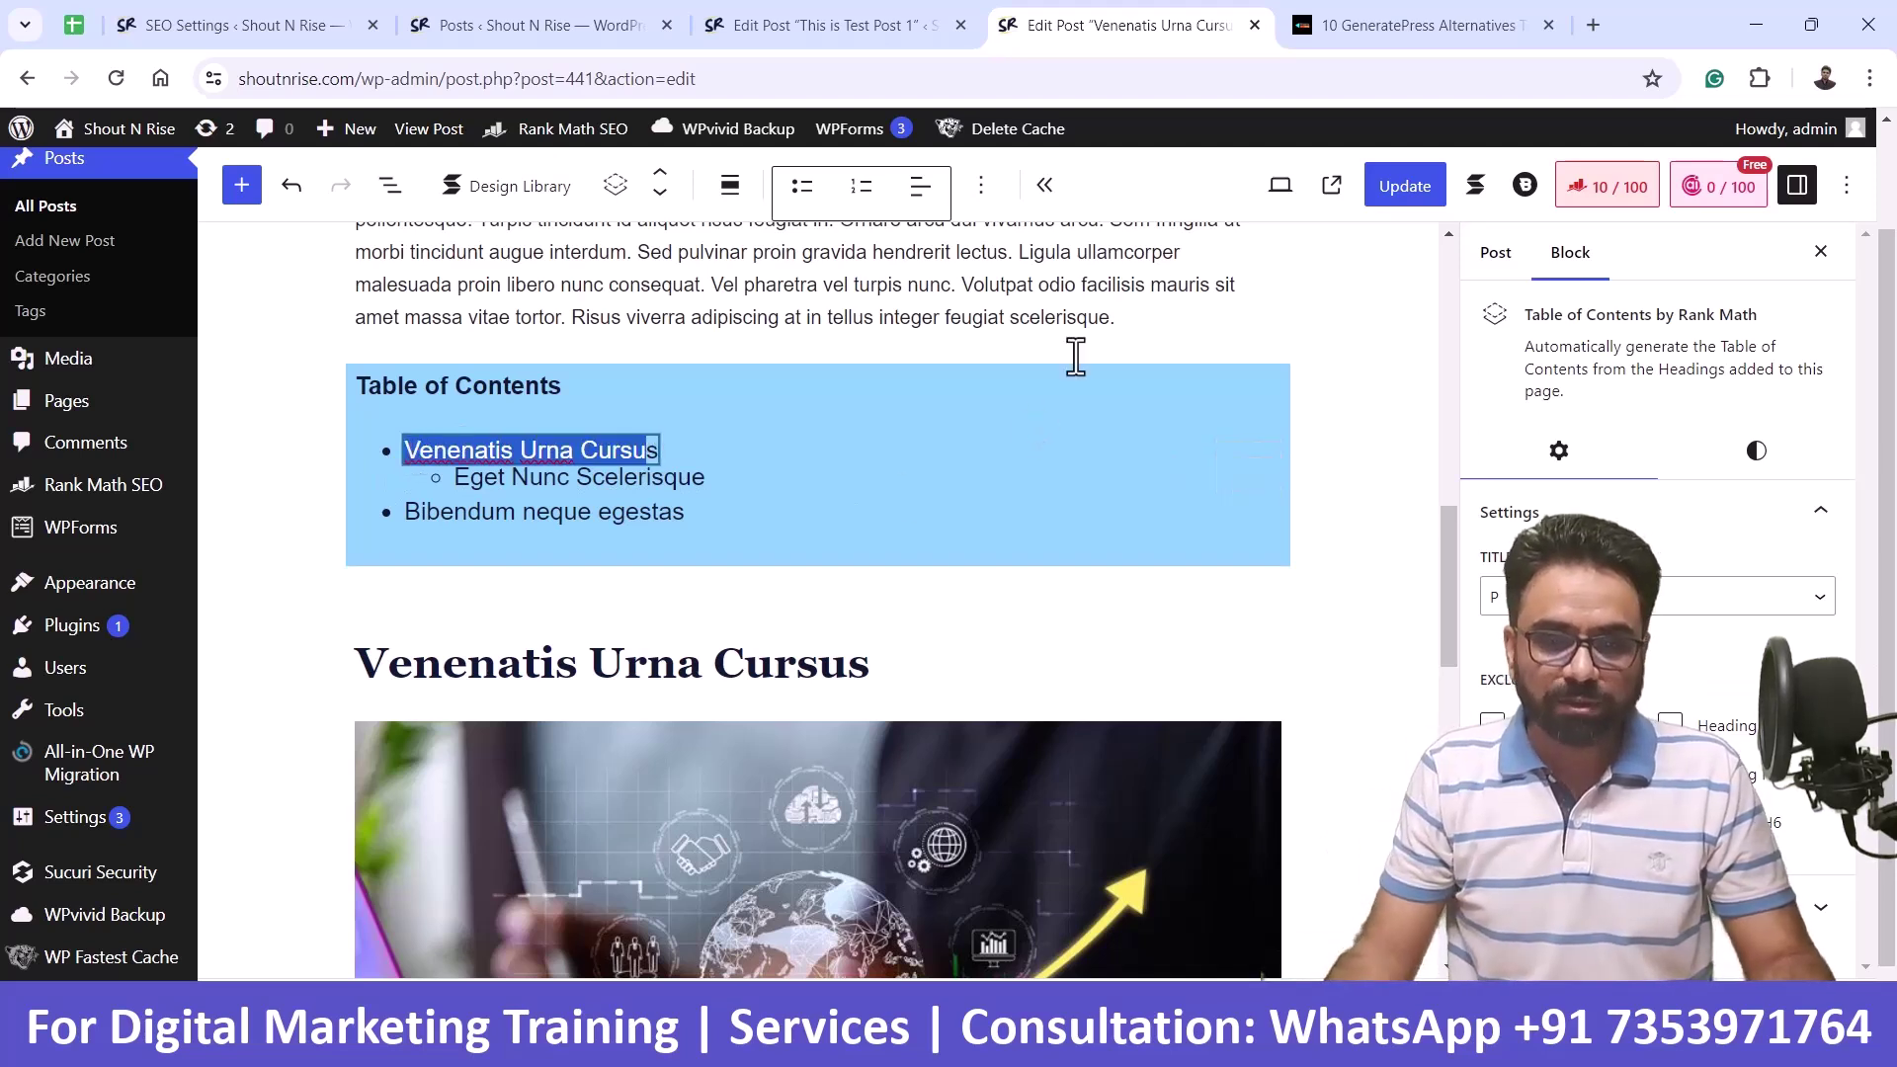
click(1421, 197)
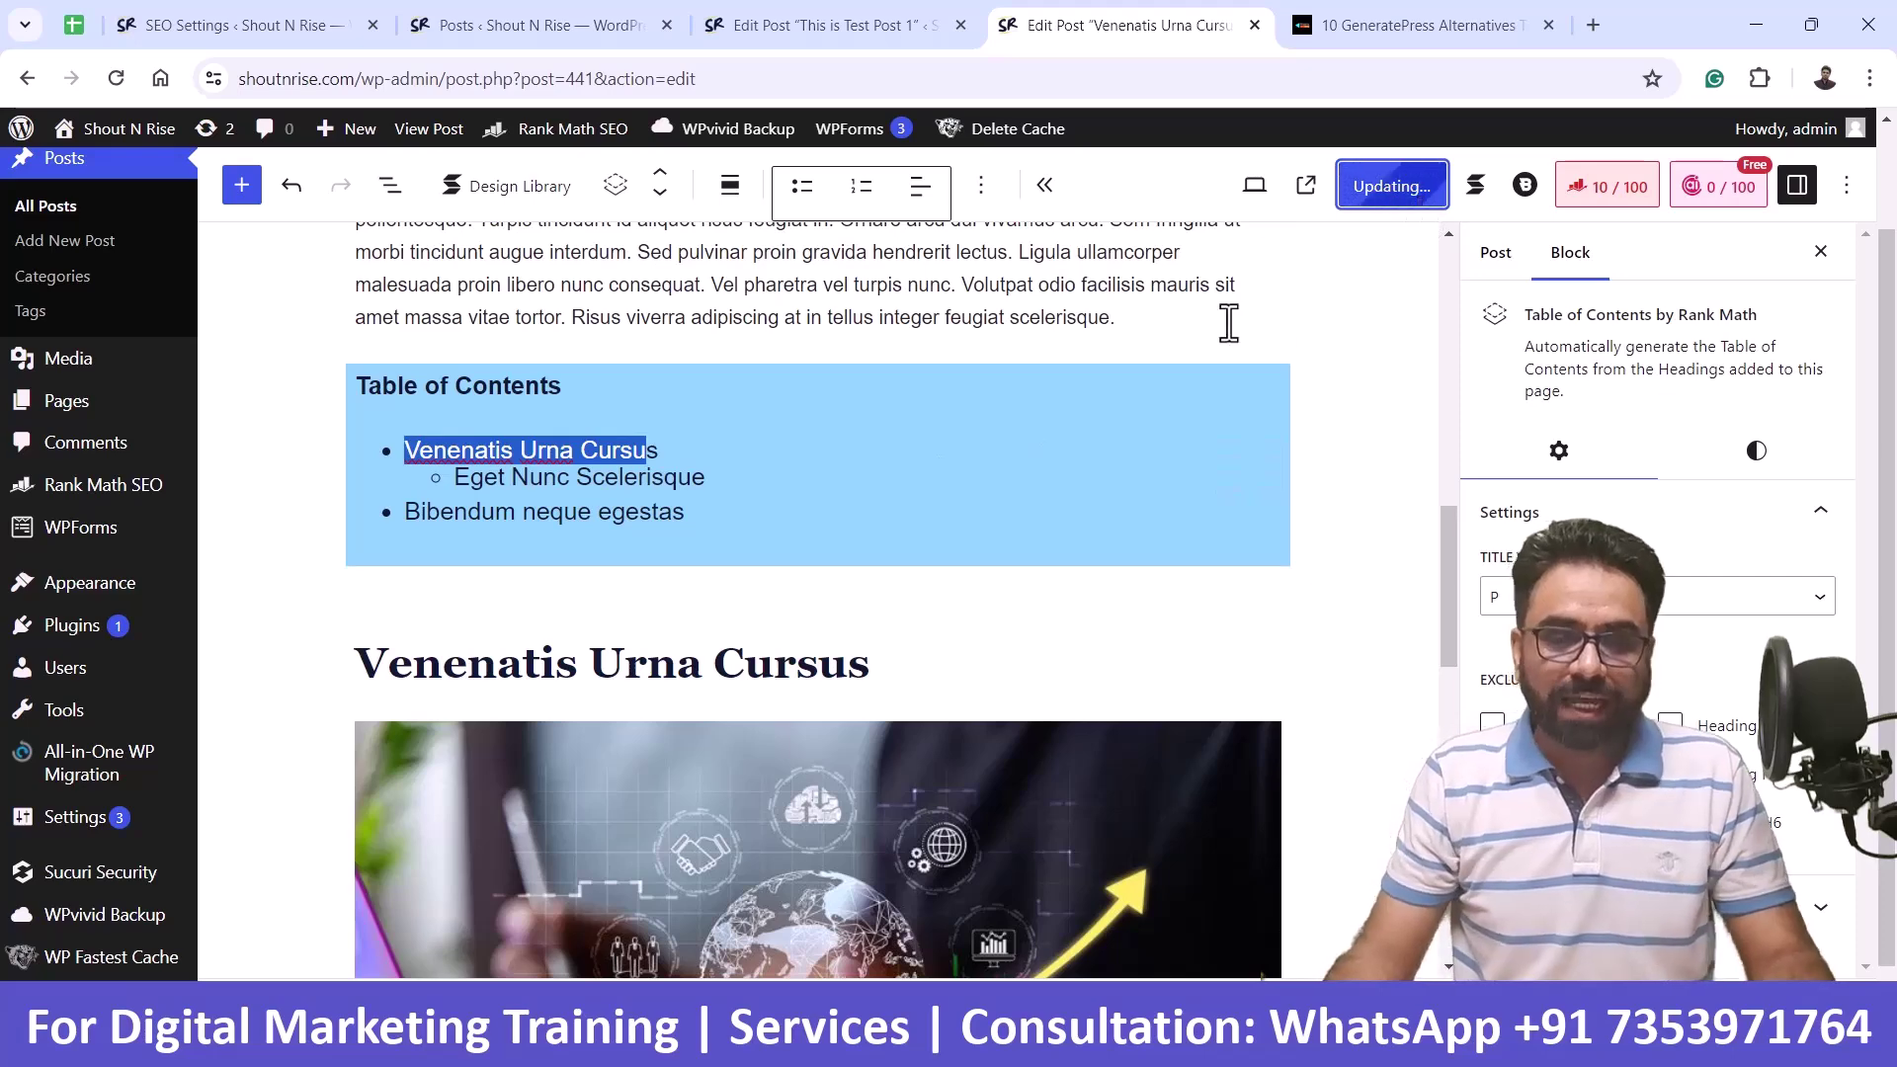
- Open the published page of the Venenatis Urna Cursus post from the URL in its post settings
scroll(1185, 425, down, 5)
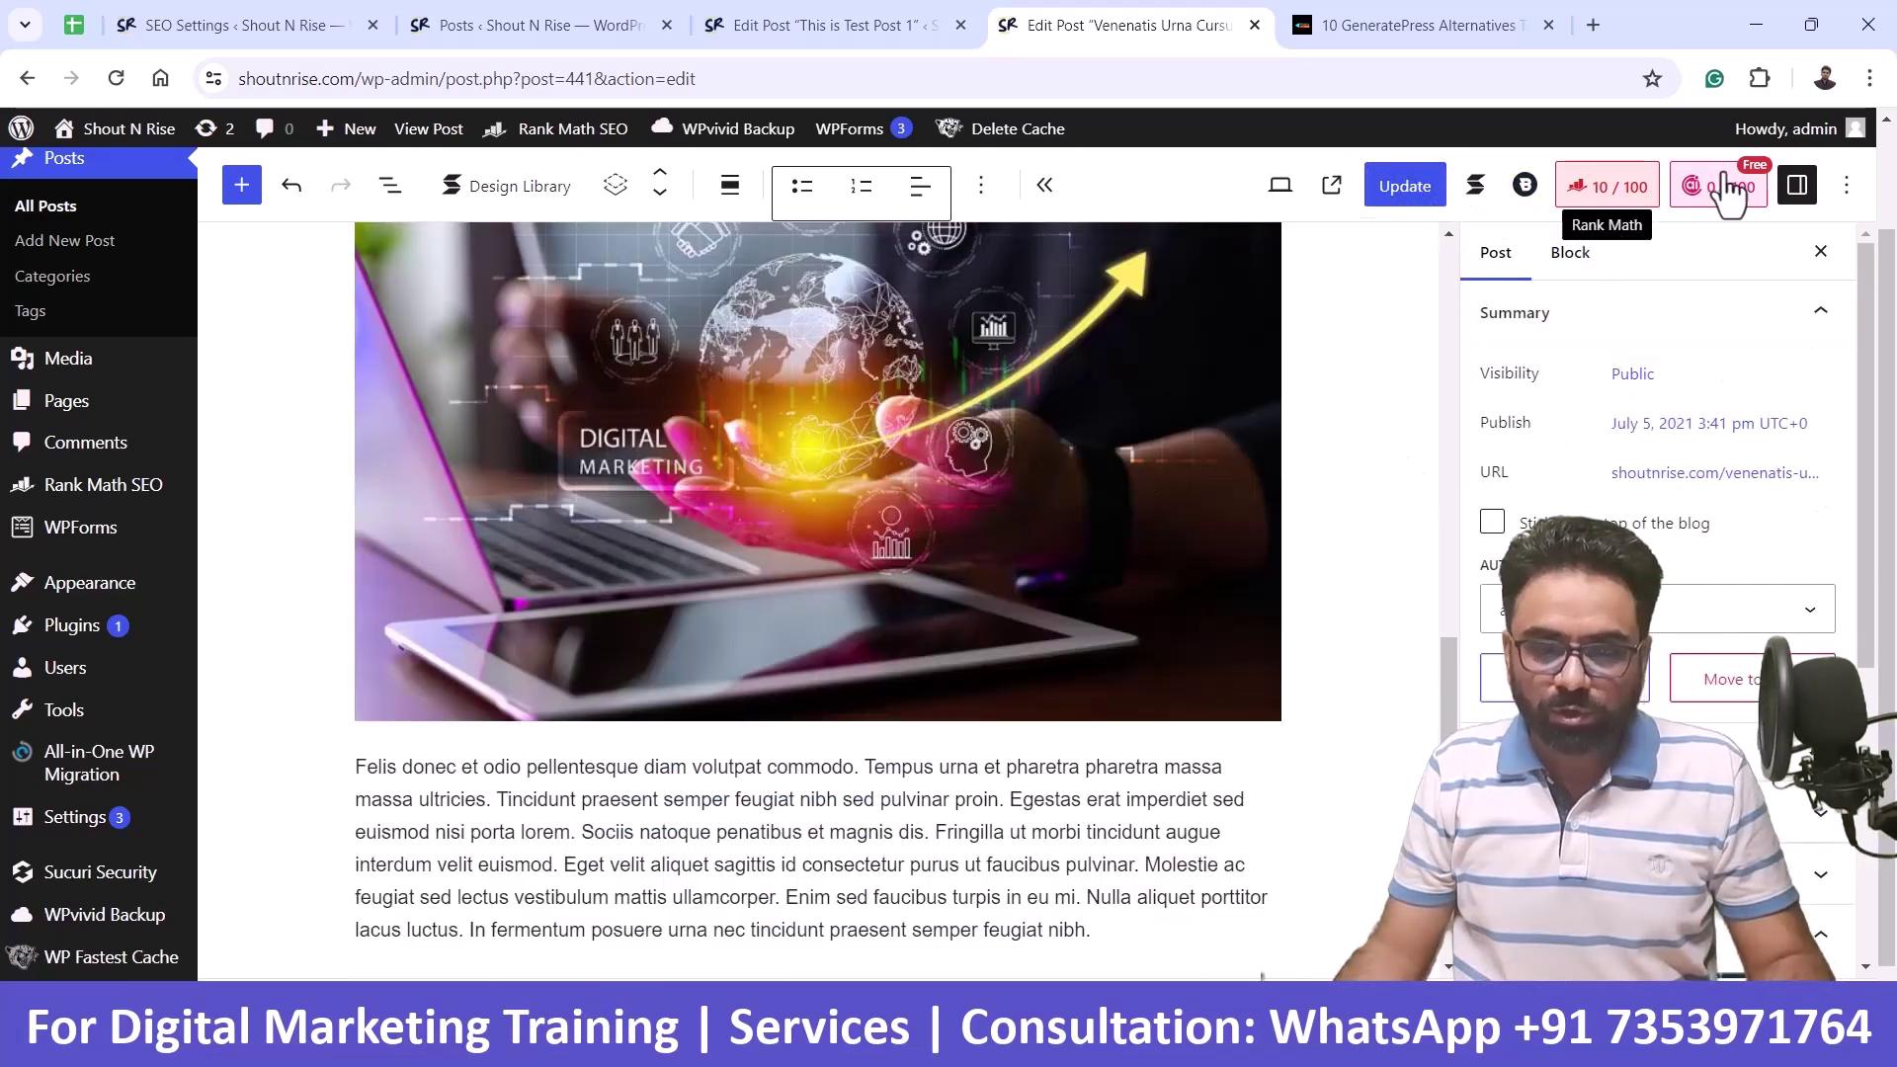
right_click(1703, 480)
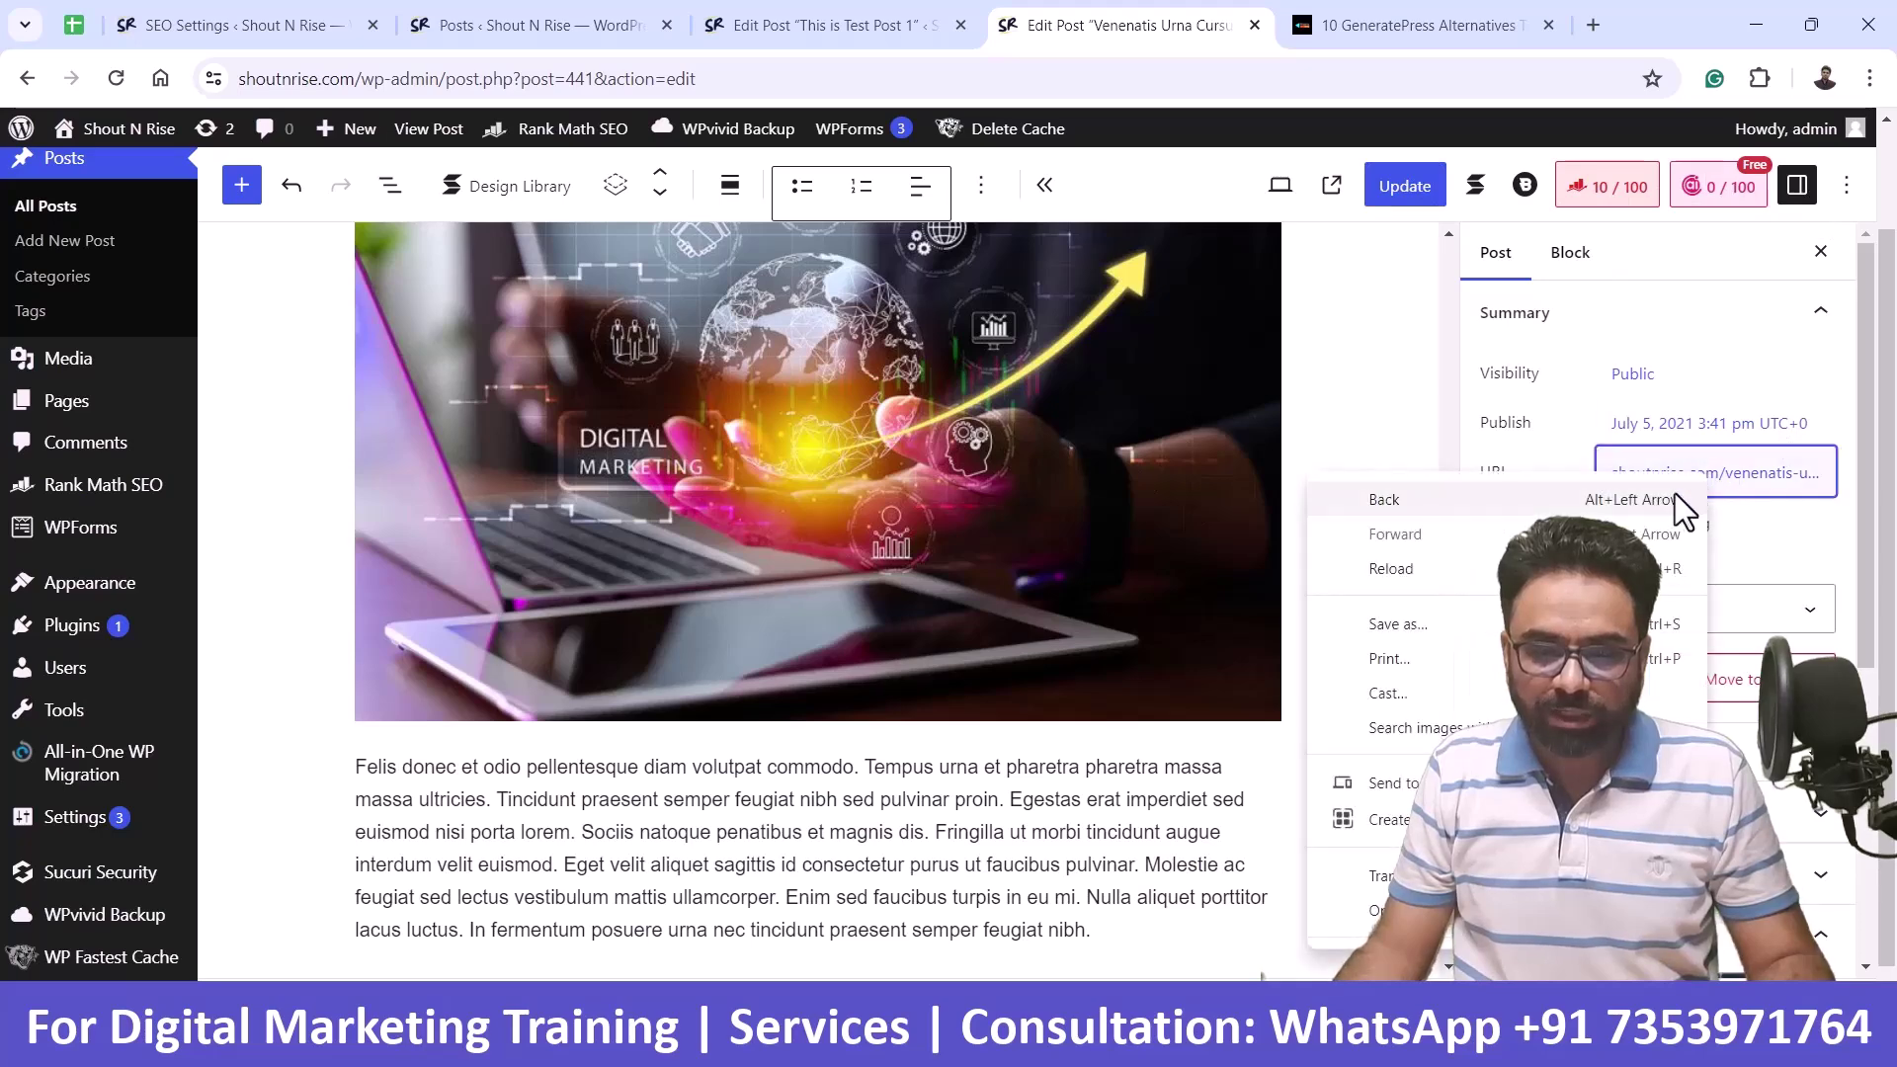
click(1778, 479)
click(1778, 474)
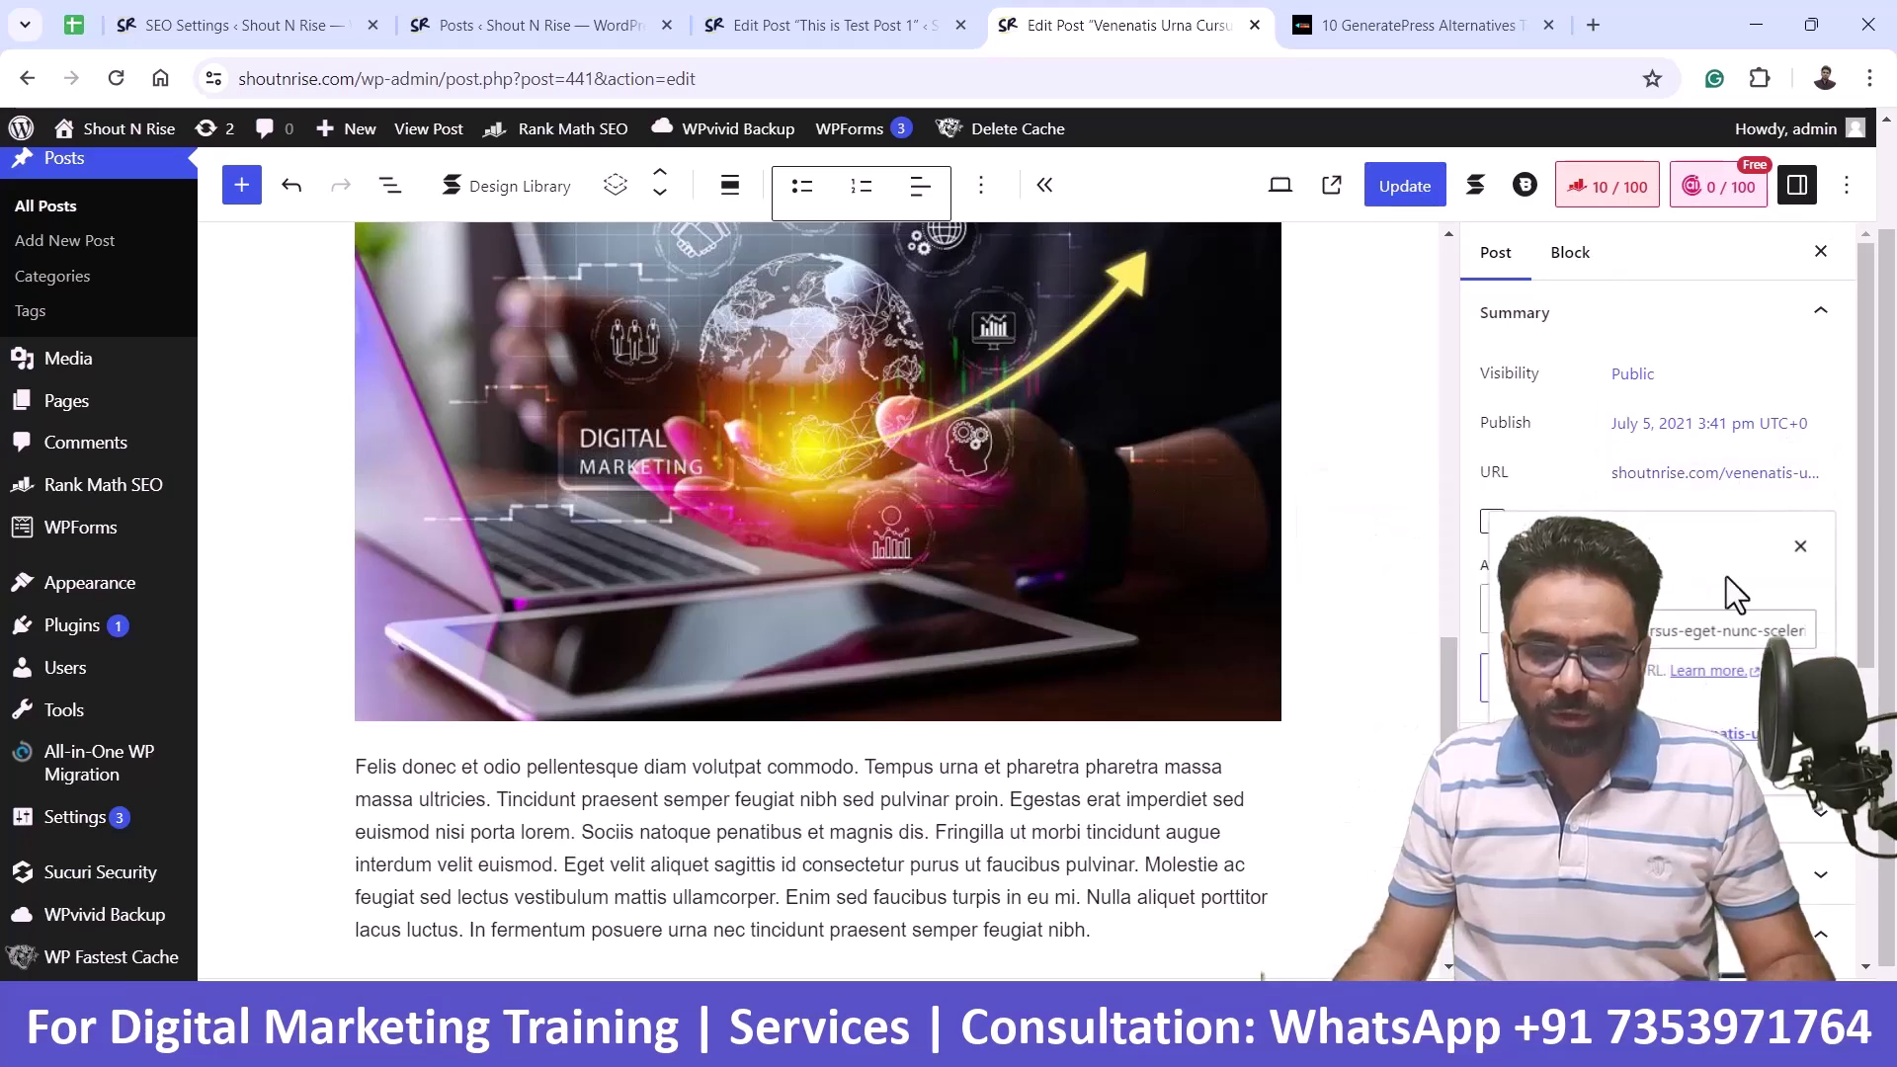
click(1724, 733)
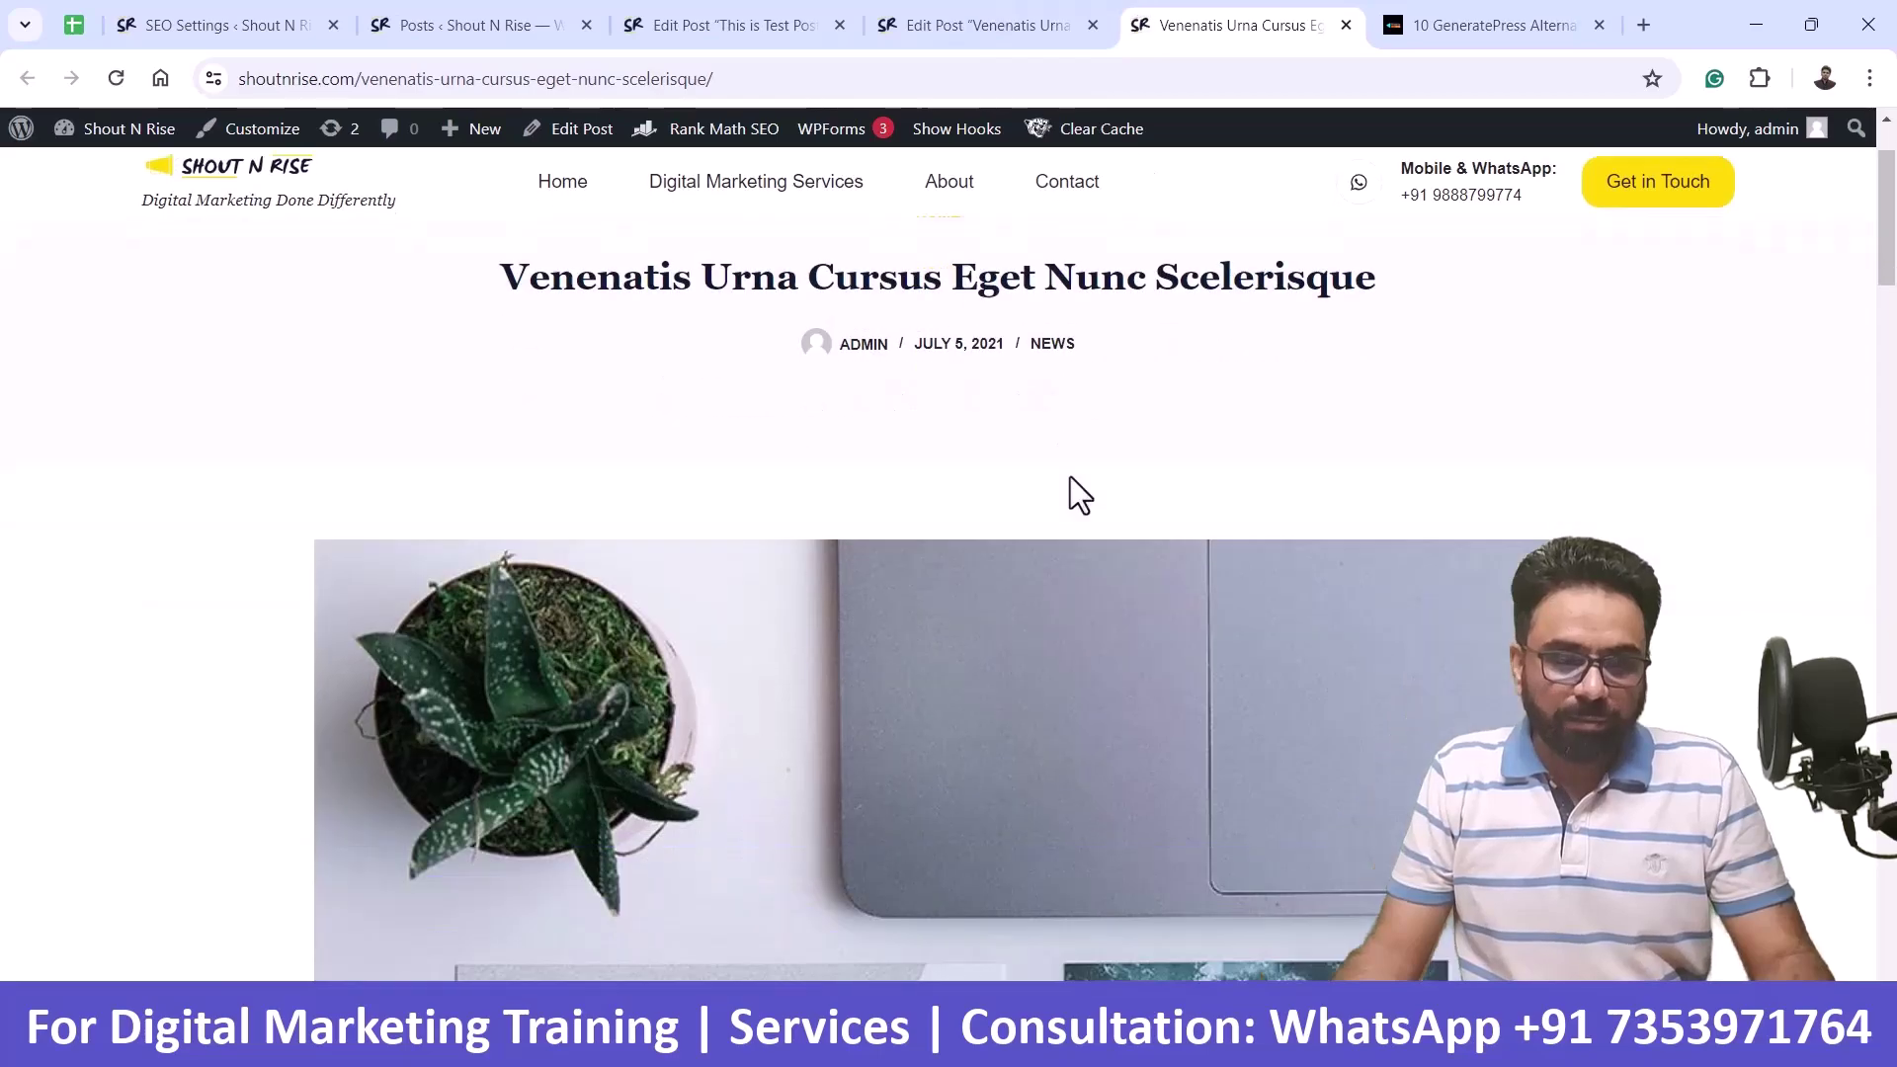
- Follow the Bibendum neque egestas link in the live table of contents and highlight the heading it leads to
scroll(1070, 476, down, 15)
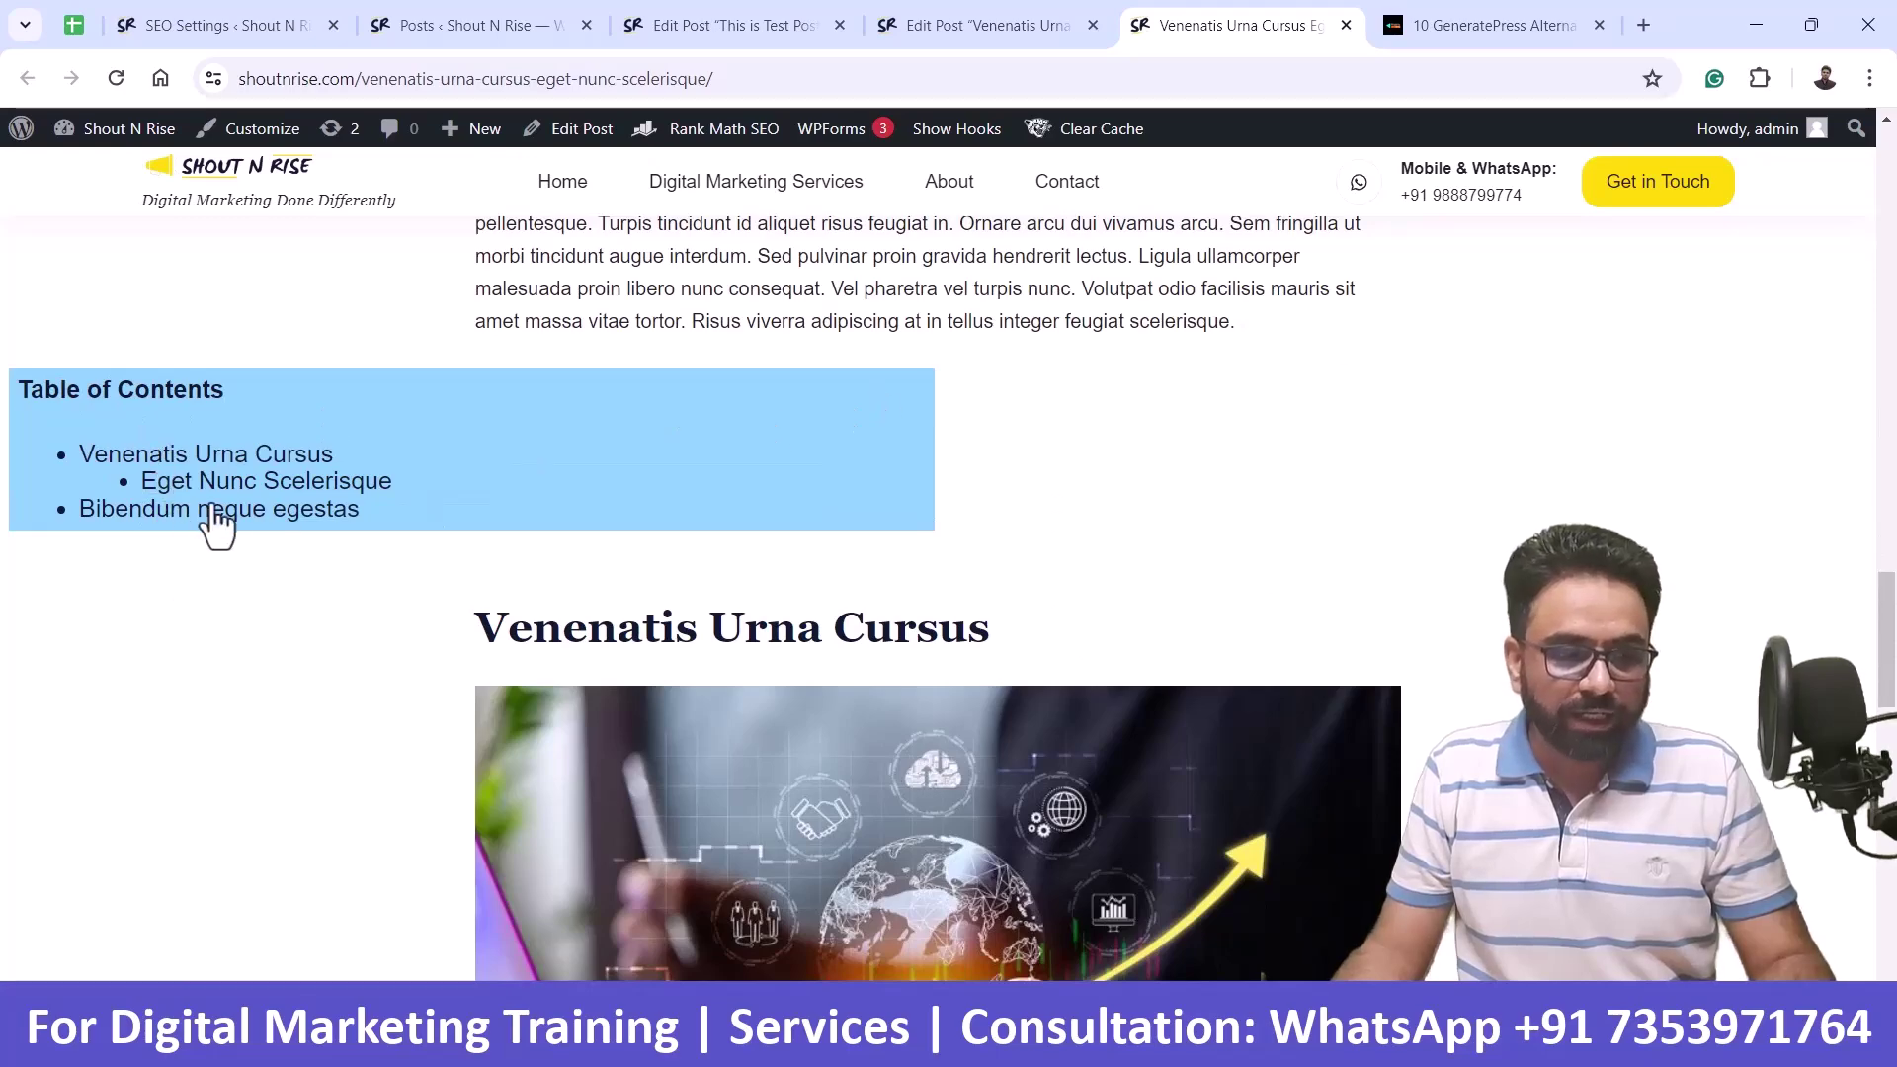
click(294, 518)
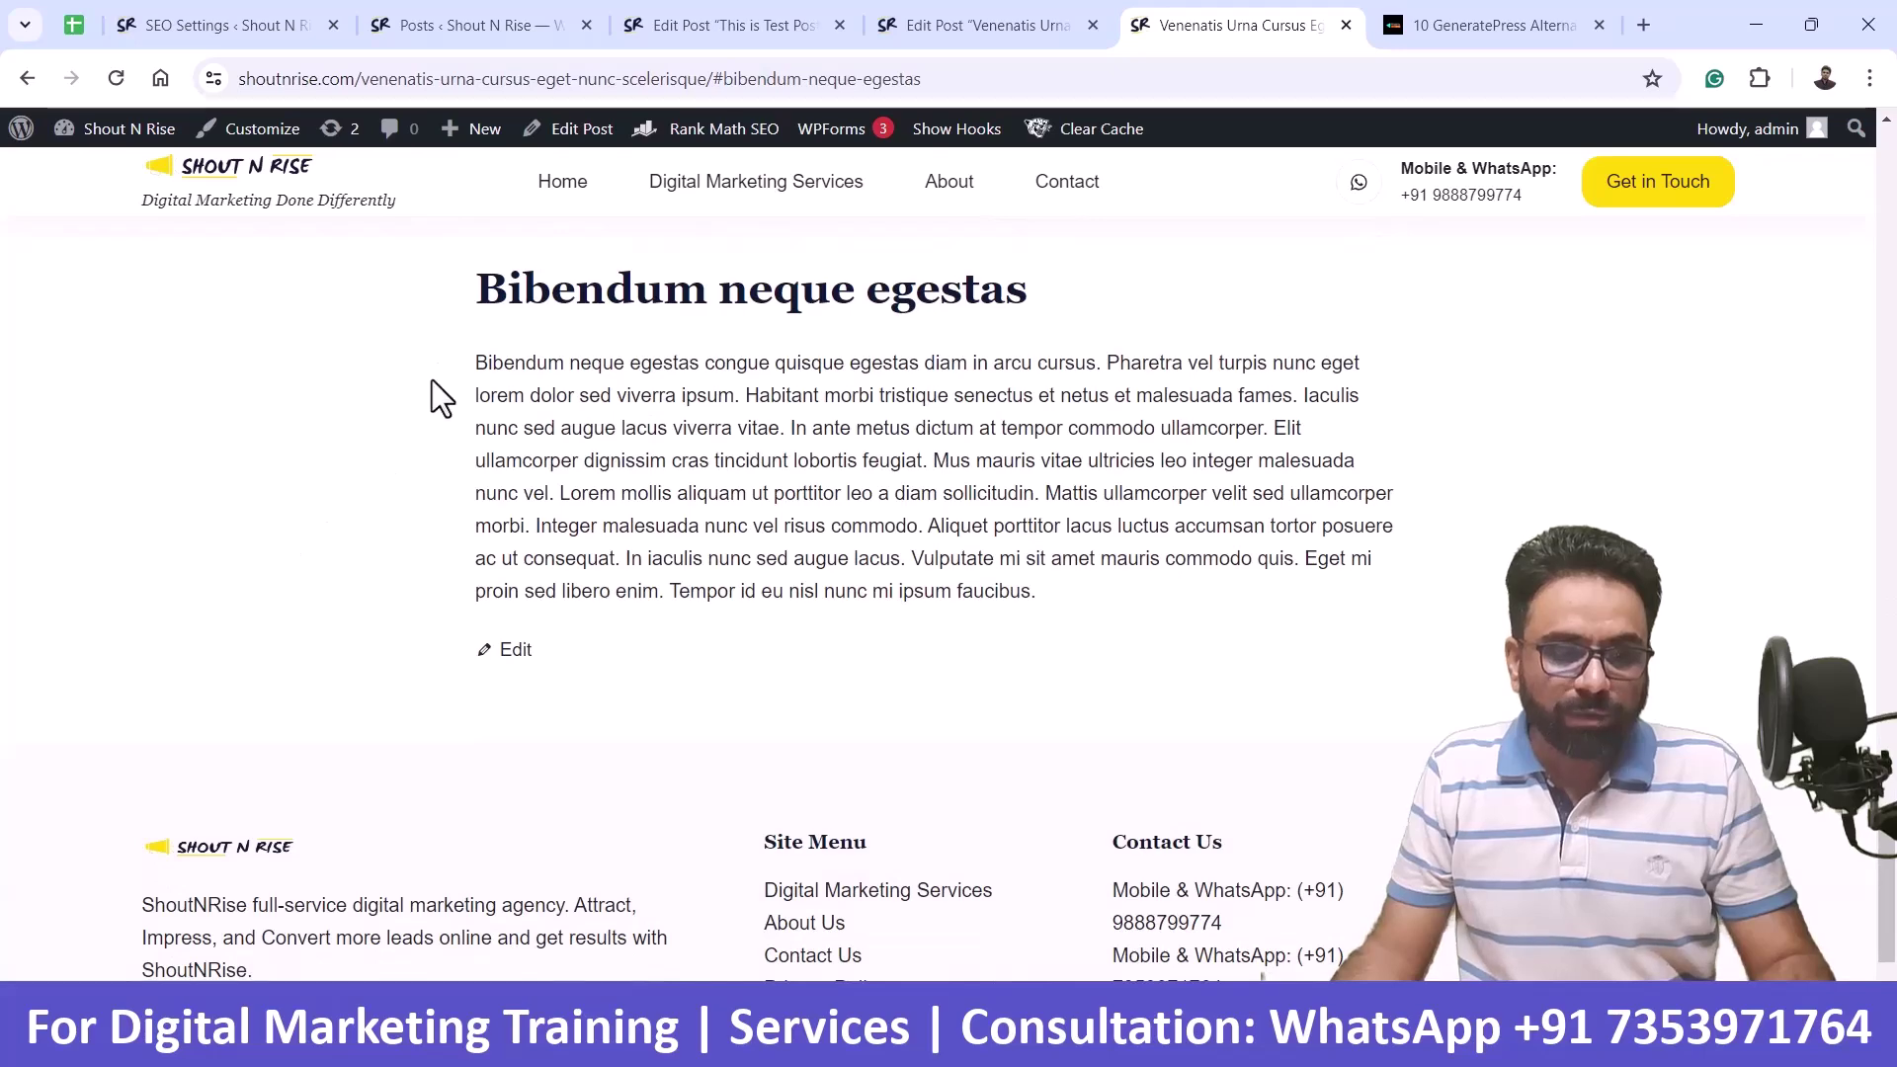
drag(476, 286, 1289, 585)
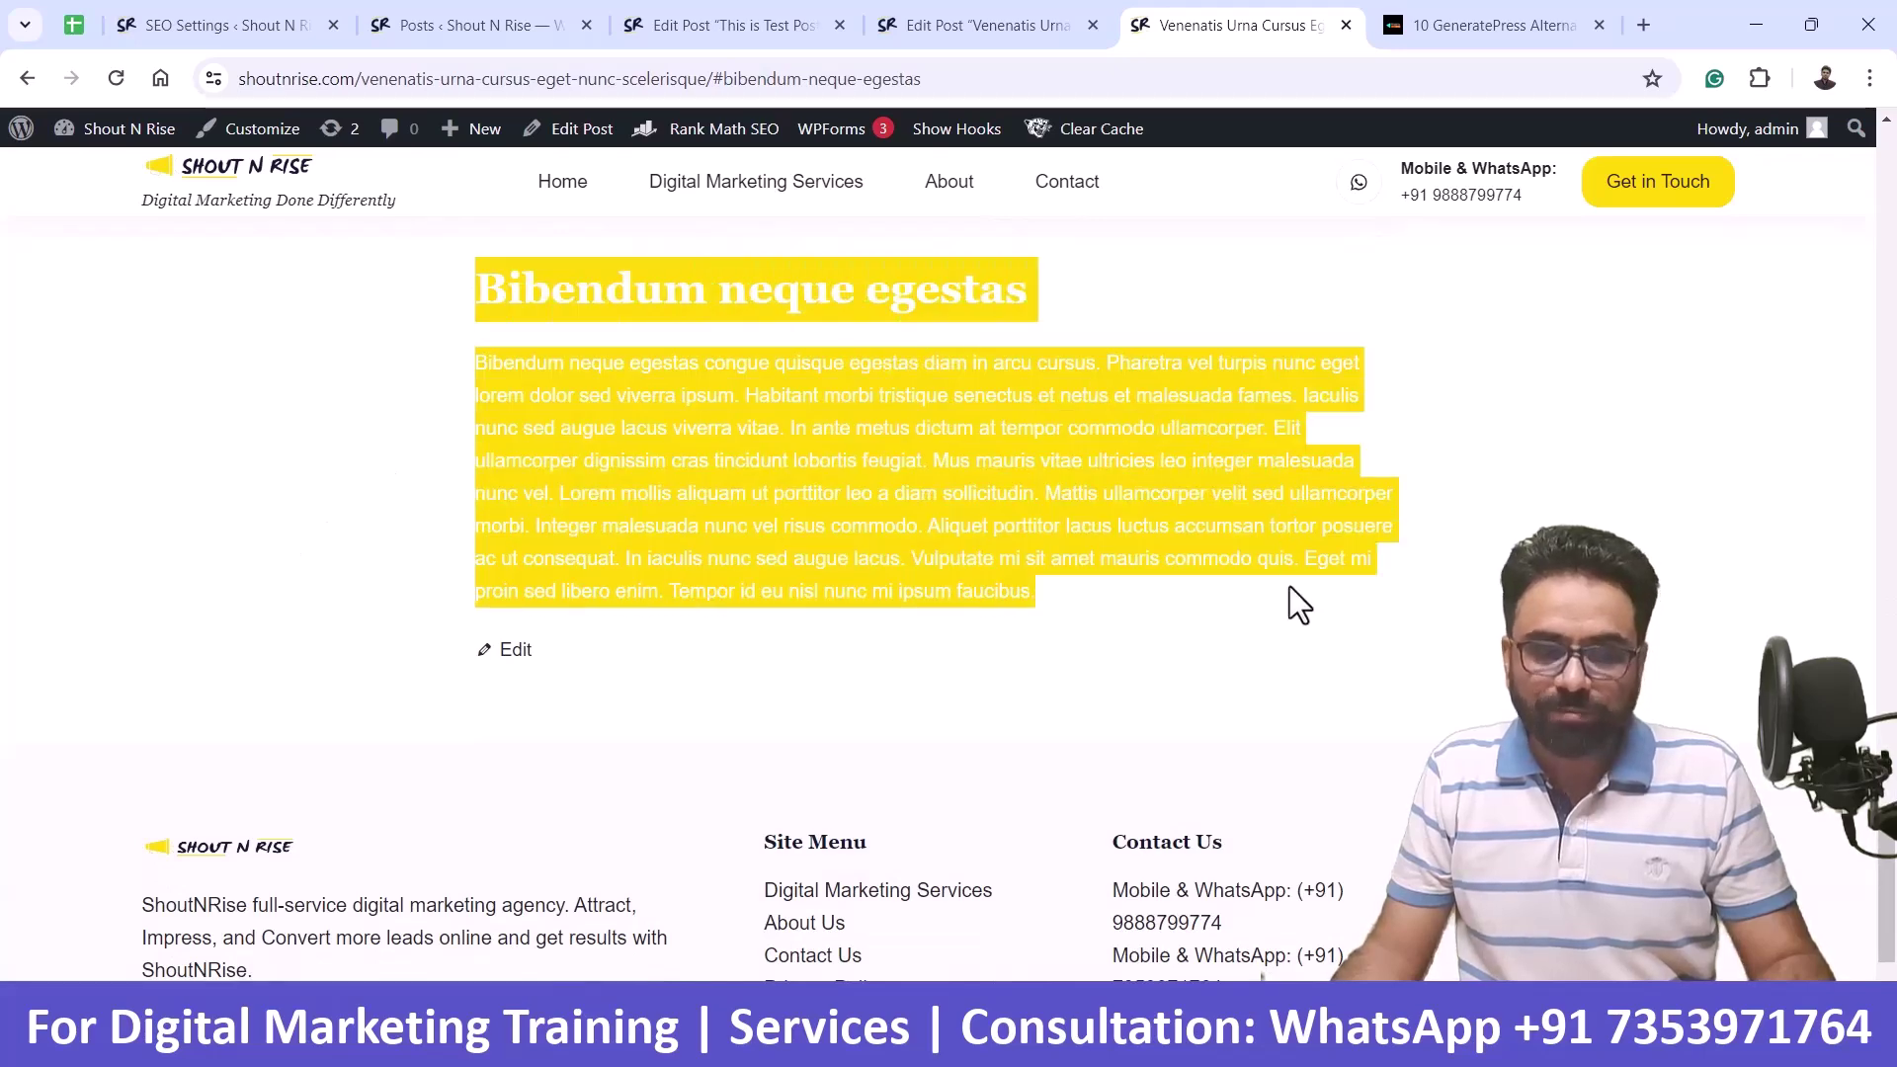
click(1506, 500)
drag(478, 287, 1041, 289)
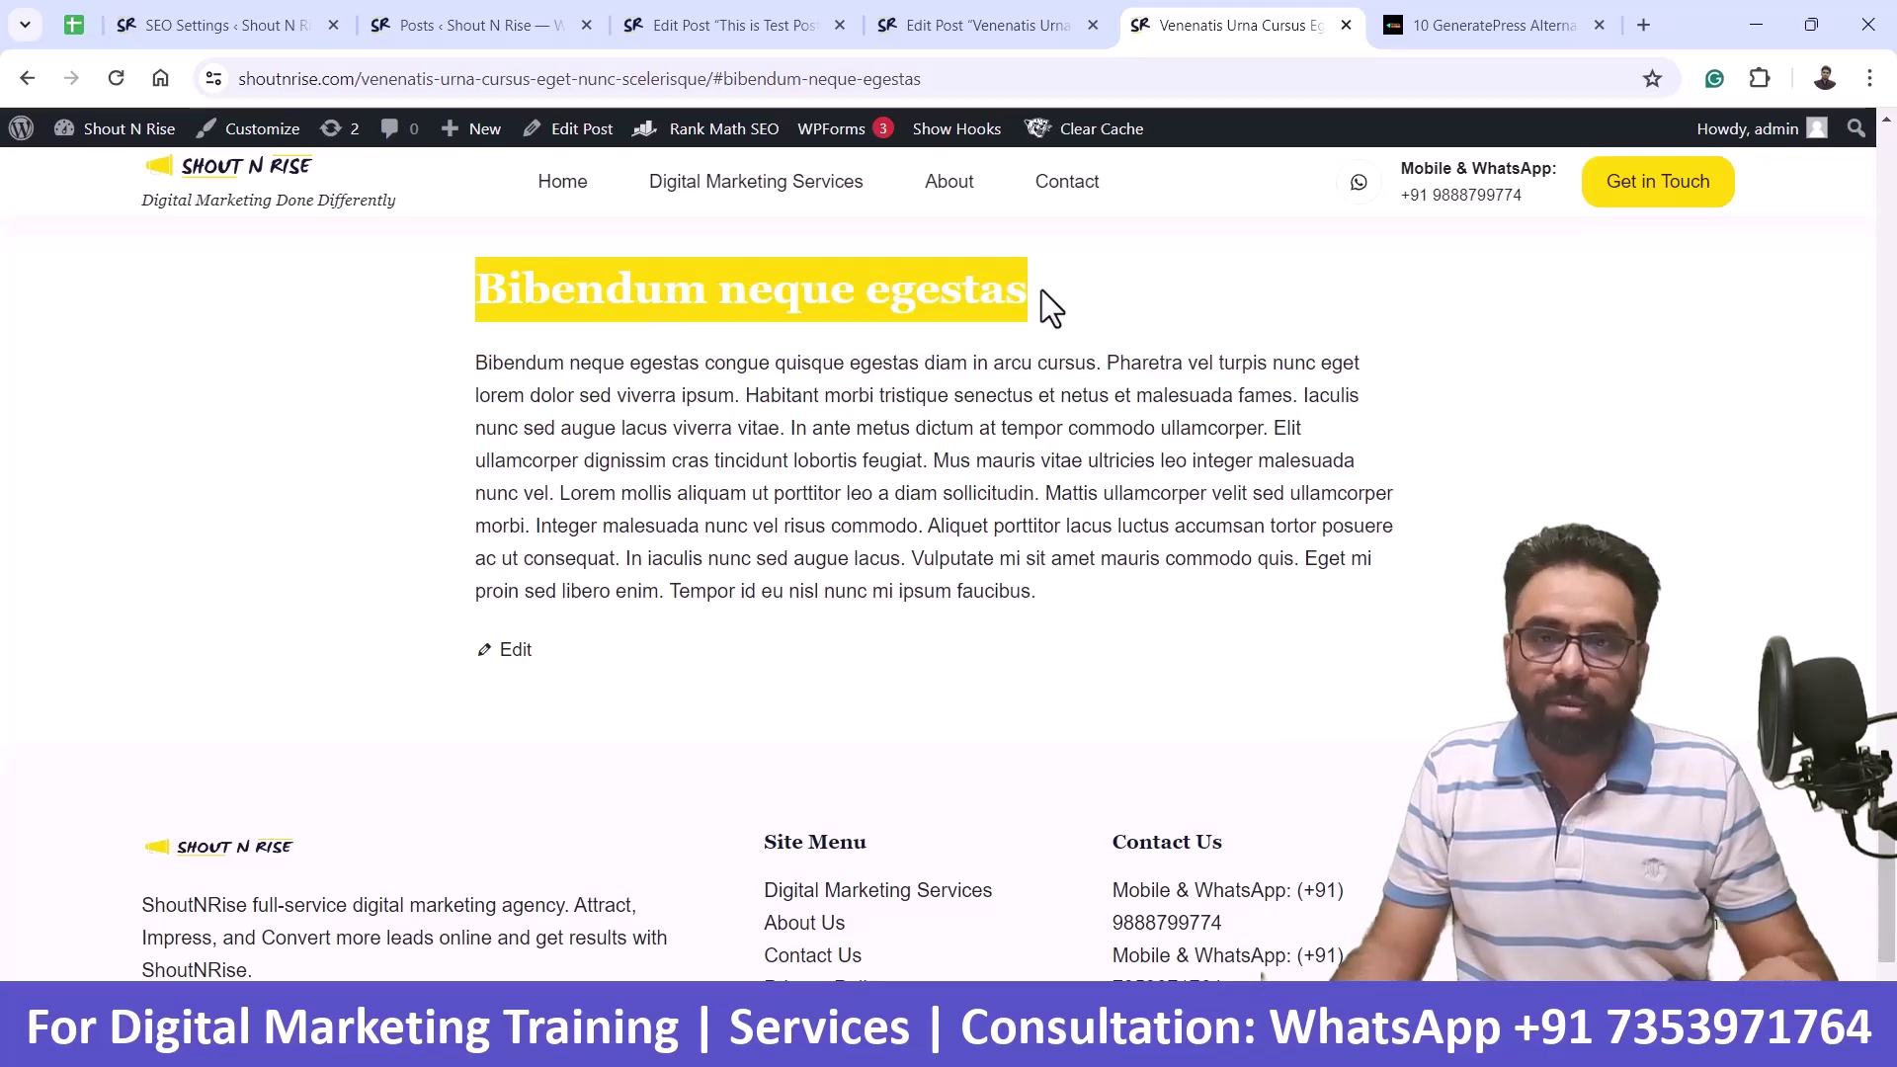
- Return to the post editor and show the anchor link of the Bibendum neque egestas entry in the table of contents
click(964, 22)
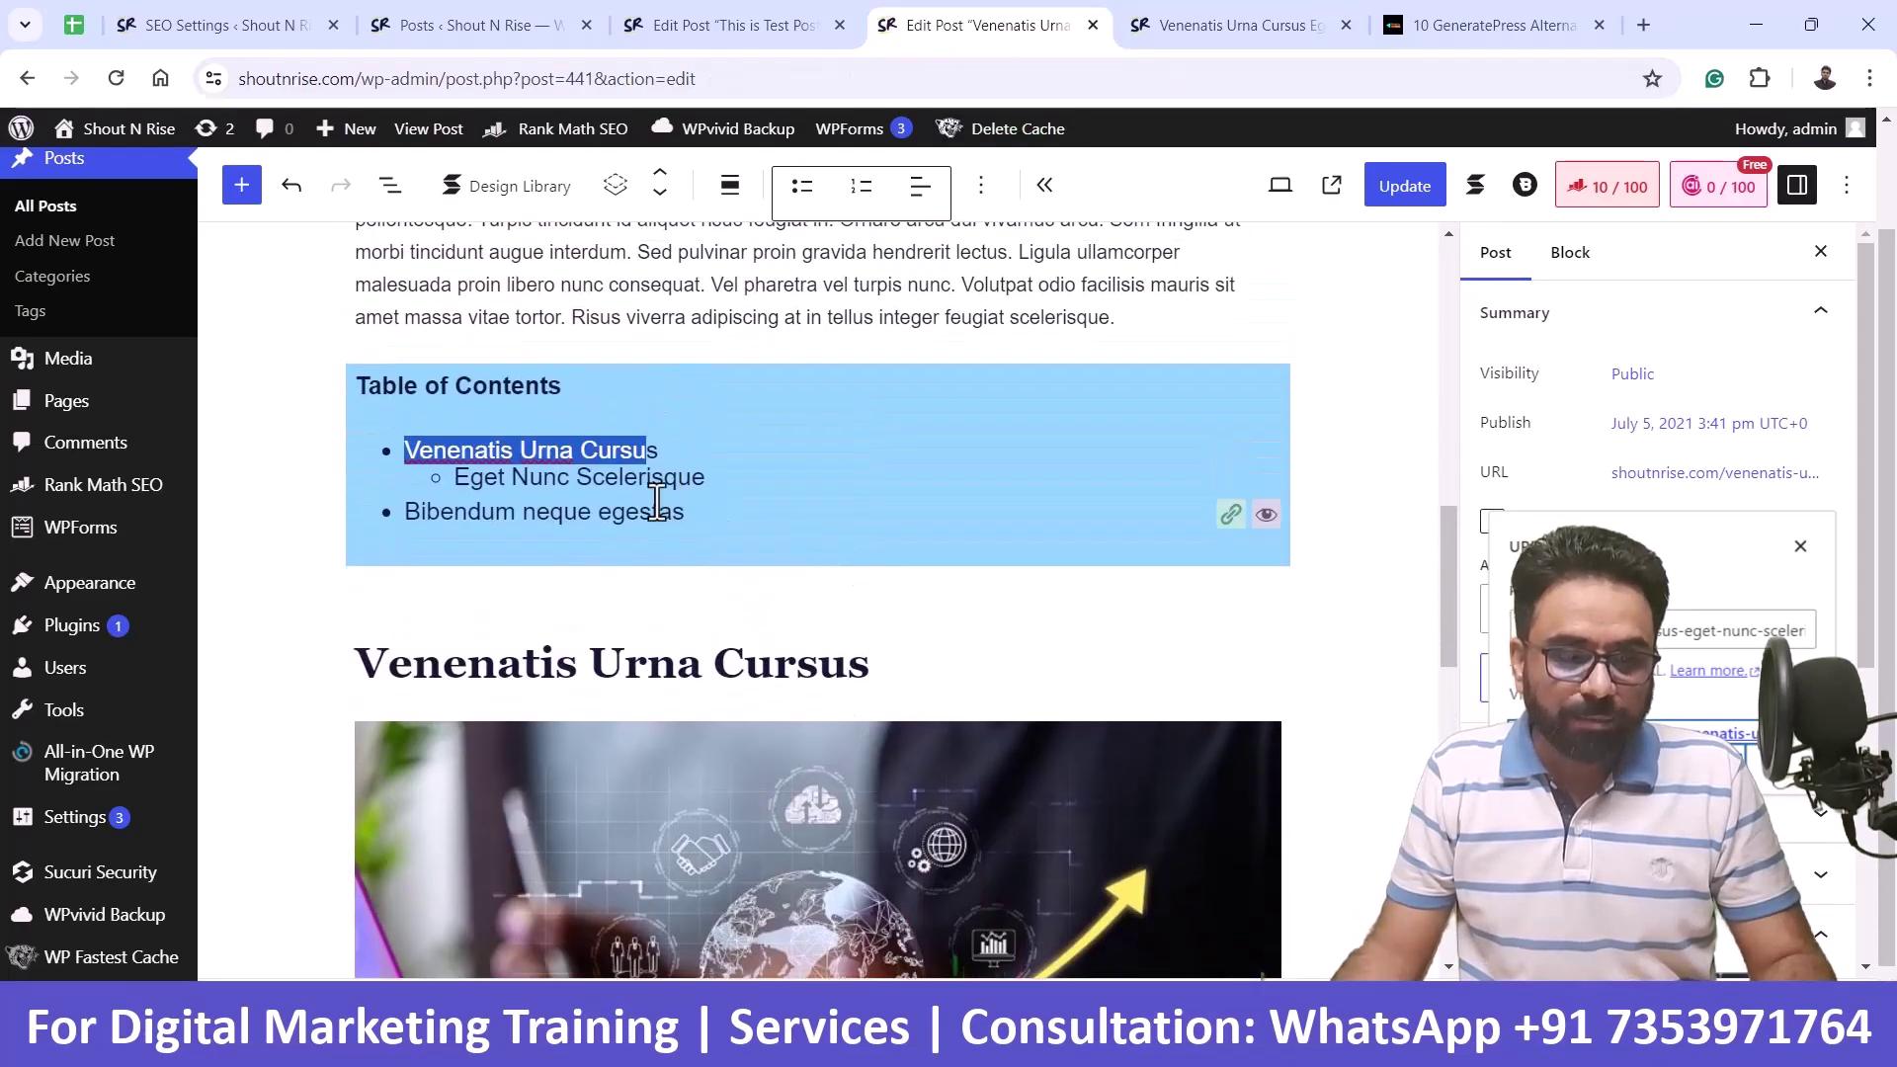
click(652, 512)
click(418, 514)
drag(412, 513, 689, 511)
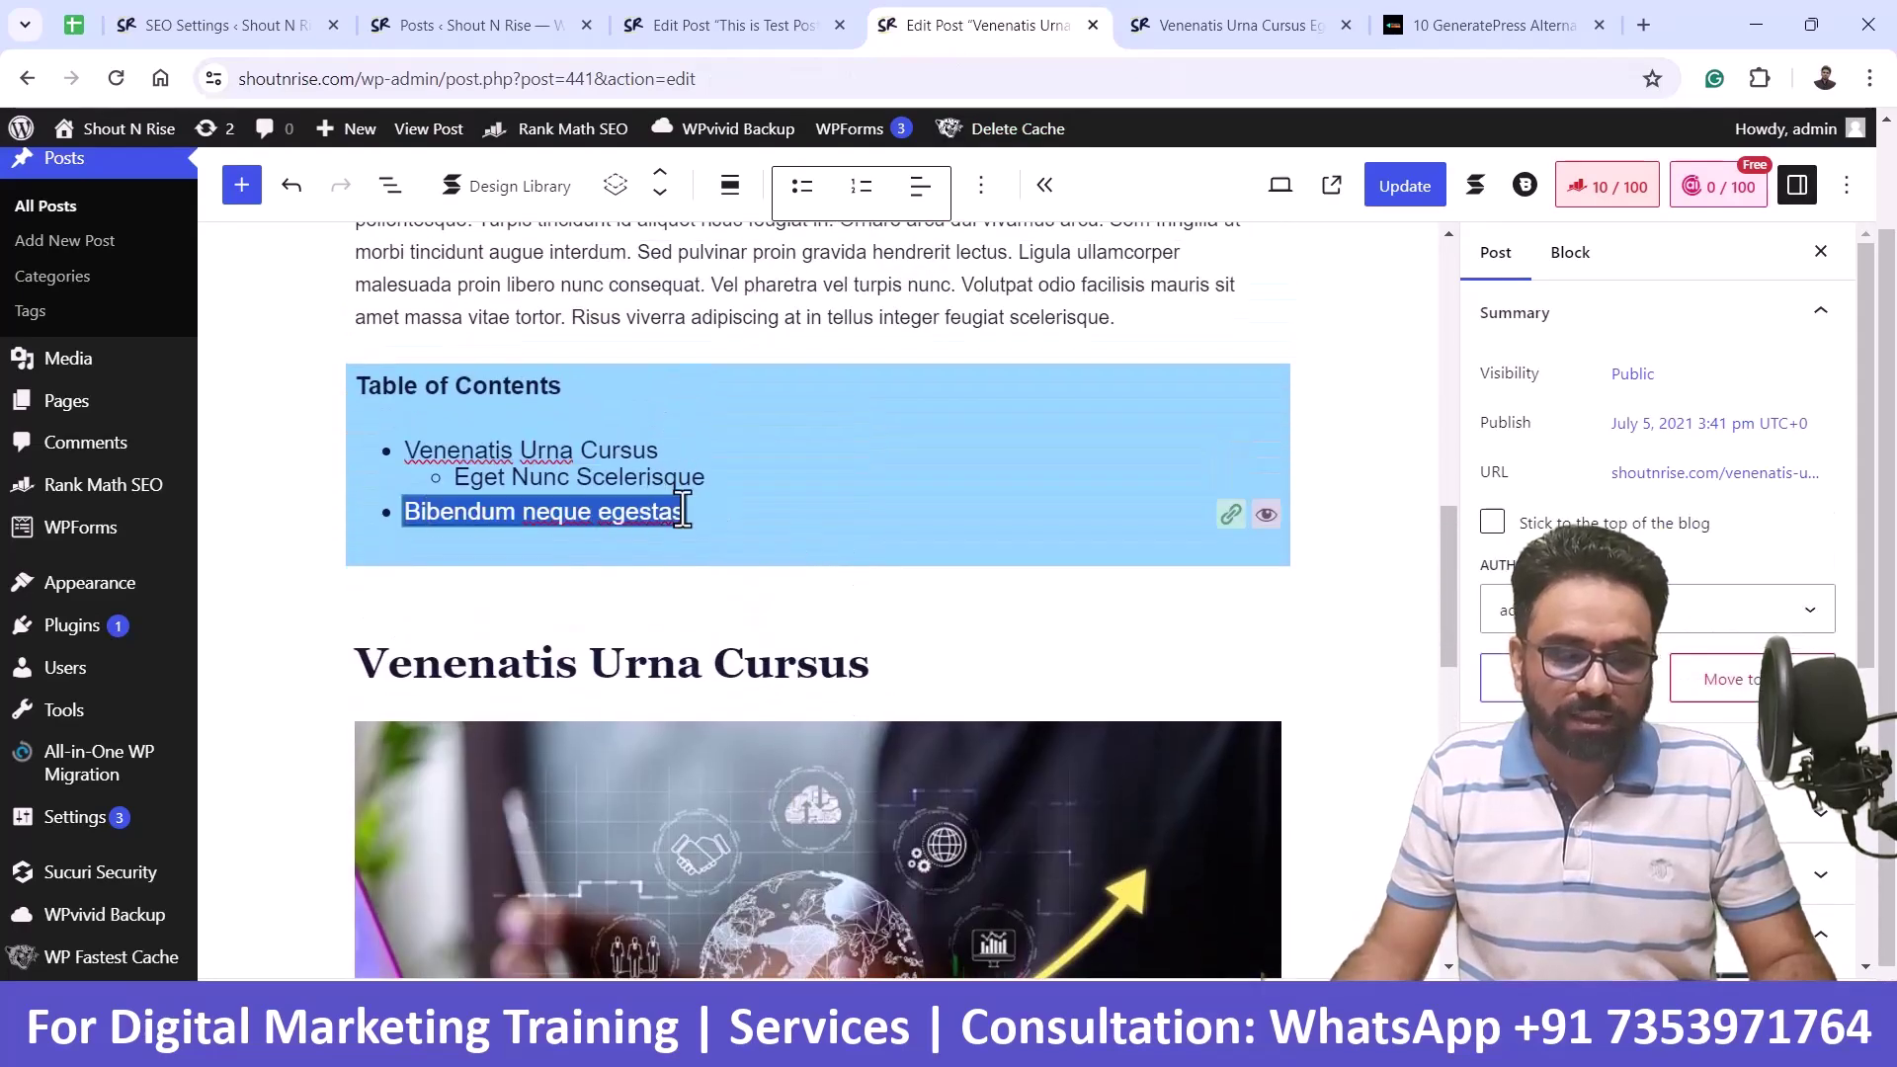
click(1230, 515)
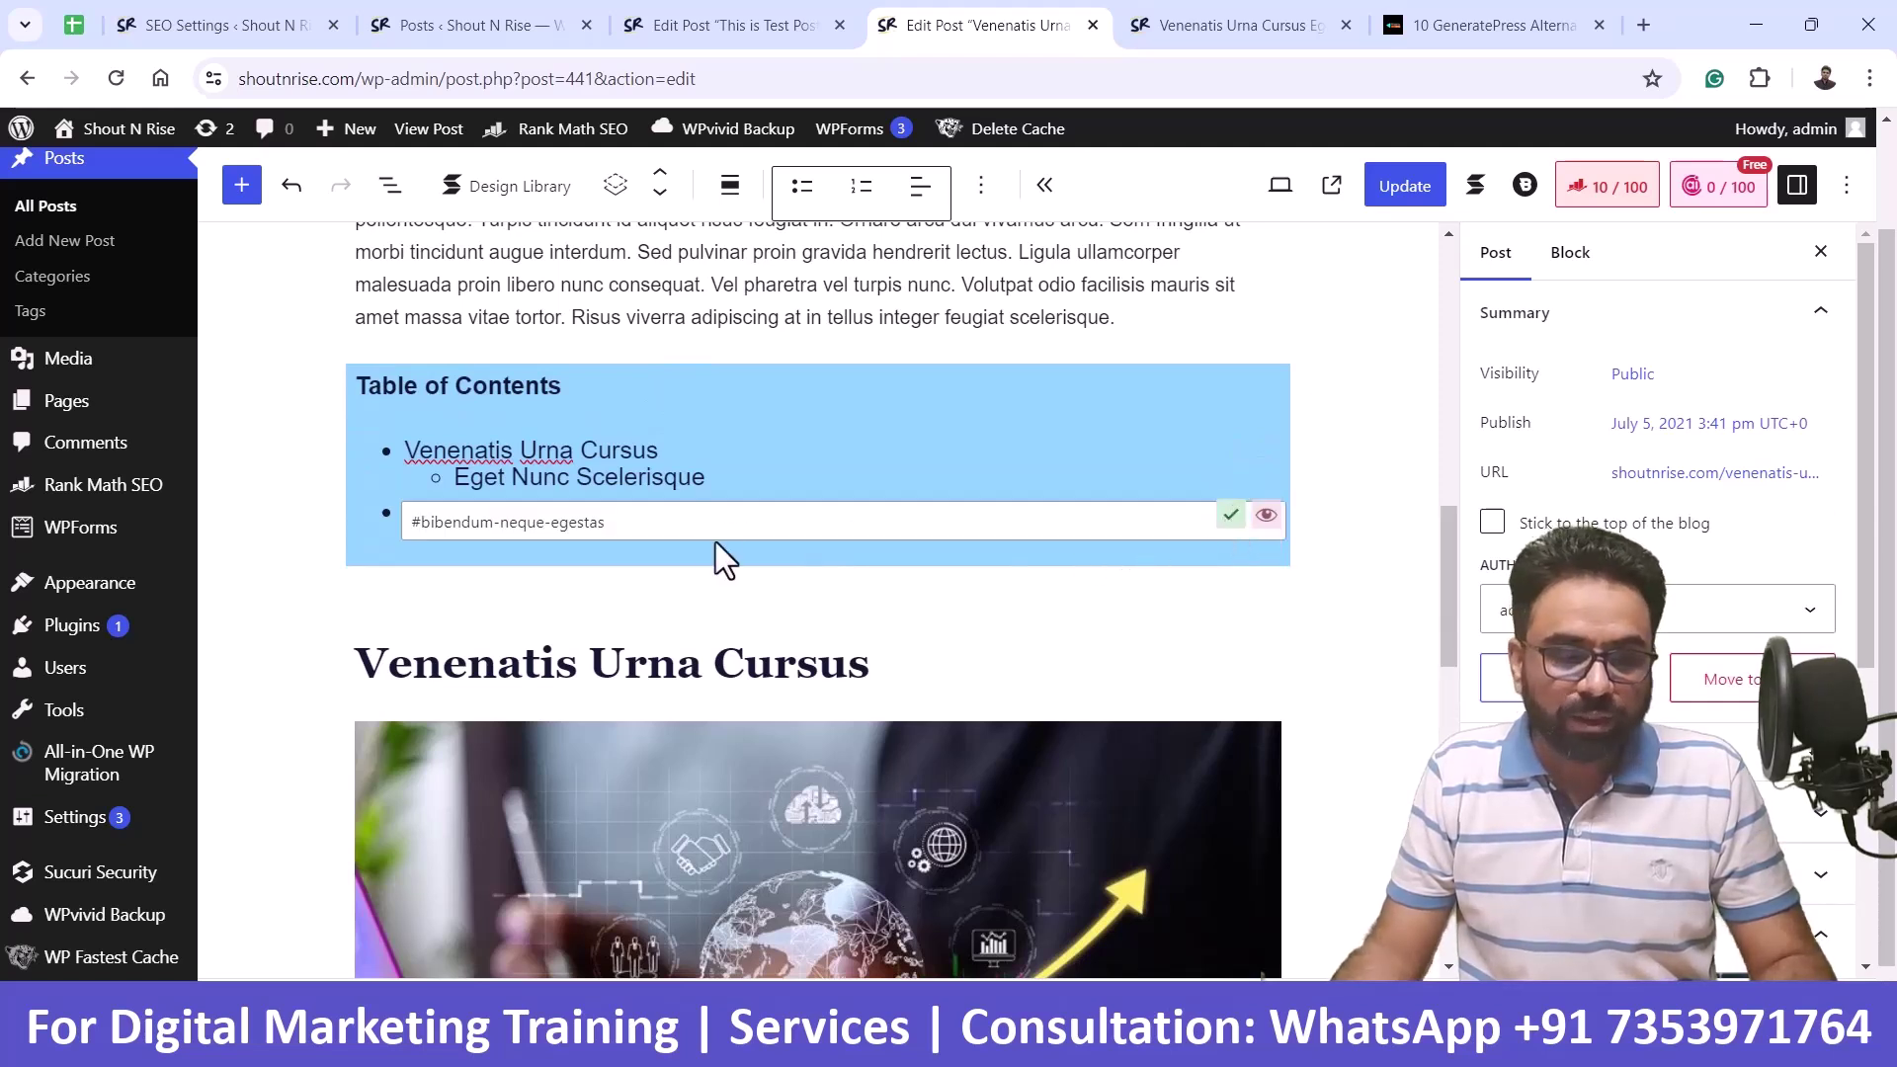
drag(415, 527, 654, 528)
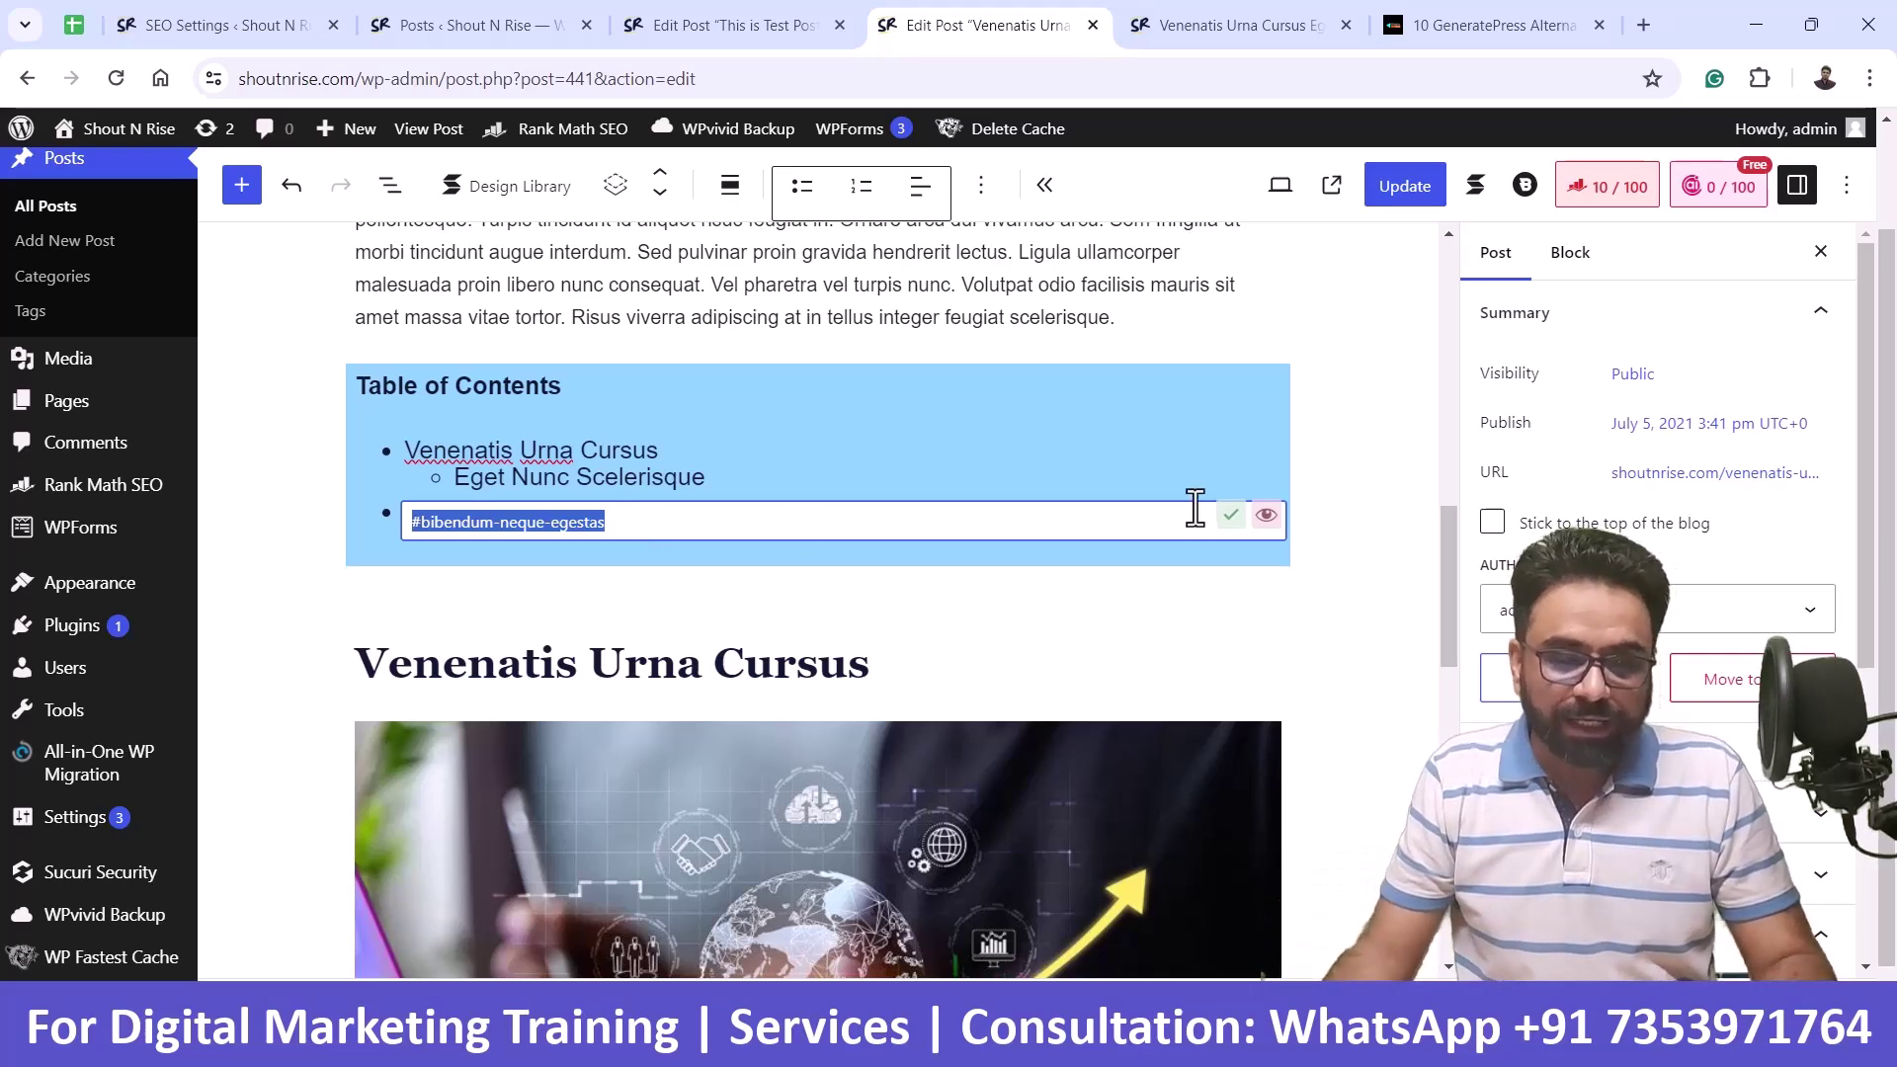
click(1362, 467)
- Select the Bibendum neque egestas heading block, expand its Advanced settings and select the HTML anchor text
scroll(1361, 466, down, 5)
scroll(549, 492, up, 4)
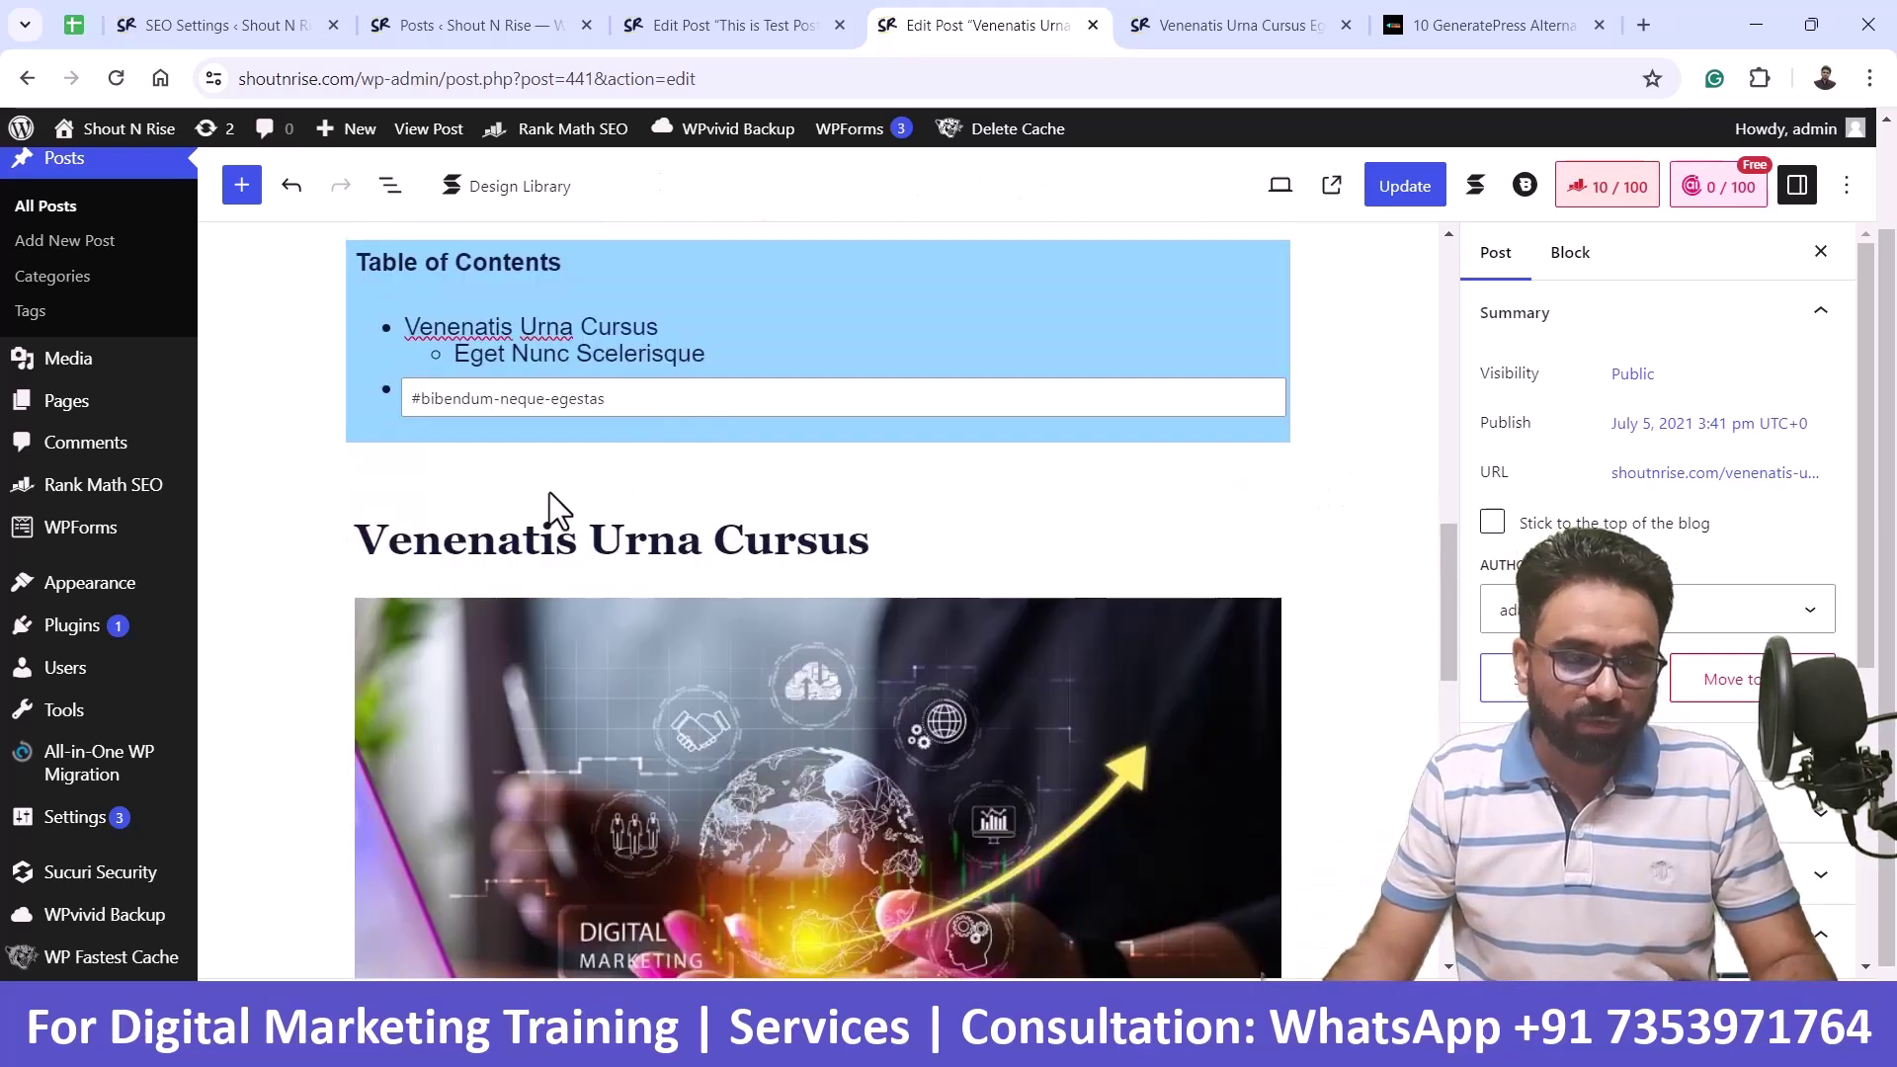
scroll(867, 470, down, 12)
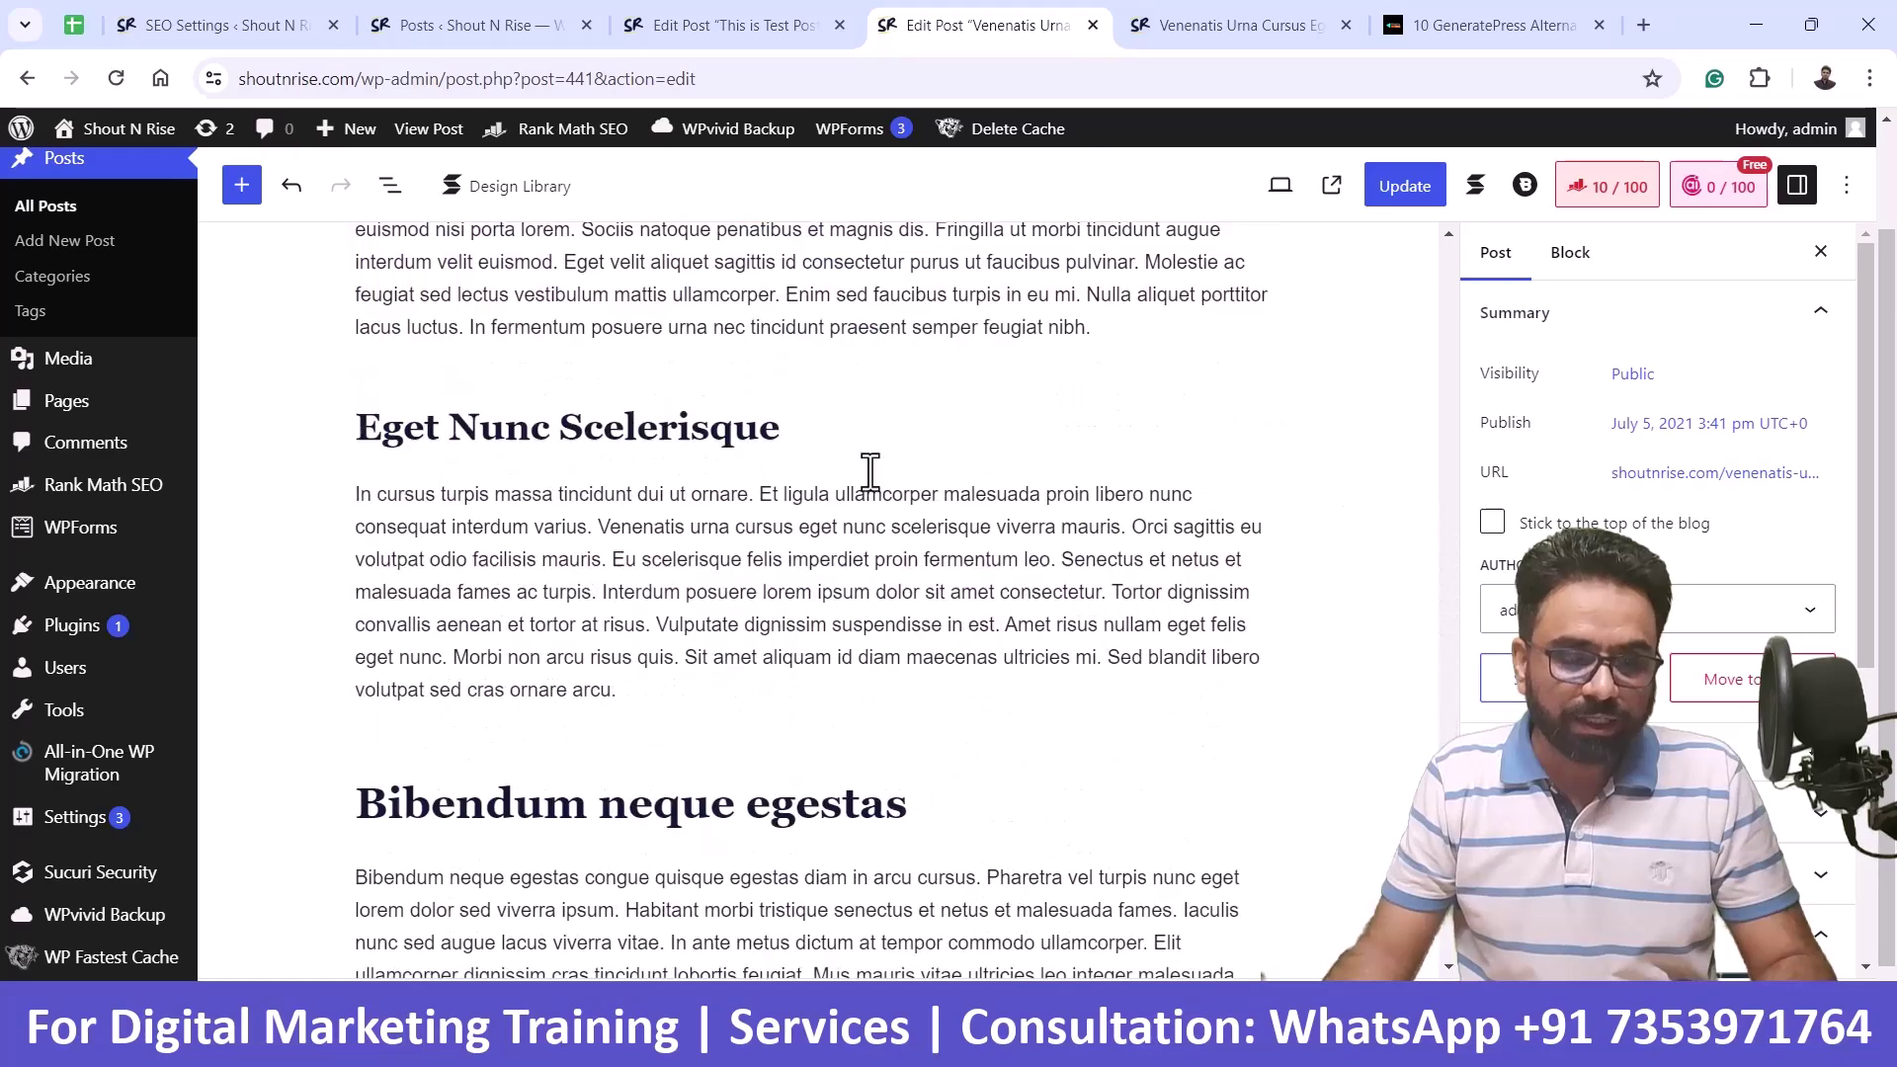
click(587, 568)
scroll(586, 583, up, 1)
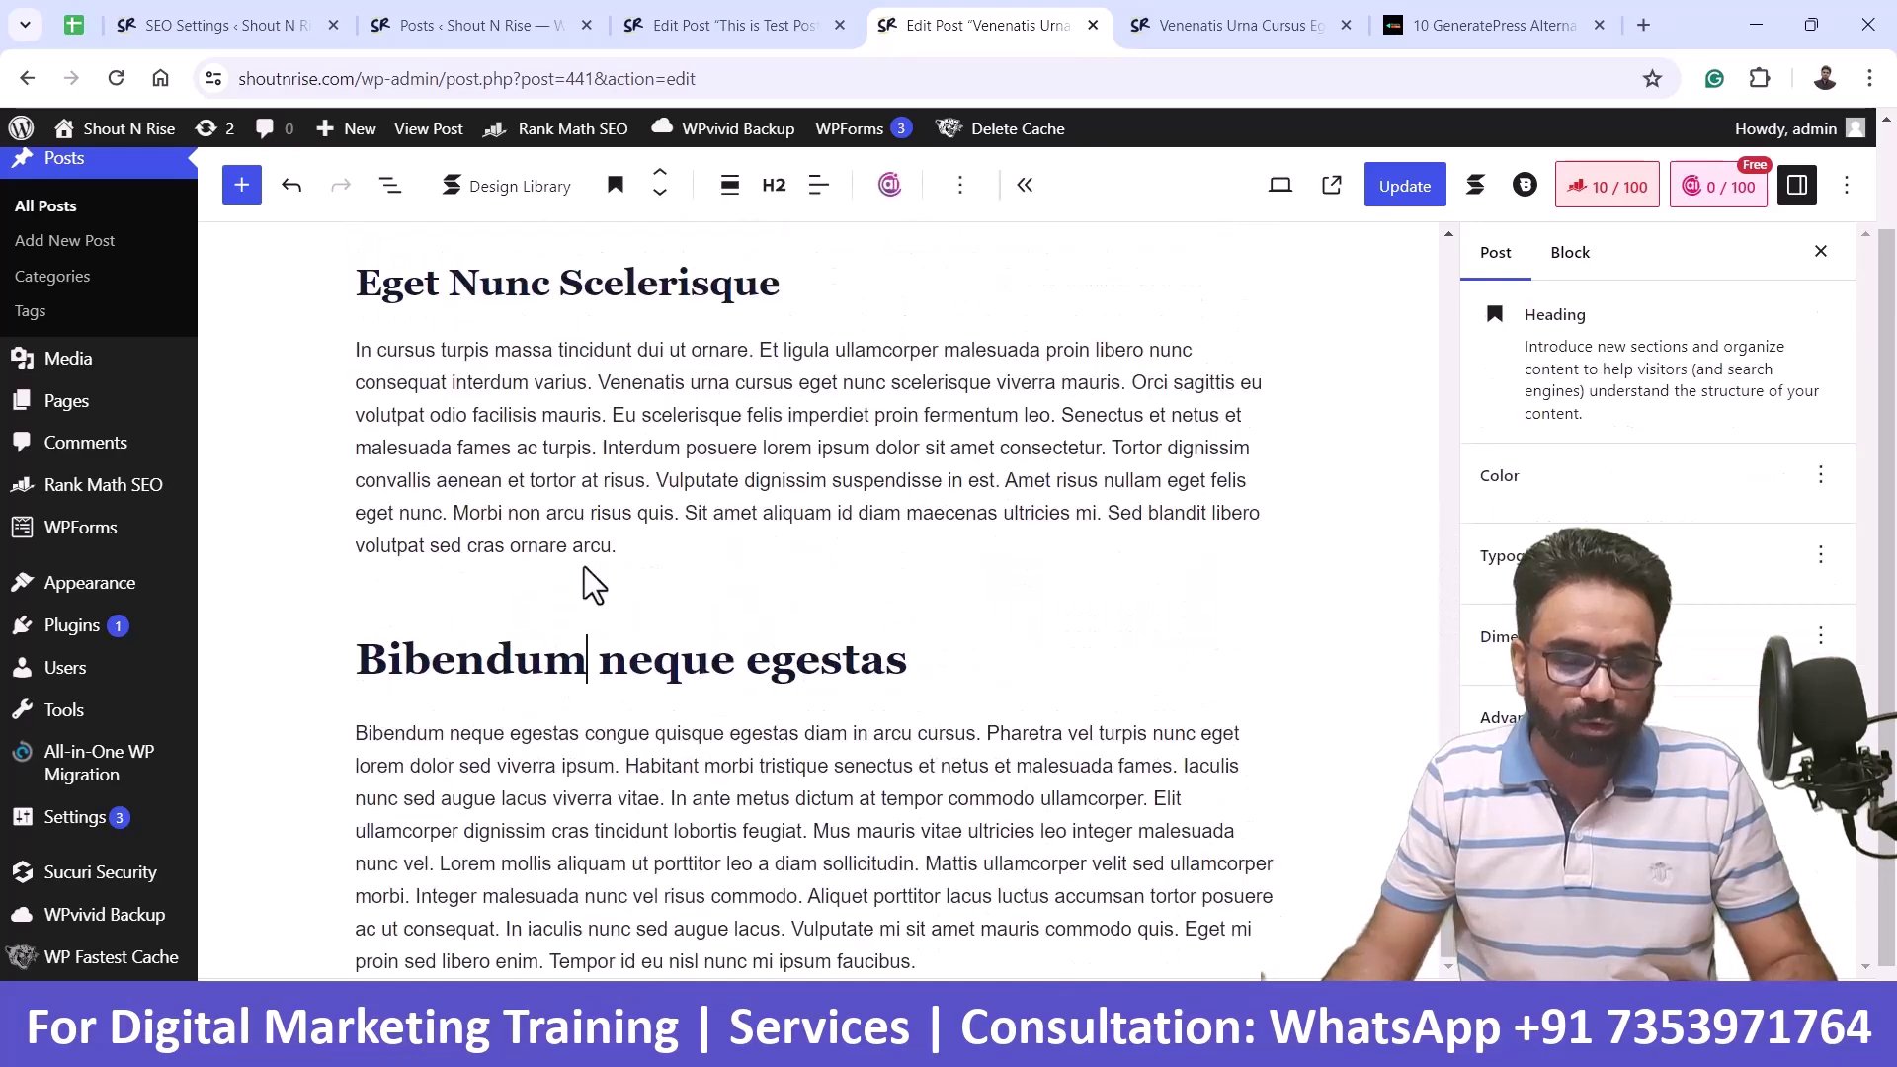
drag(483, 670, 415, 692)
click(587, 676)
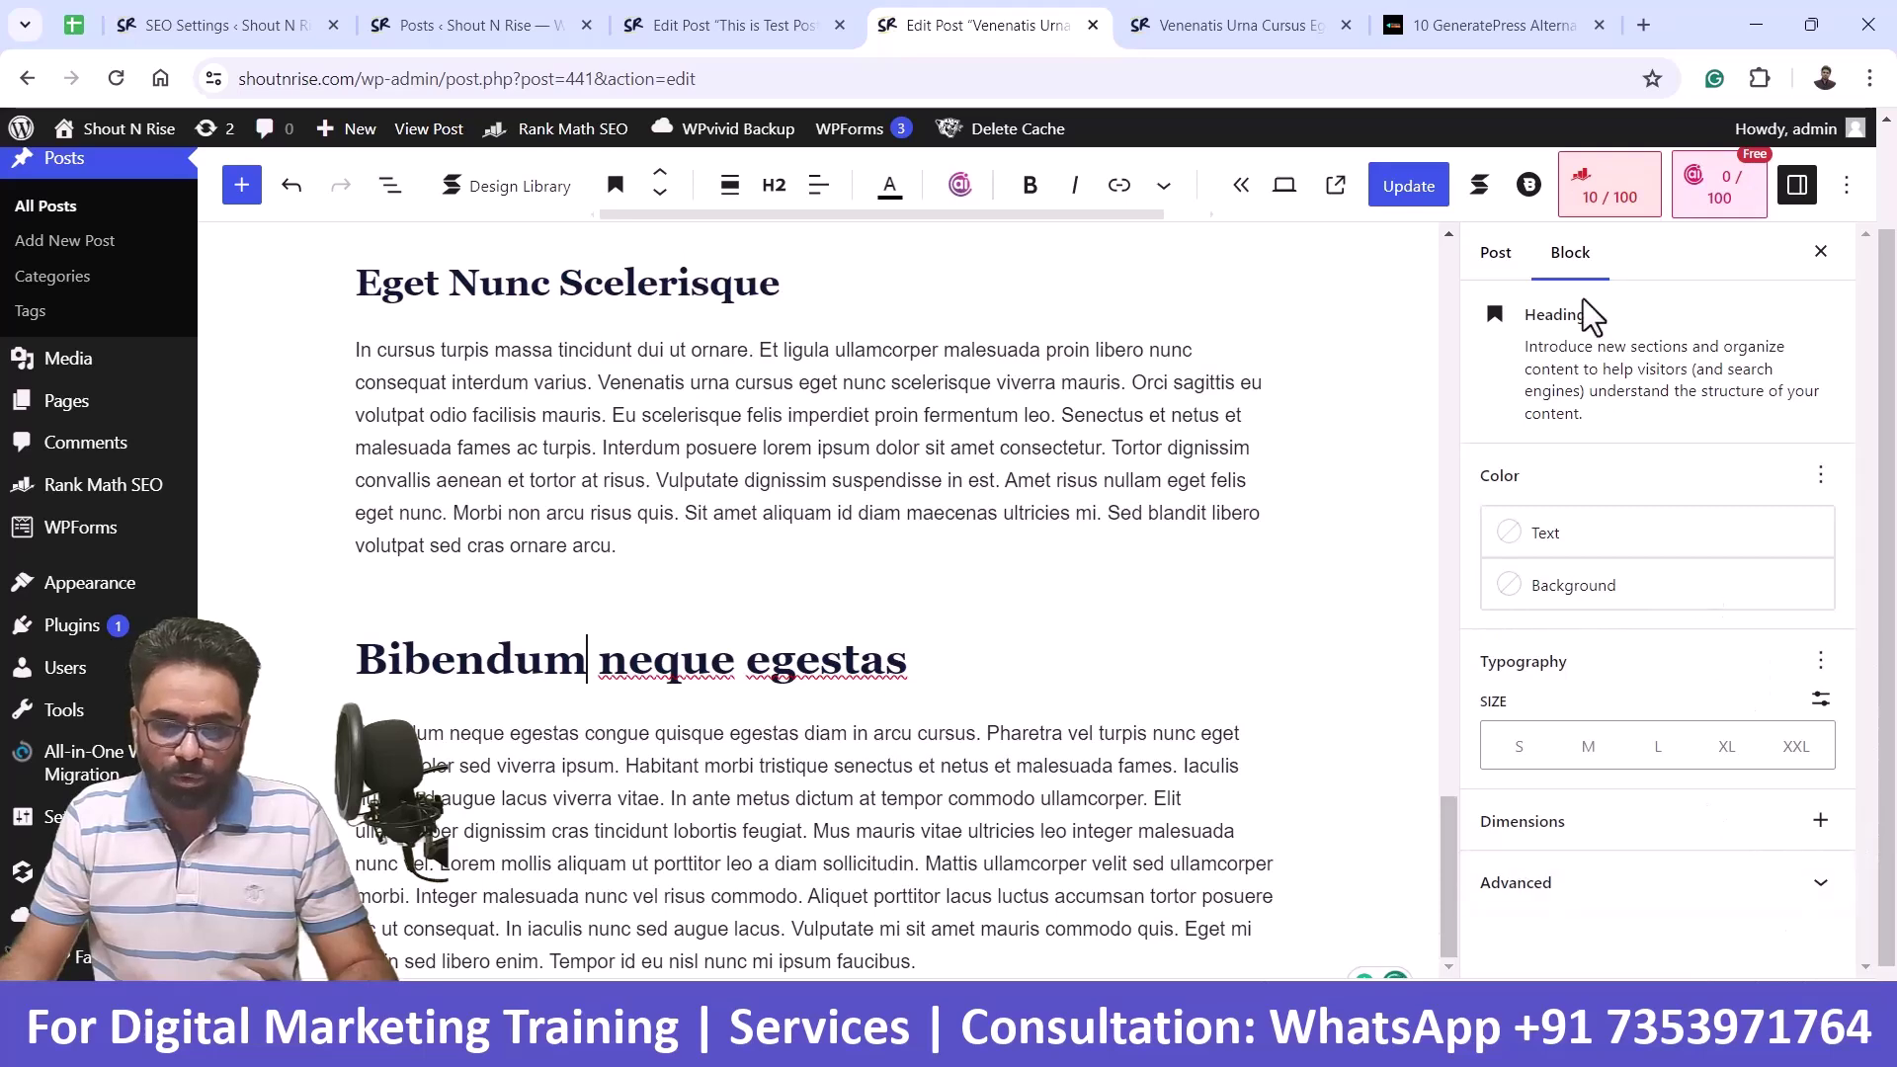
click(1821, 884)
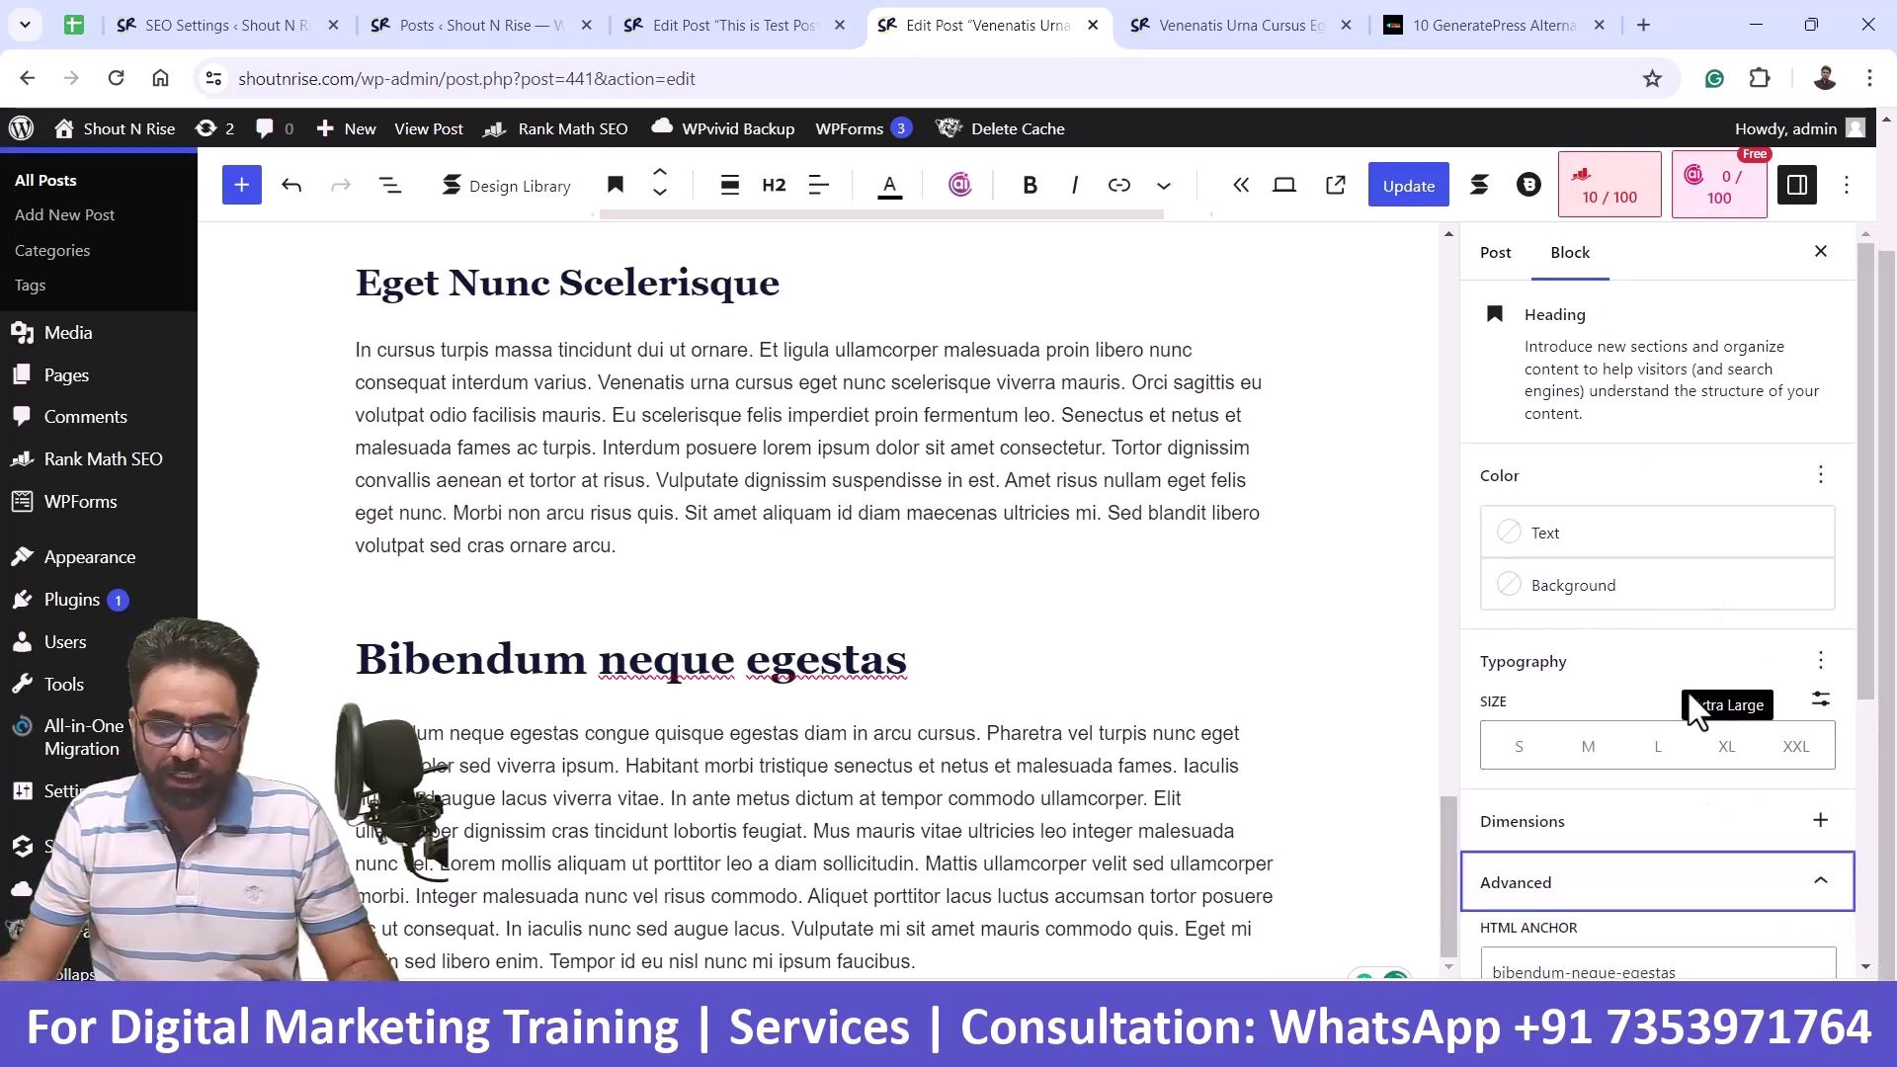
scroll(1581, 840, down, 3)
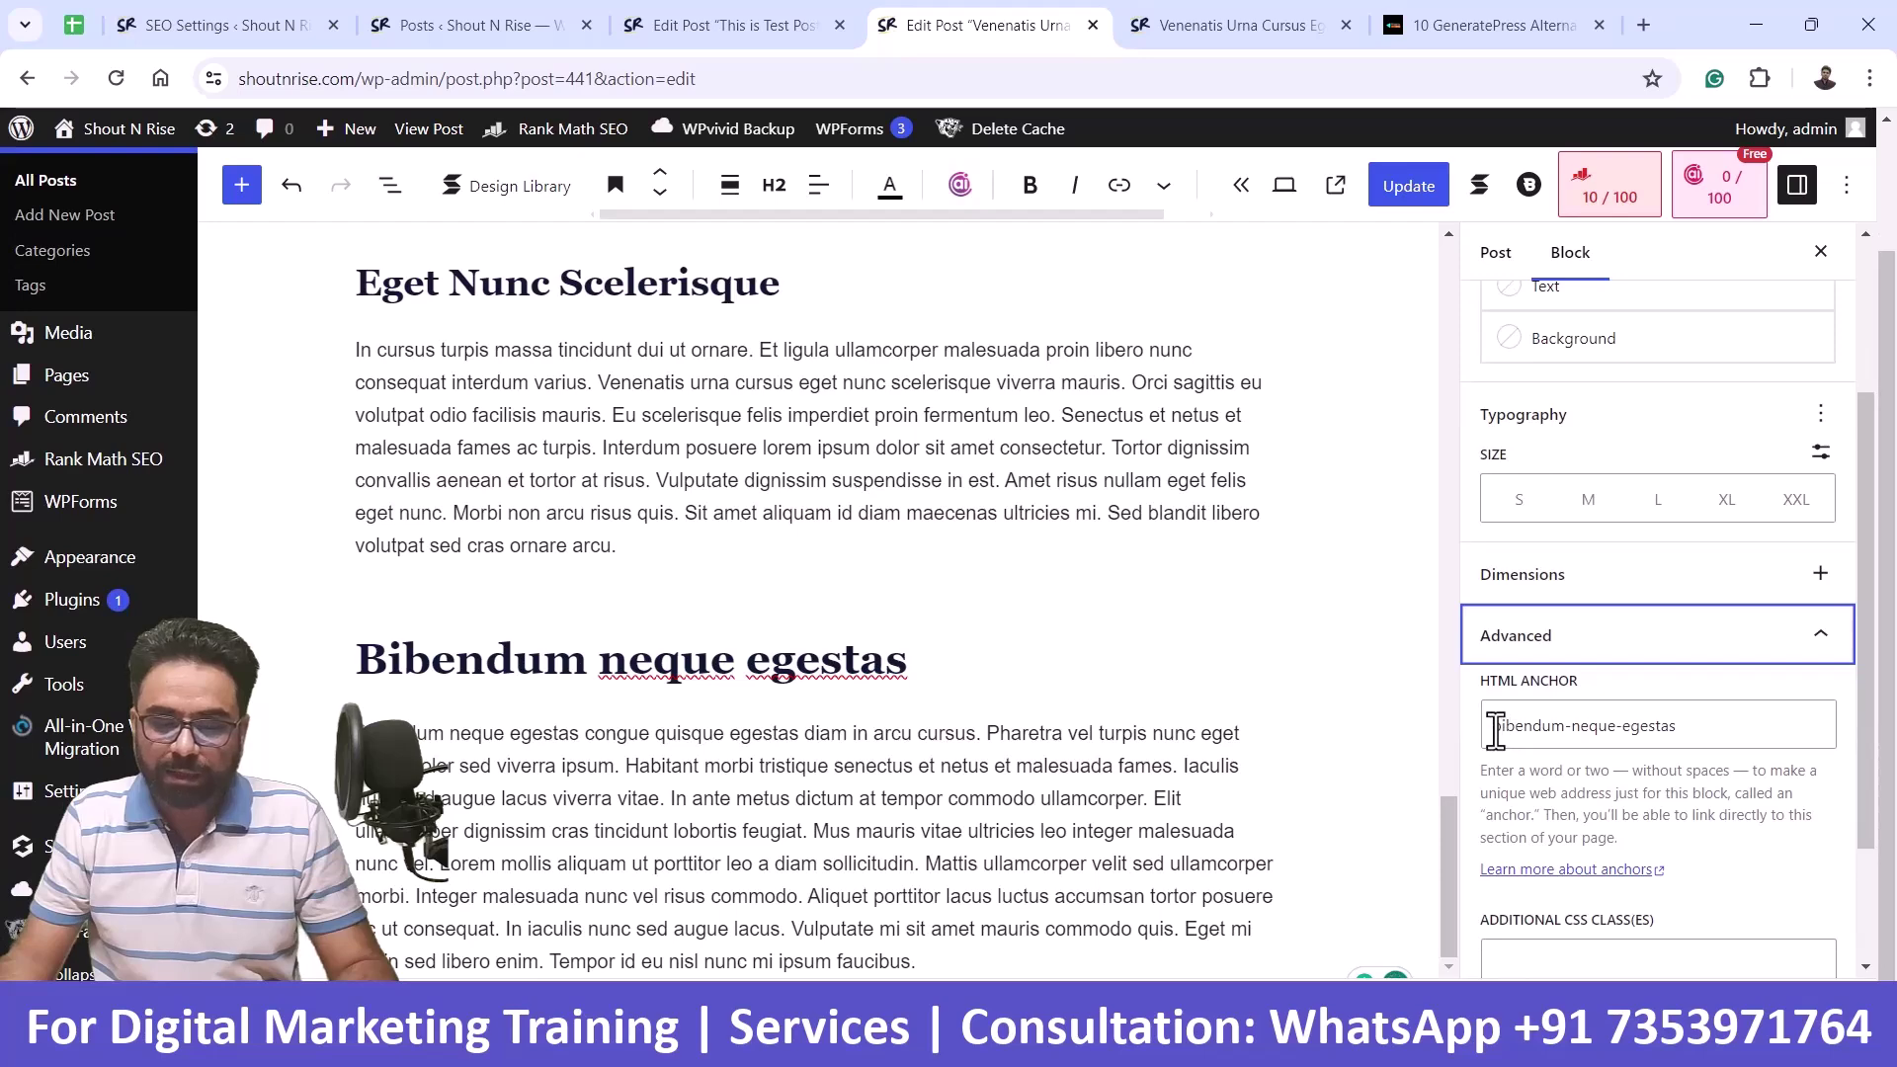
drag(1496, 729, 1699, 728)
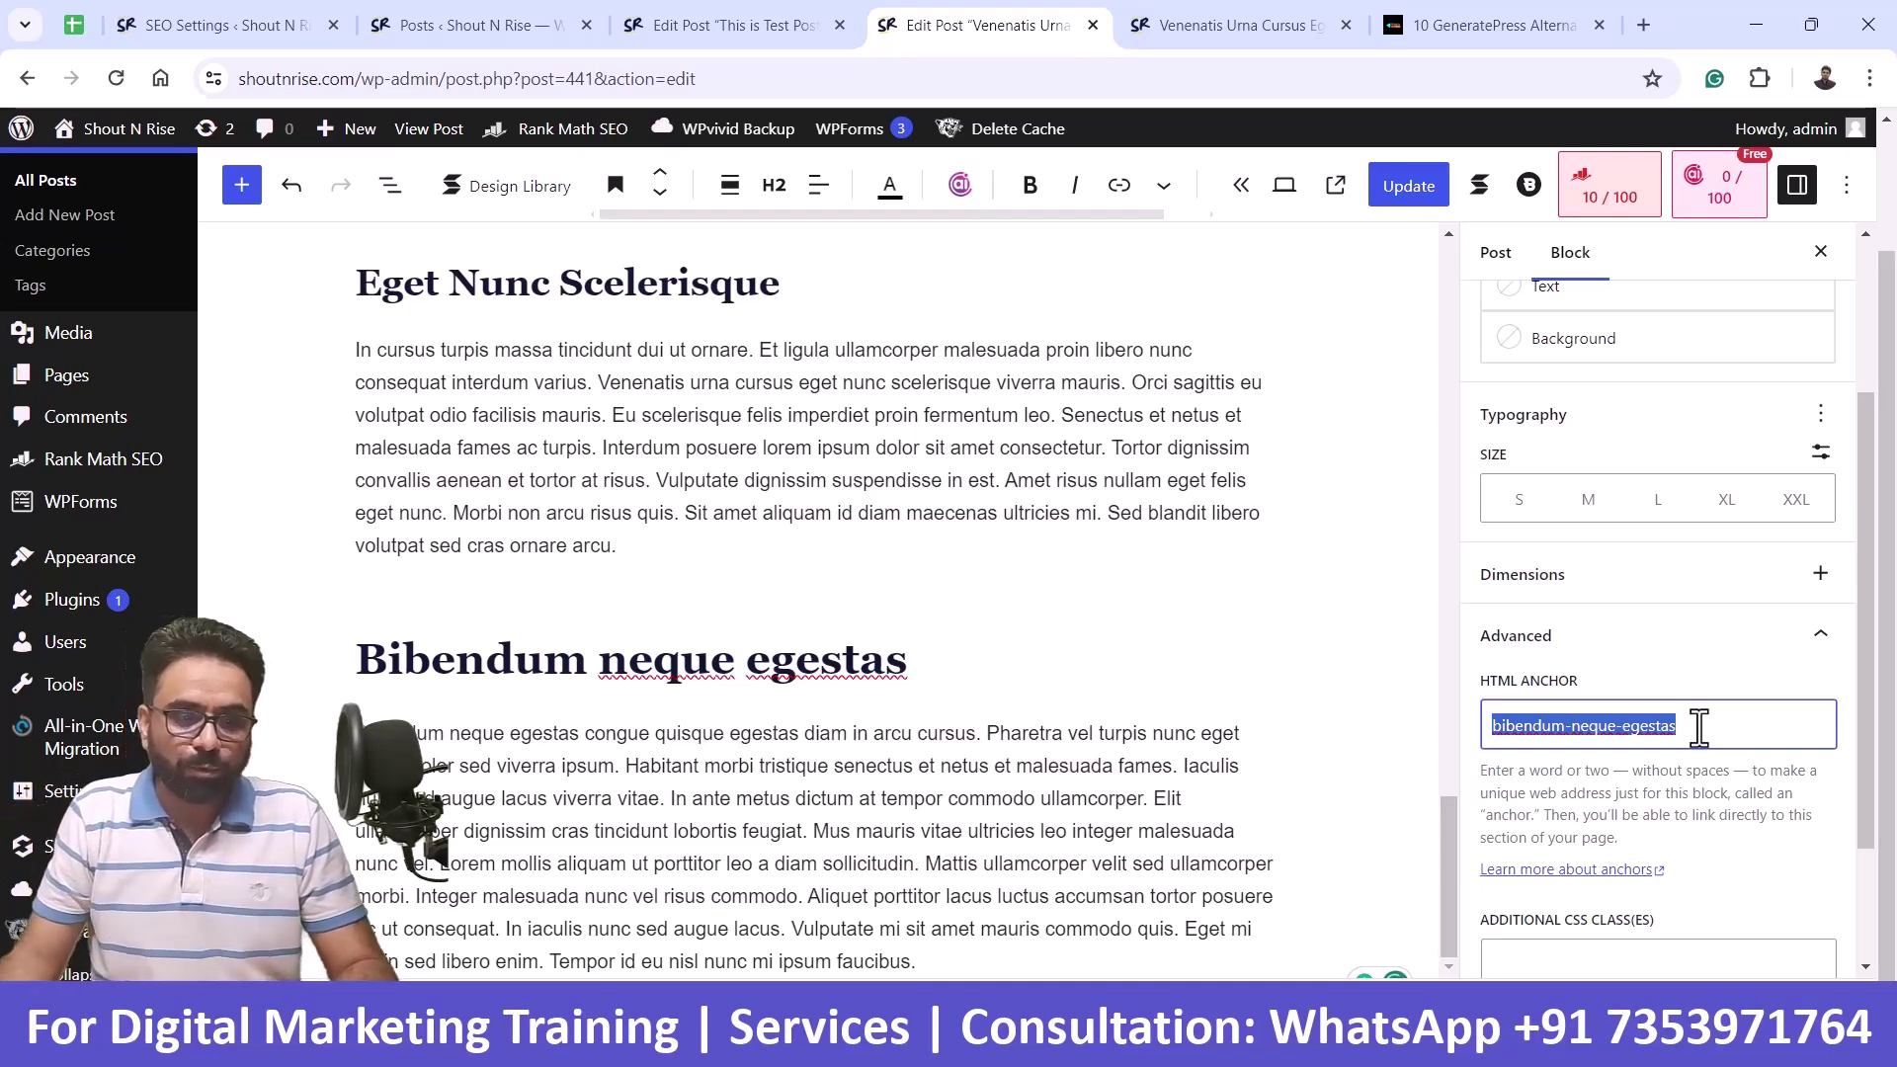
- Link the word "Enim" in the paragraph above Eget Nunc Scelerisque to #bibendum-neque-egestas and update the post
scroll(943, 597, up, 4)
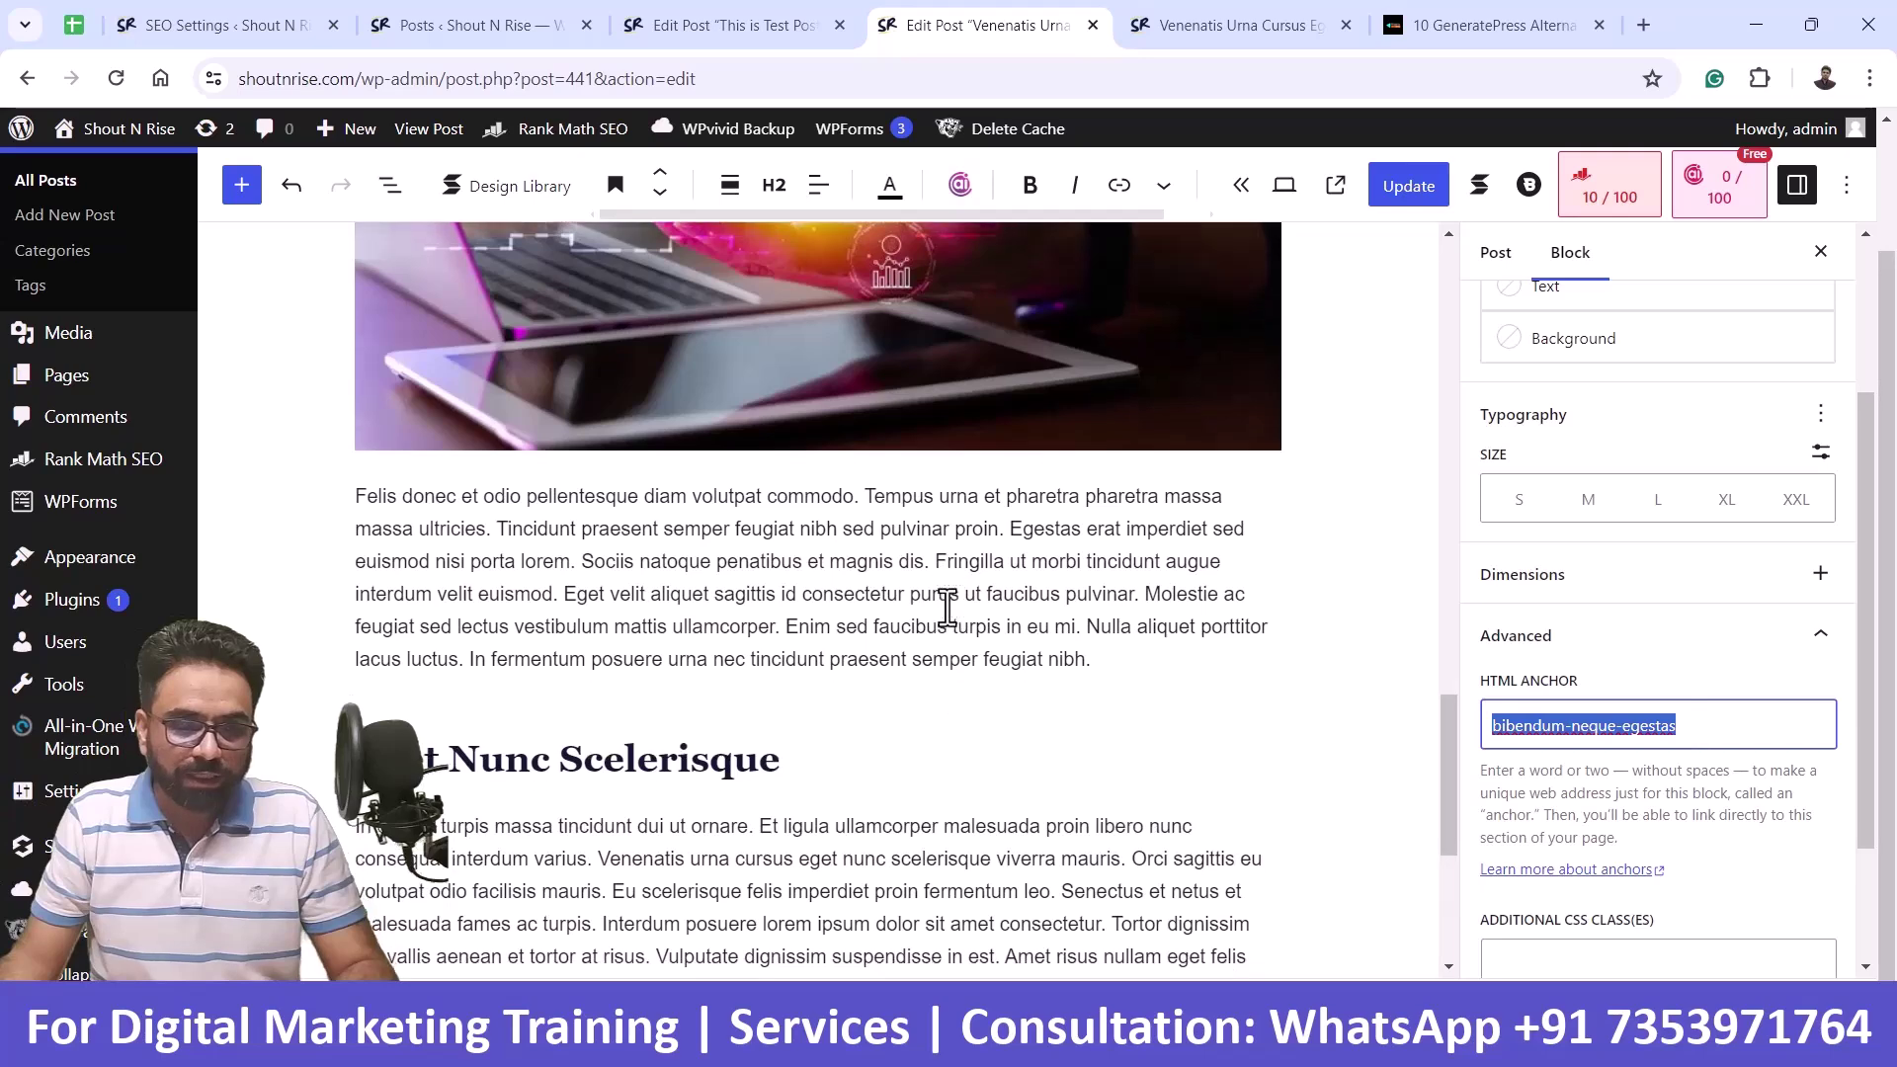
double_click(812, 524)
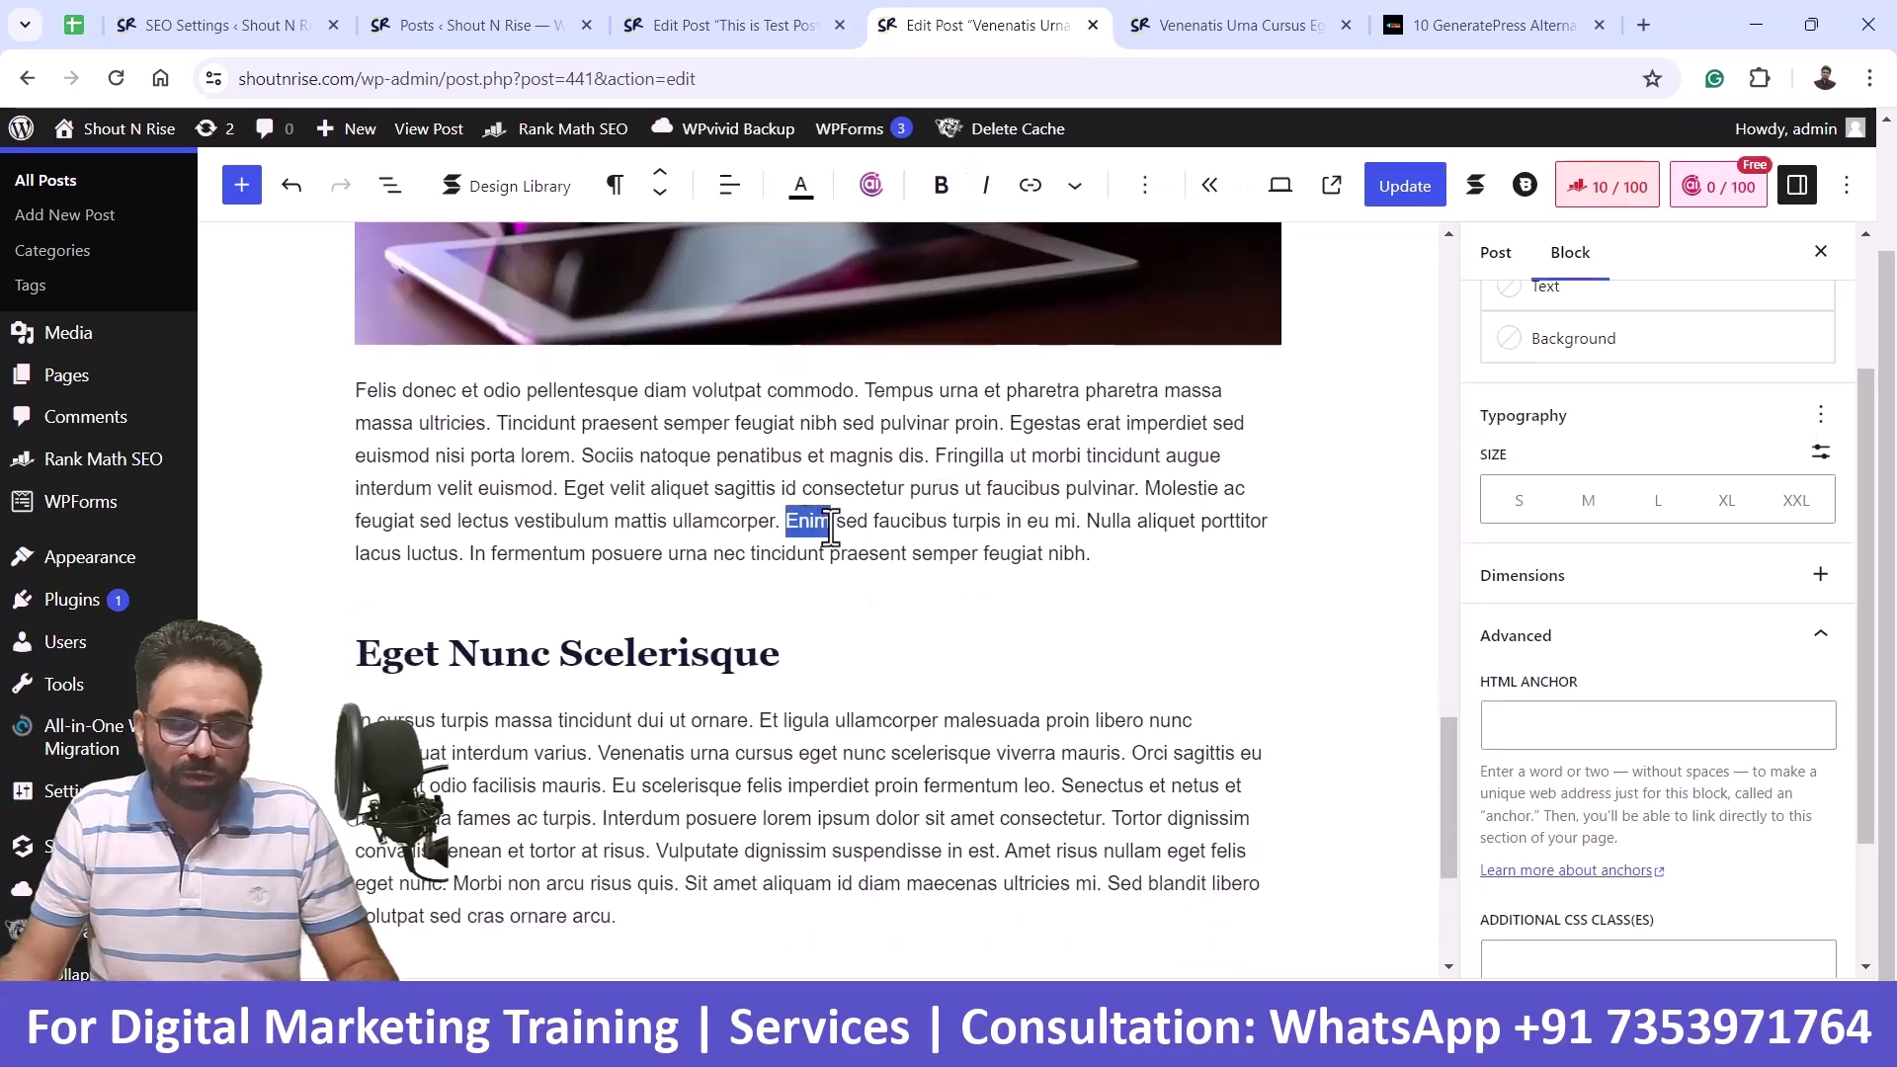
scroll(826, 690, down, 4)
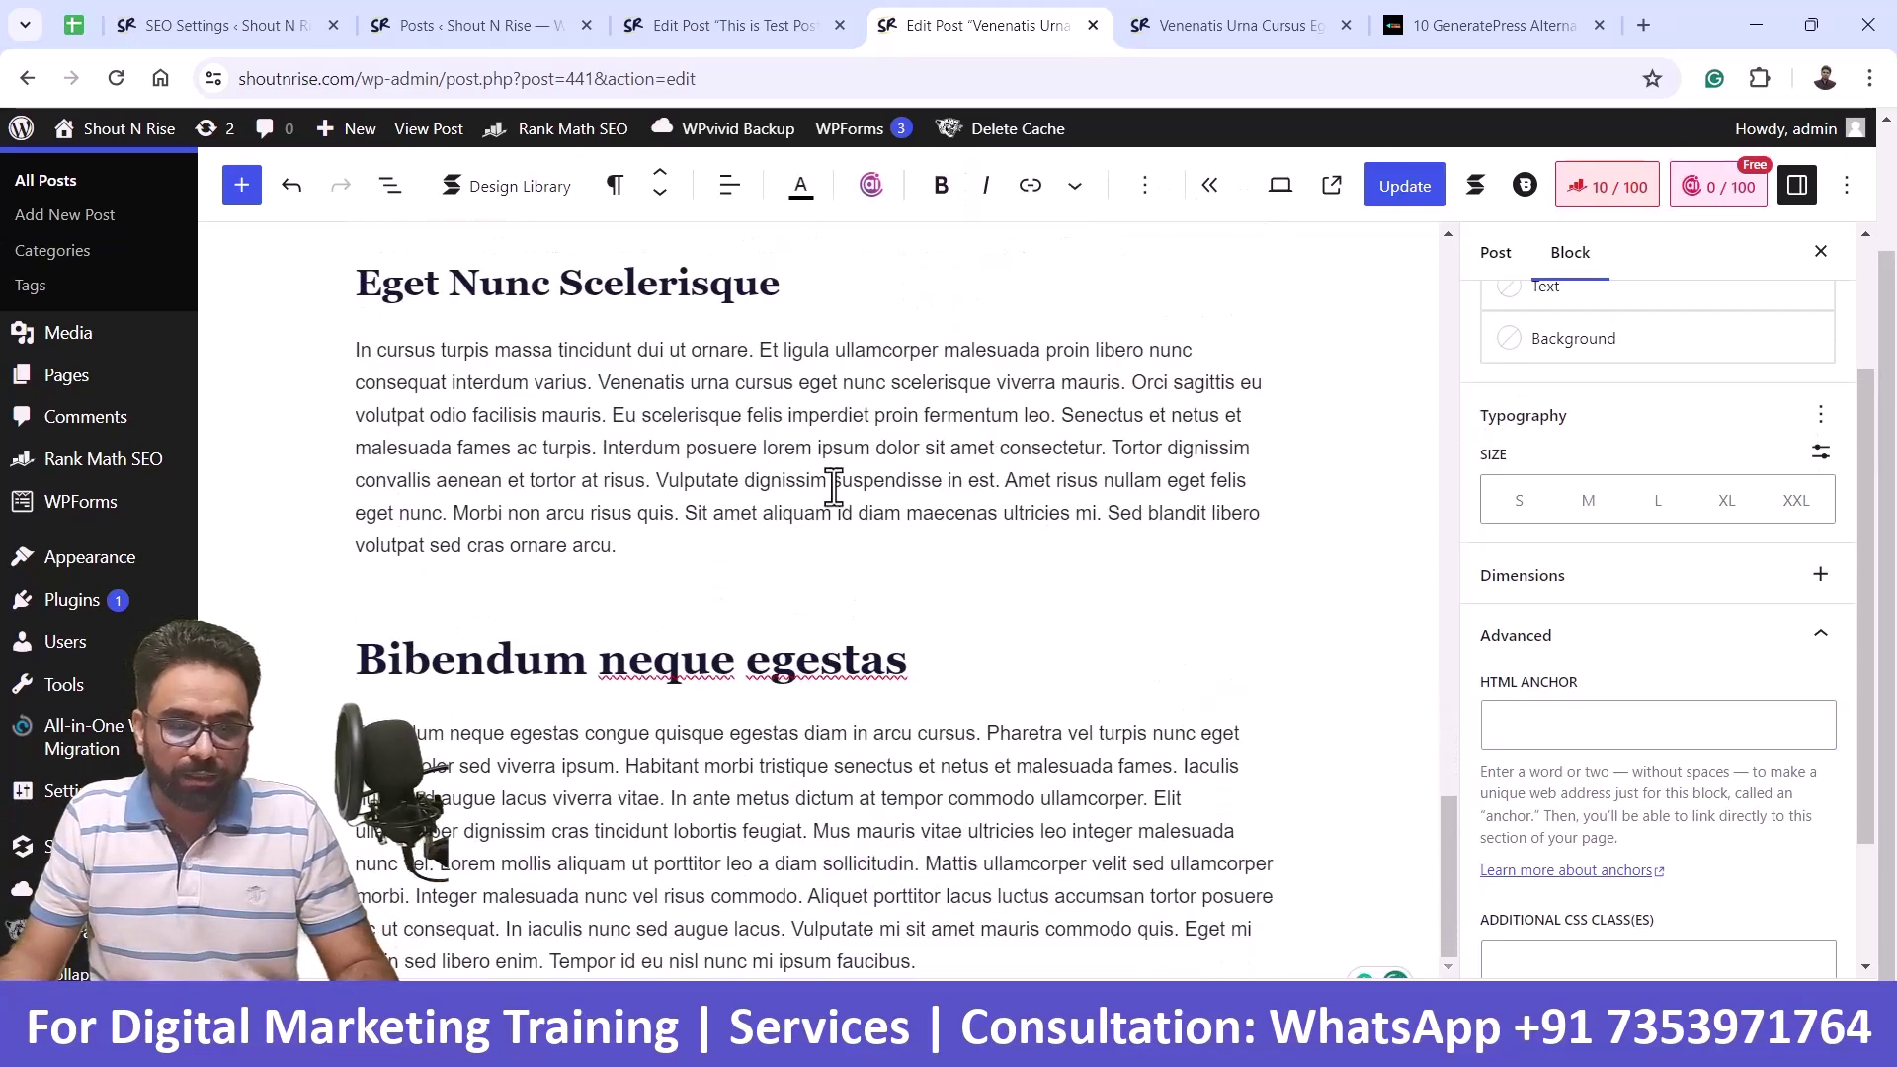
scroll(824, 613, up, 3)
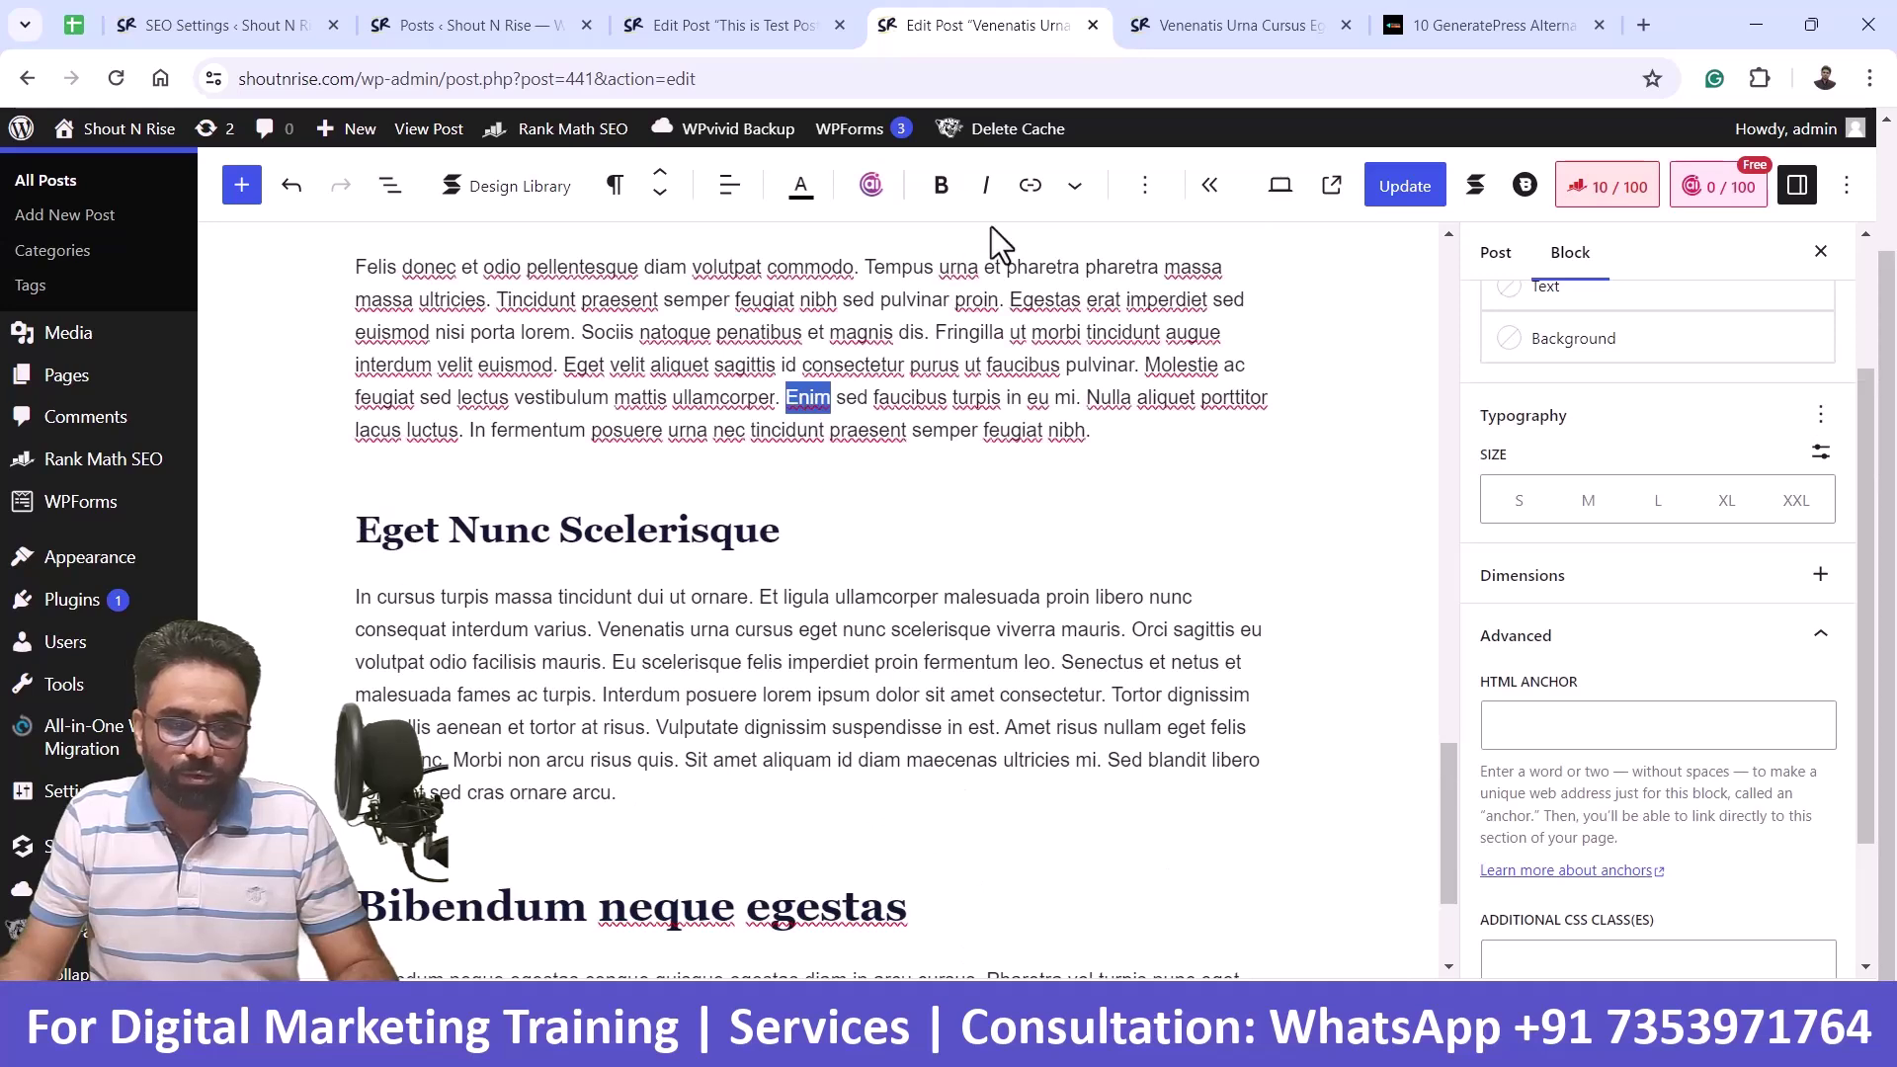
click(1030, 185)
text(#bibendum-neque-egestas)
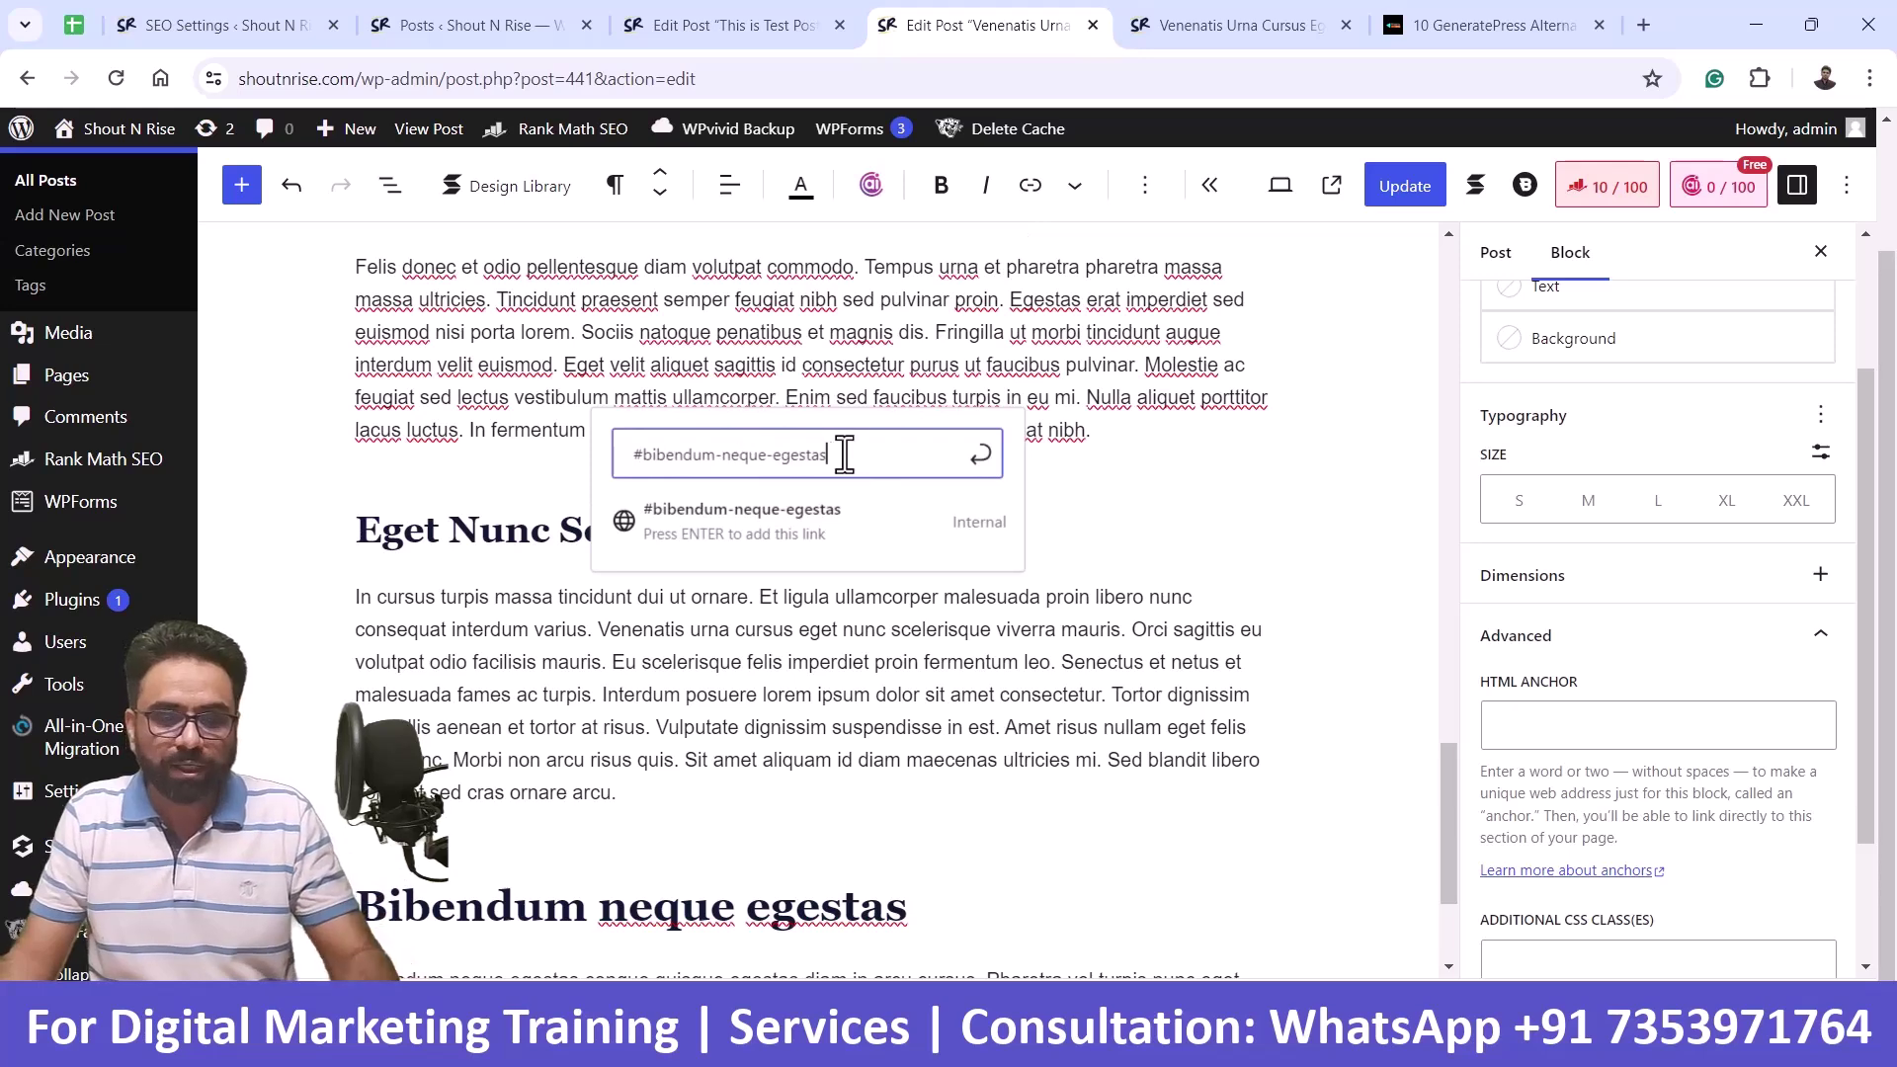
click(980, 455)
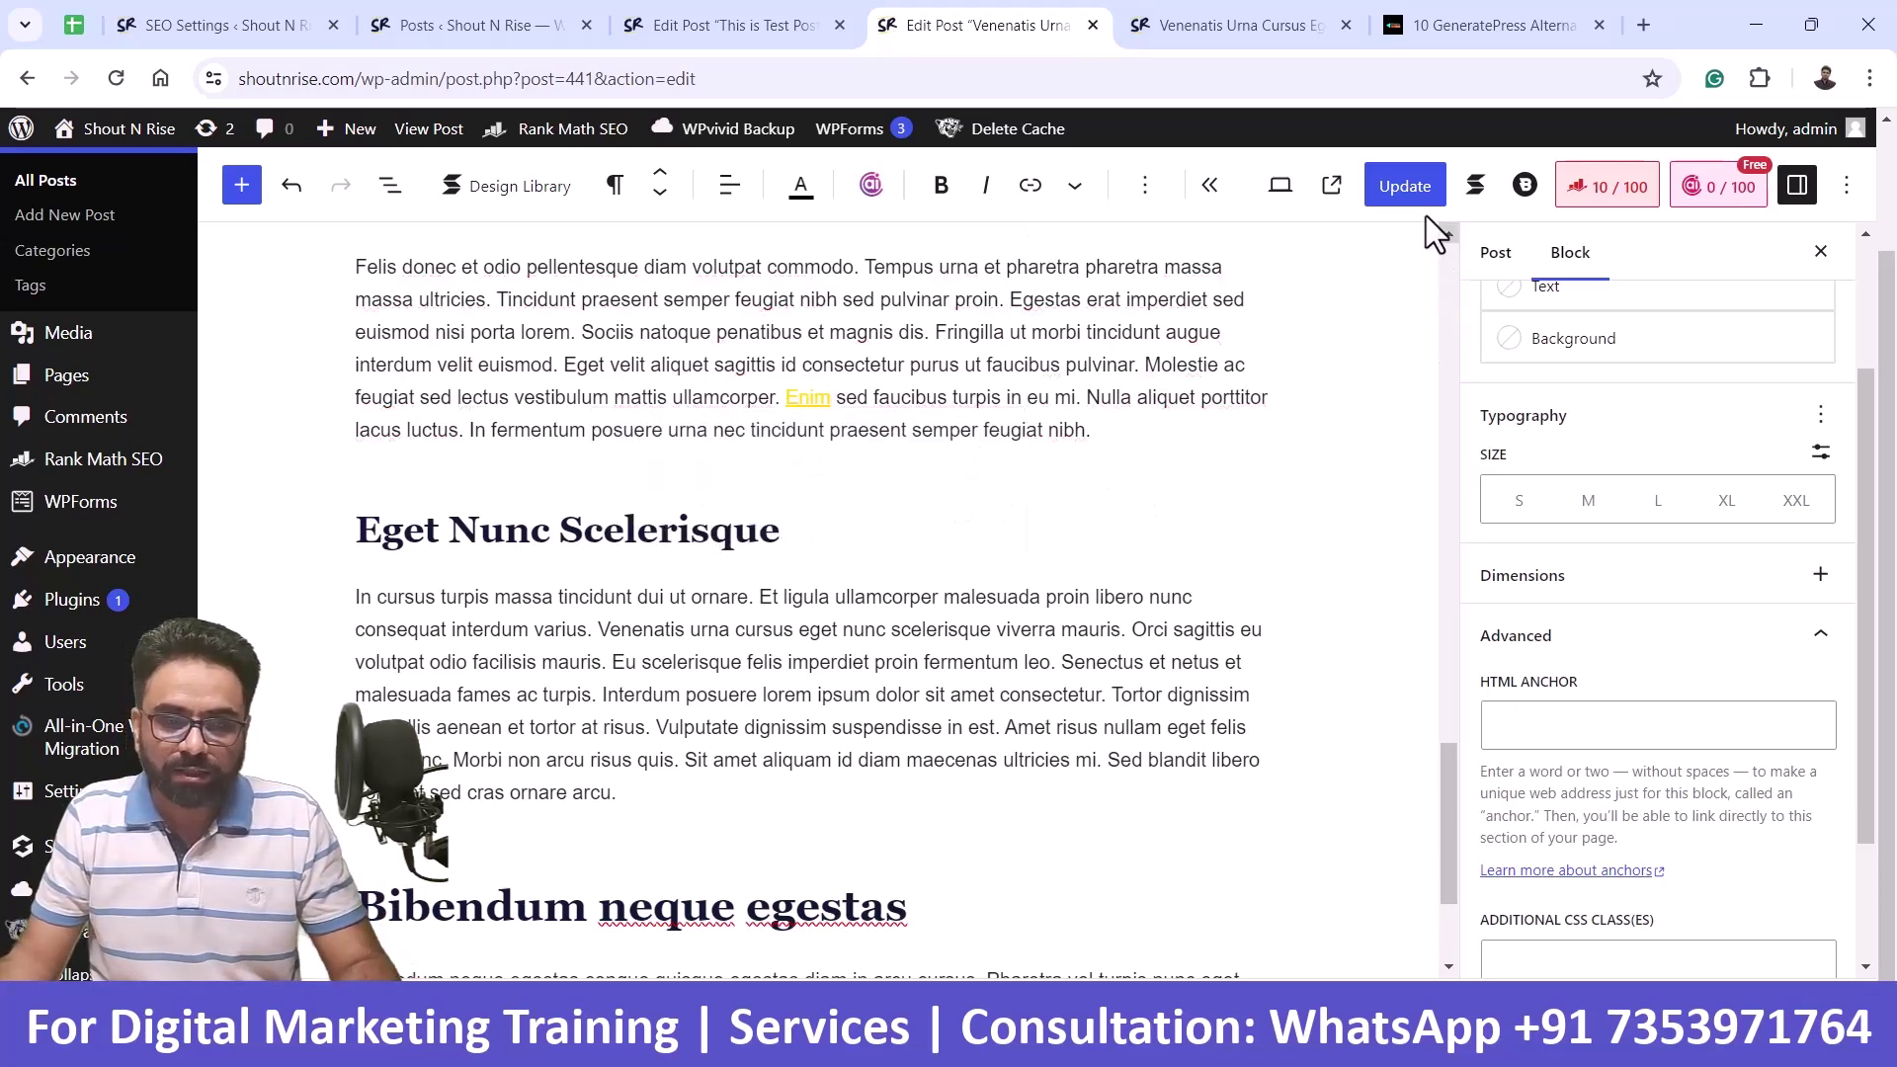
click(1410, 195)
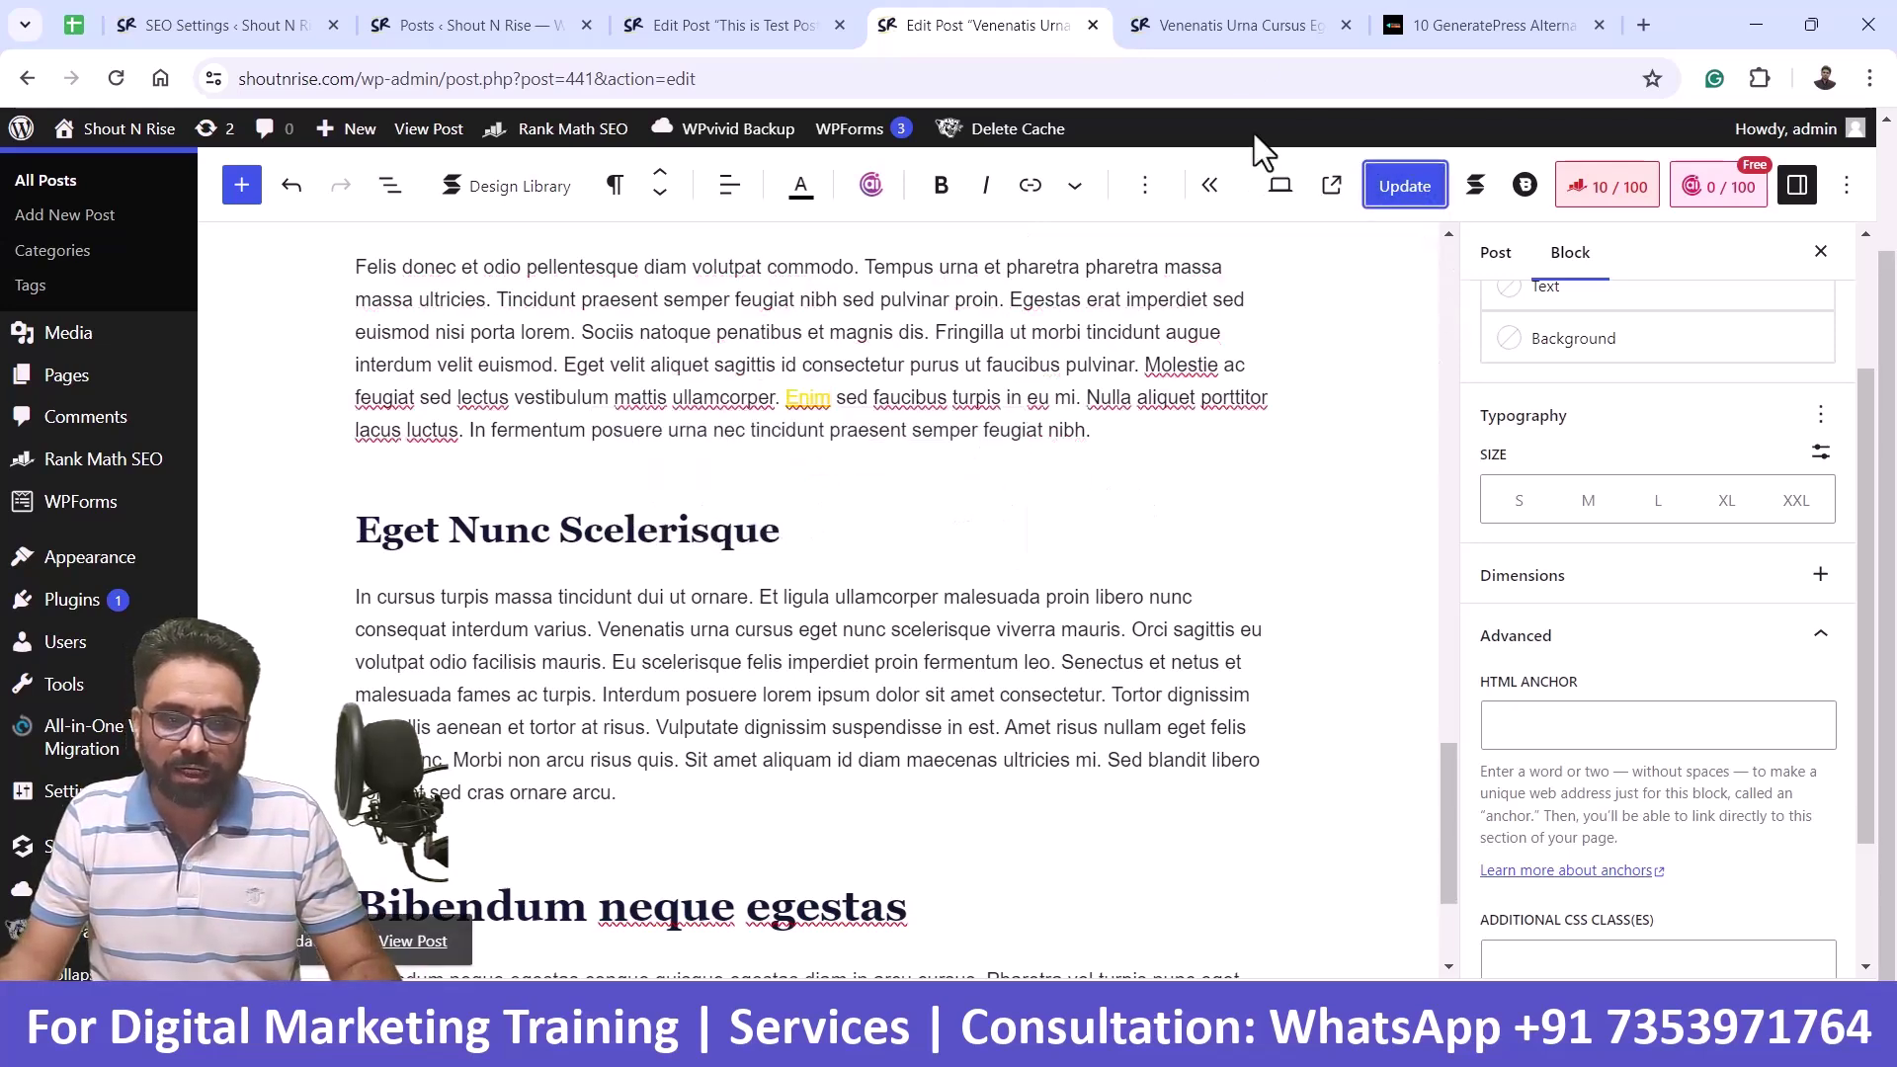
- Reload the published post and follow the "Enim" link to test its jump to the Bibendum neque egestas heading
click(1239, 23)
click(1076, 74)
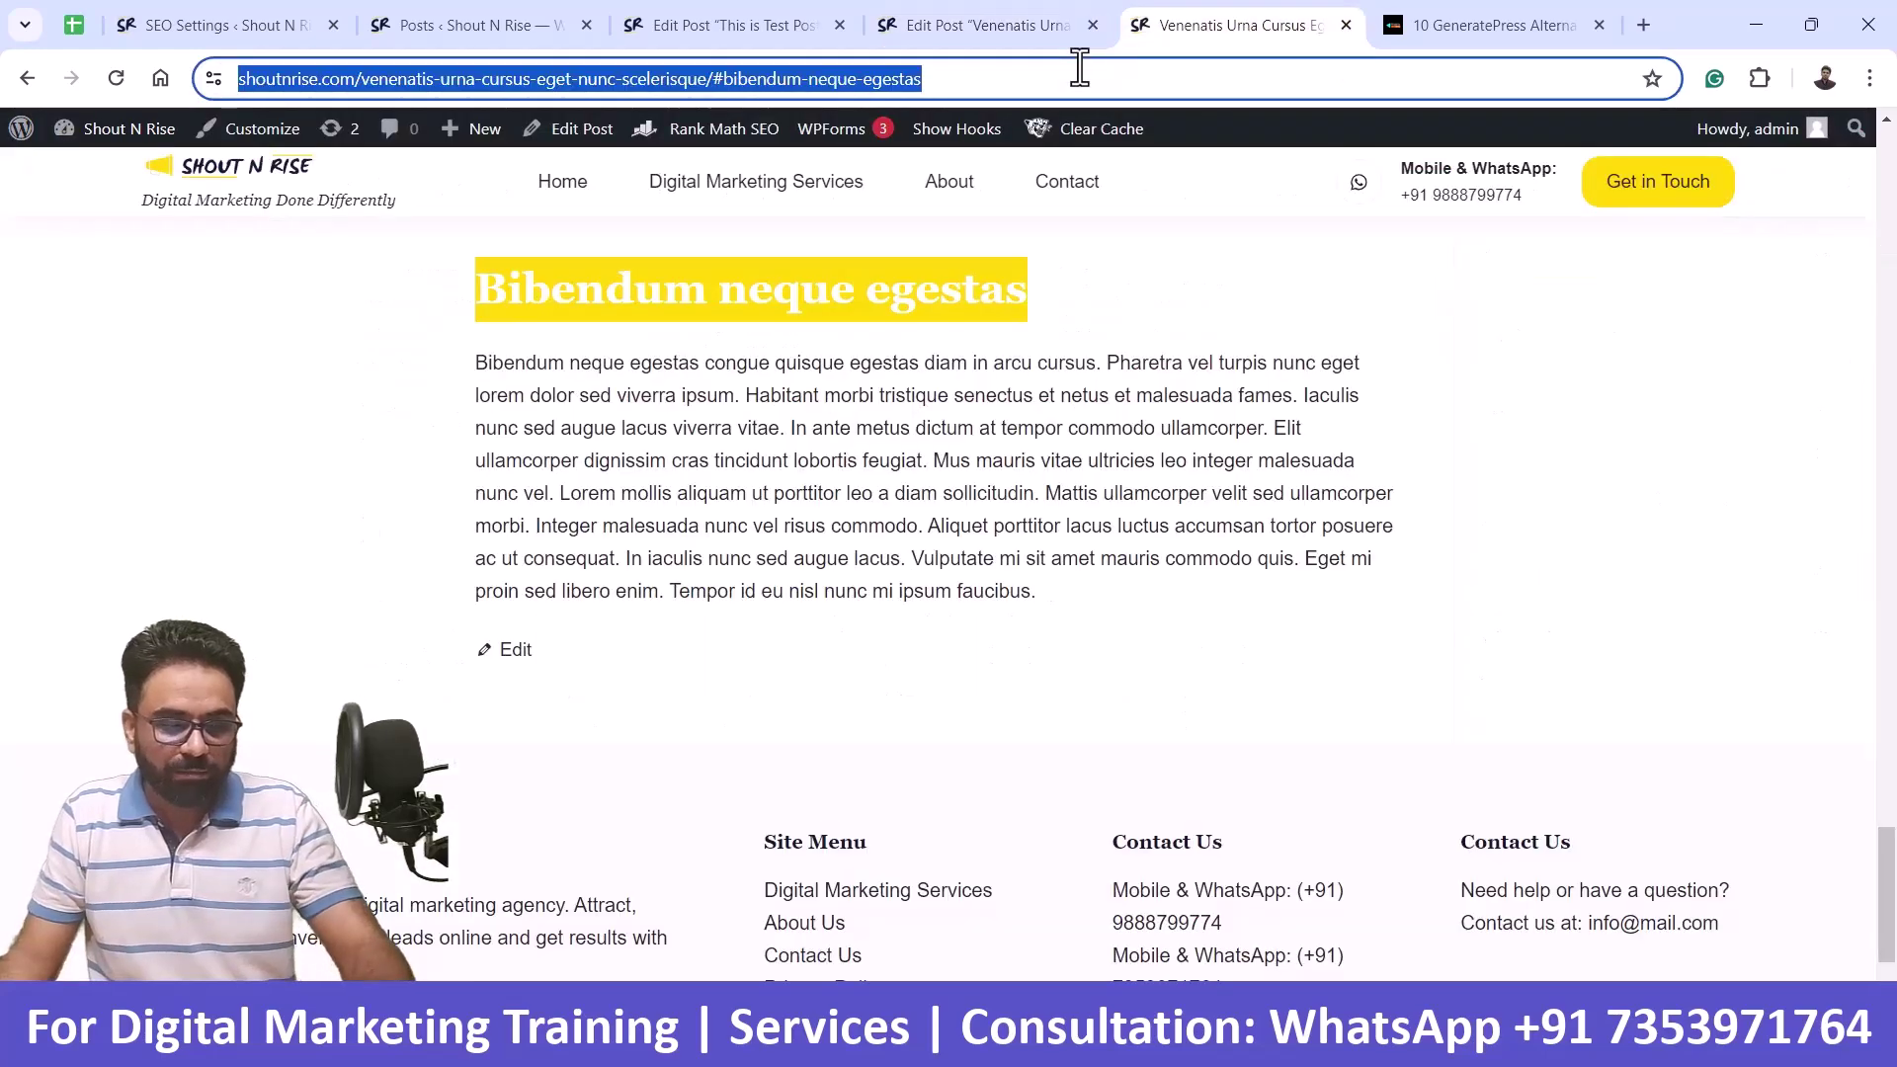
key(Return)
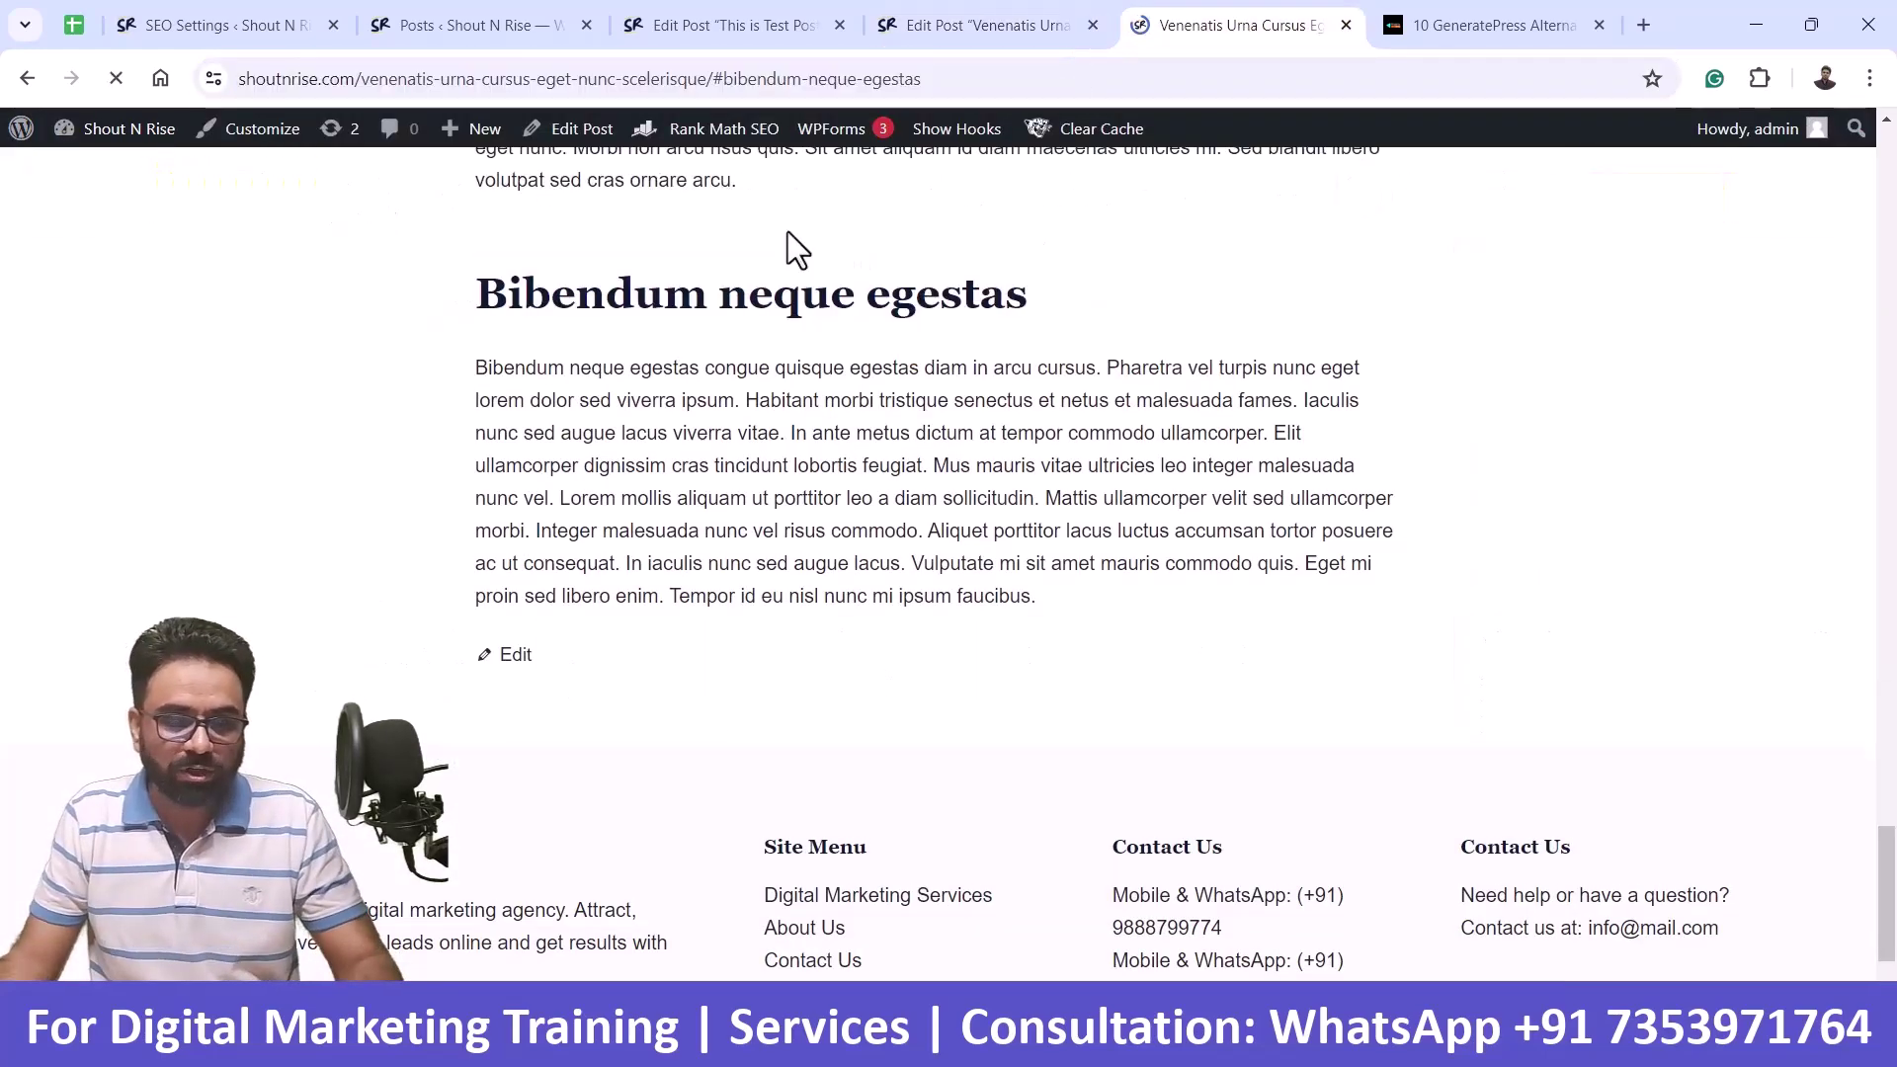
scroll(910, 441, up, 6)
scroll(929, 442, down, 1)
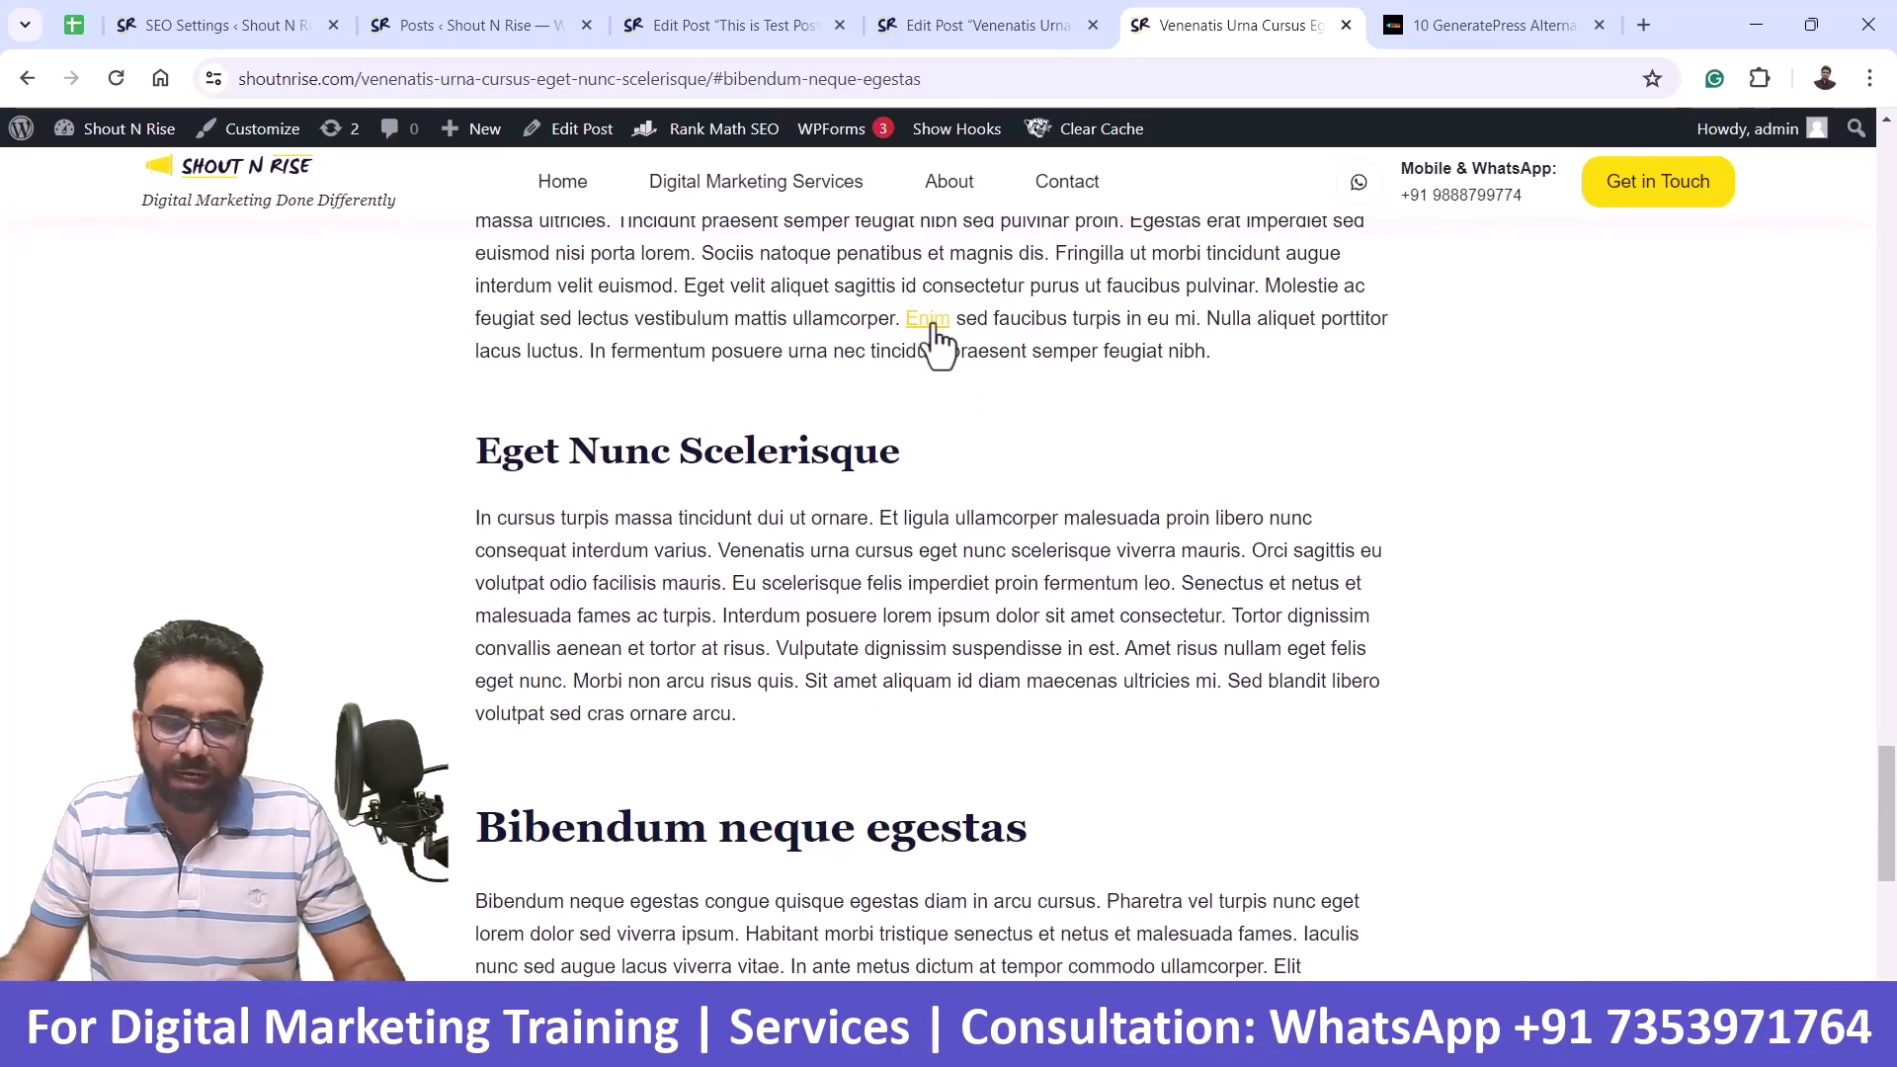
scroll(934, 341, down, 4)
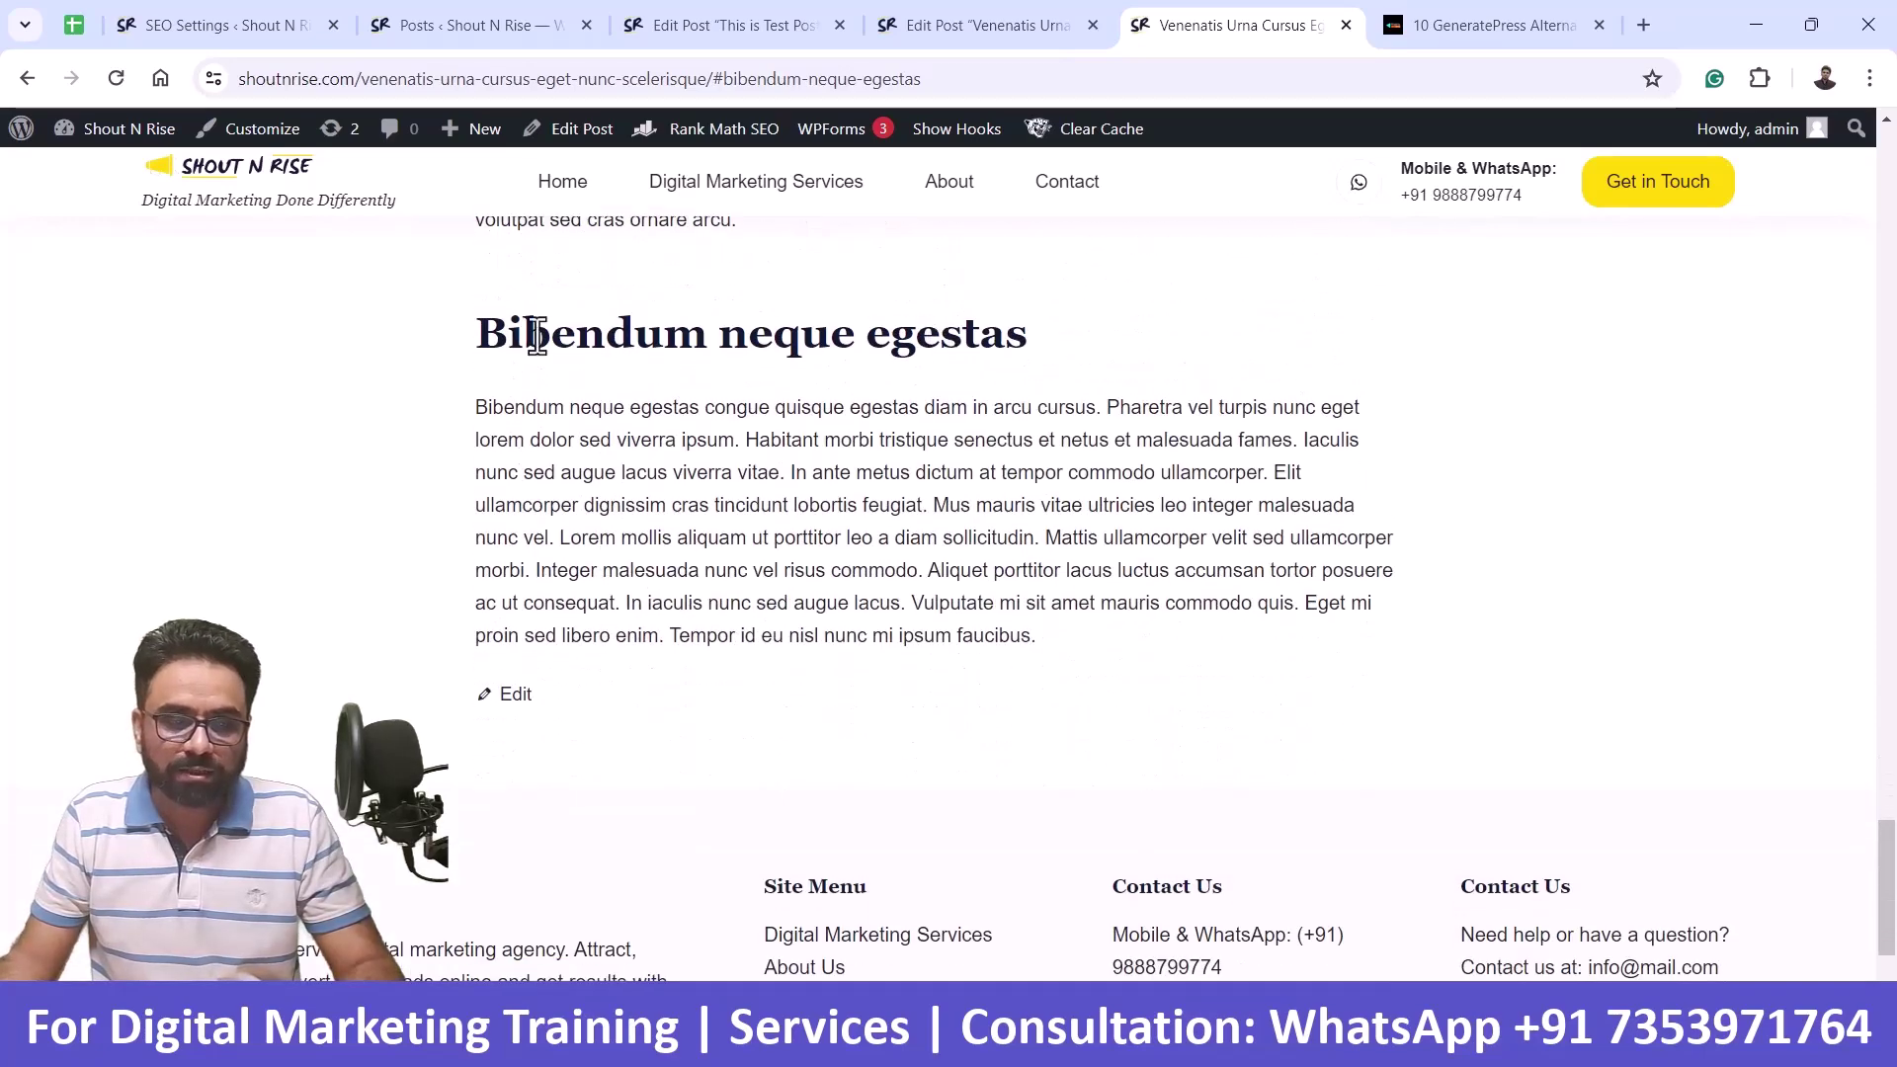
drag(479, 336, 1075, 354)
scroll(1075, 348, up, 5)
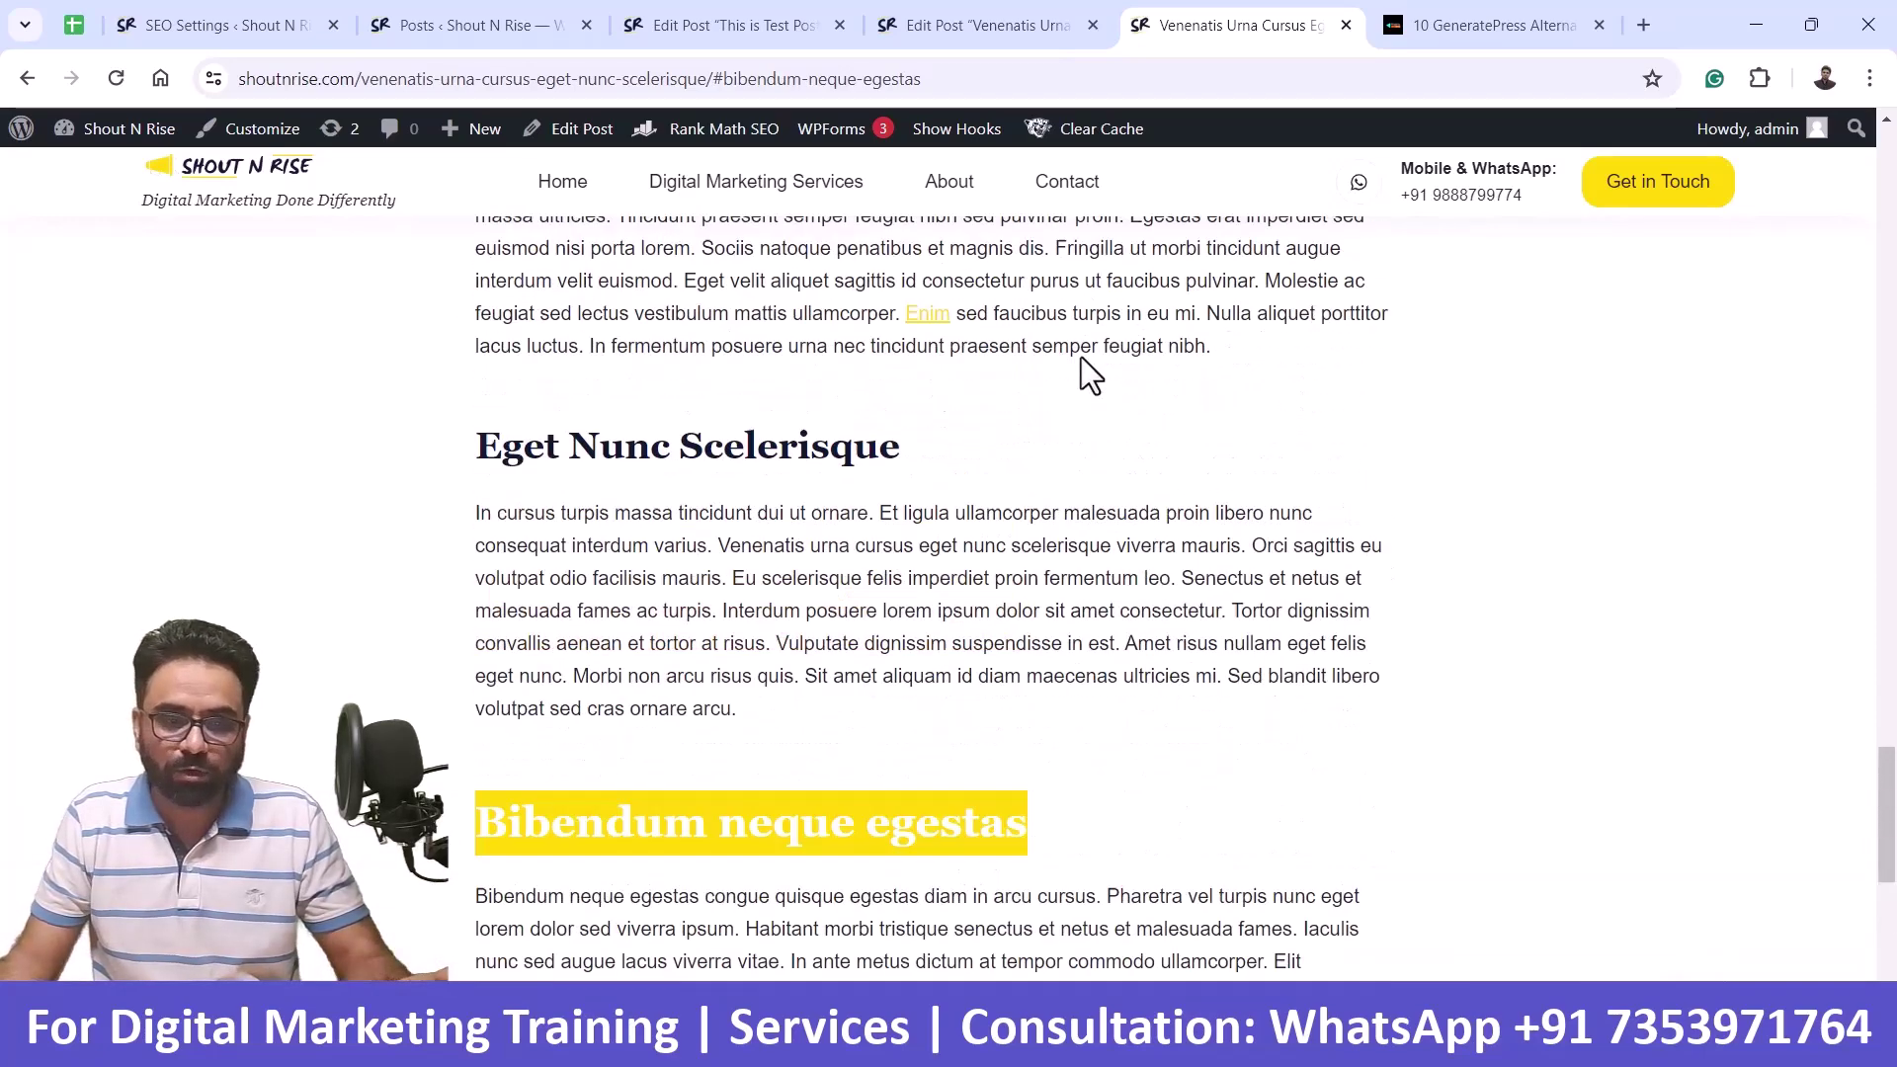
click(927, 442)
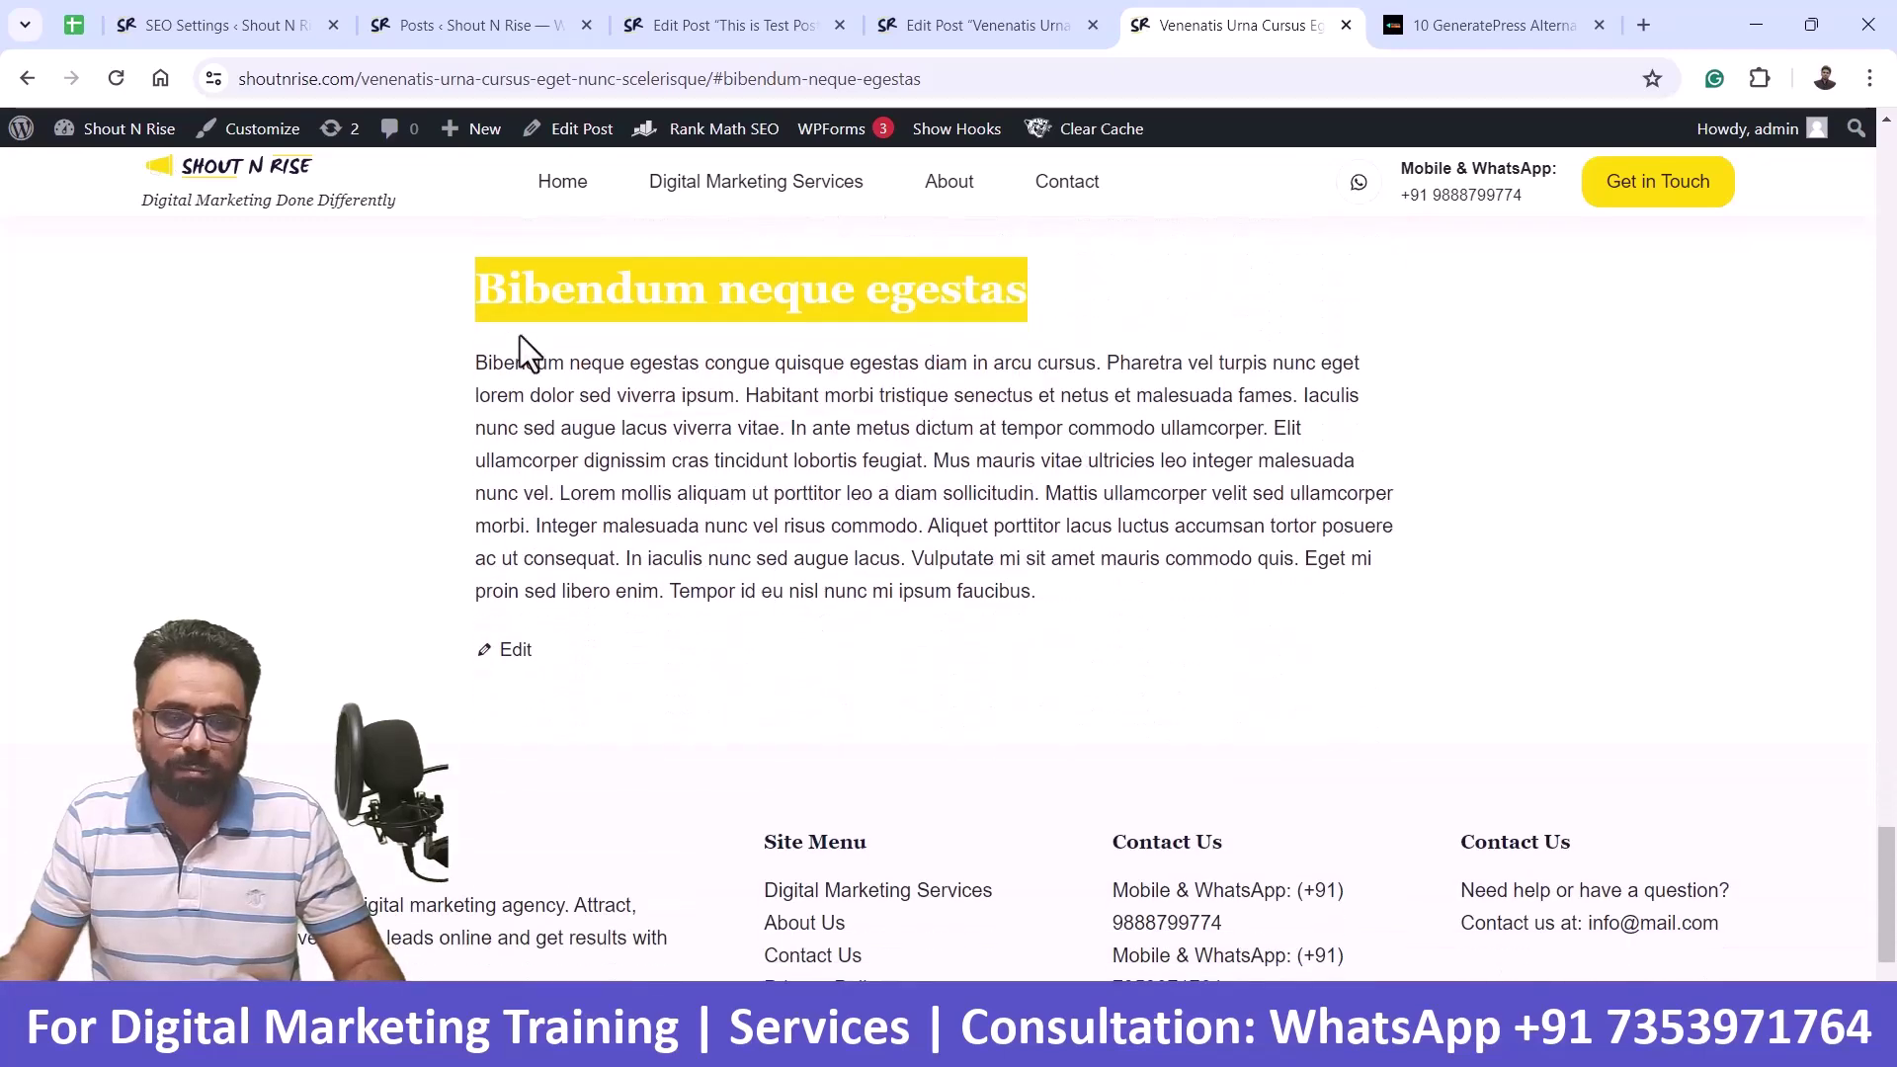
- Return to the post editor and shorten the HTML anchor of the Bibendum neque egestas heading to neque-egestas
click(957, 28)
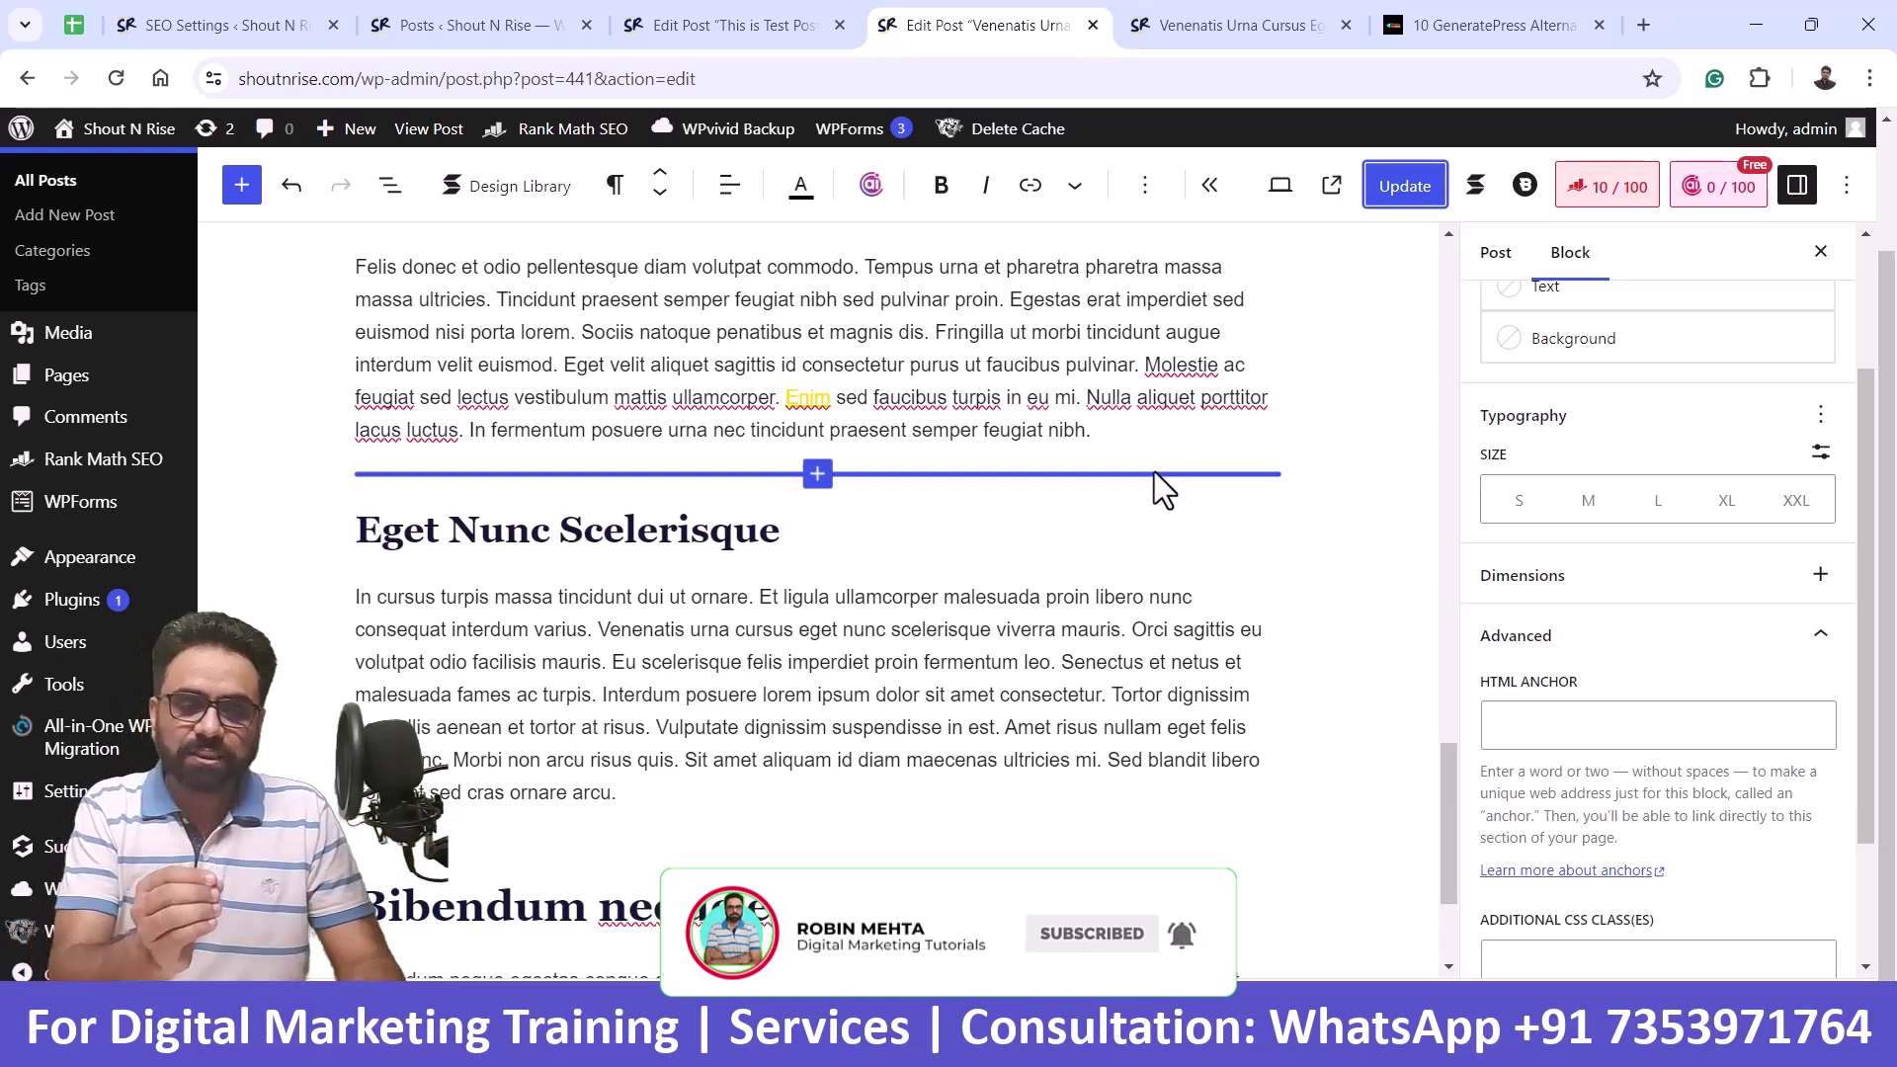
scroll(1110, 584, down, 3)
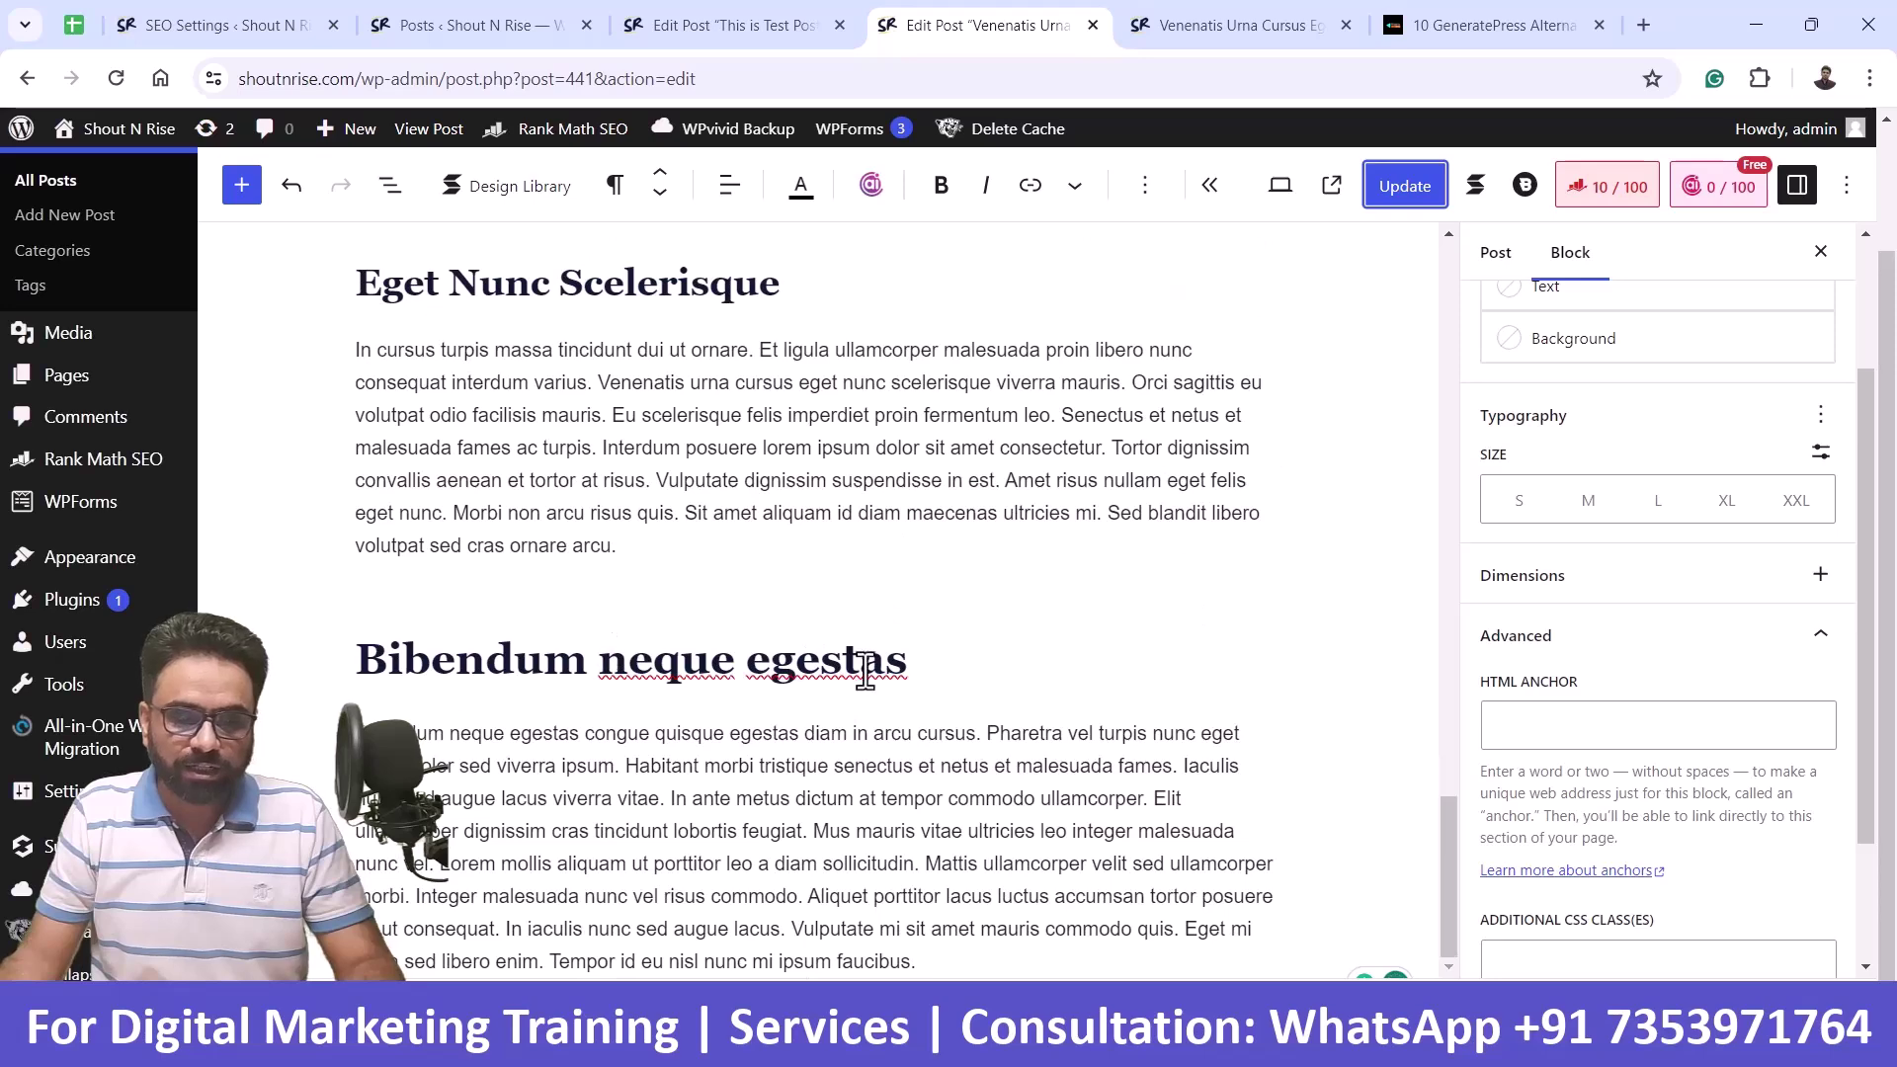
drag(598, 662, 909, 664)
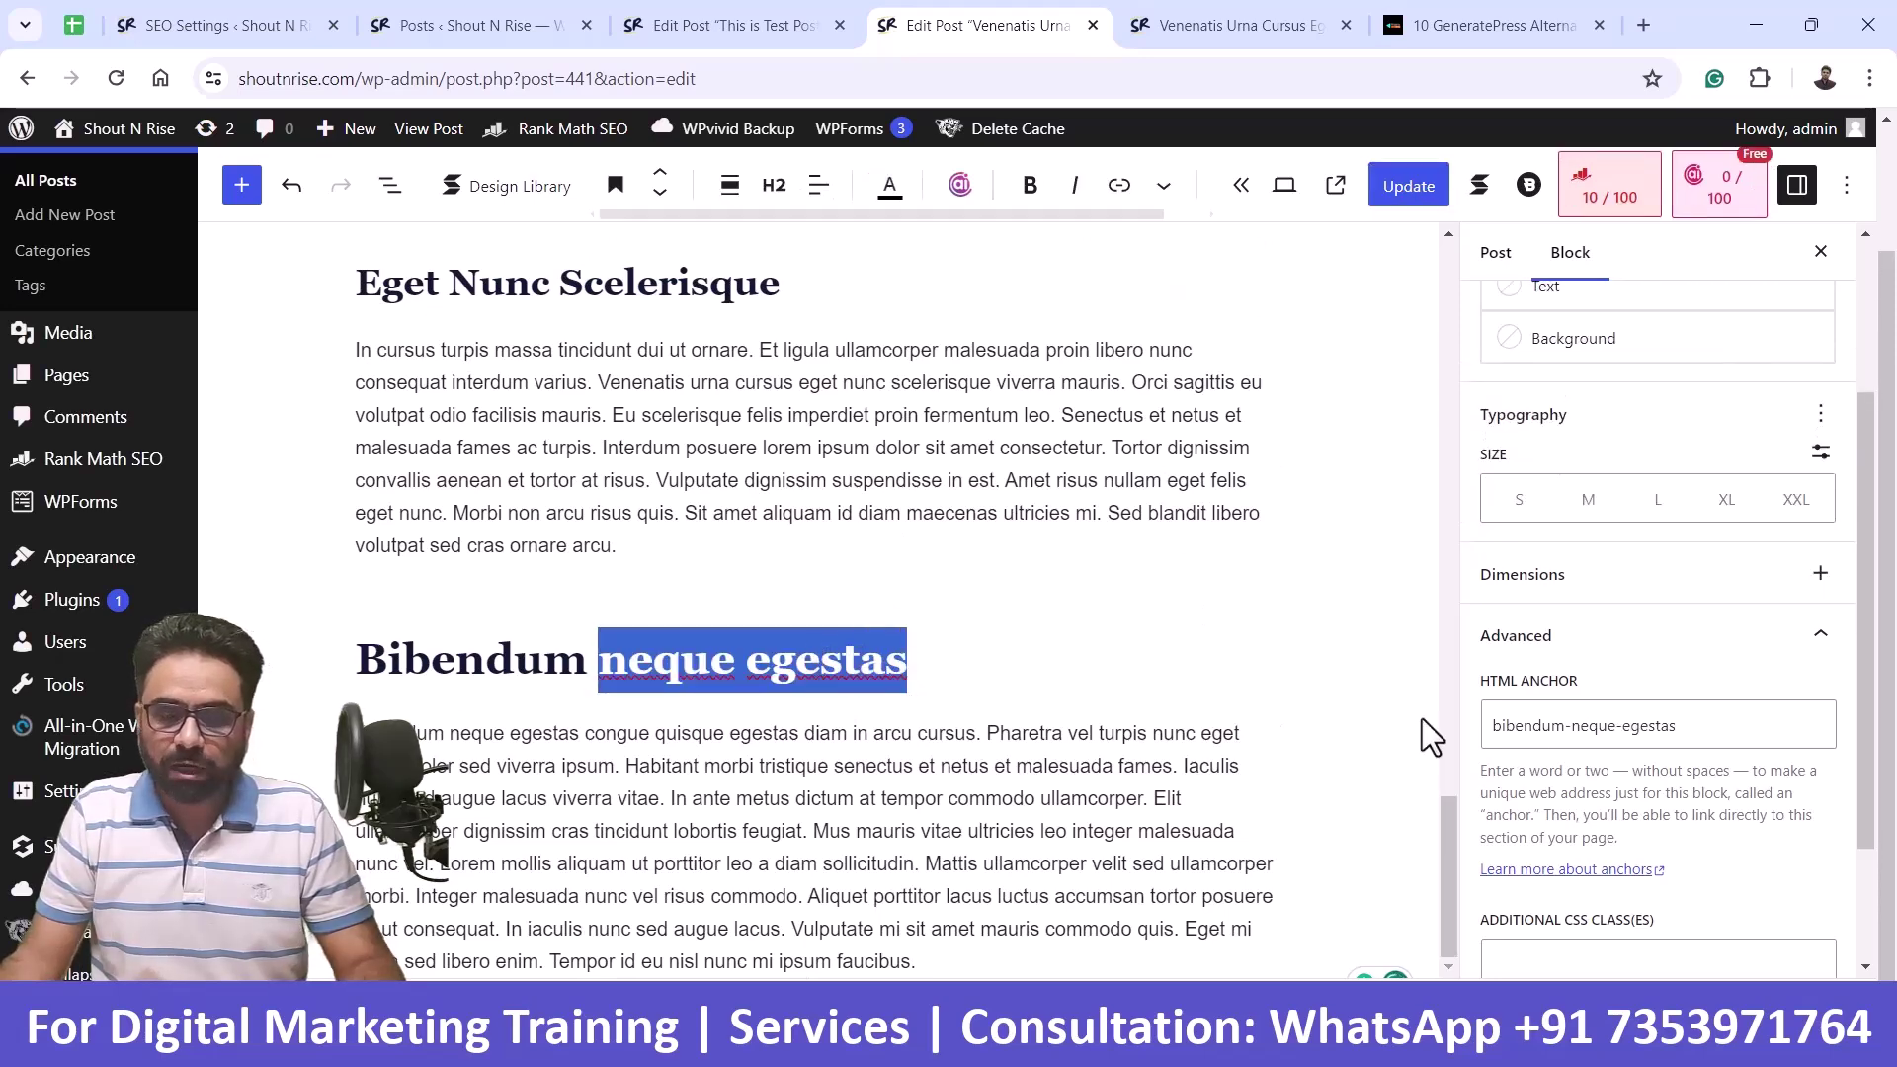
drag(1574, 731, 1376, 748)
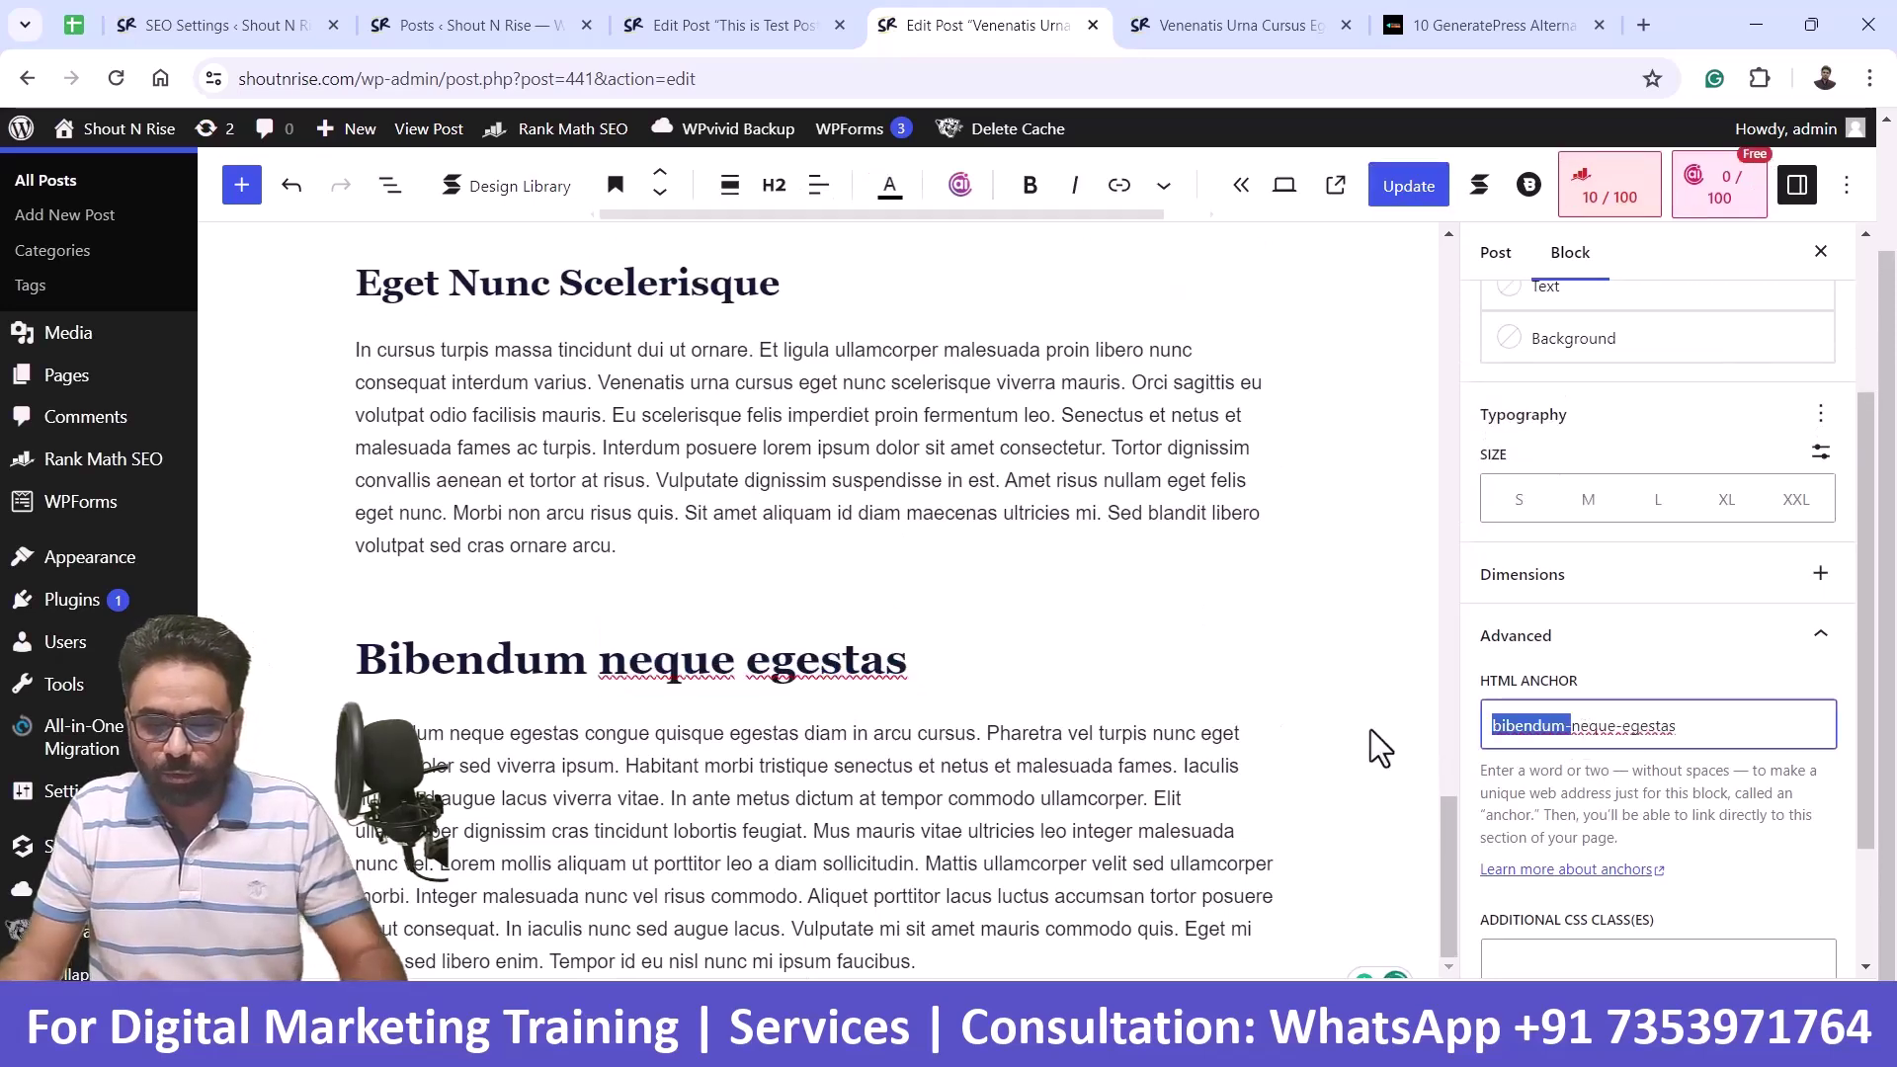
key(BackSpace)
key(Delete)
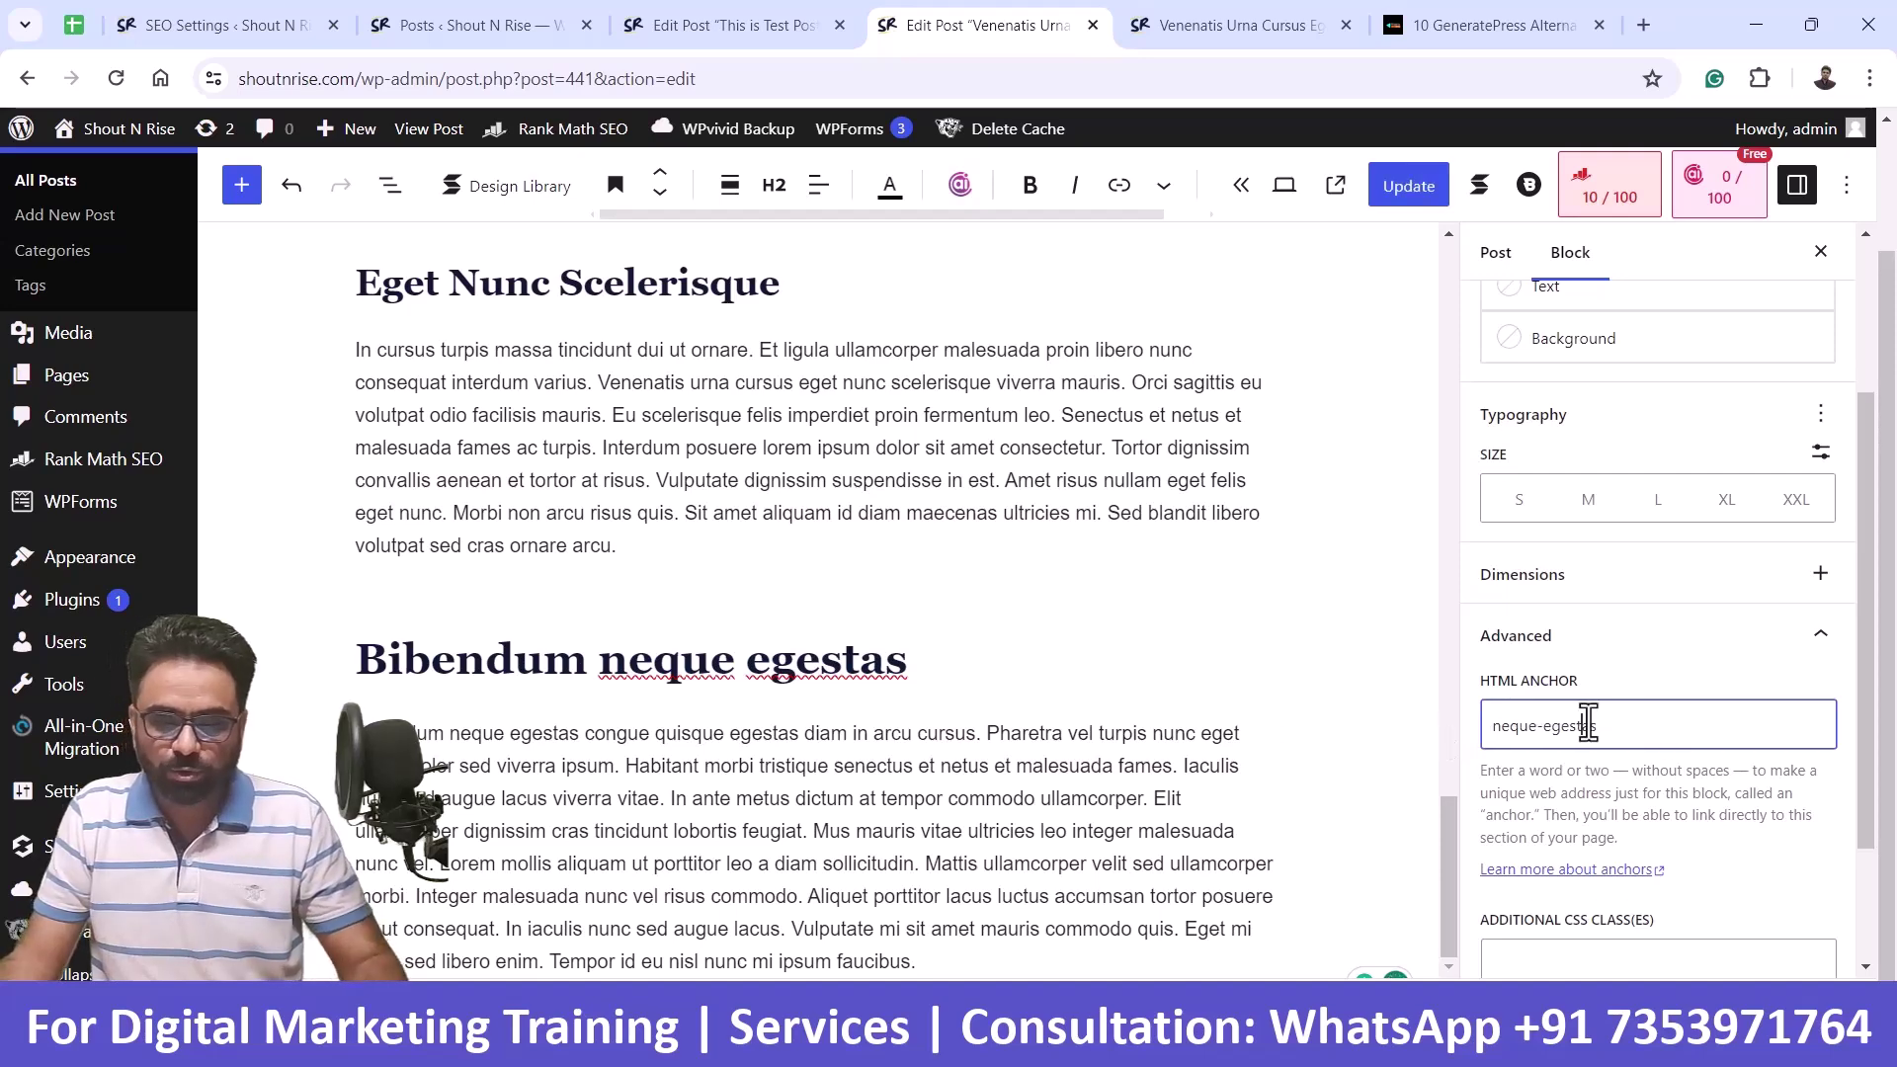
key(ctrl+a)
- Change the Bibendum neque egestas link in the table of contents to #neque-egestas and update the post
scroll(1067, 629, up, 5)
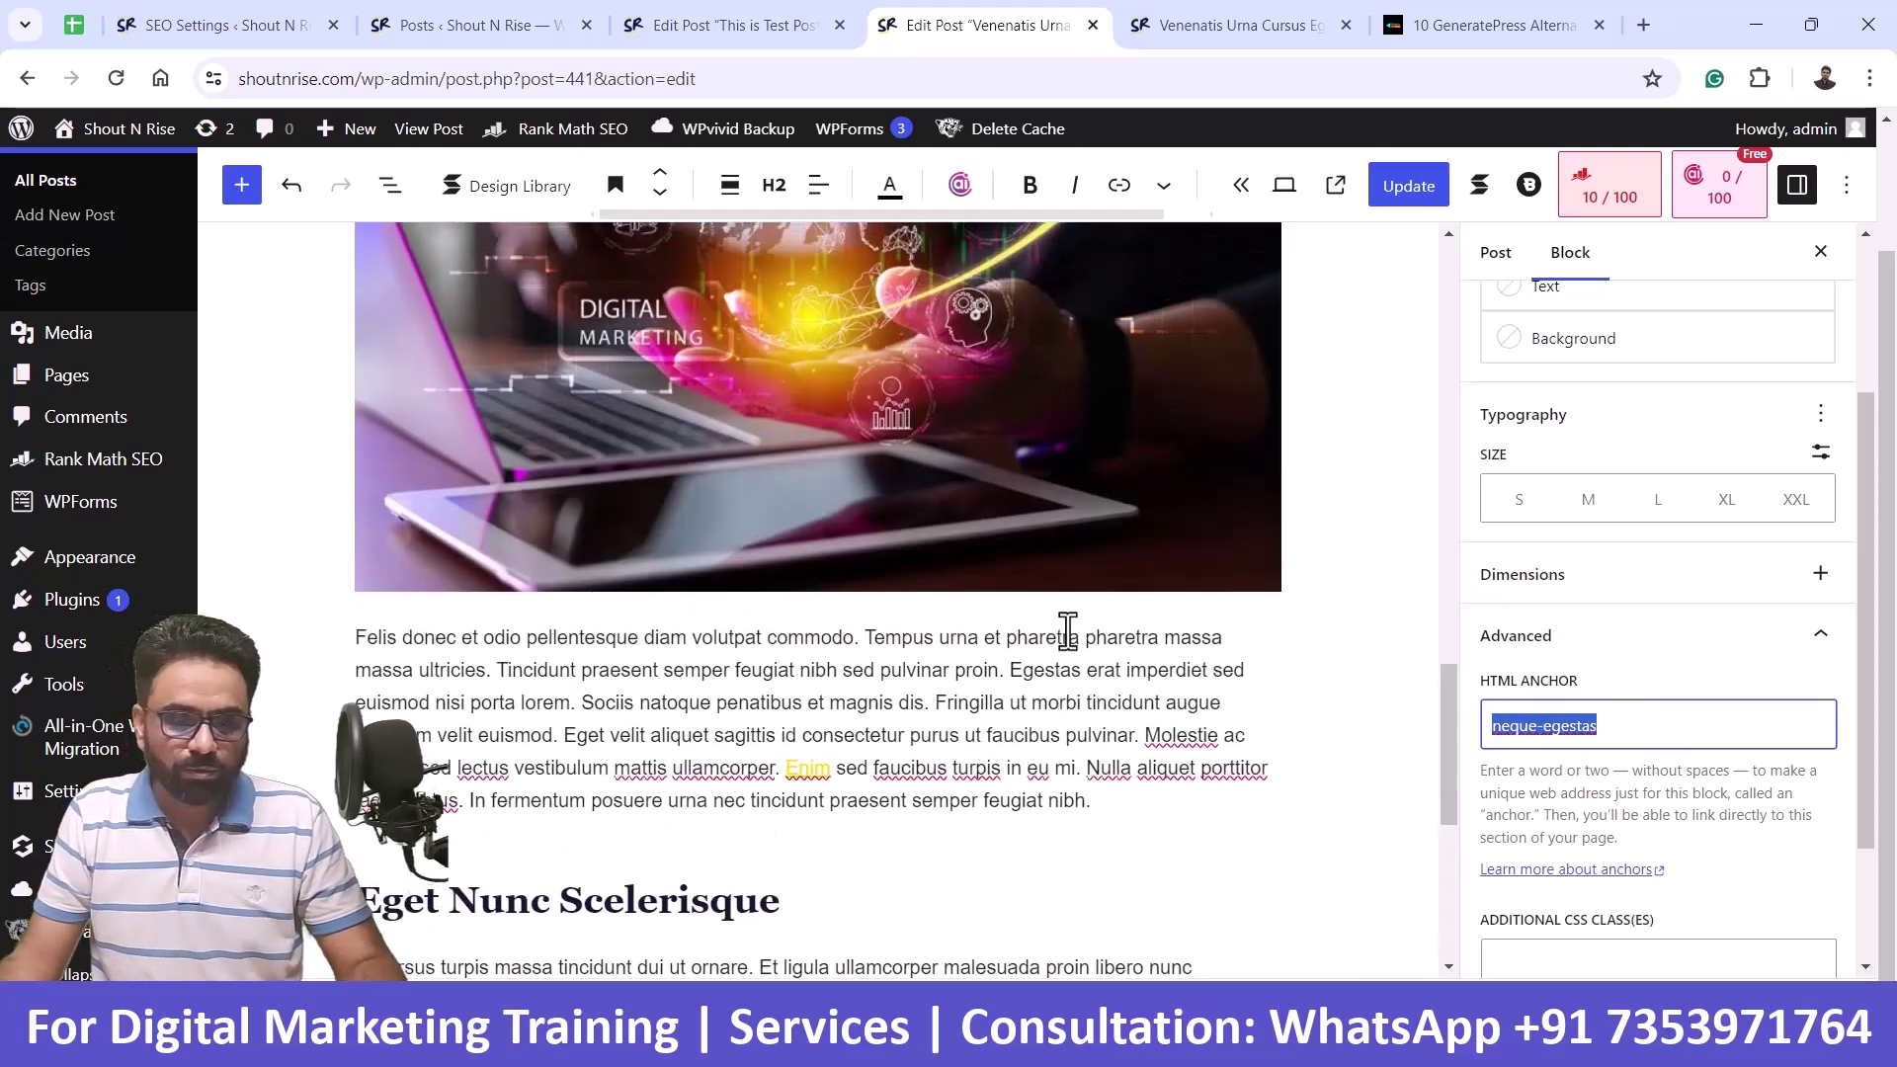
scroll(819, 770, up, 10)
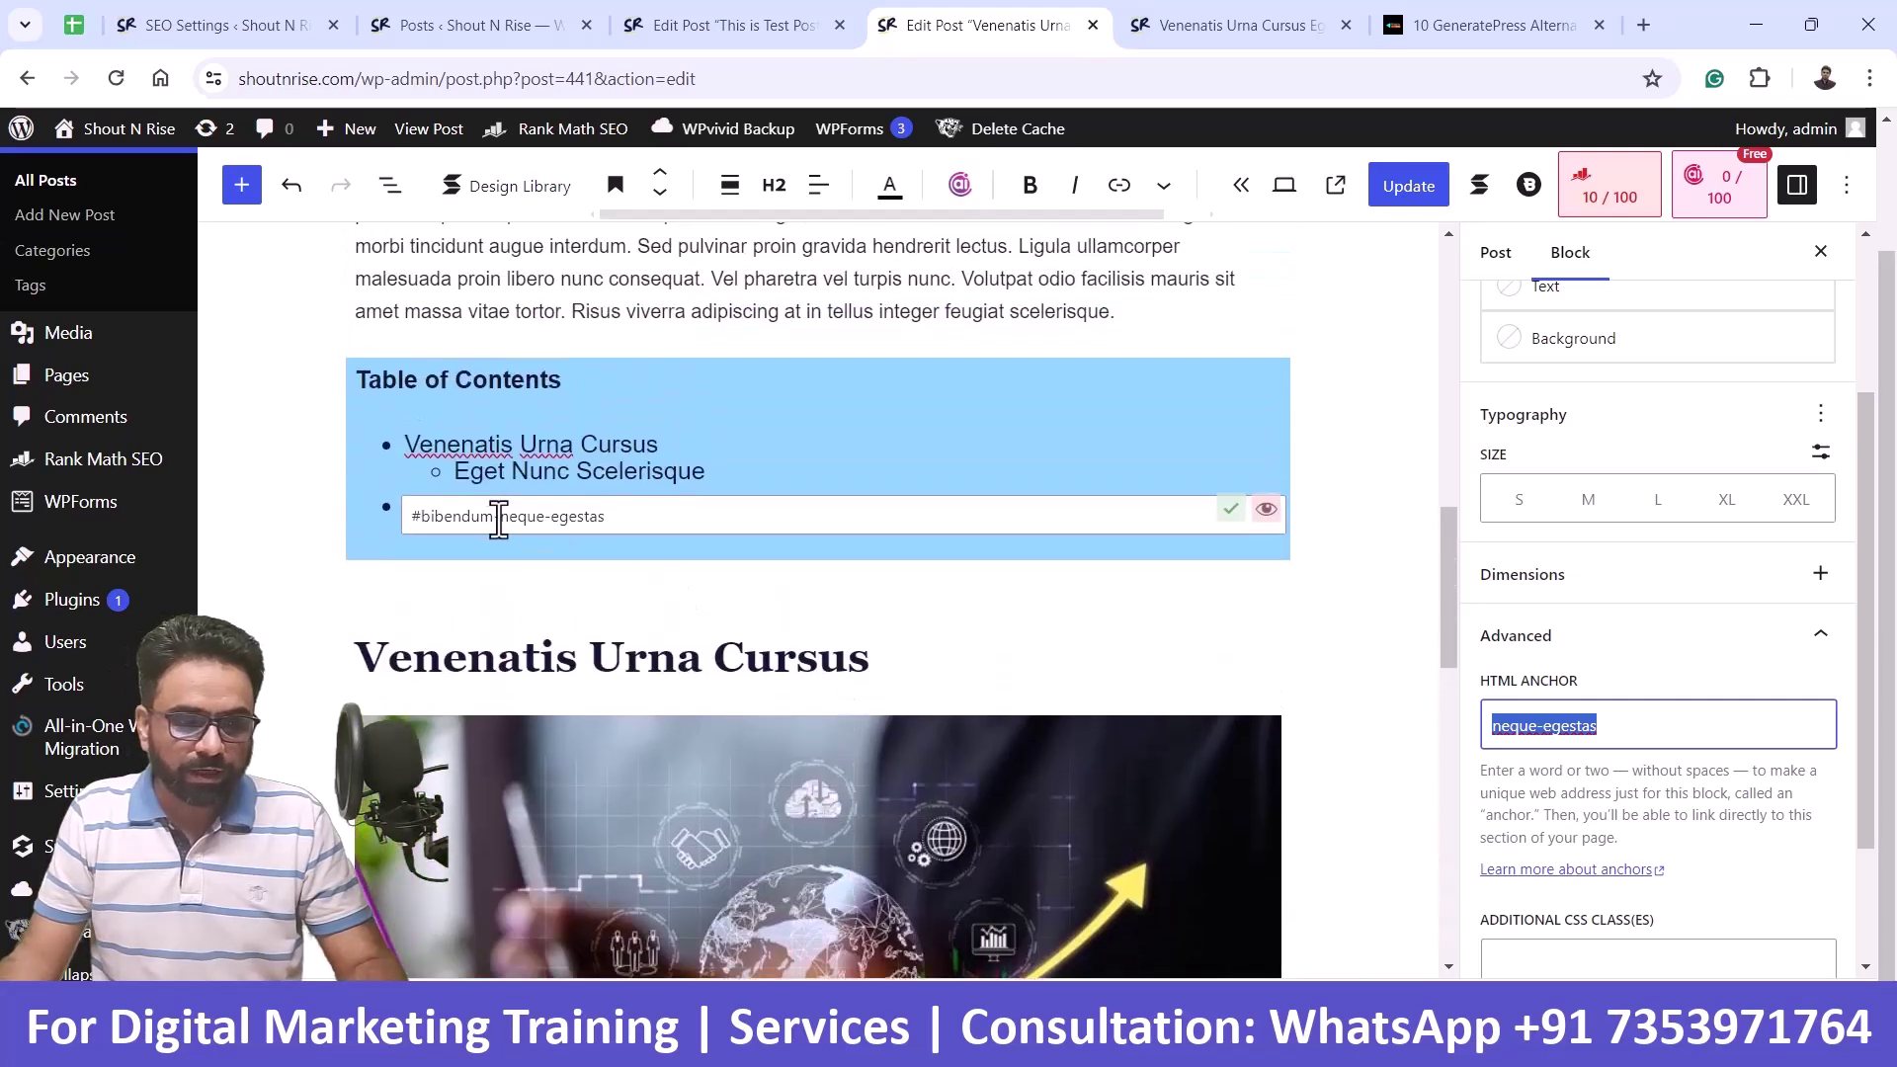
click(499, 518)
drag(499, 518, 422, 518)
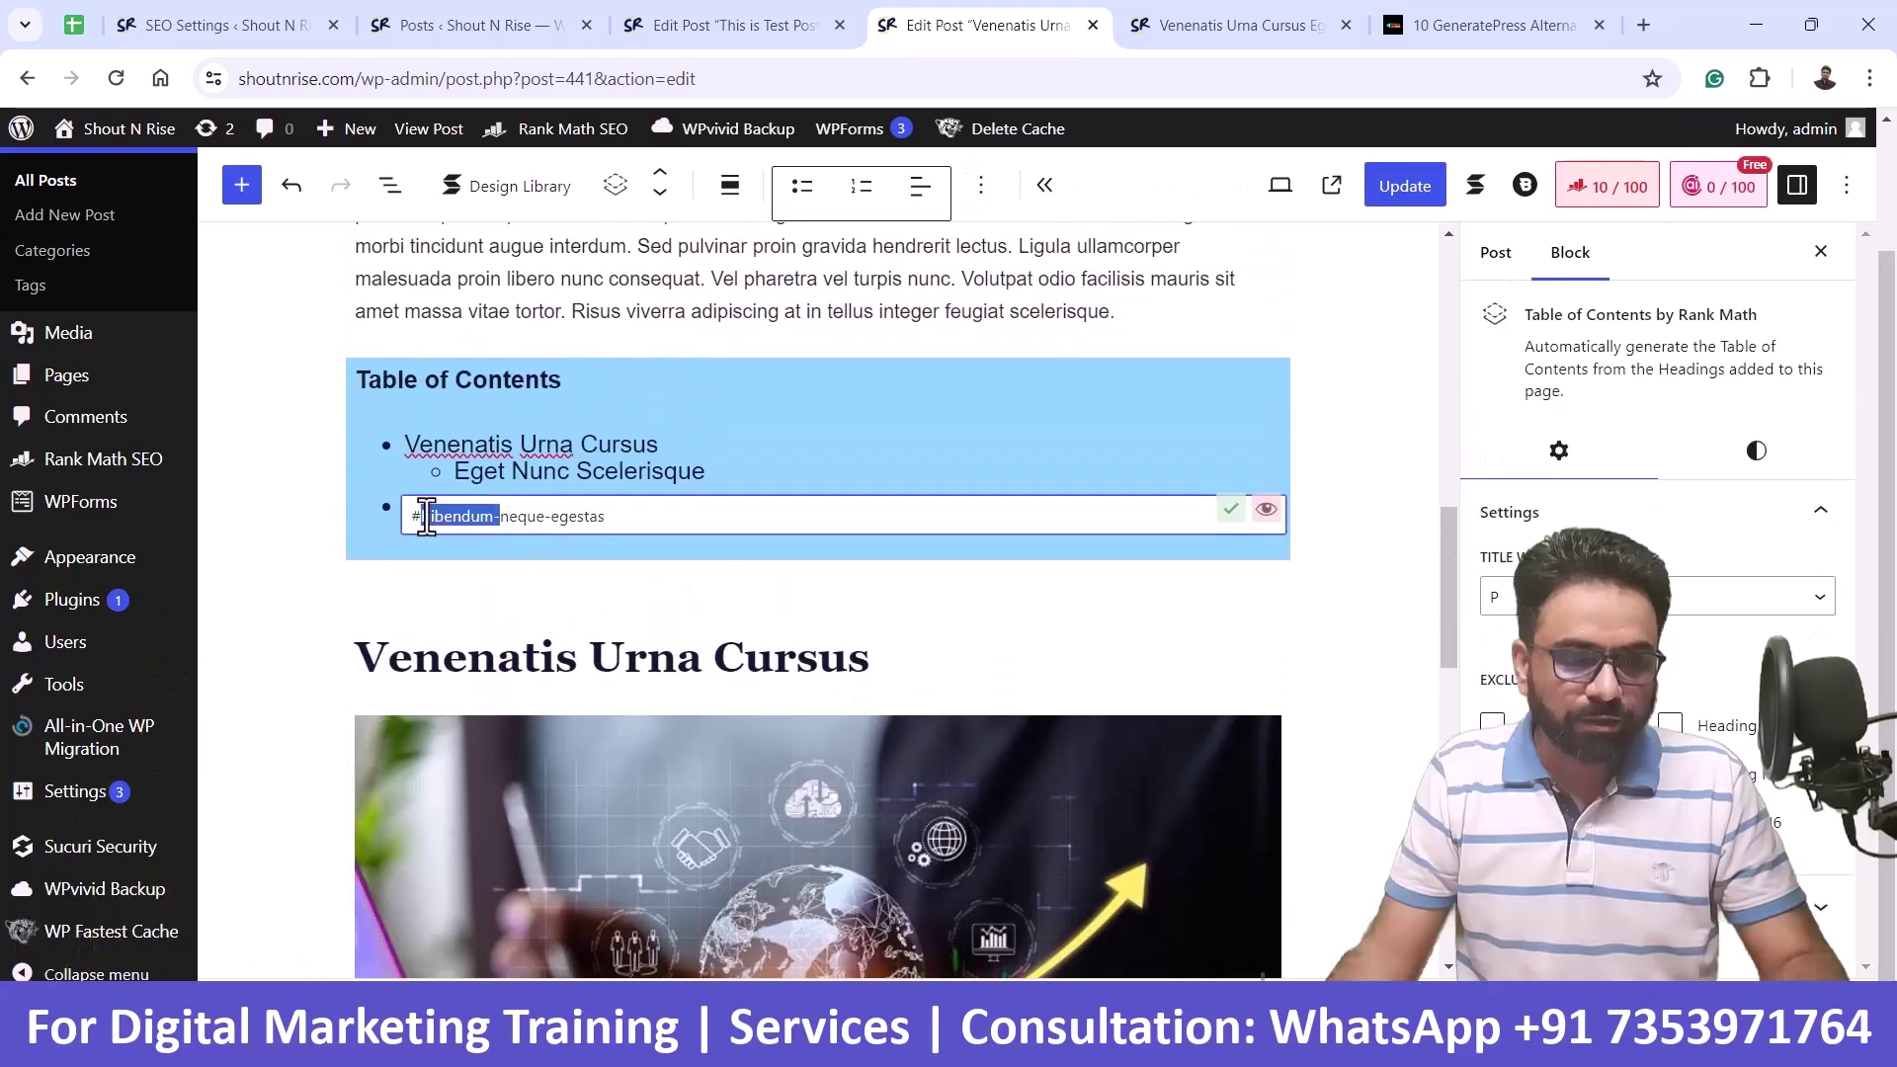
key(BackSpace)
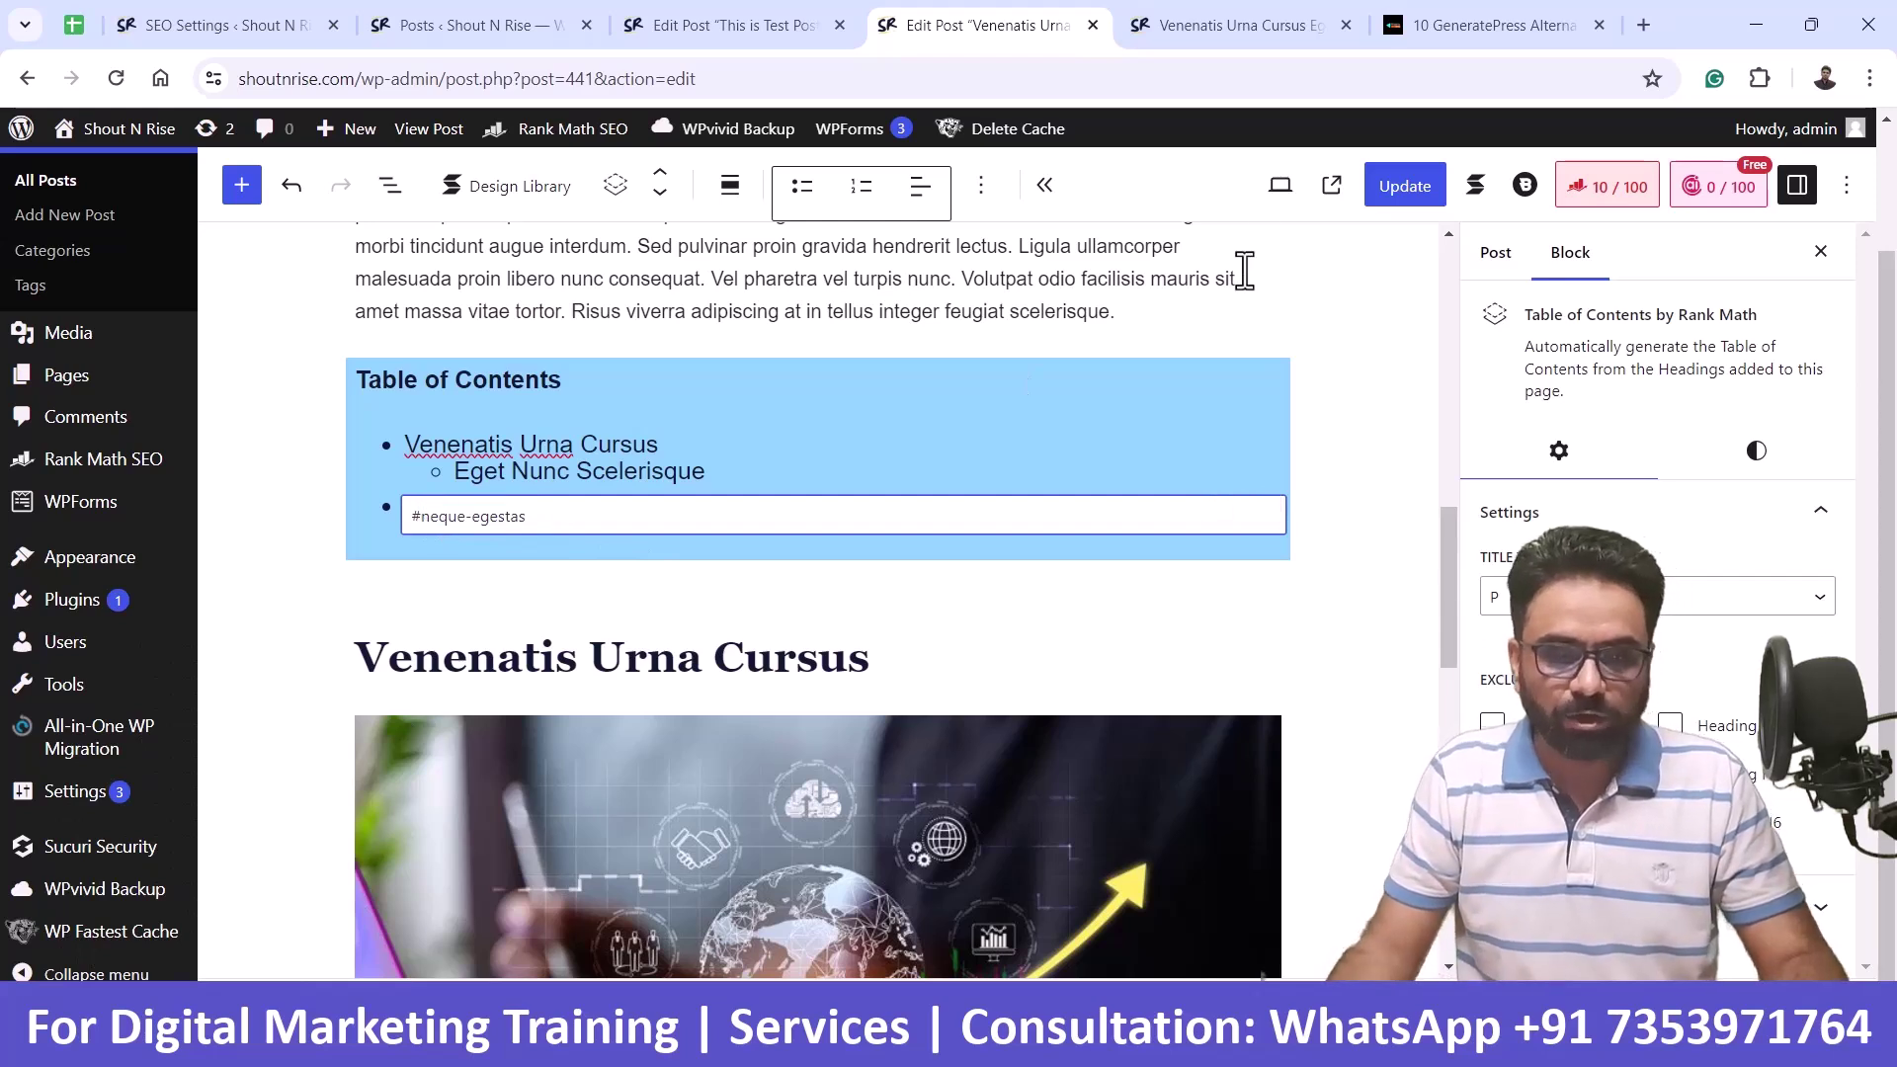
click(1225, 516)
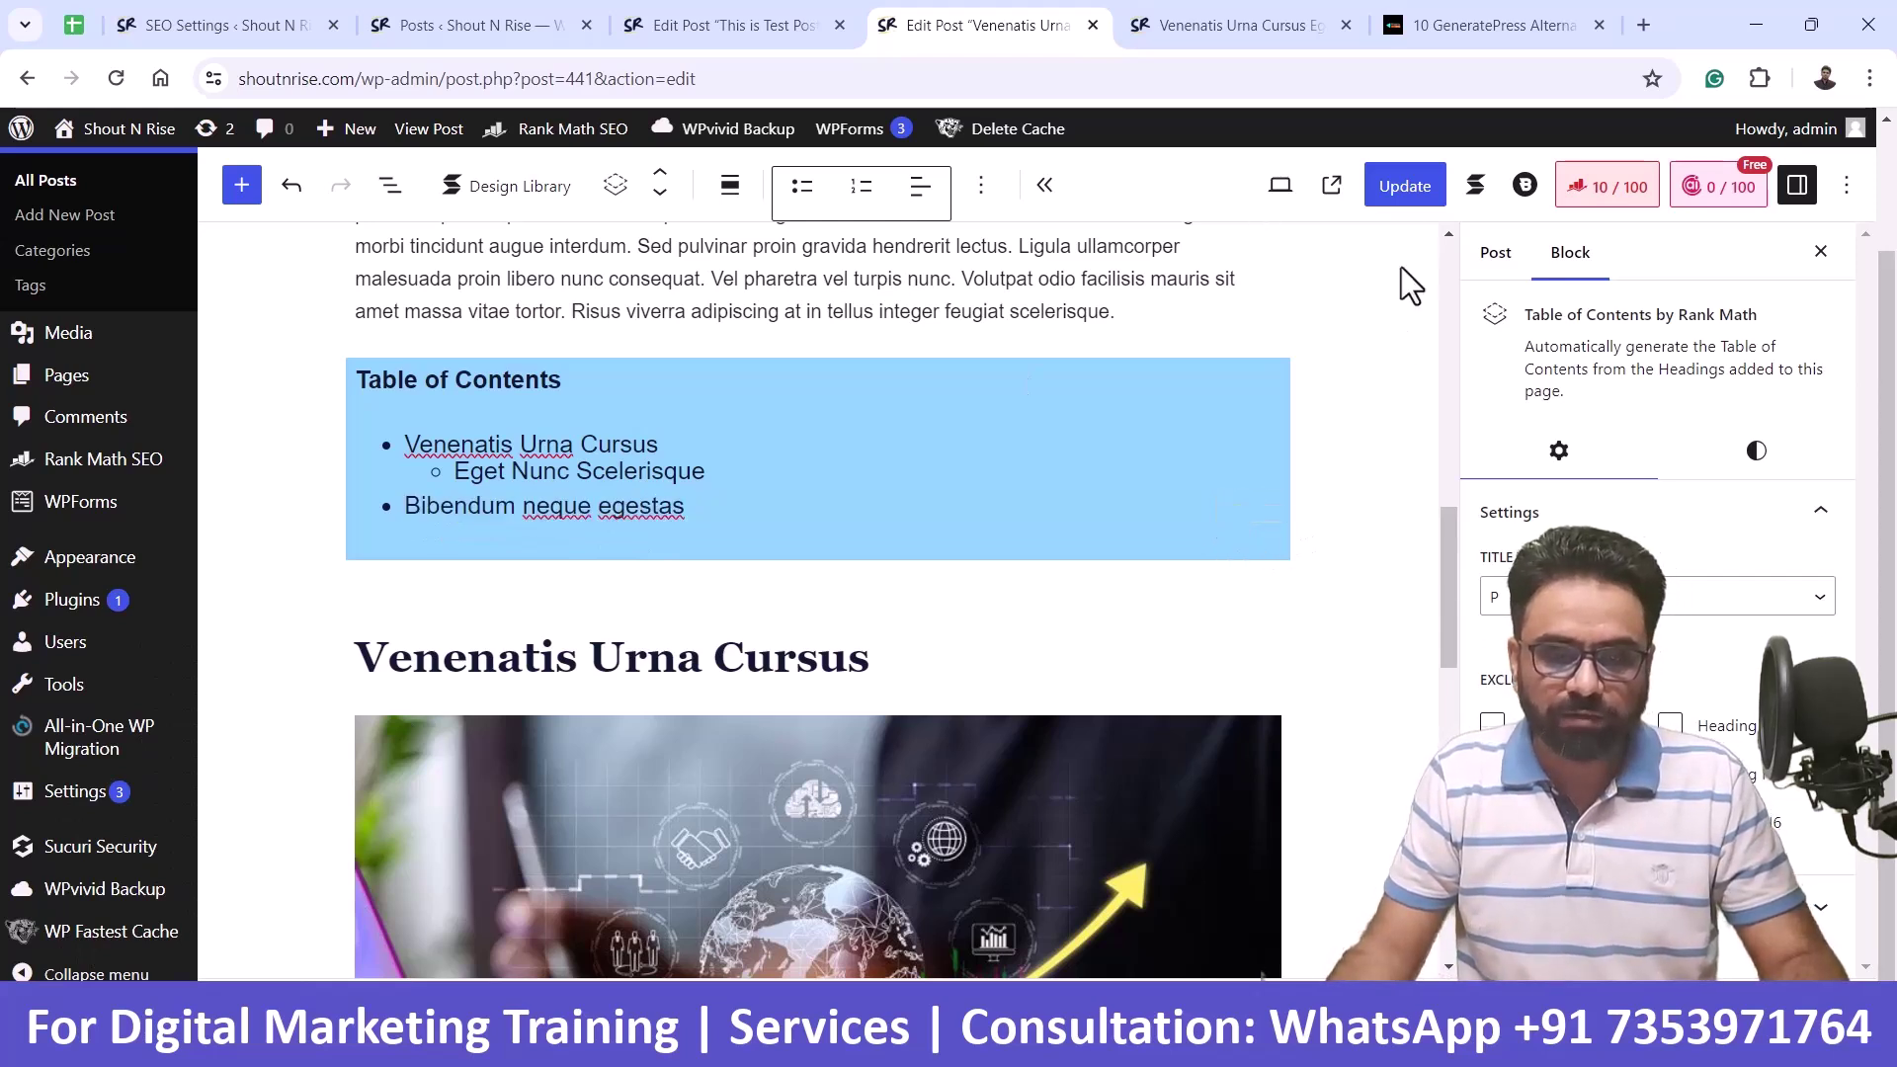
click(1407, 188)
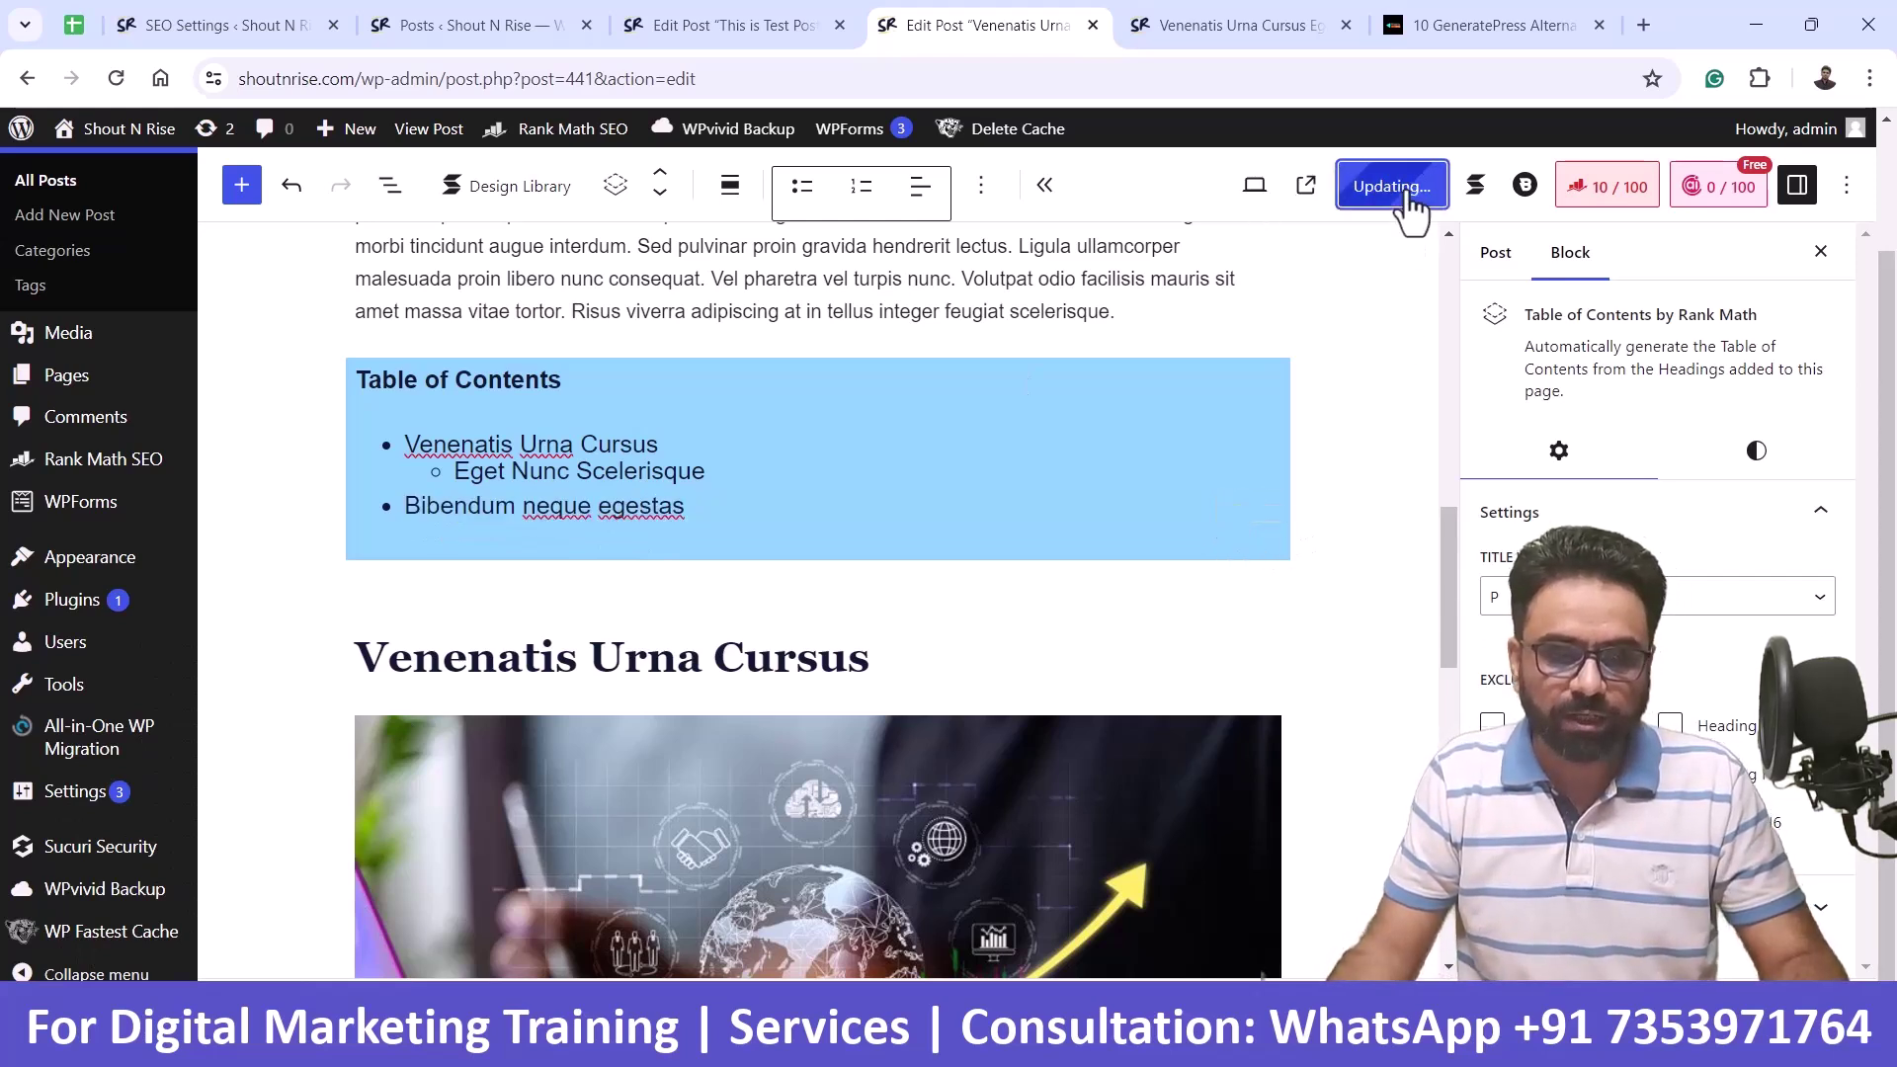
- Reload the published post and follow the Bibendum neque egestas entry in the table of contents to test its link
click(1219, 2)
click(1120, 78)
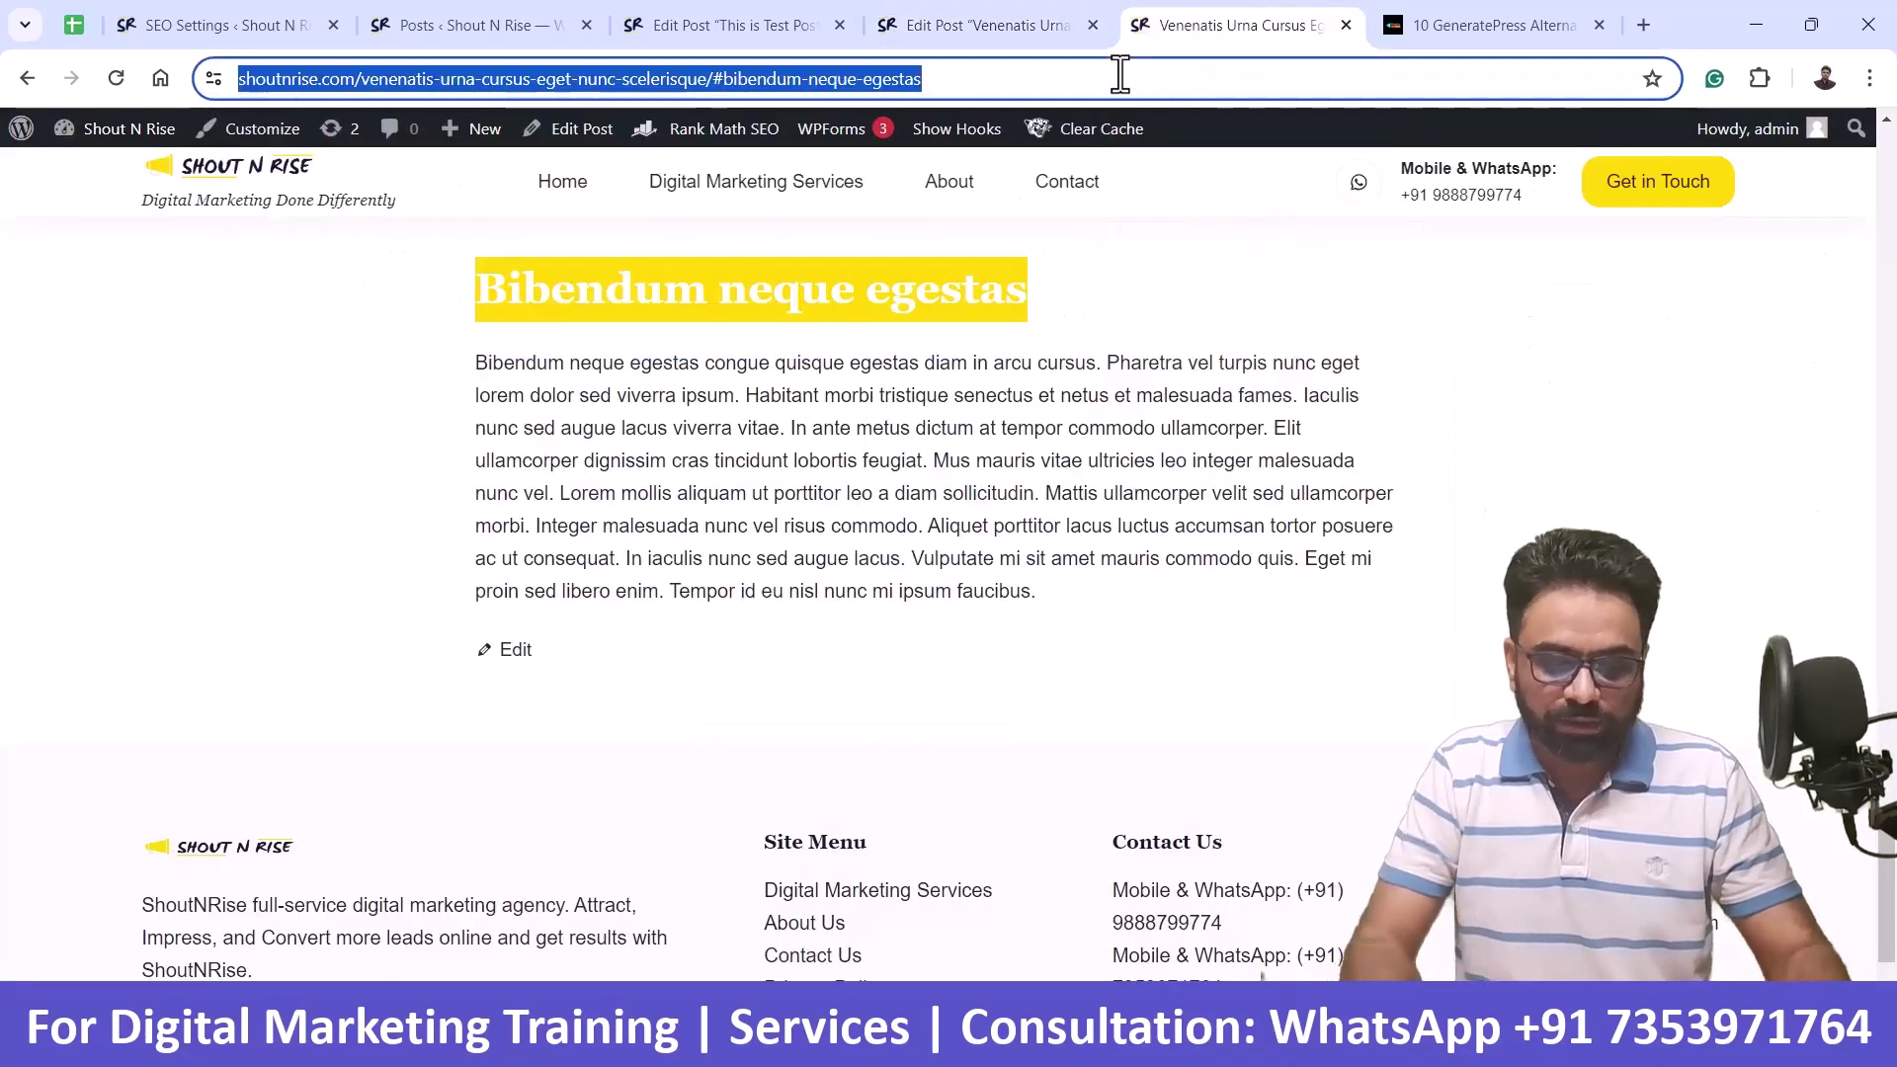
key(Return)
scroll(862, 381, up, 5)
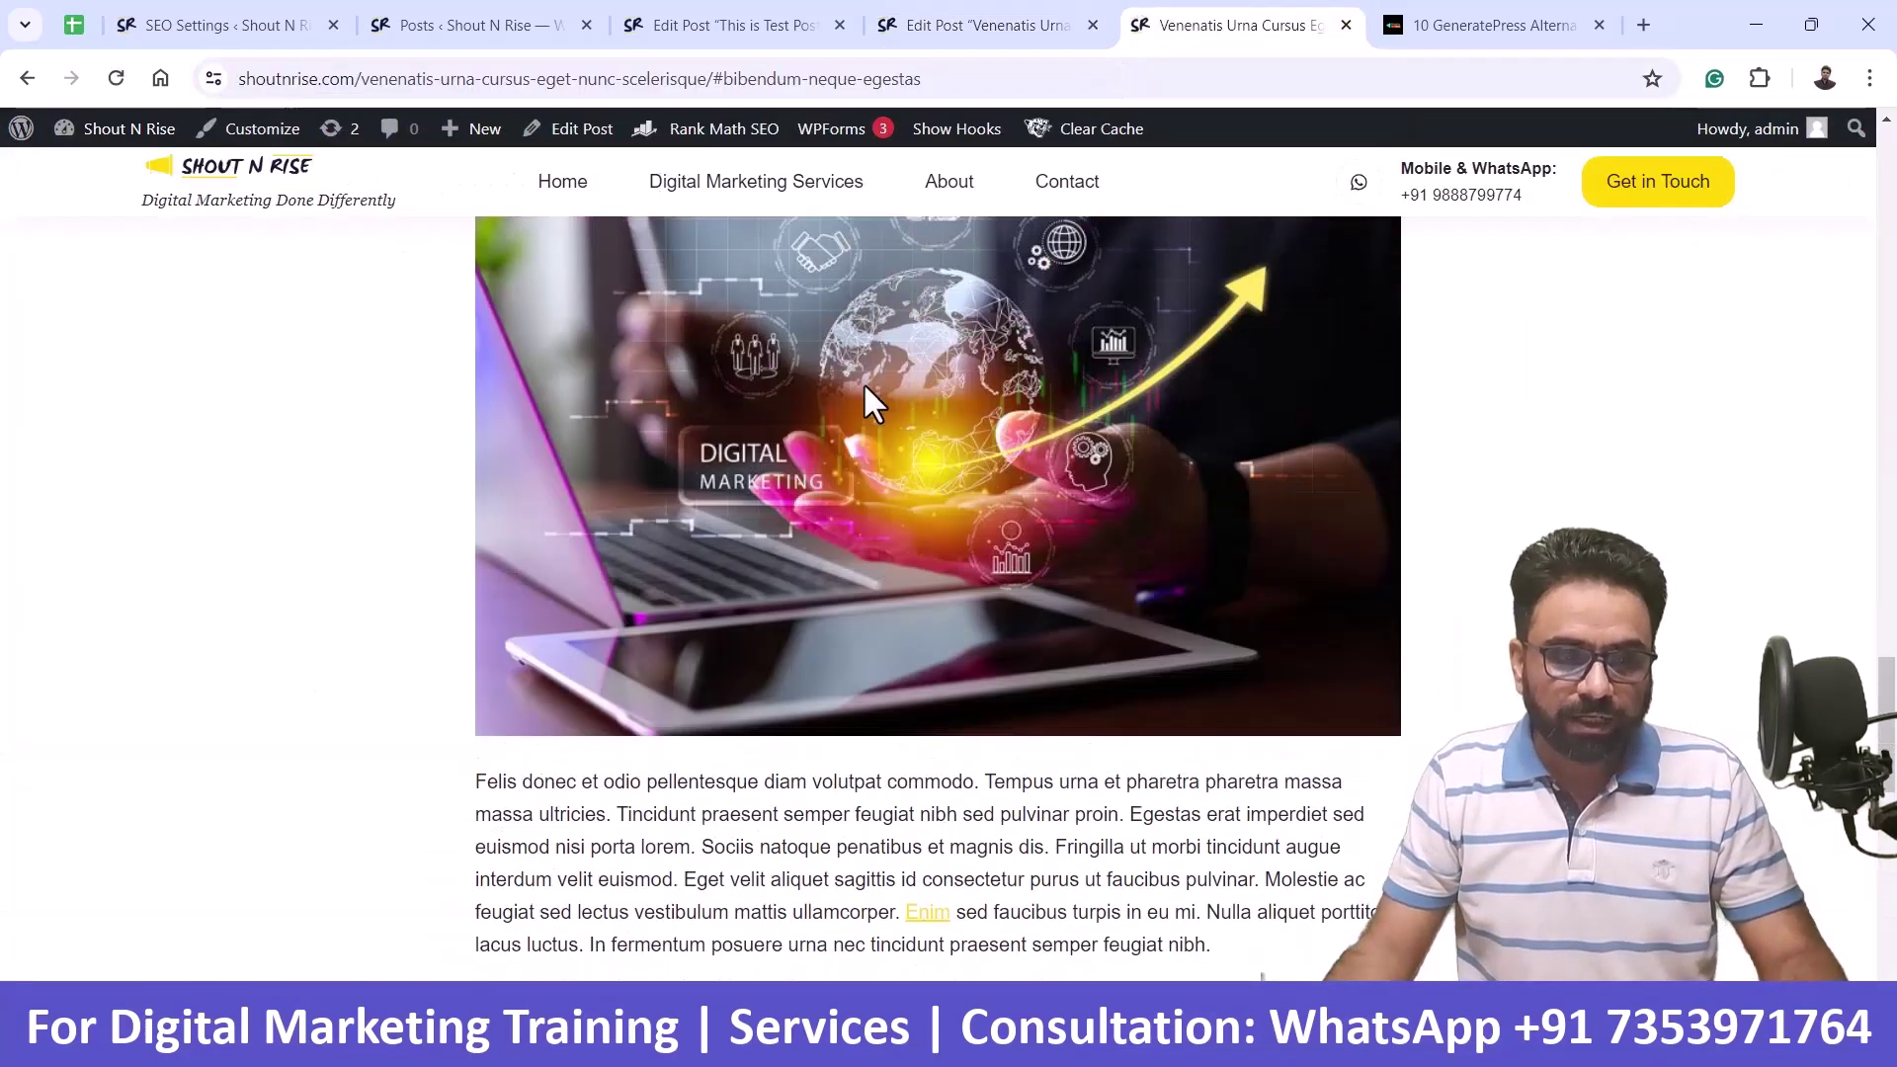
scroll(862, 381, up, 8)
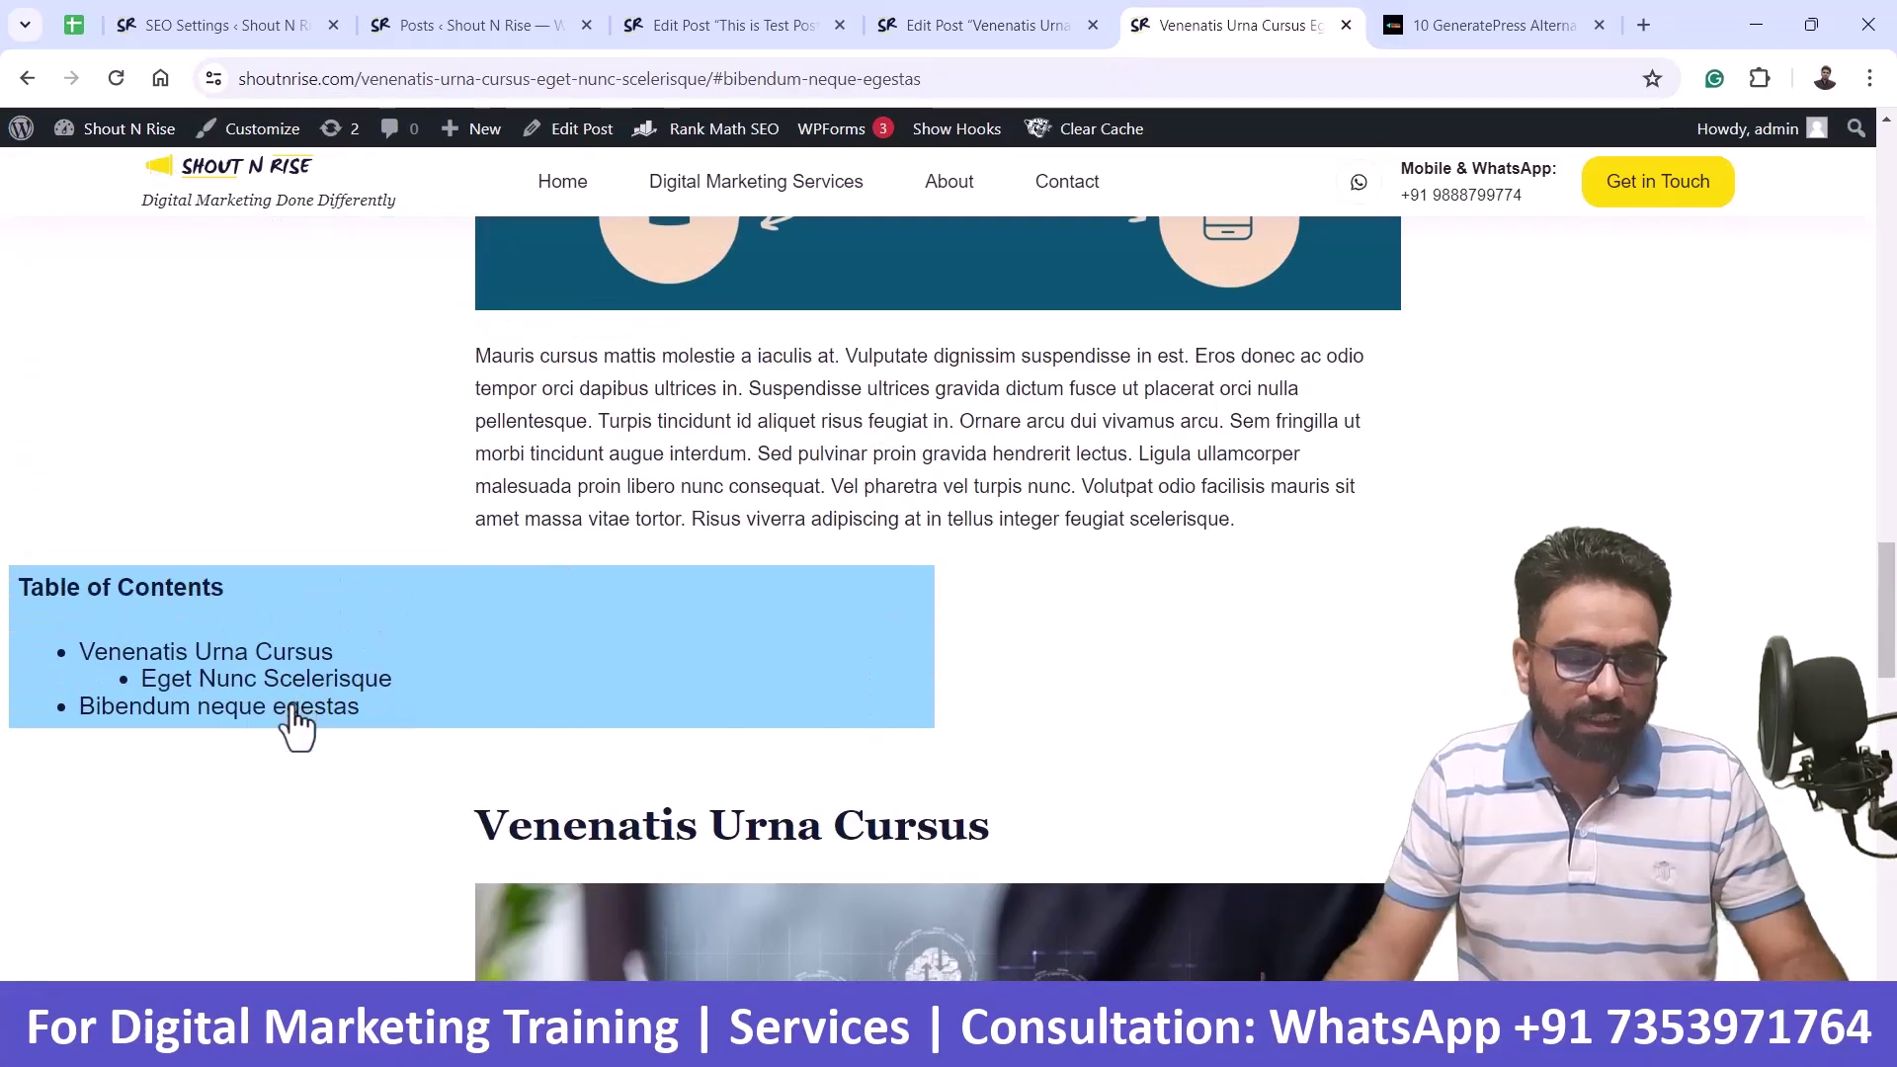
click(293, 709)
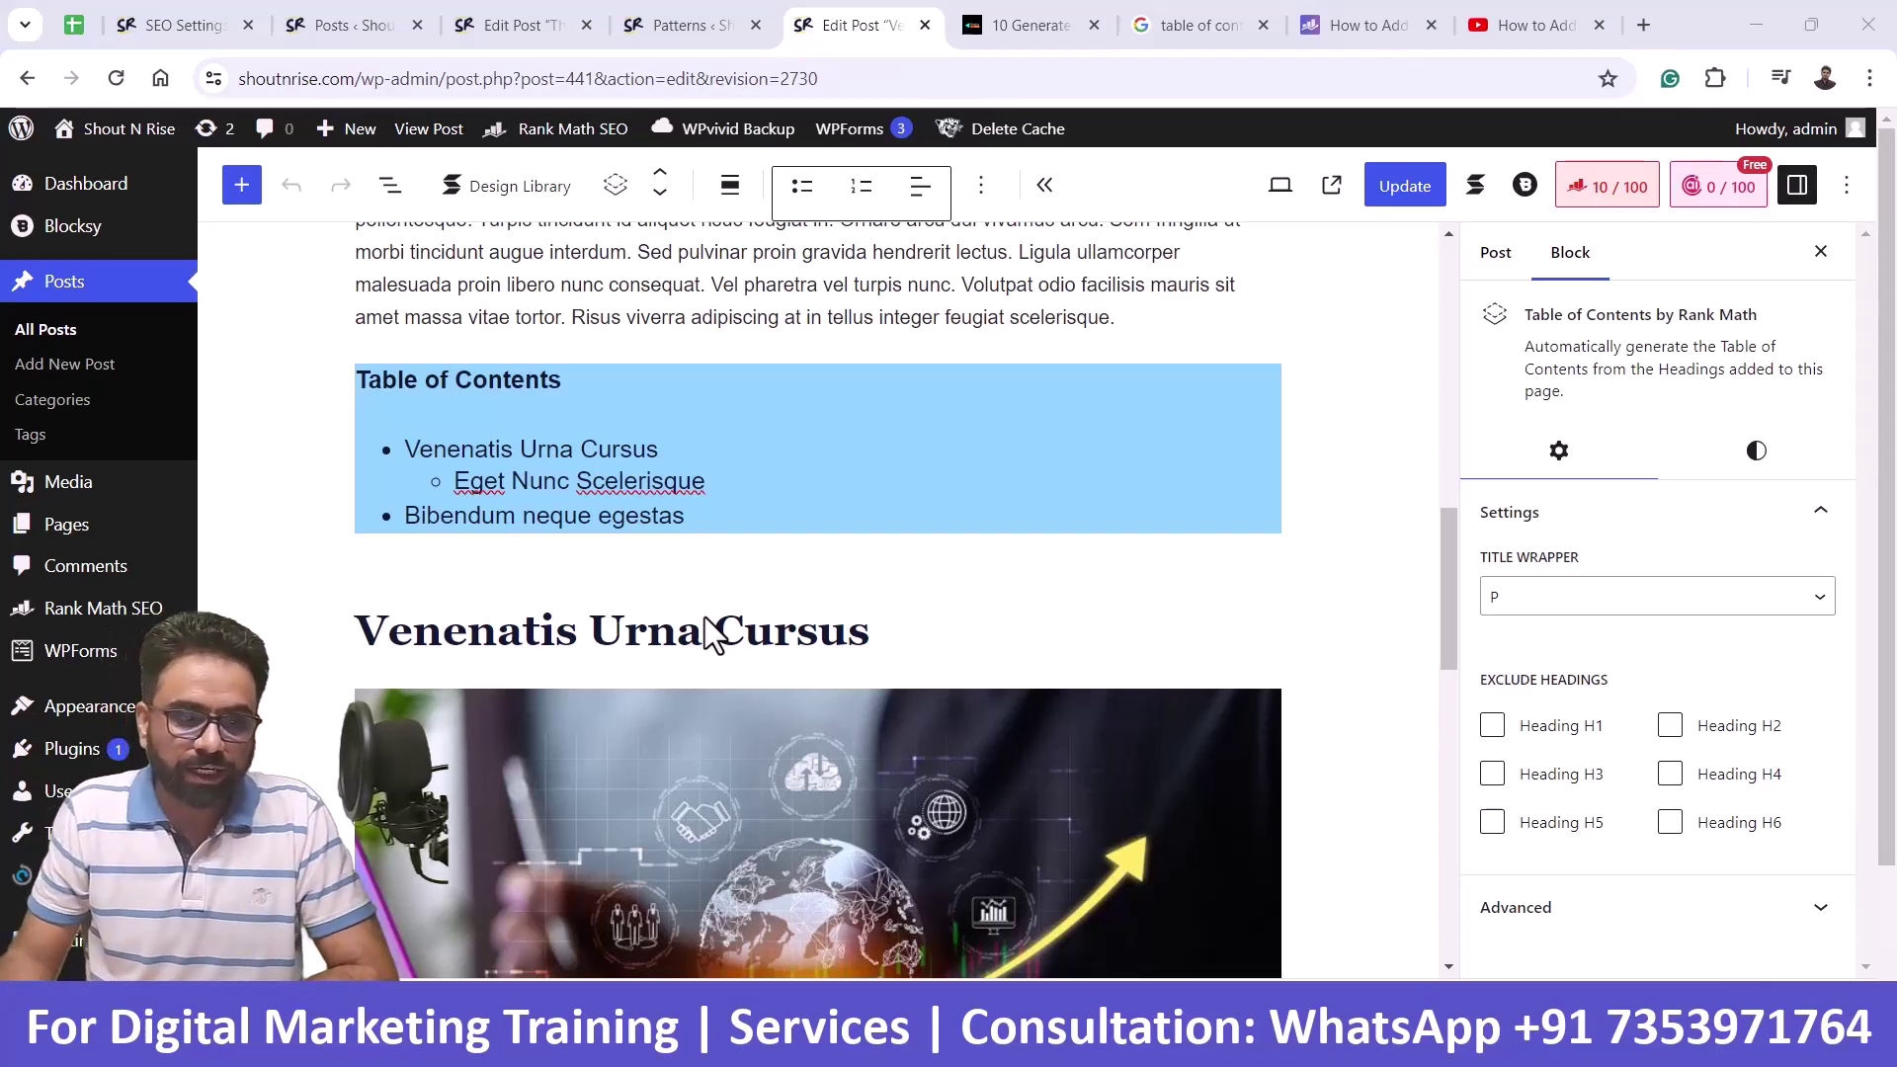
- Show the style settings of the Table of Contents block and review its color, typography and dimensions
click(862, 472)
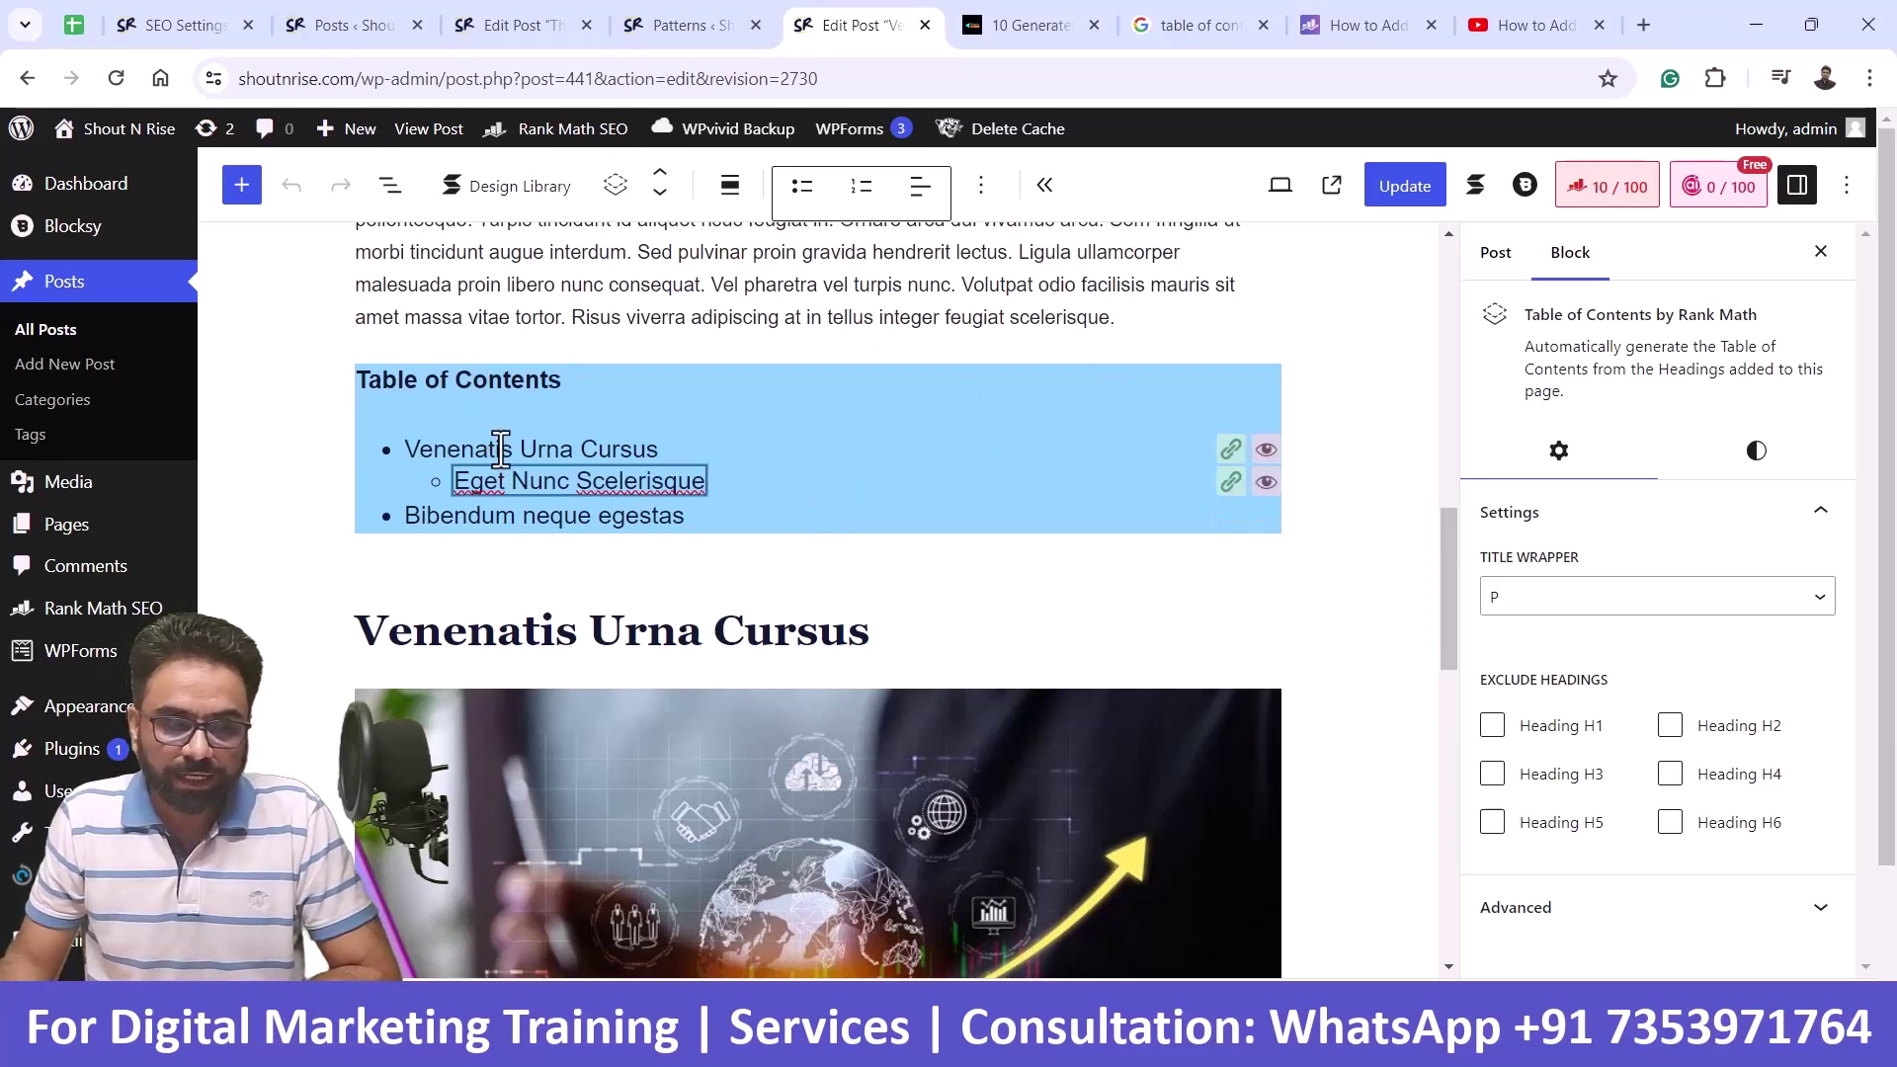
click(1763, 462)
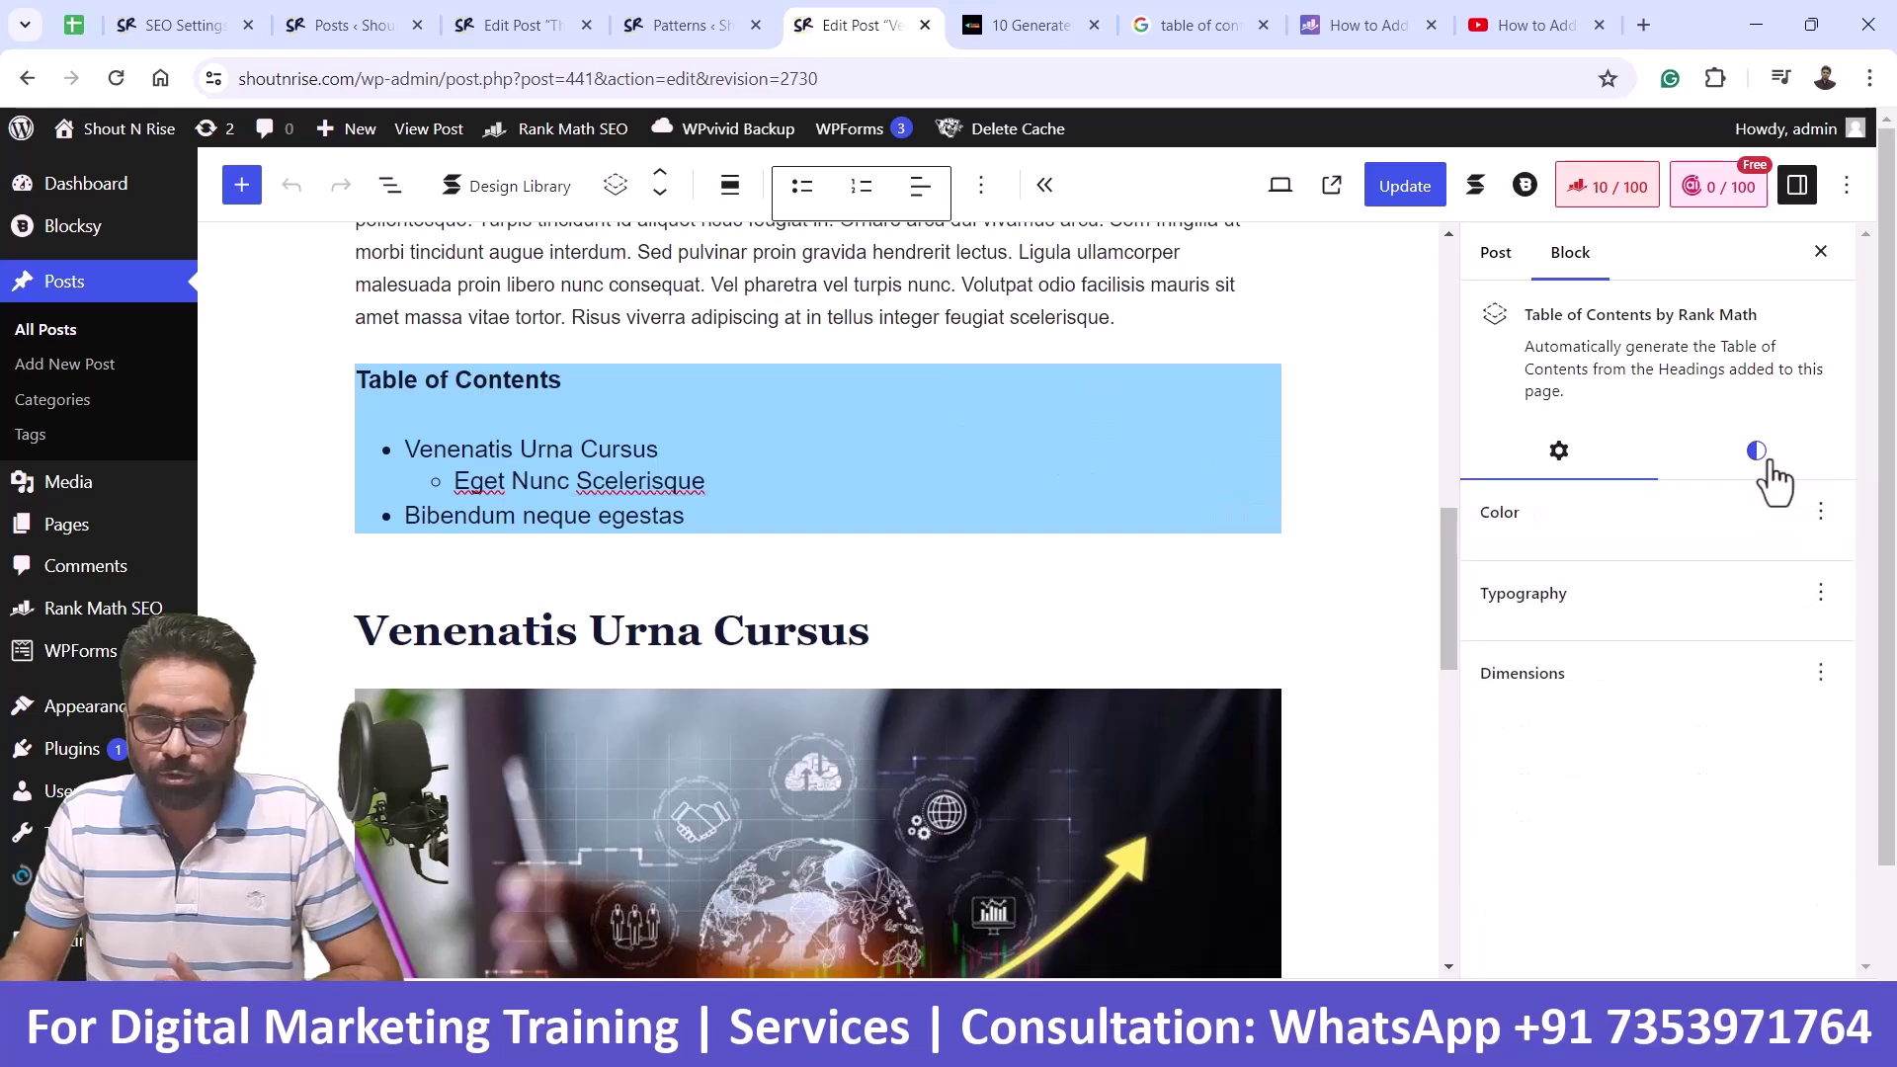
scroll(1643, 605, down, 4)
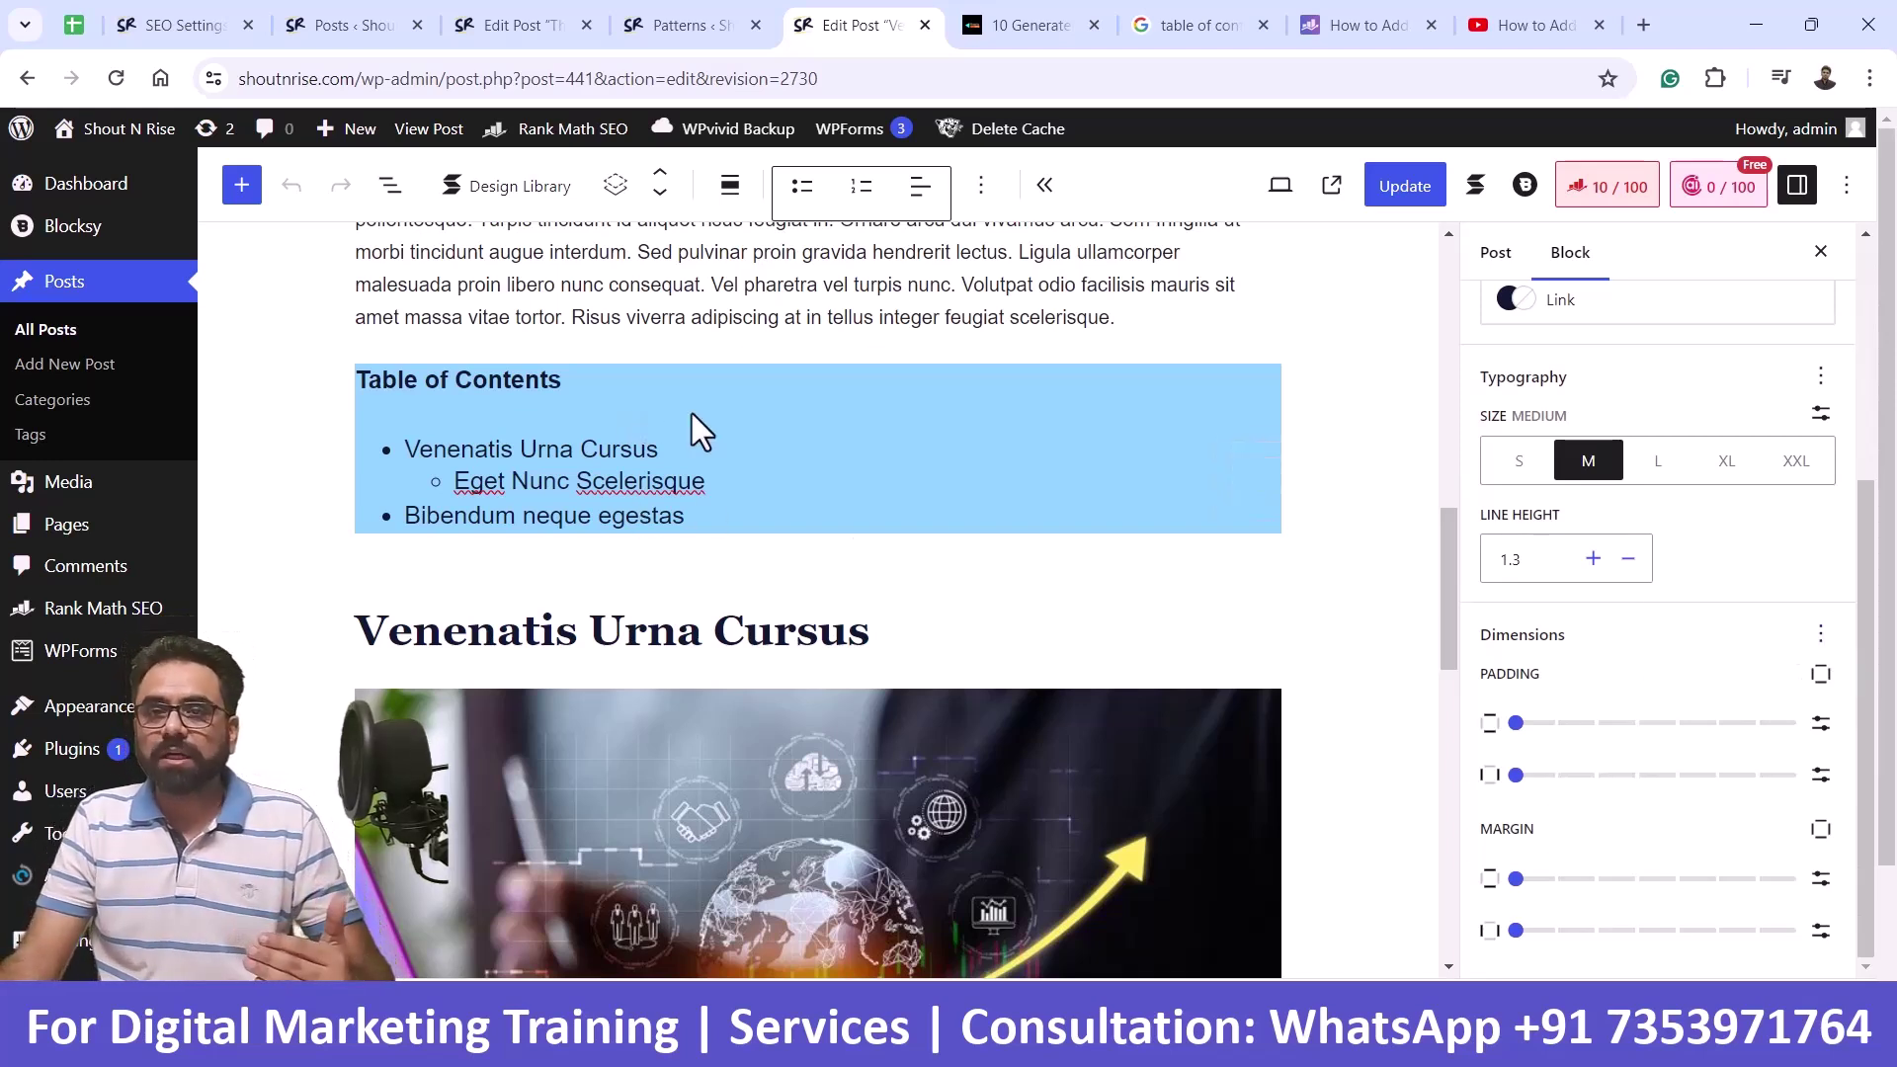
- Check the test post's TOC block and the site's Patterns list, and close the Patterns page
click(518, 33)
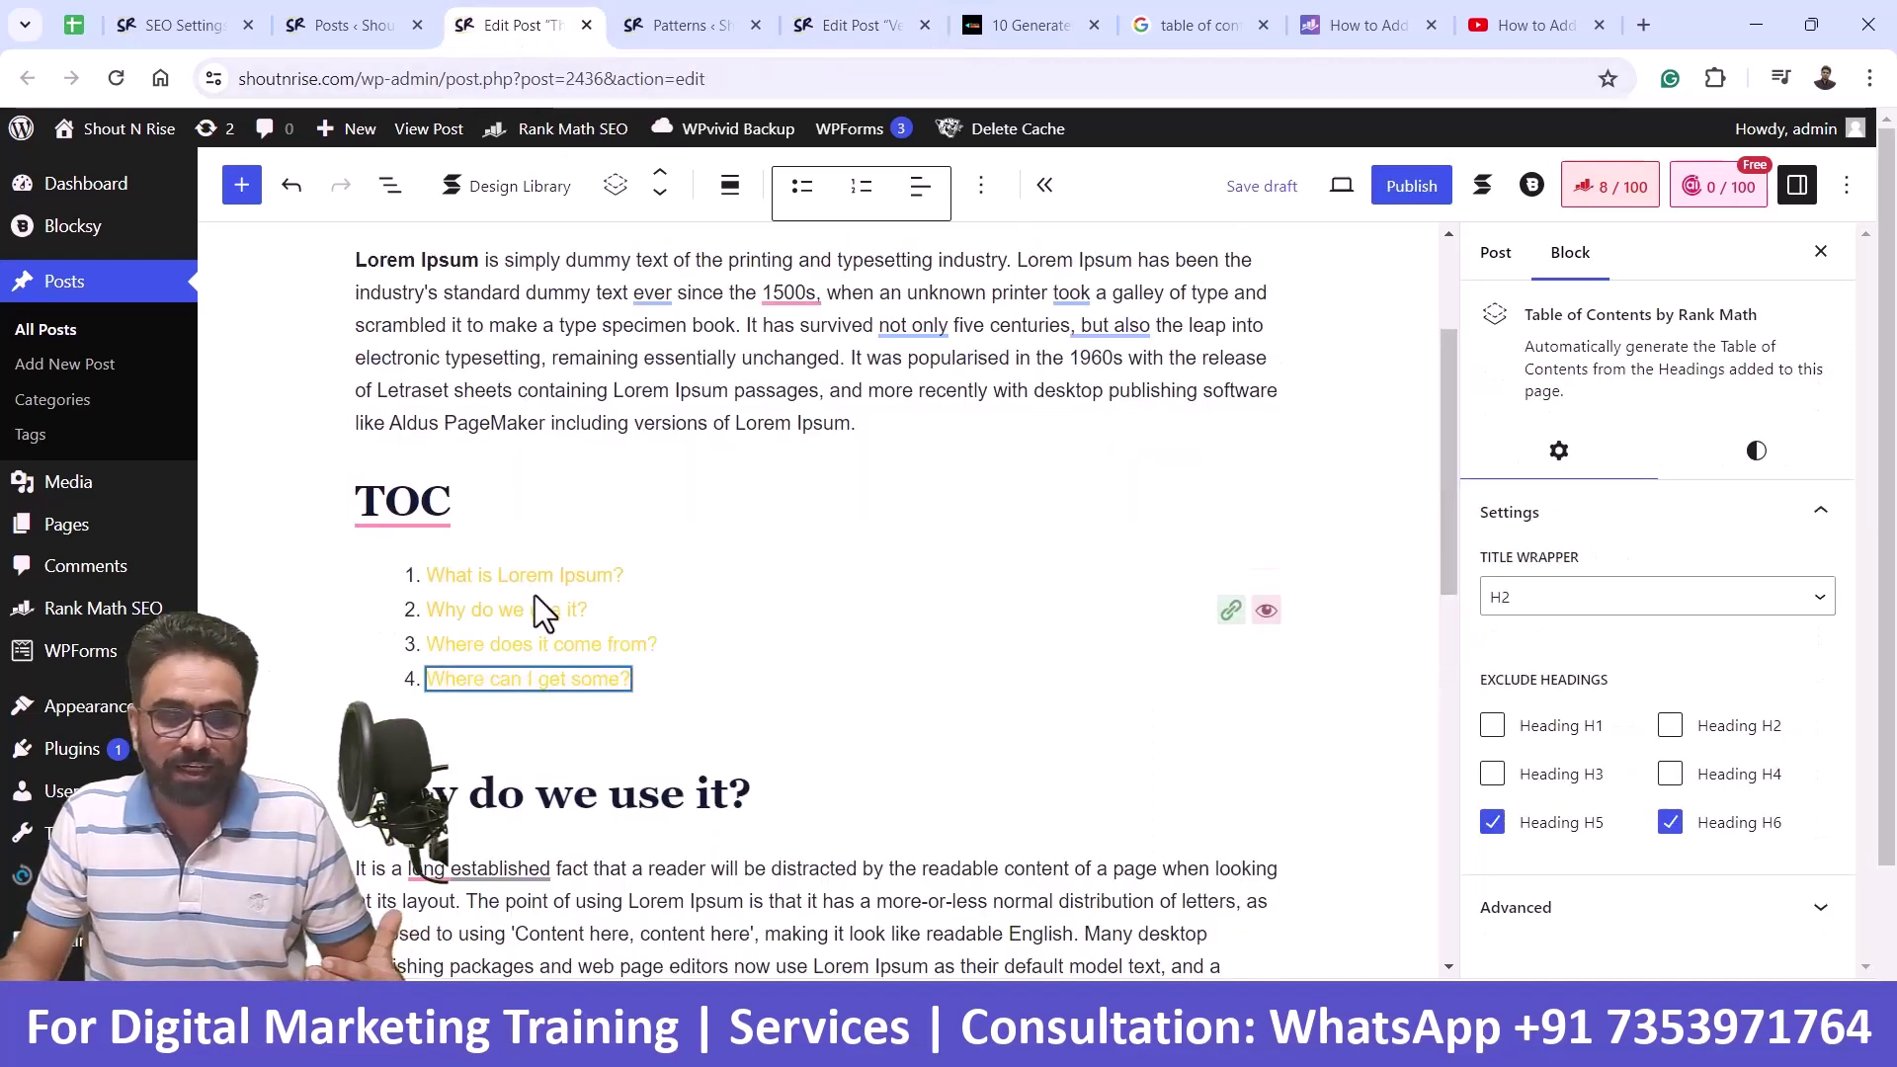
click(707, 25)
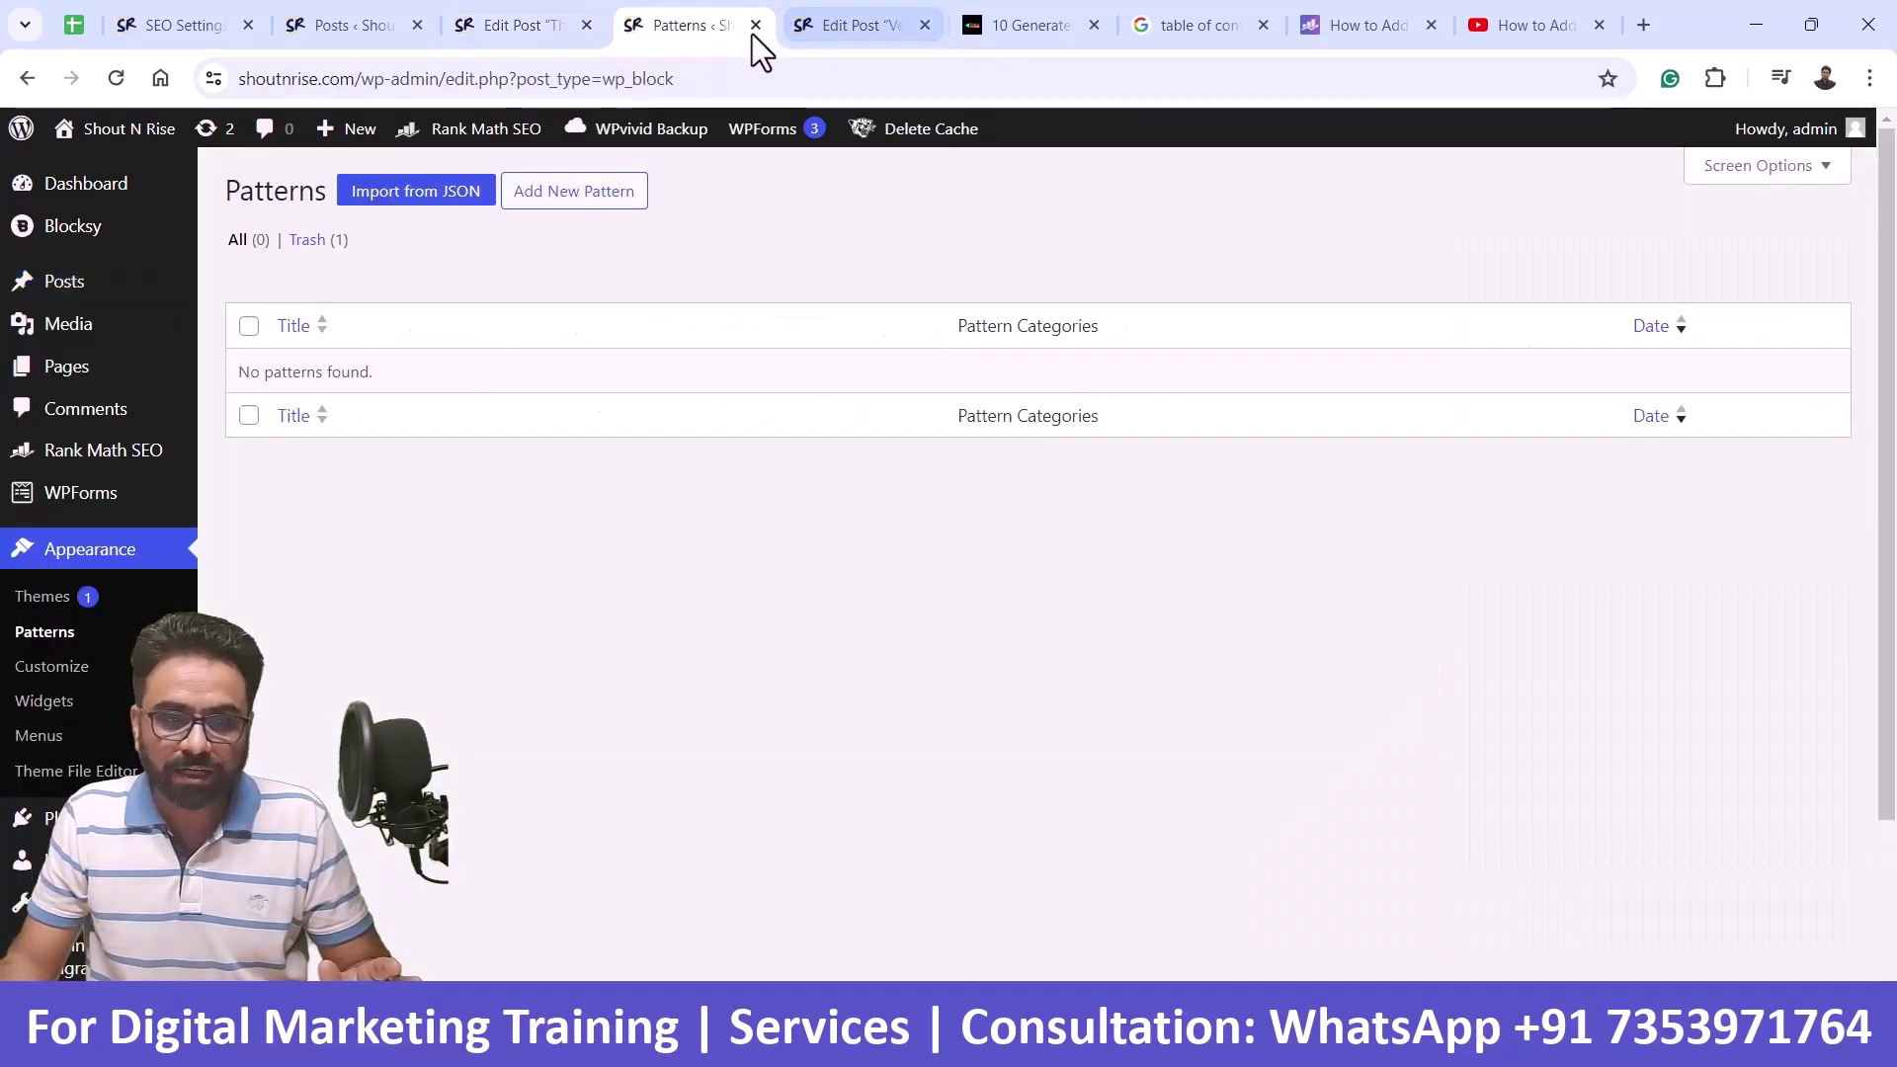
click(755, 26)
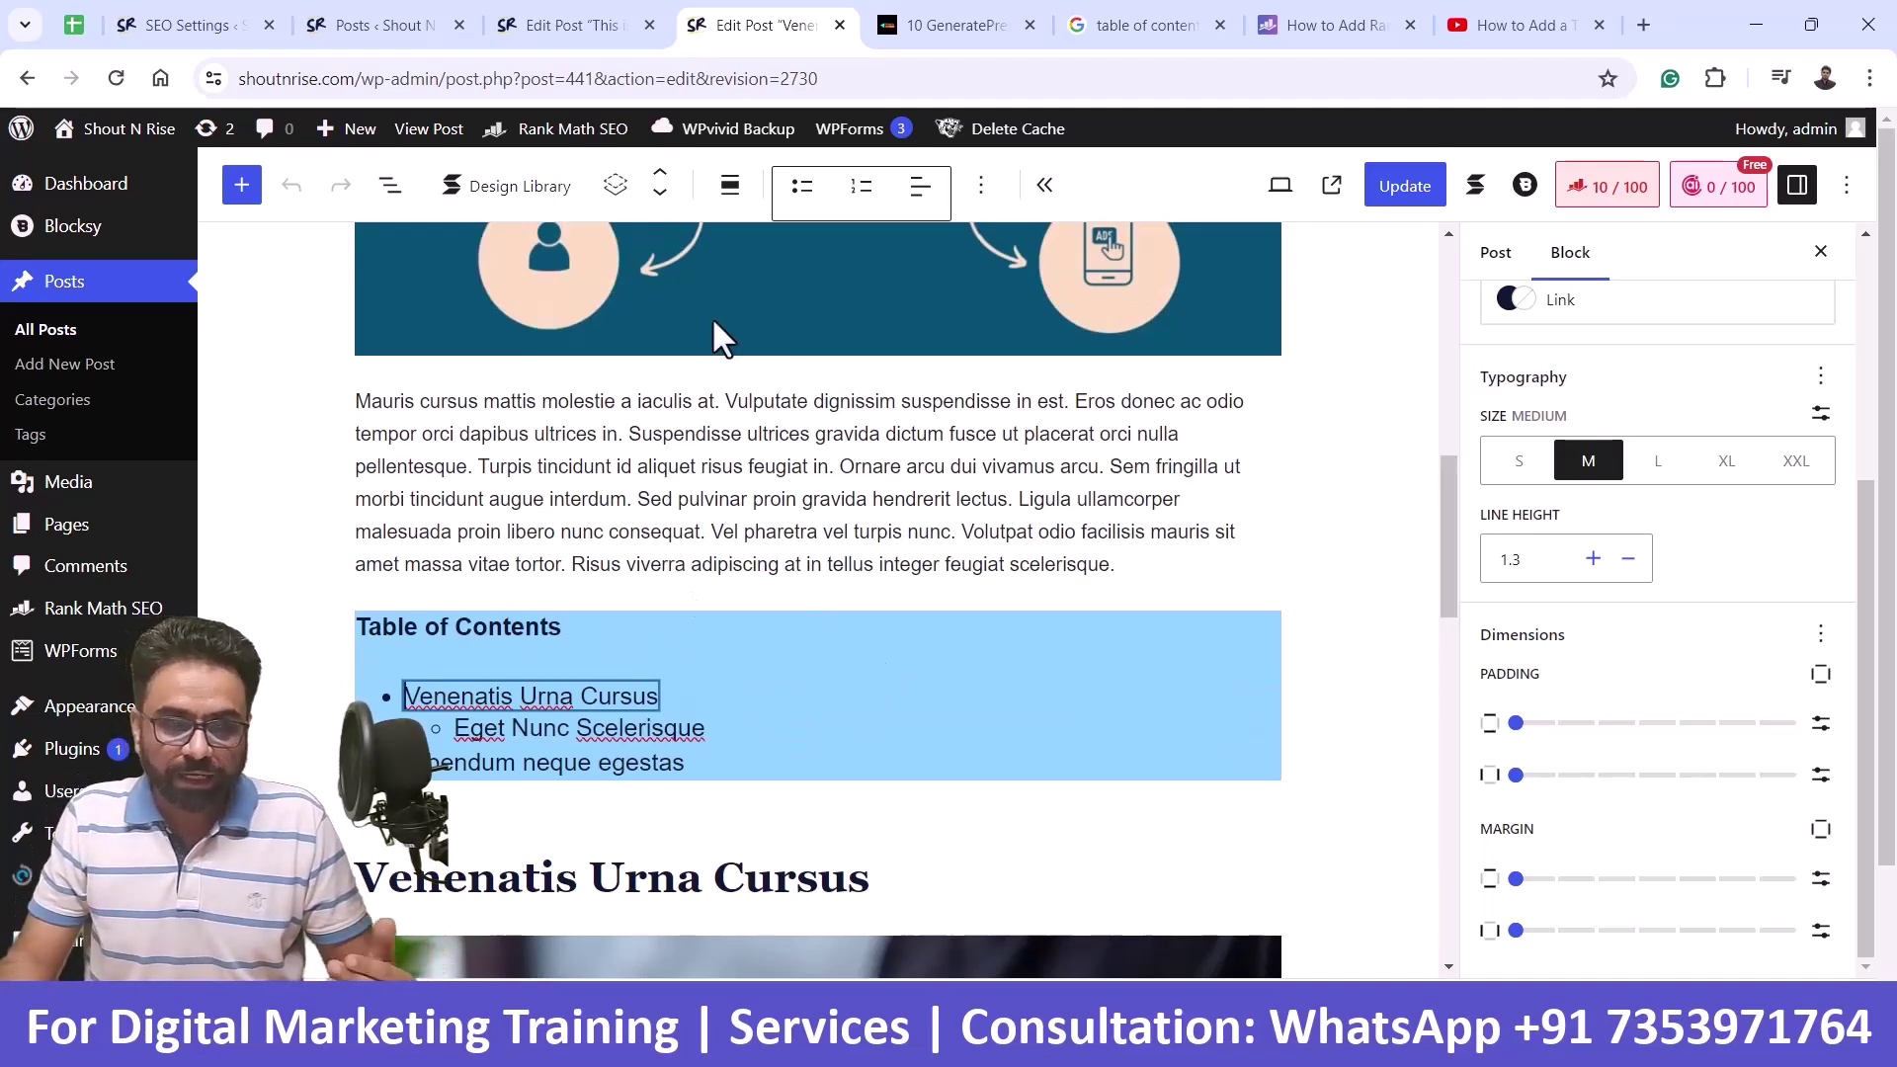
- Create a synced pattern named TOC in the category "Table of content" from the Table of Contents block
click(1314, 567)
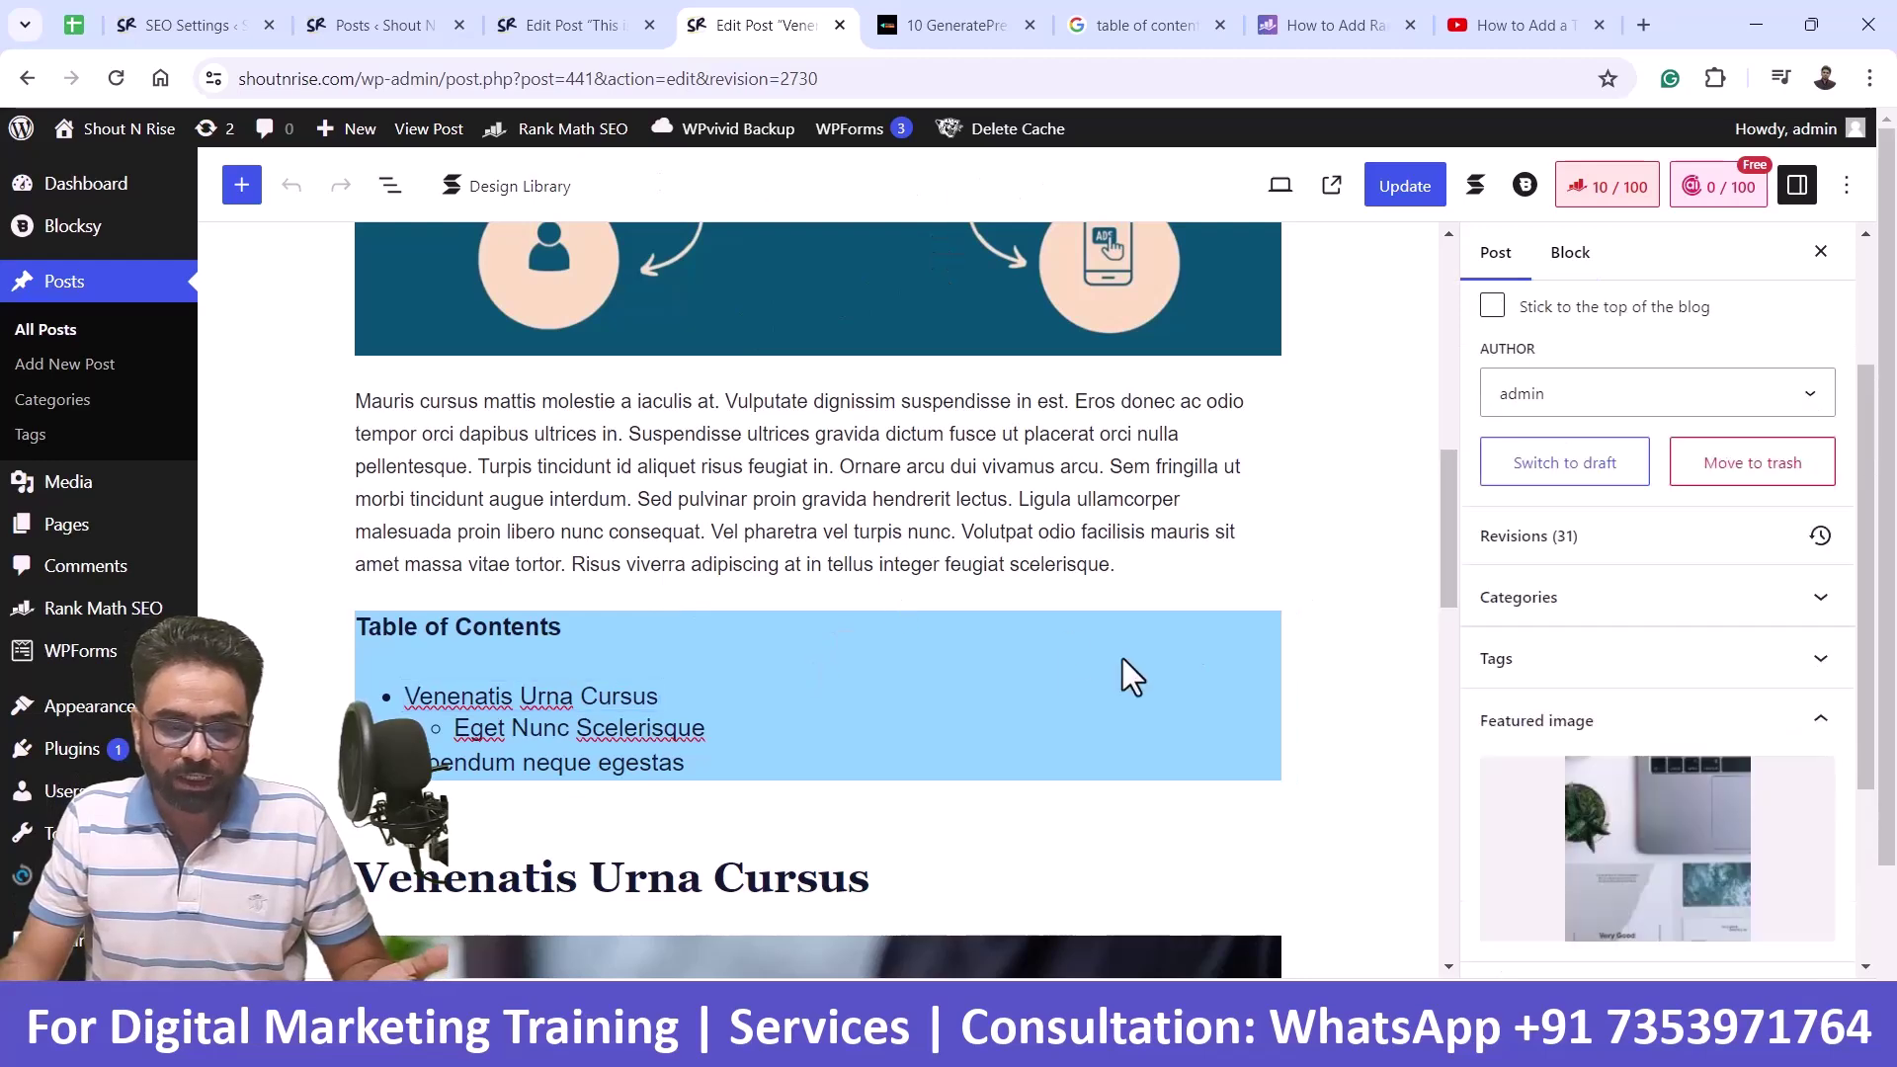
click(1064, 662)
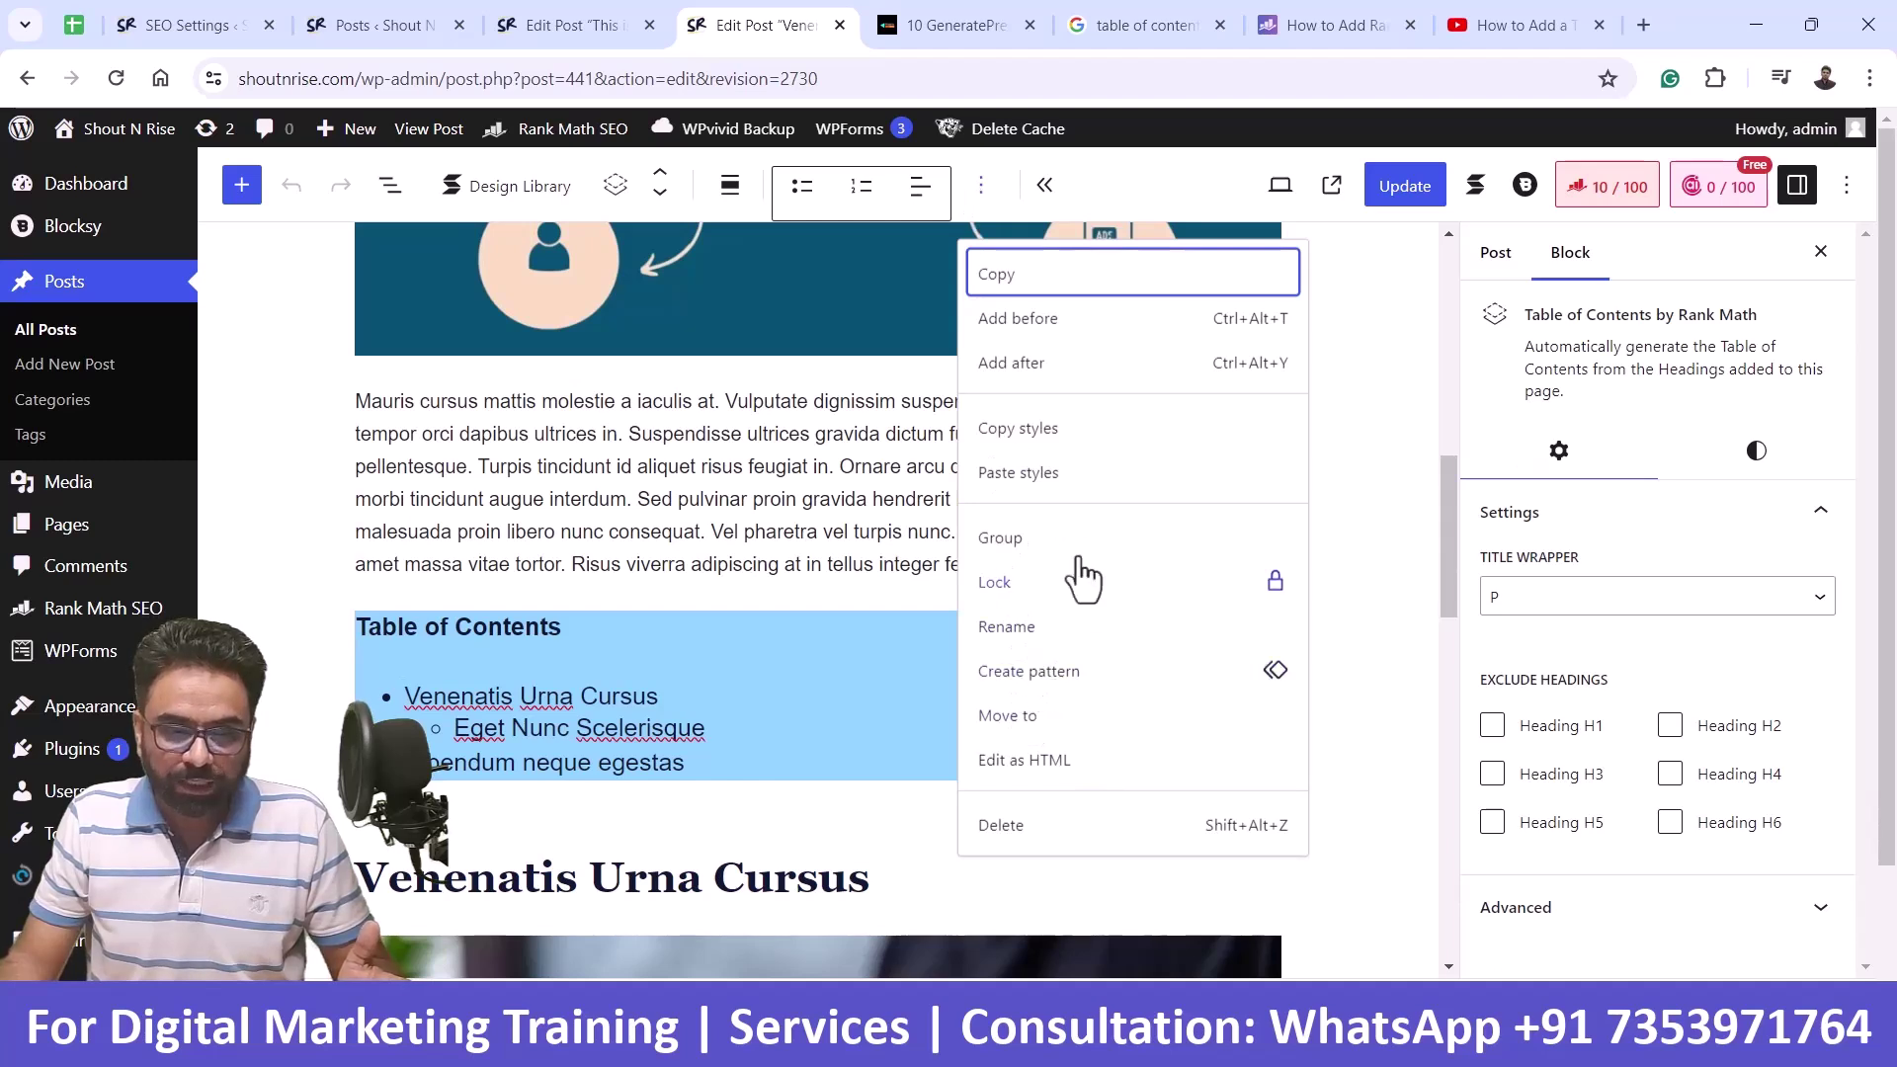
click(1112, 676)
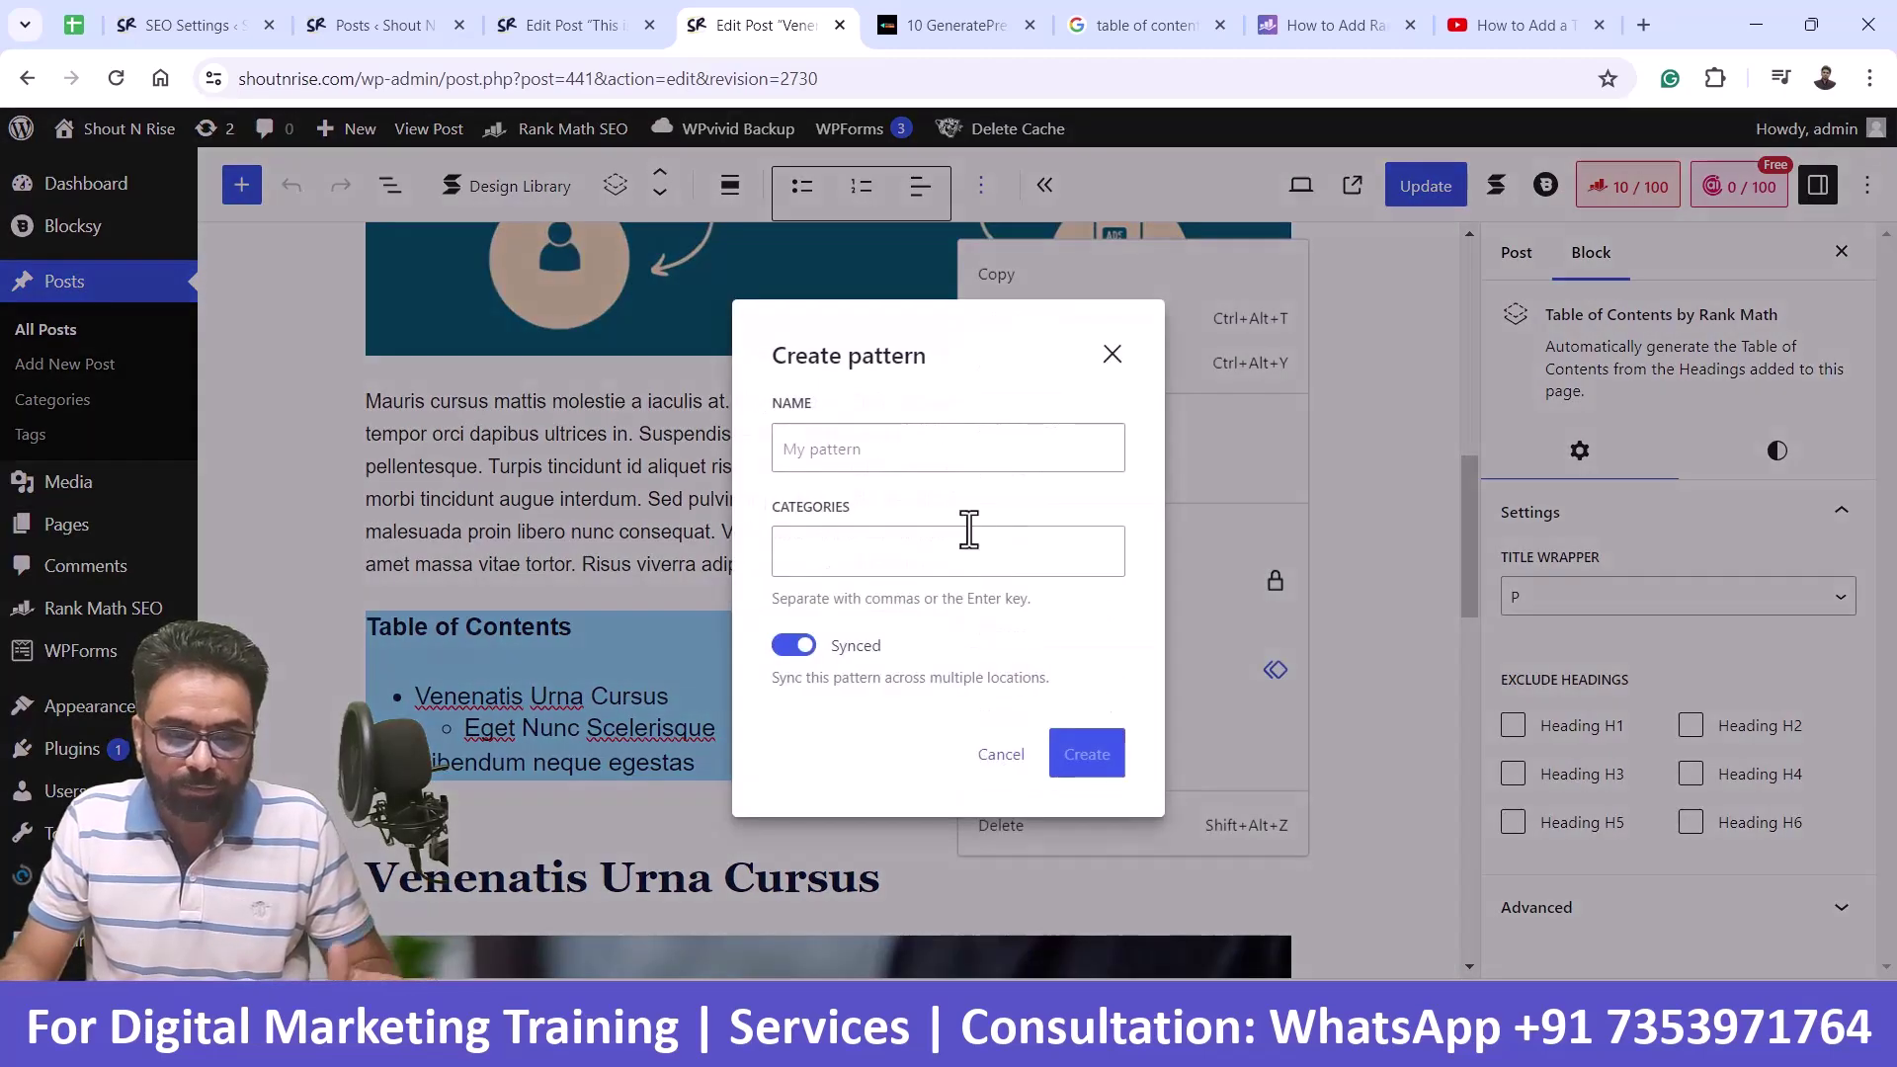
click(937, 447)
text(TOC)
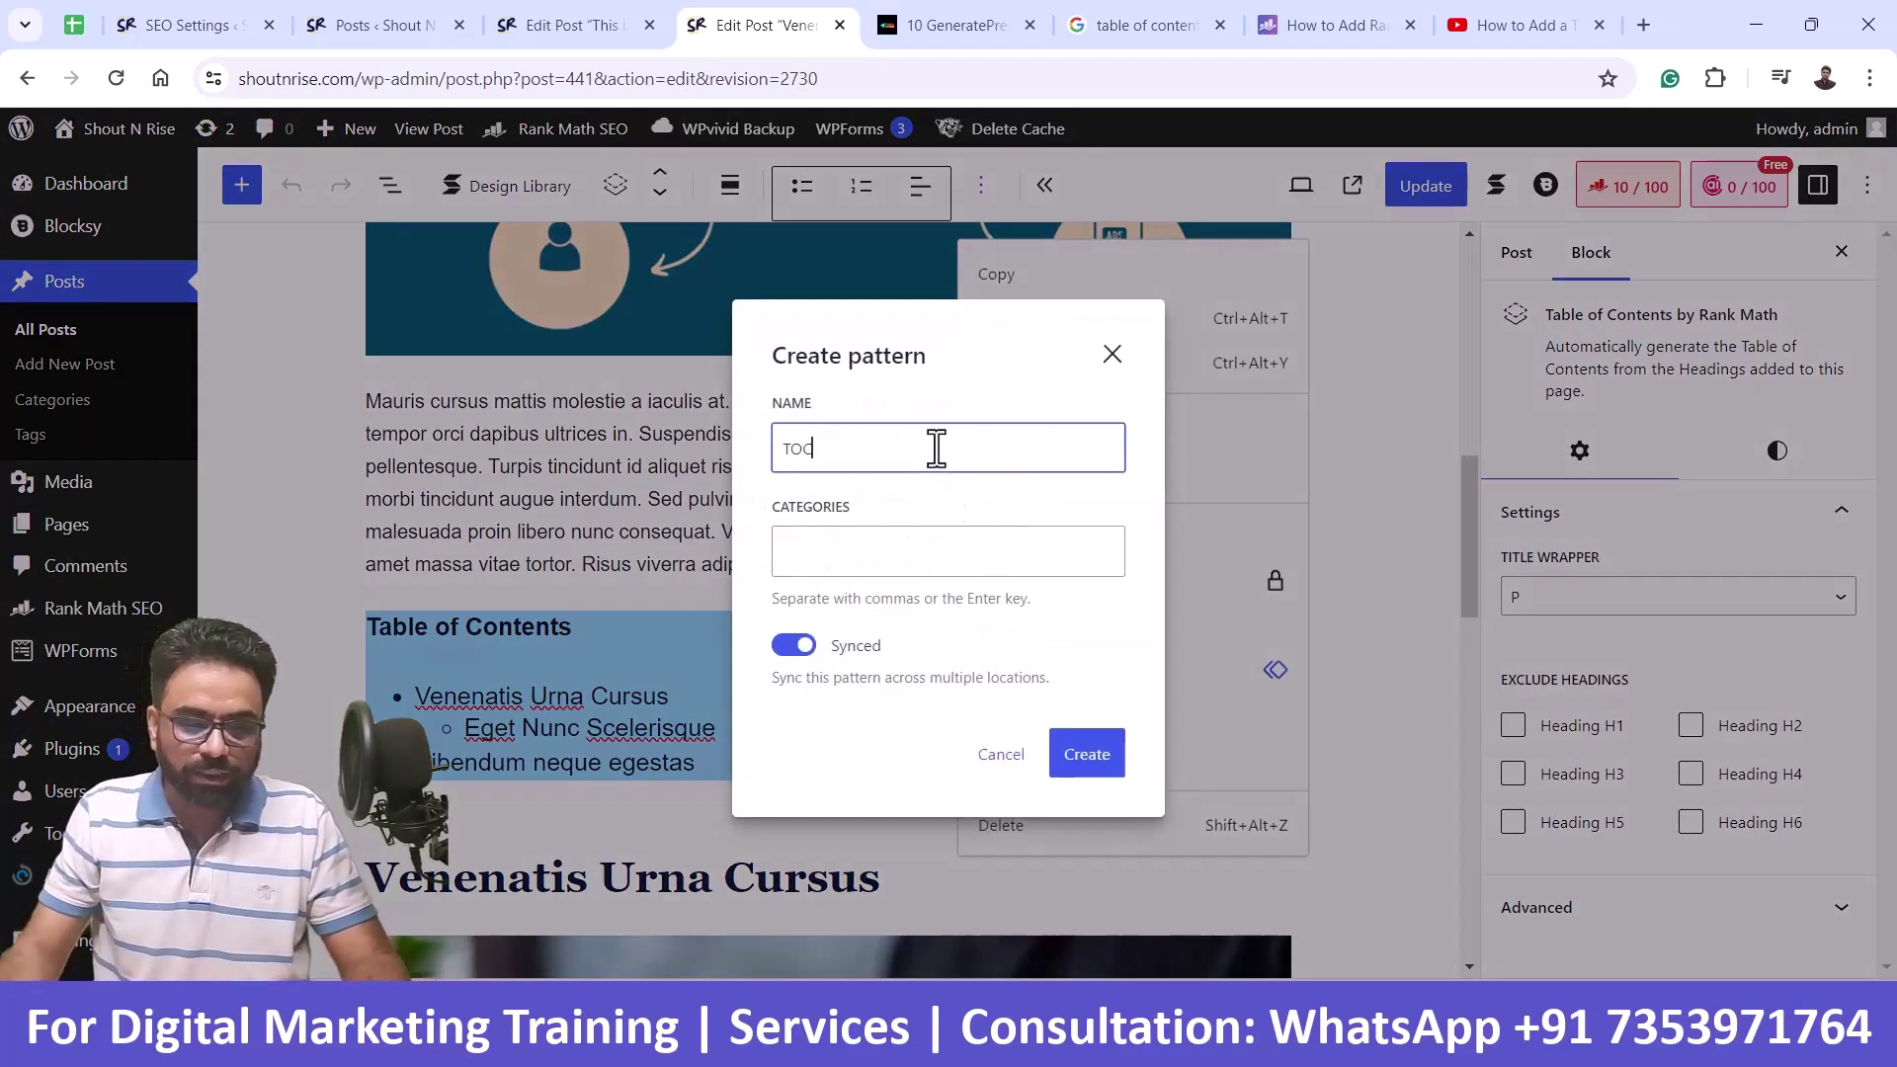
click(945, 556)
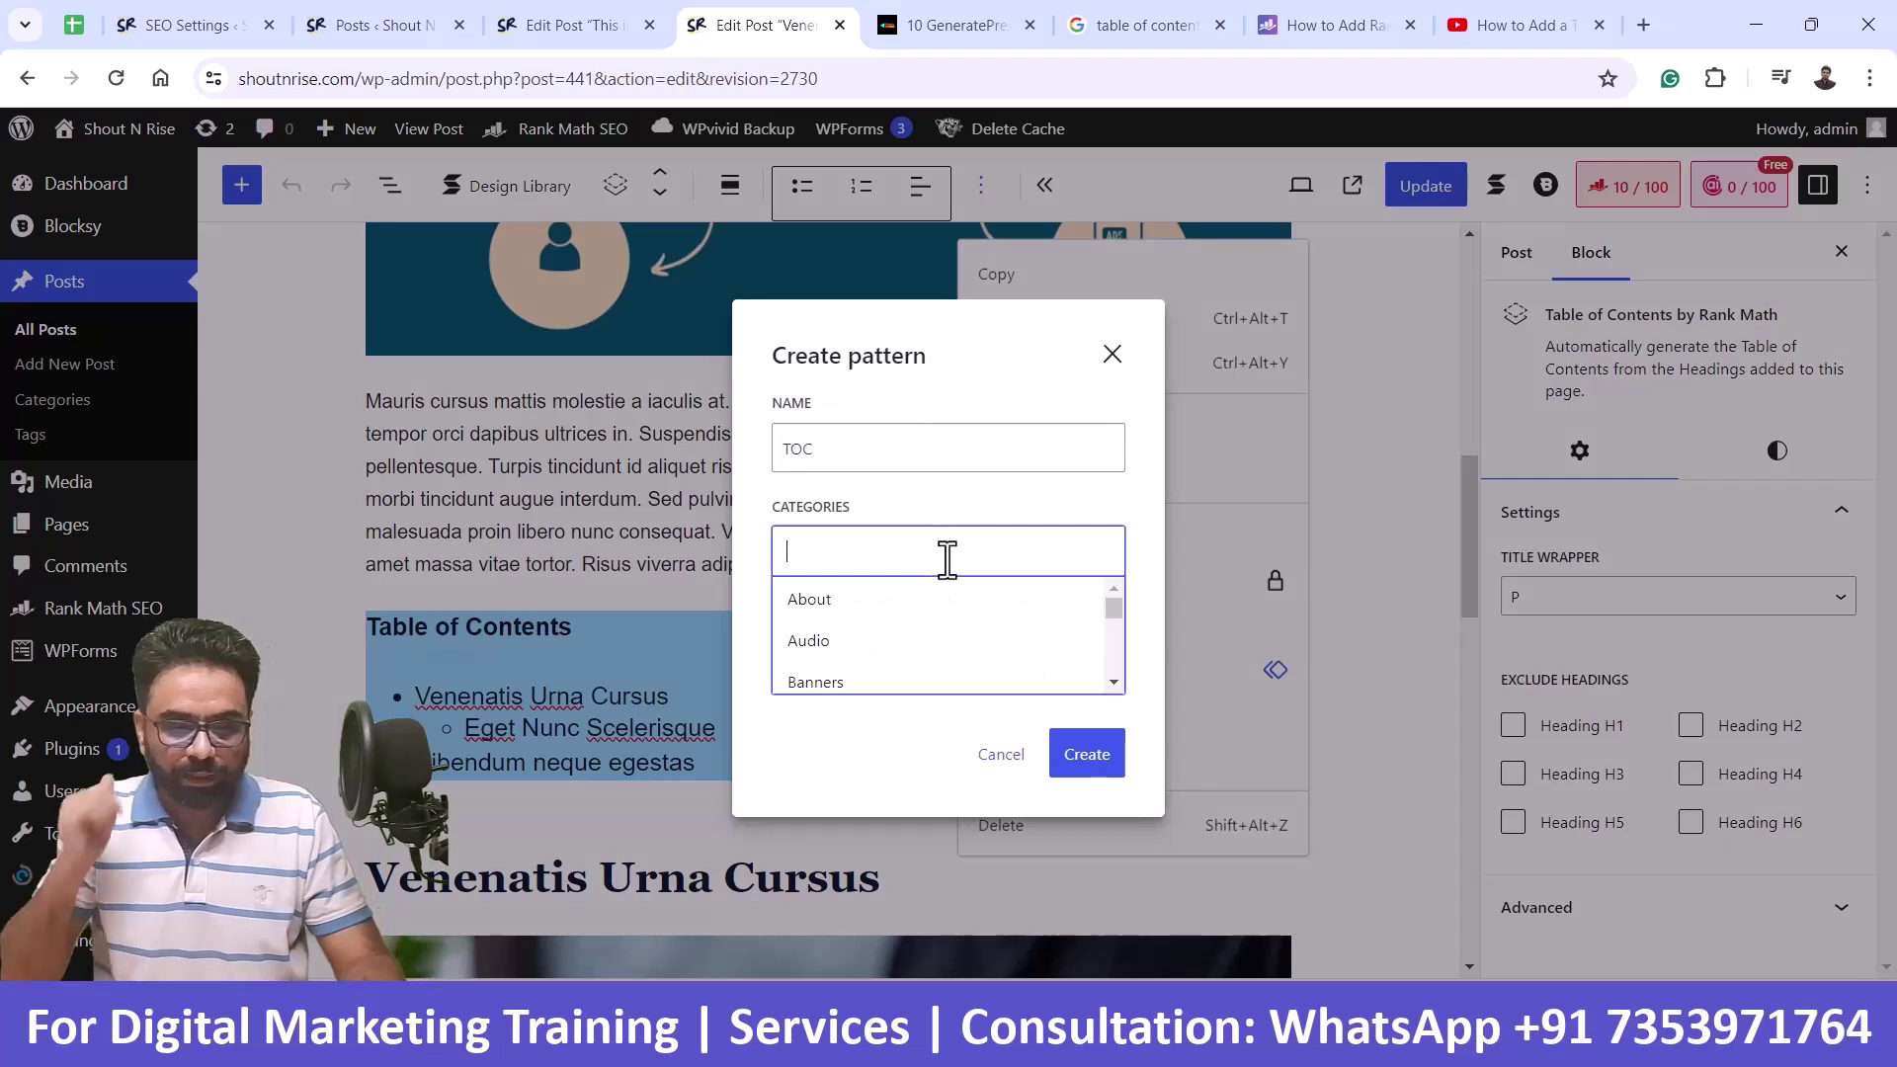
text(Tab)
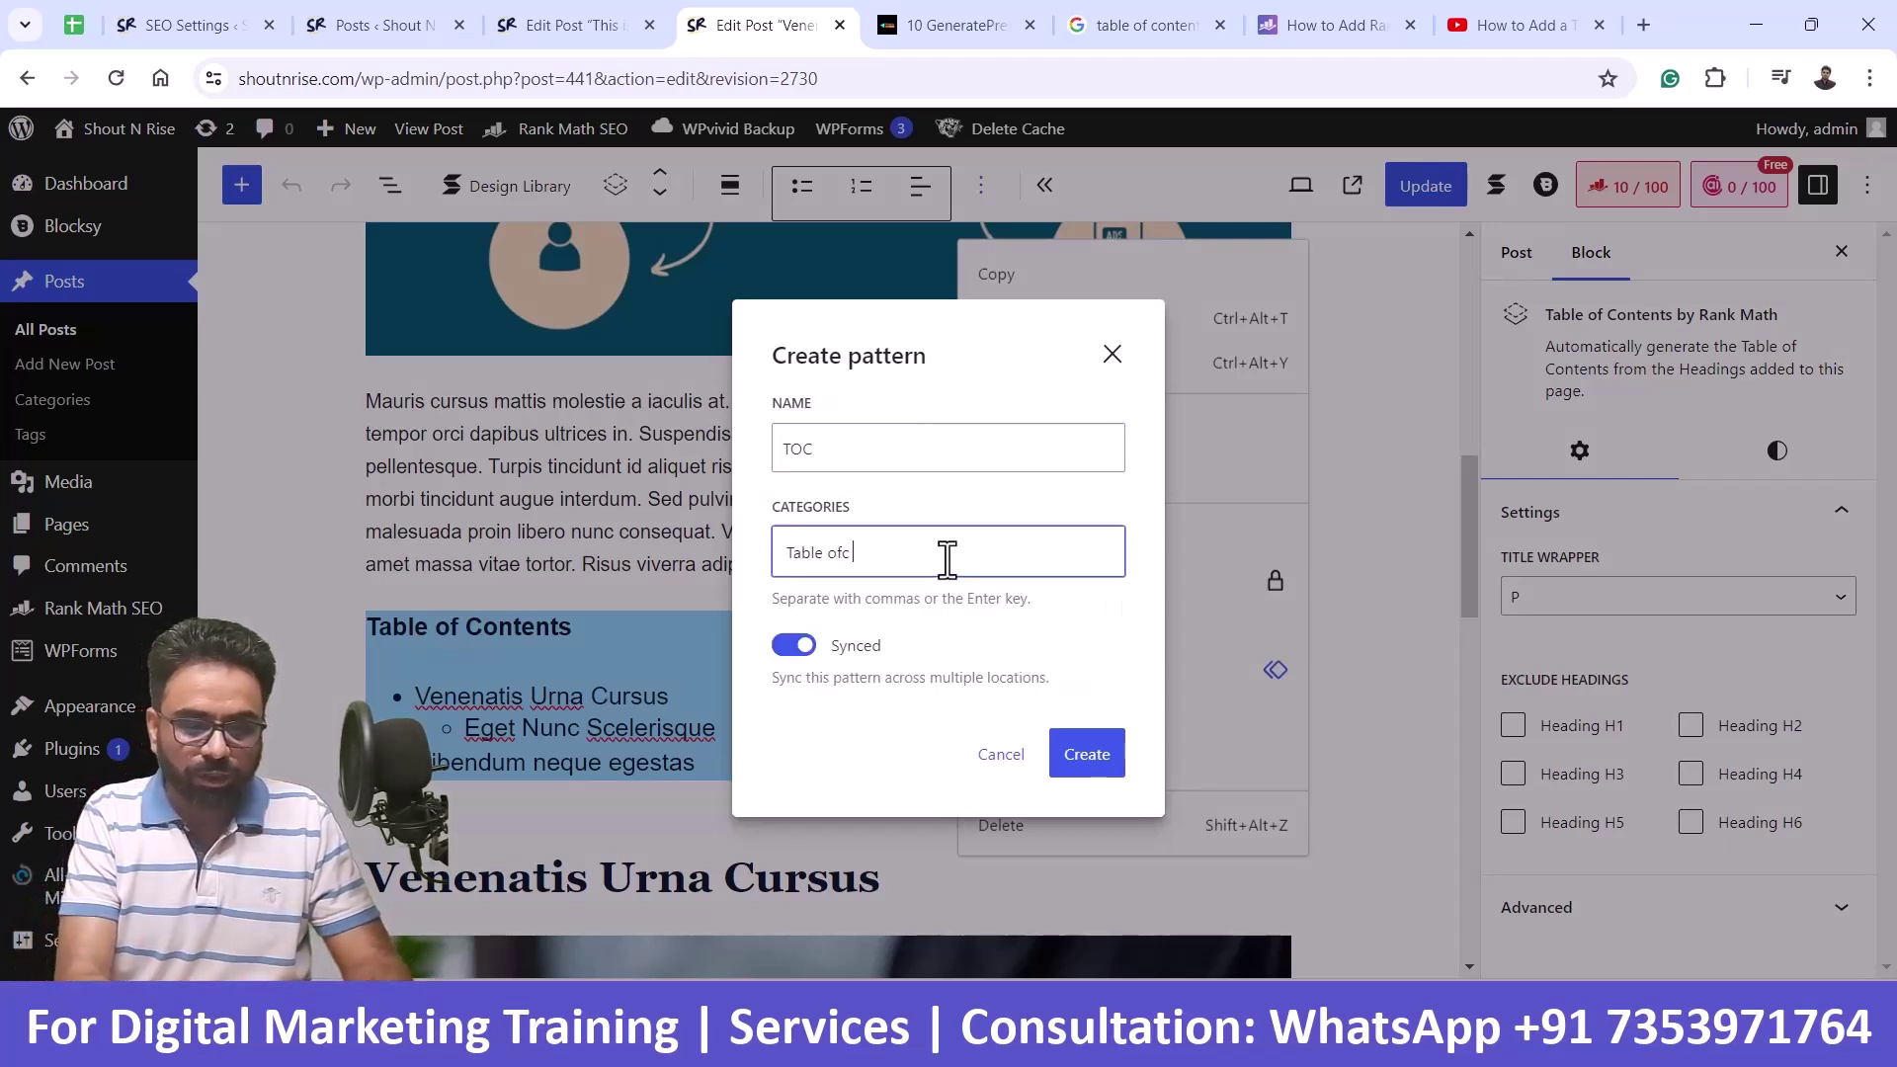
text(le of content)
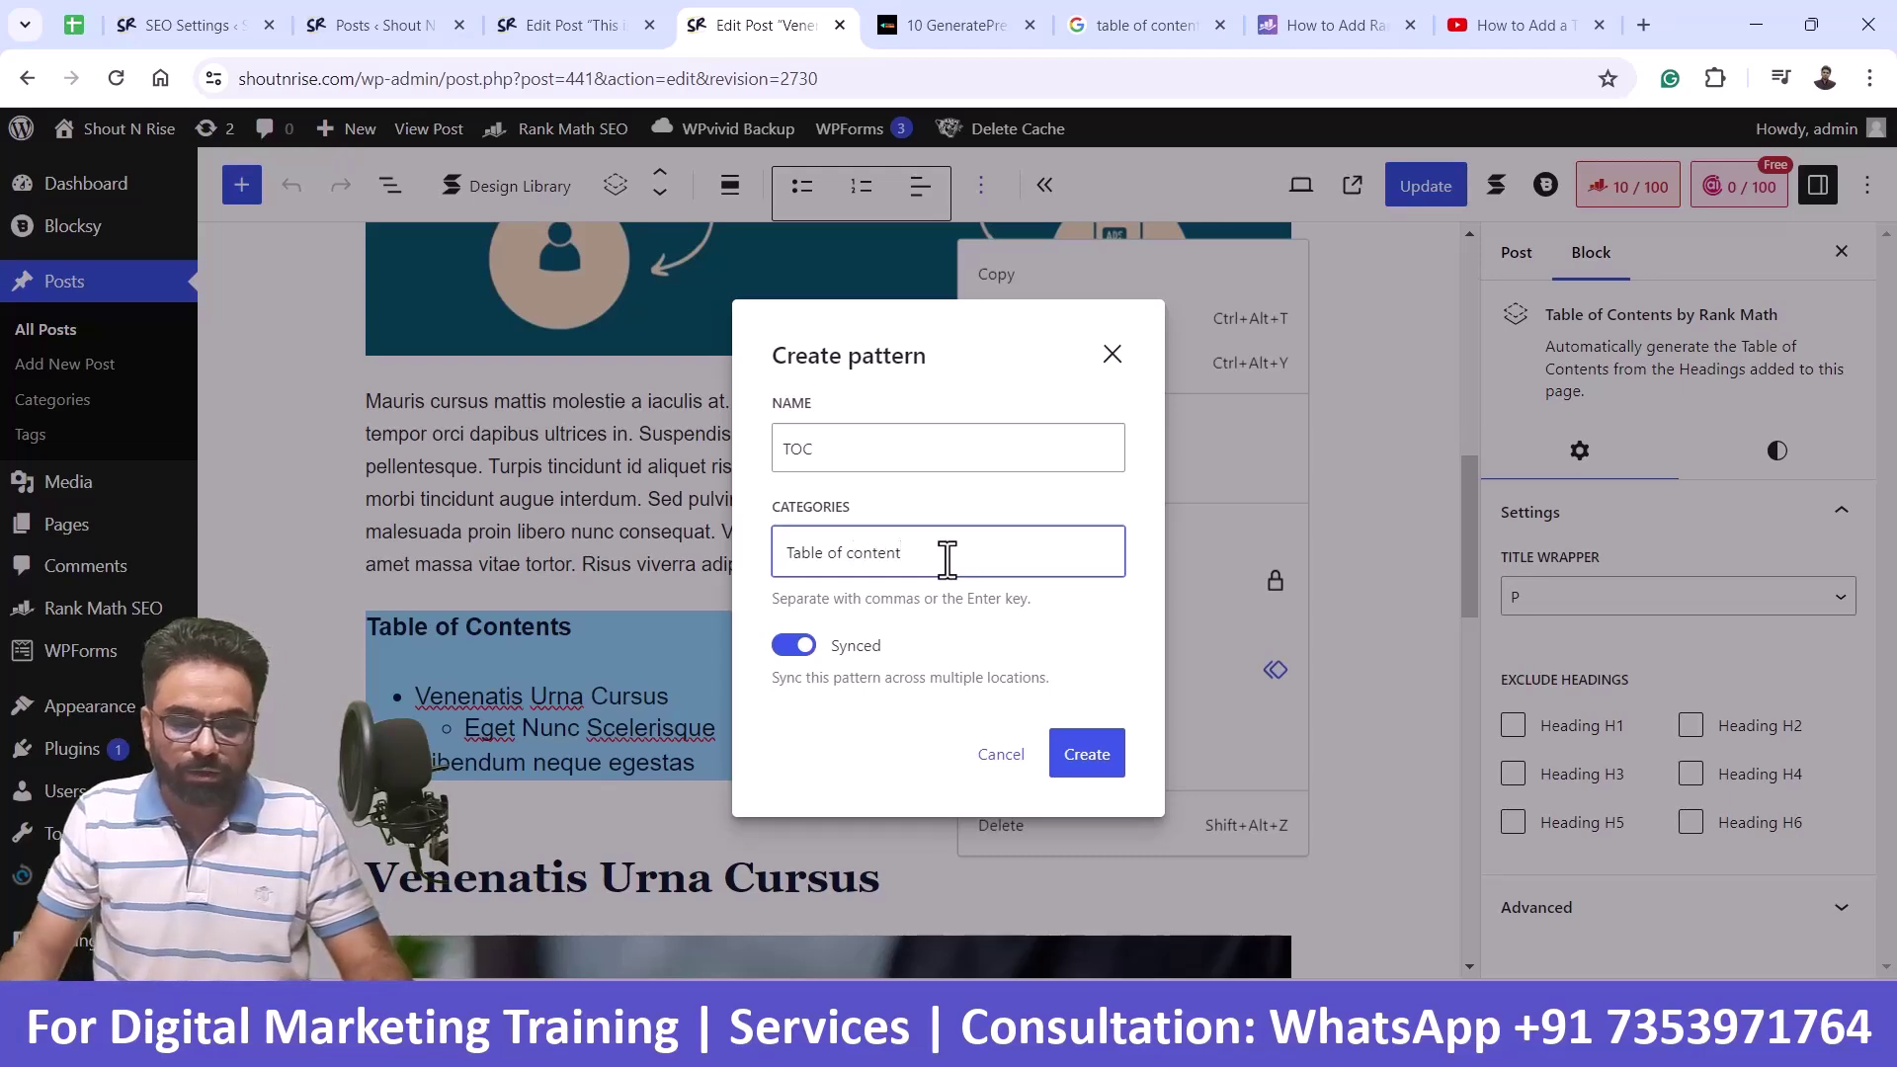
click(1097, 767)
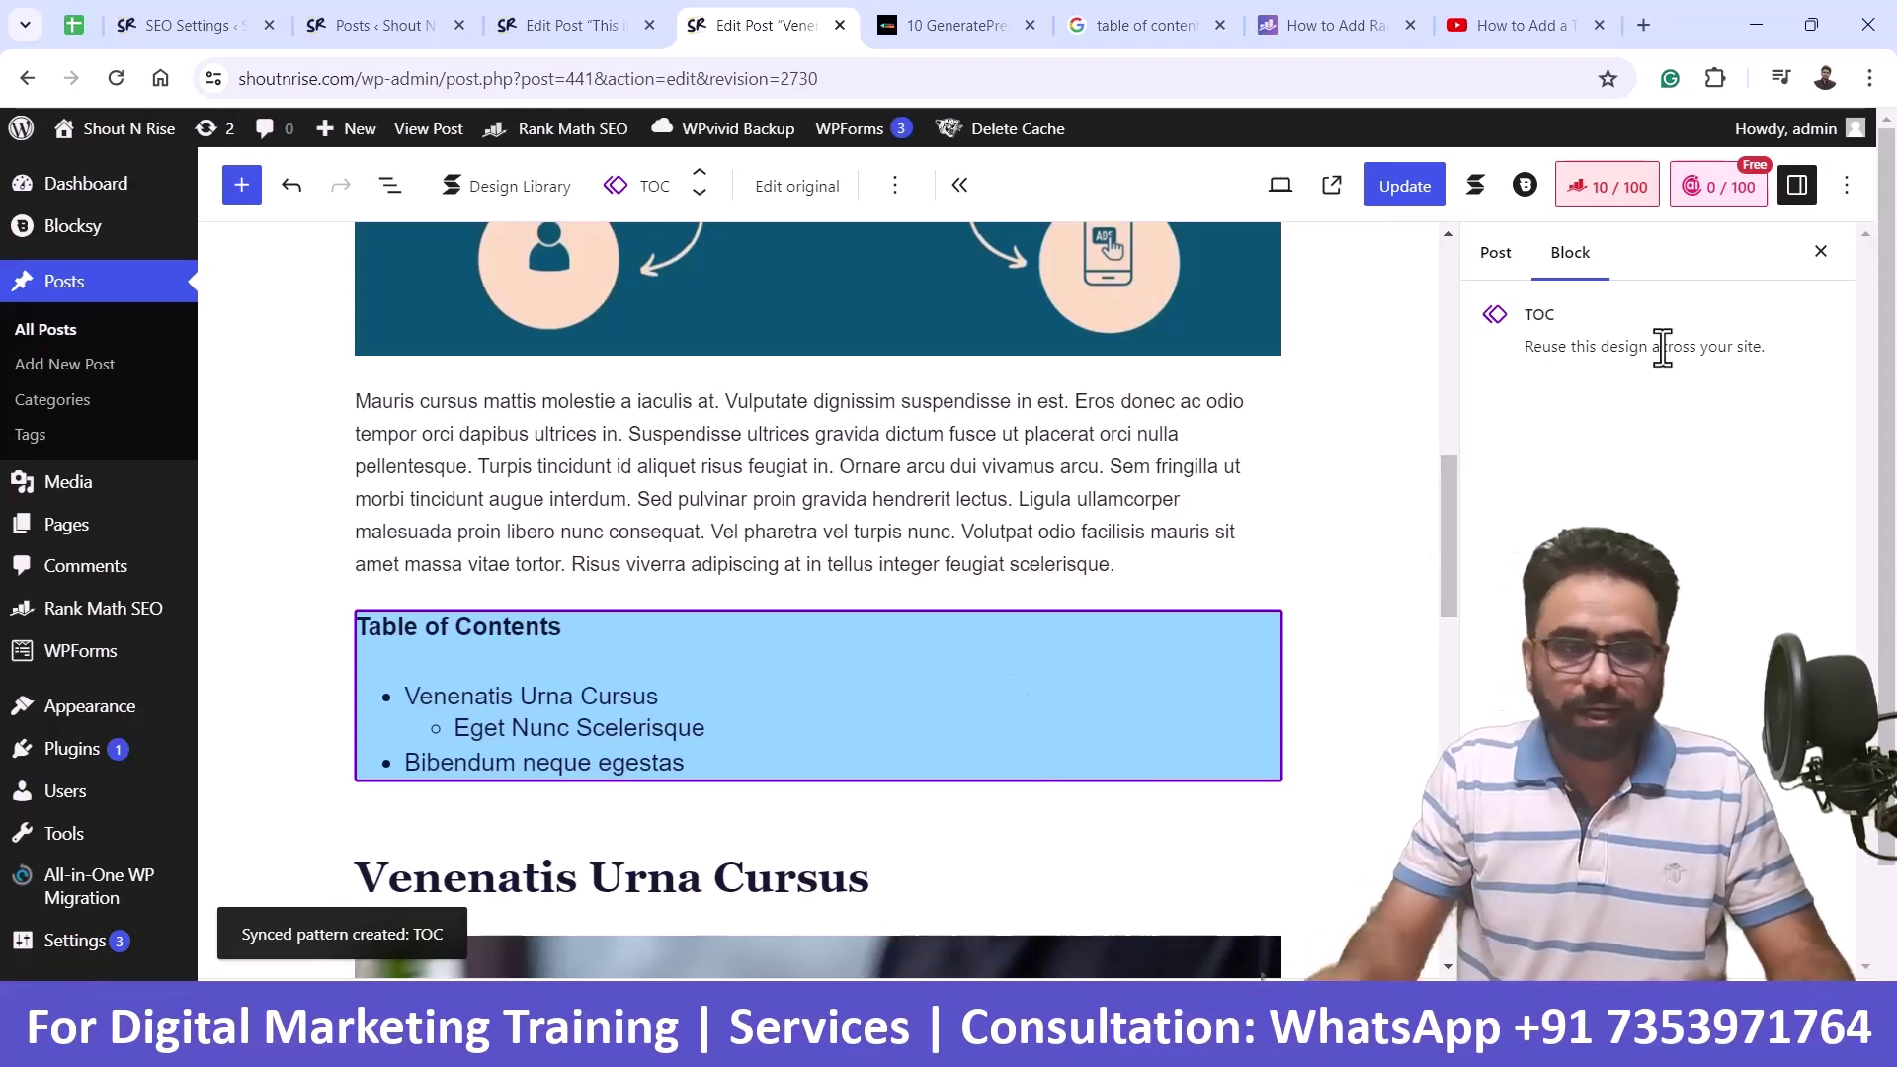
- Open the Content AI Post draft for editing in a new tab and select its "Blog Post Outline: Introduction to Digital Marketing" block
click(427, 8)
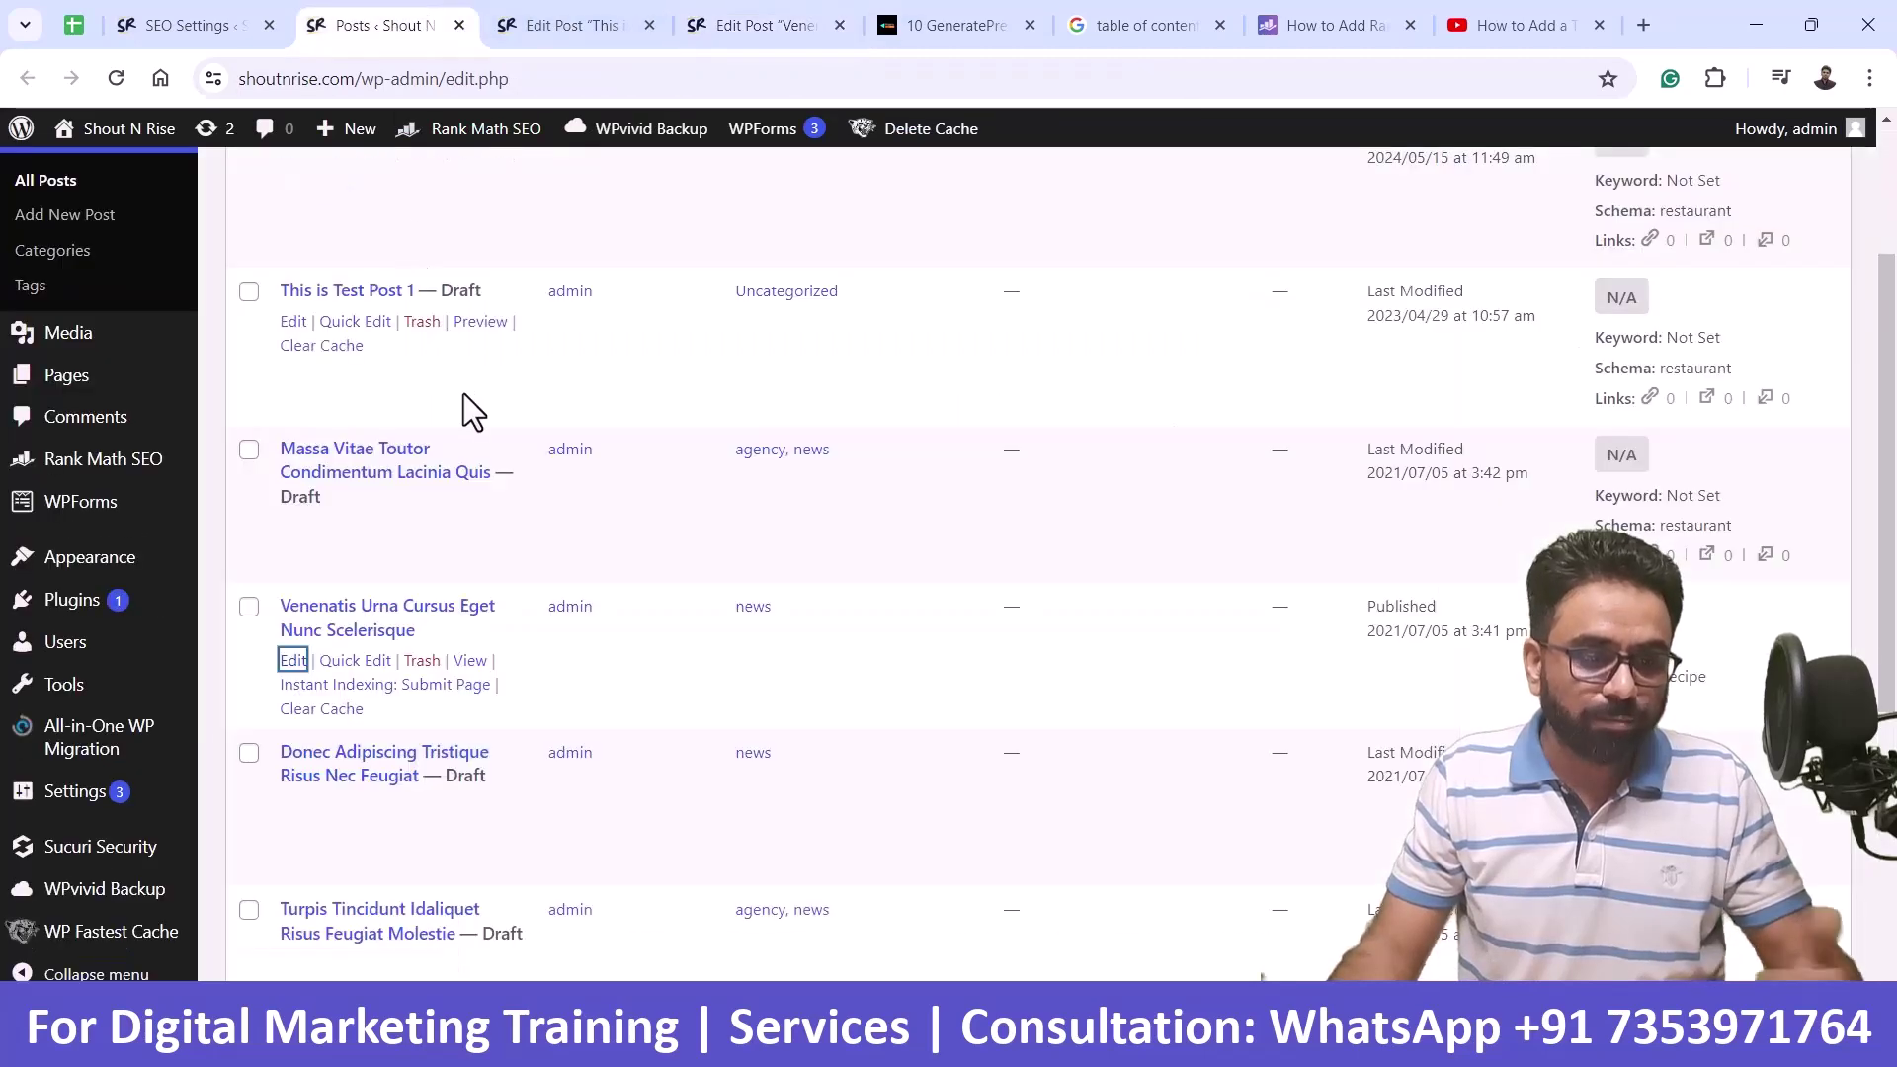
scroll(464, 410, down, 4)
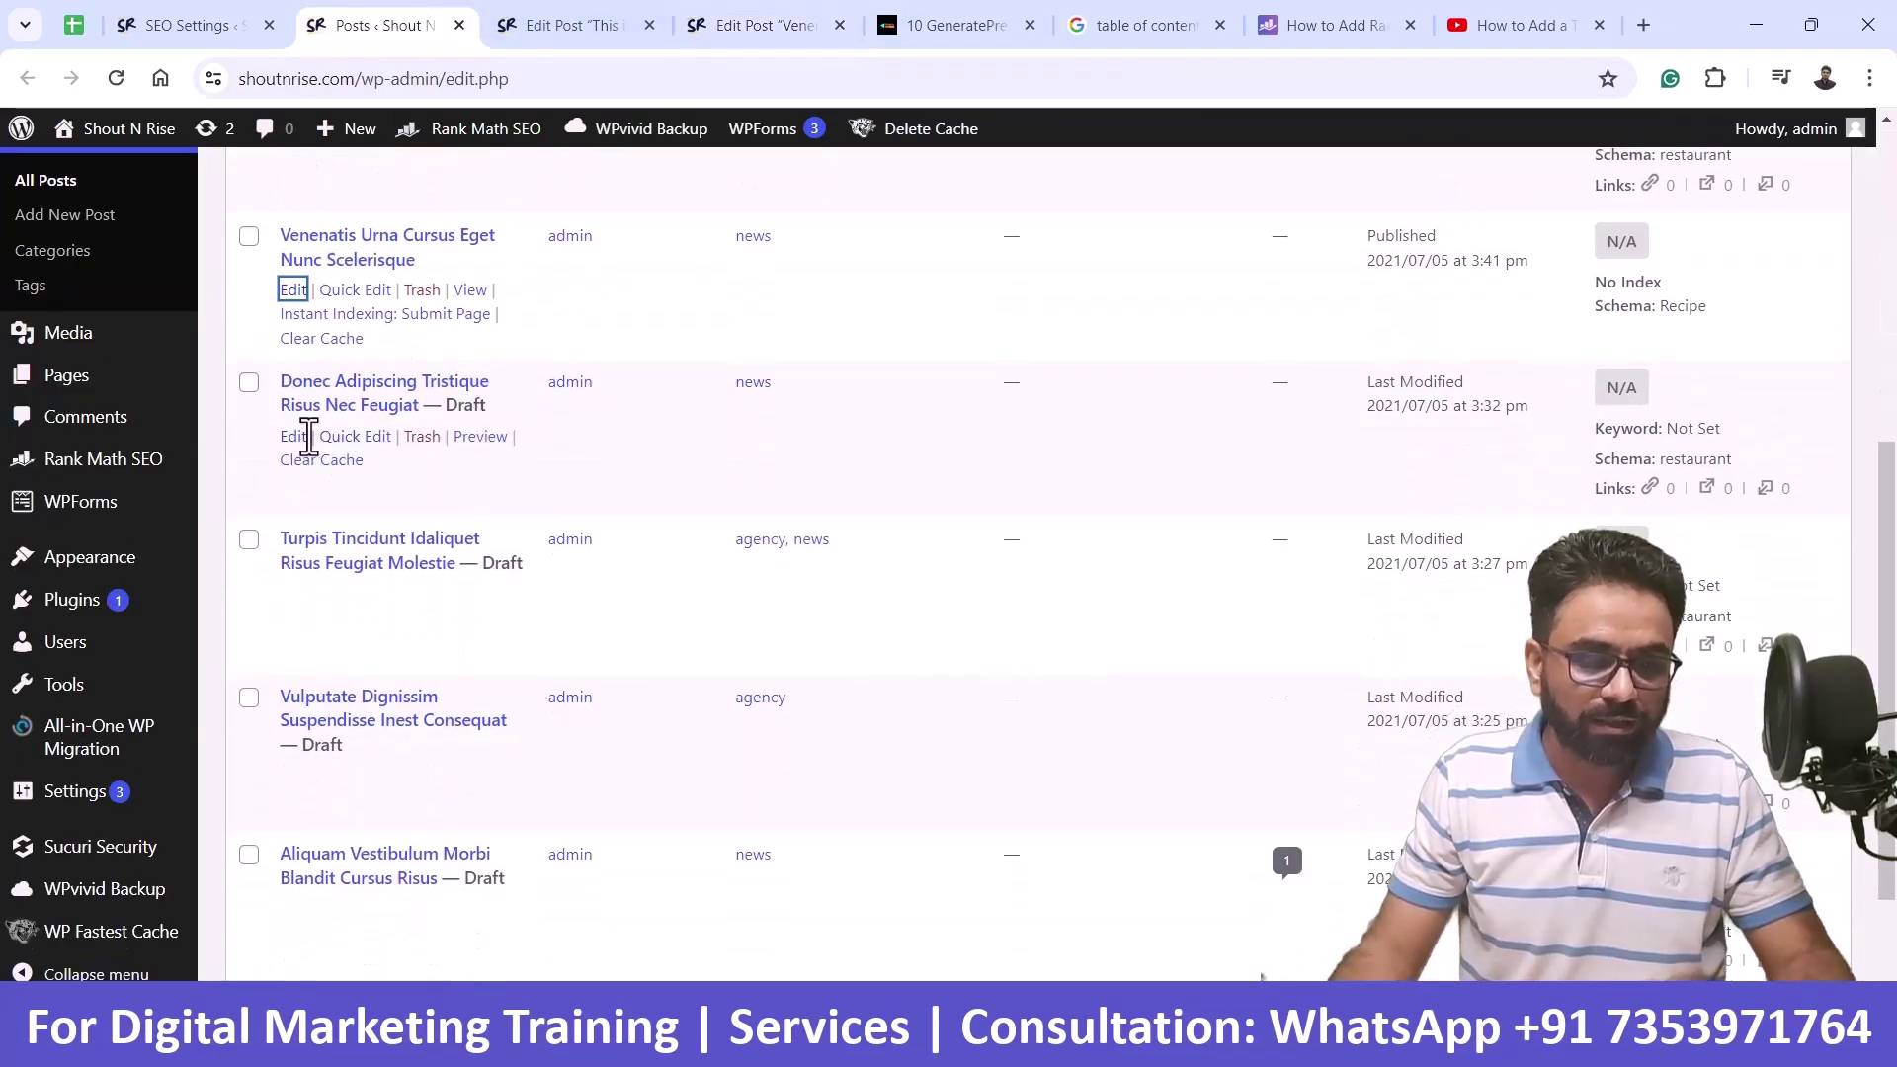
scroll(309, 435, up, 6)
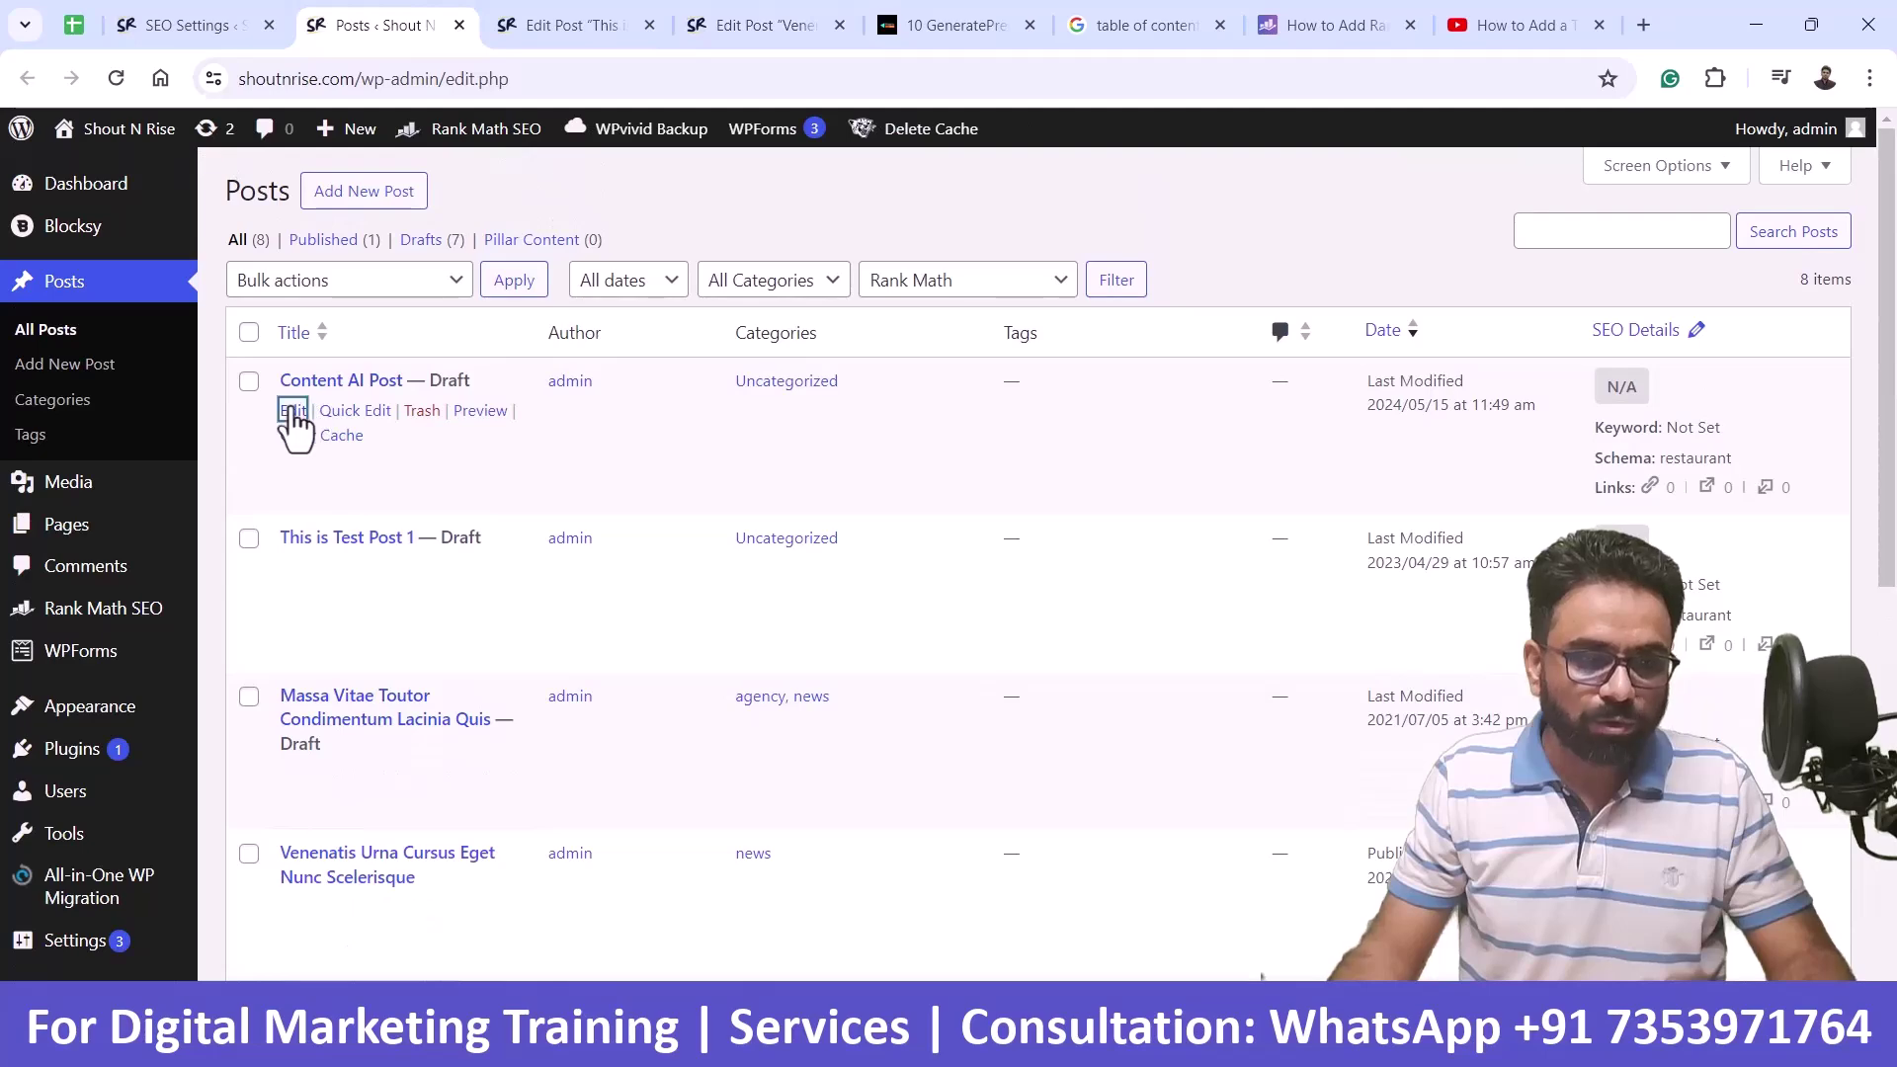
right_click(294, 412)
click(326, 431)
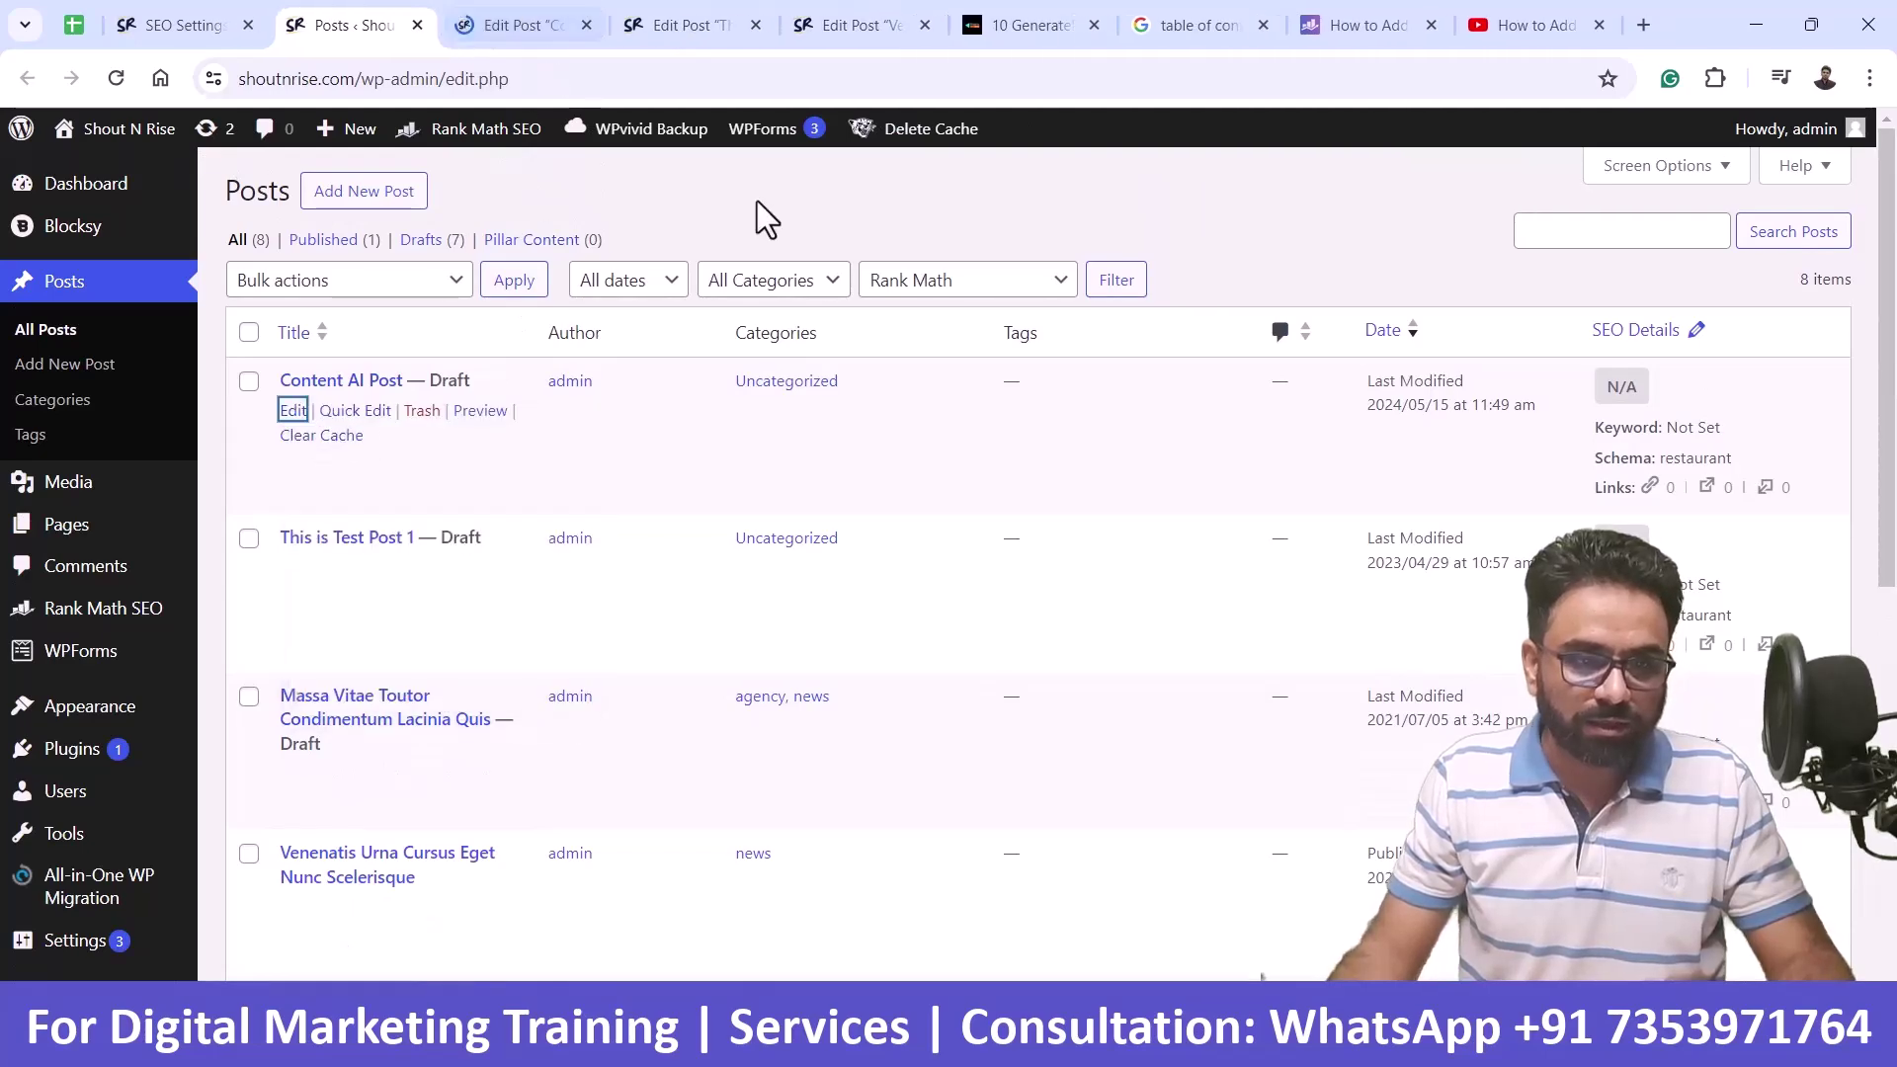
click(530, 7)
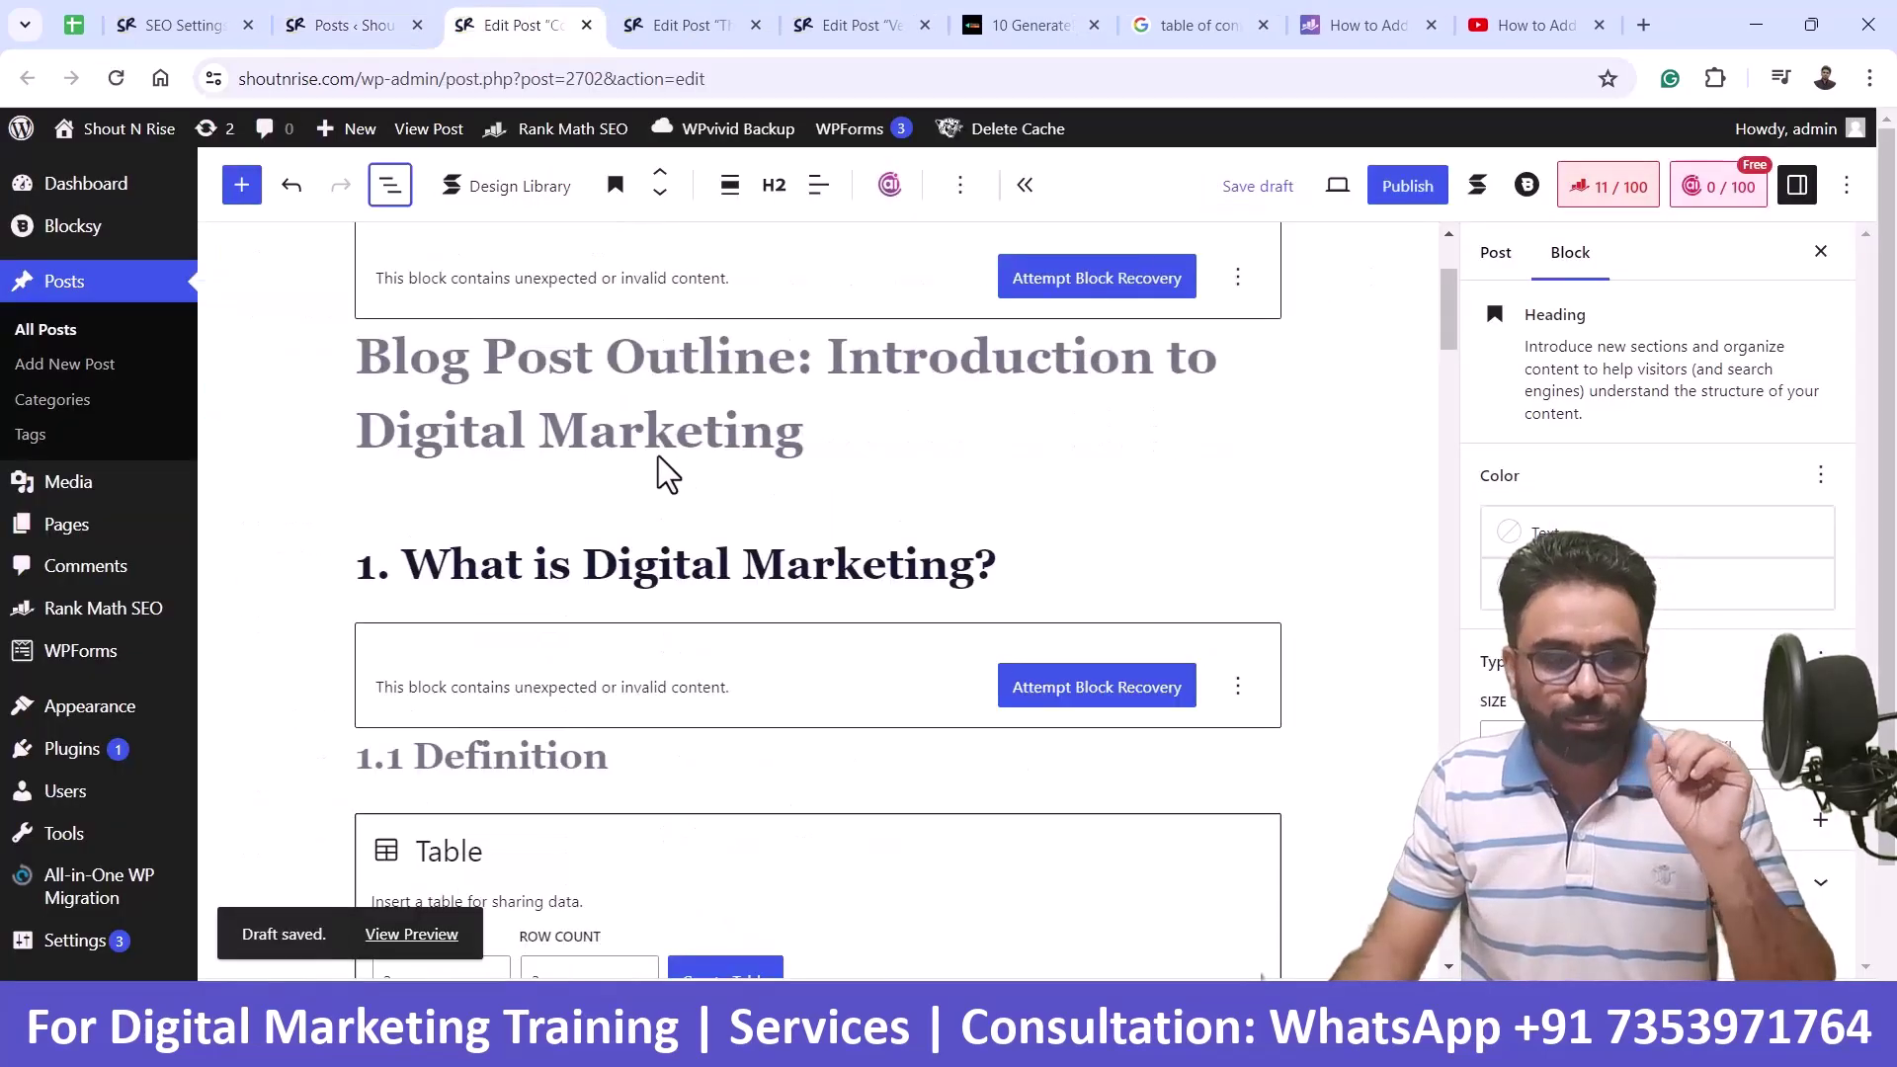
click(803, 443)
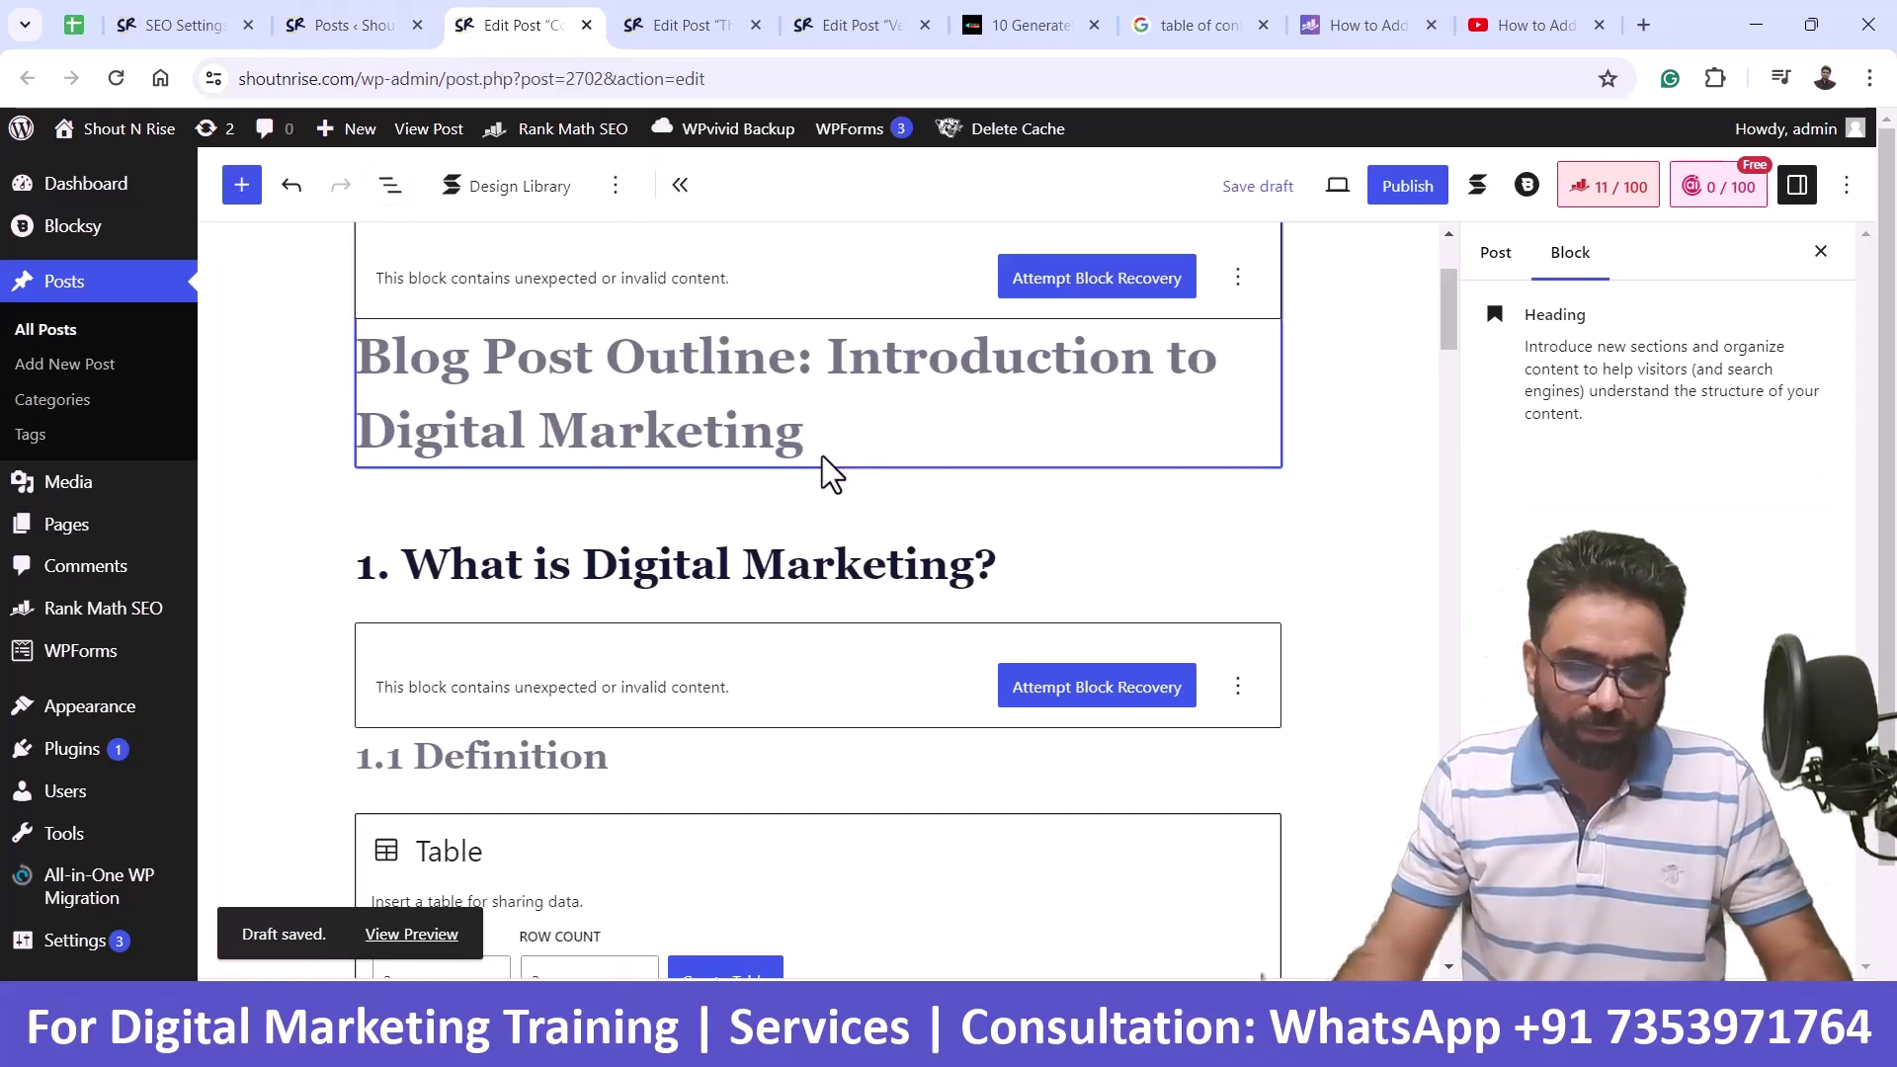
- Add an empty block below the heading "1. What is Digital Marketing?" and open the full block library for it
click(1011, 566)
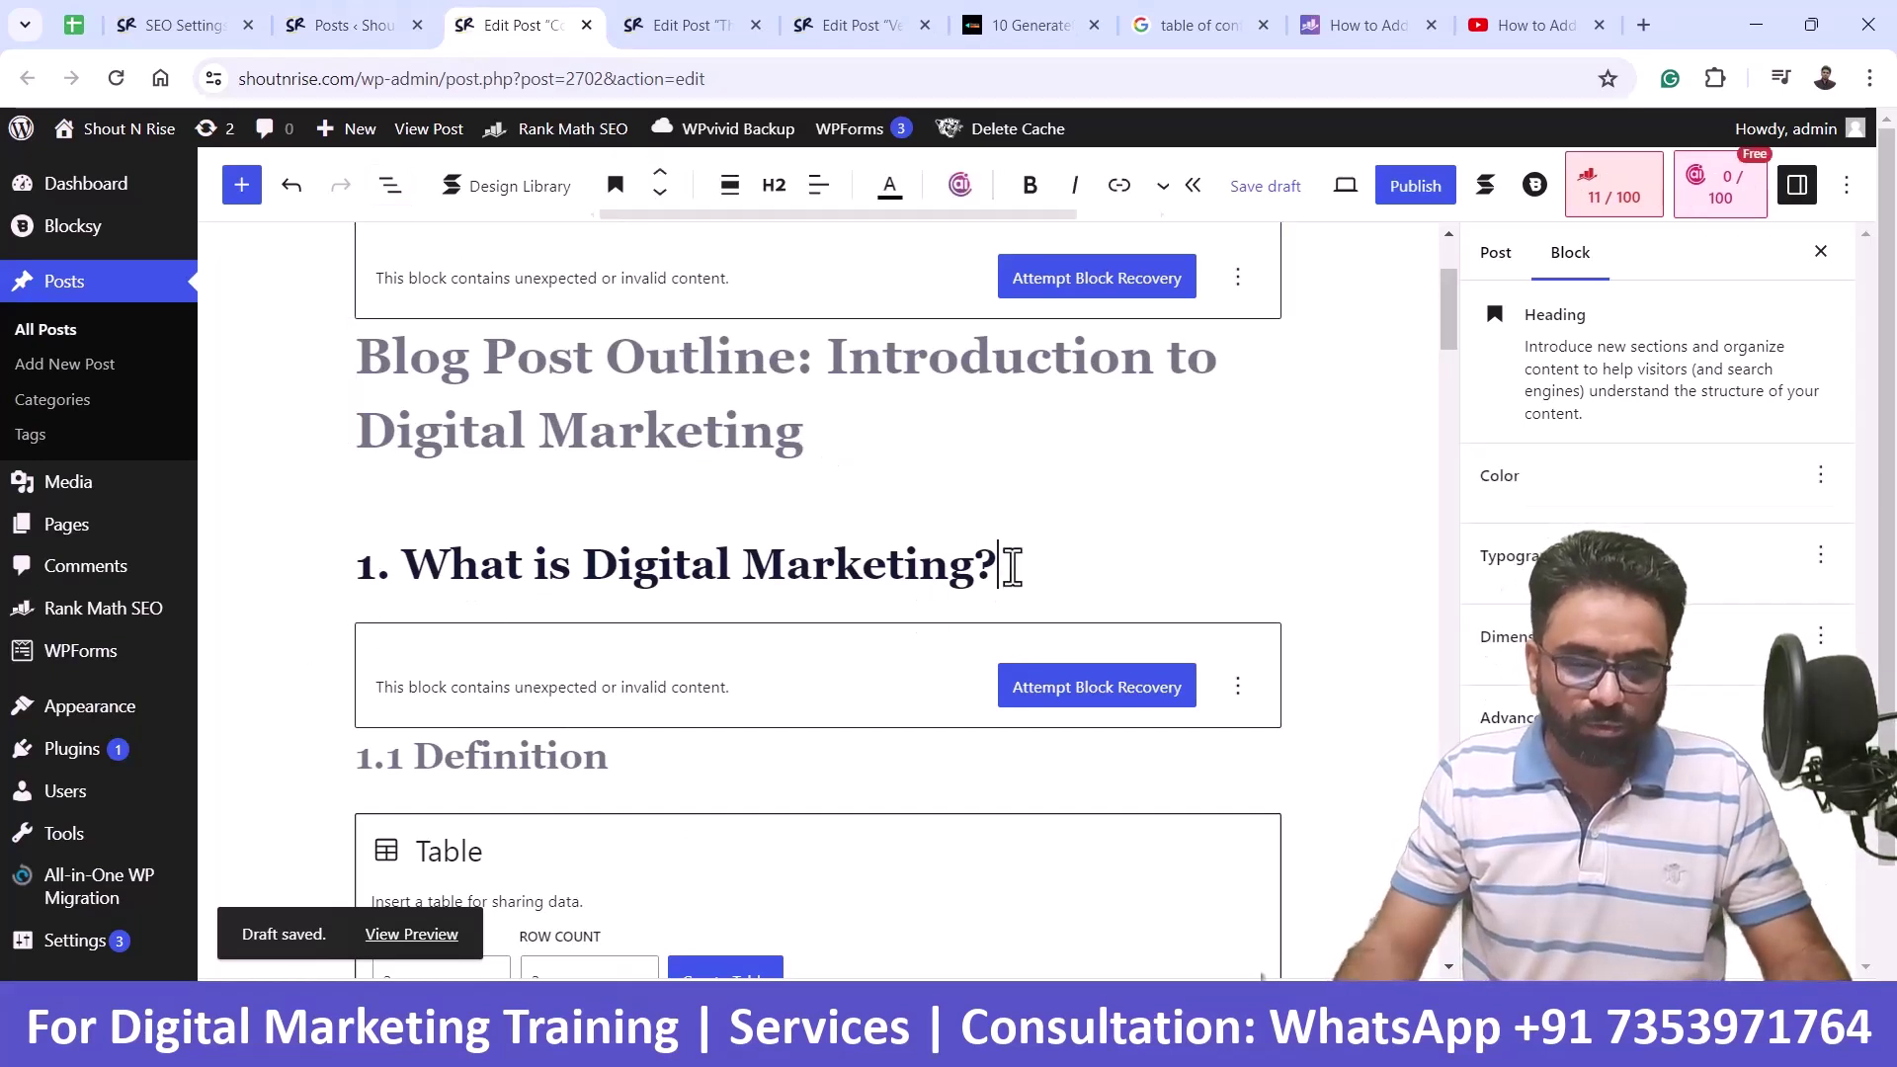
key(Return)
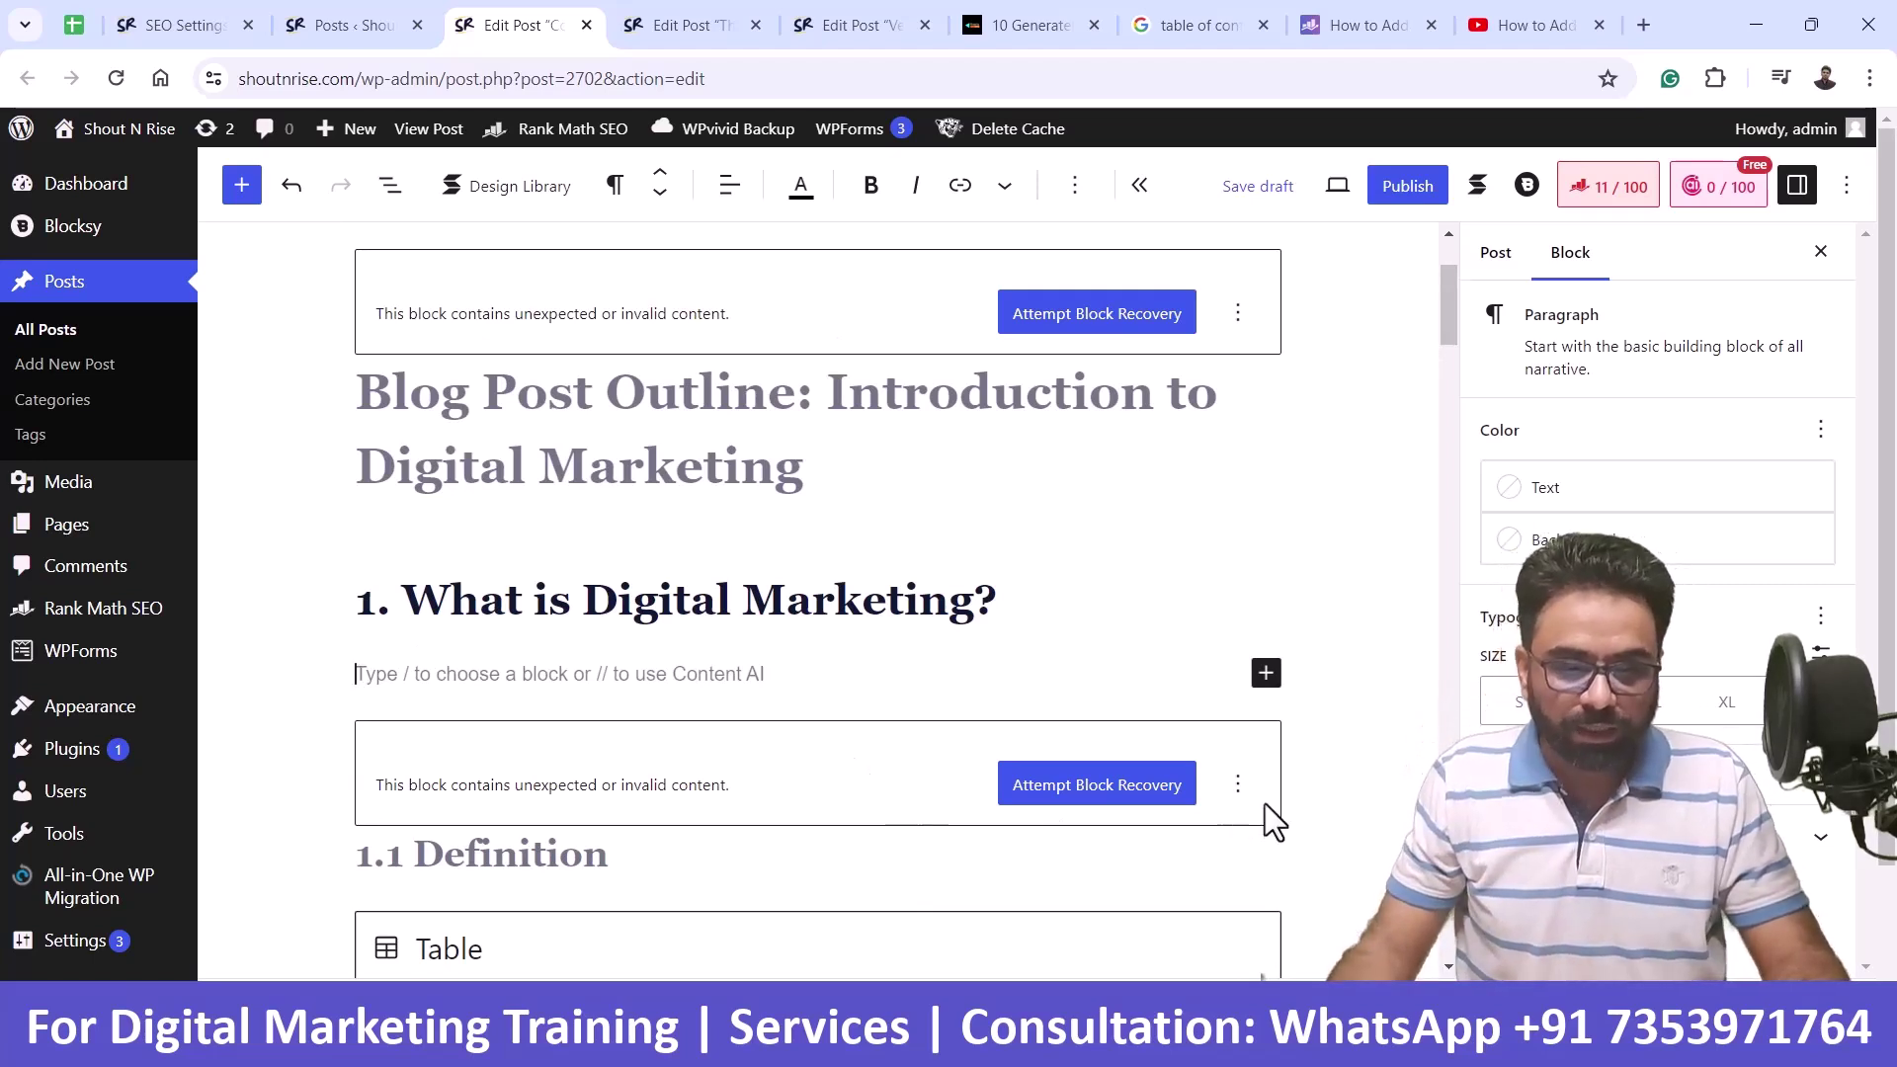
click(1266, 676)
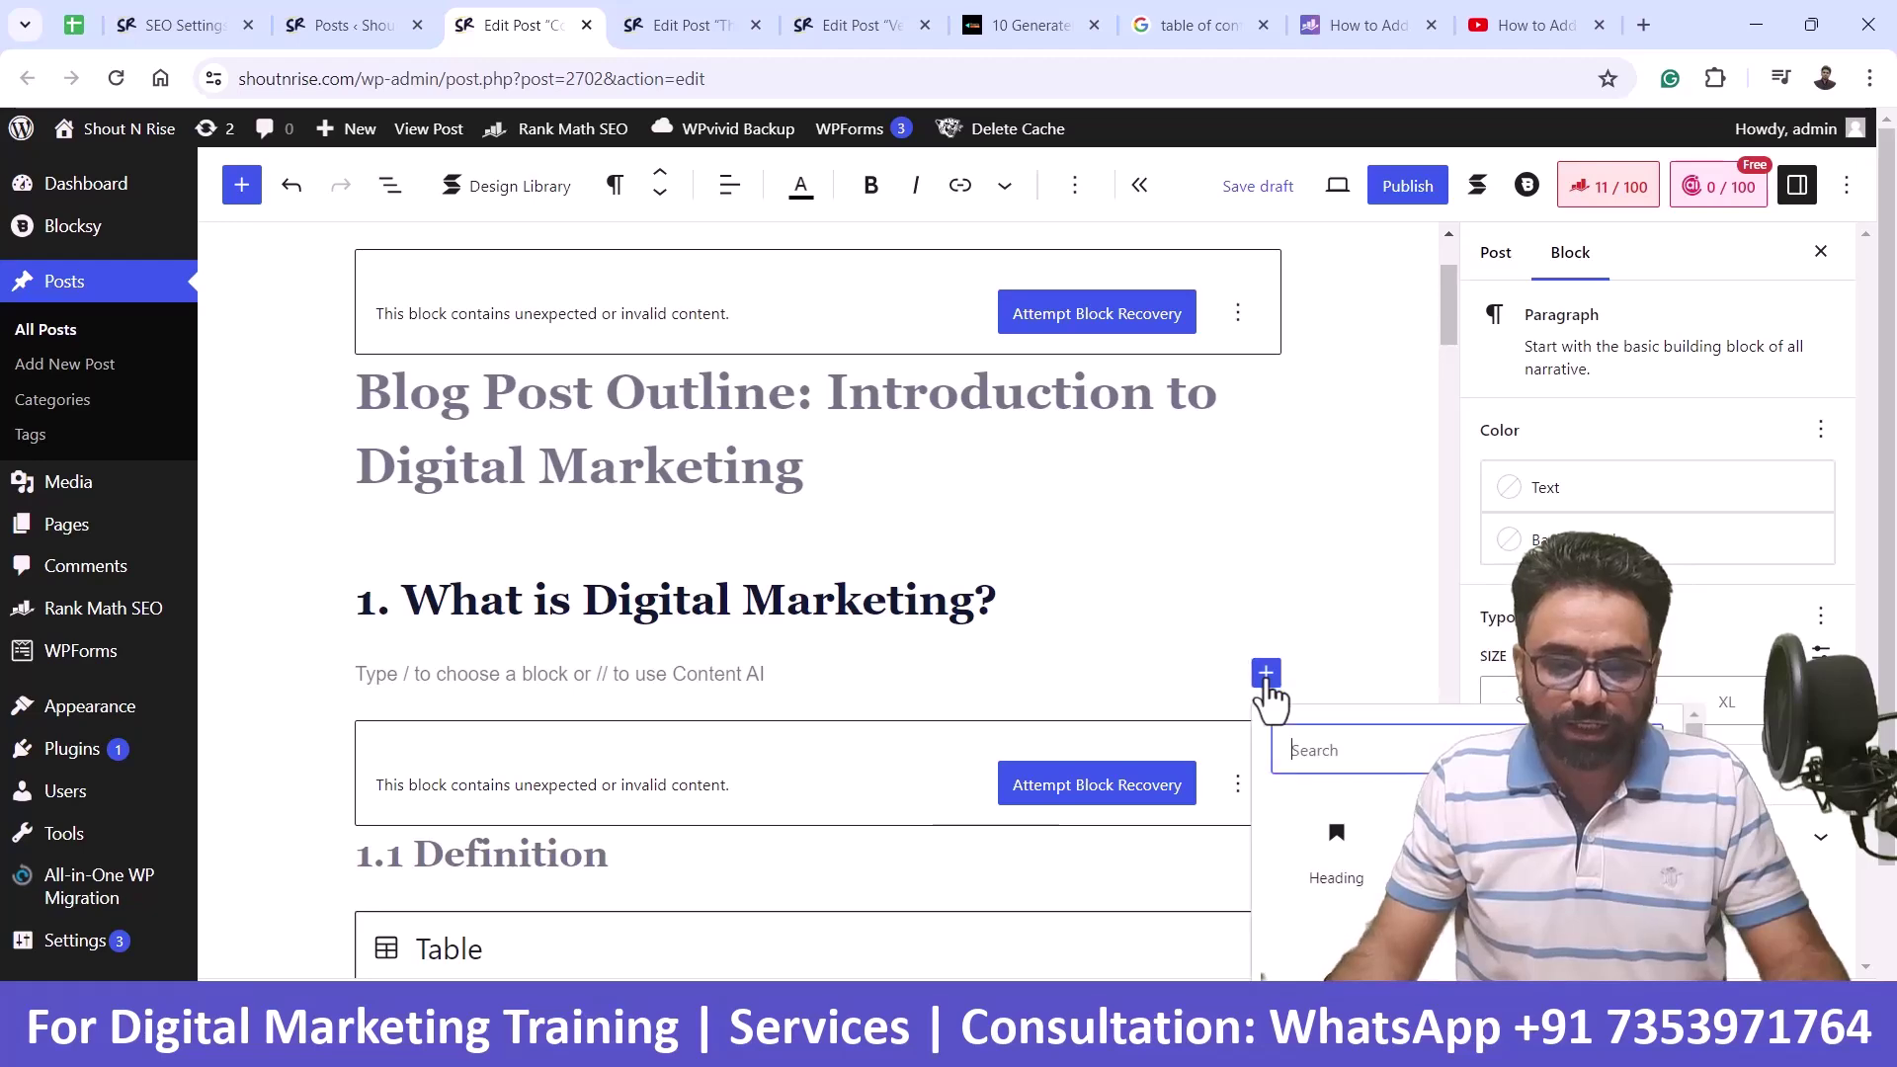
scroll(1571, 889, down, 2)
scroll(1572, 899, down, 2)
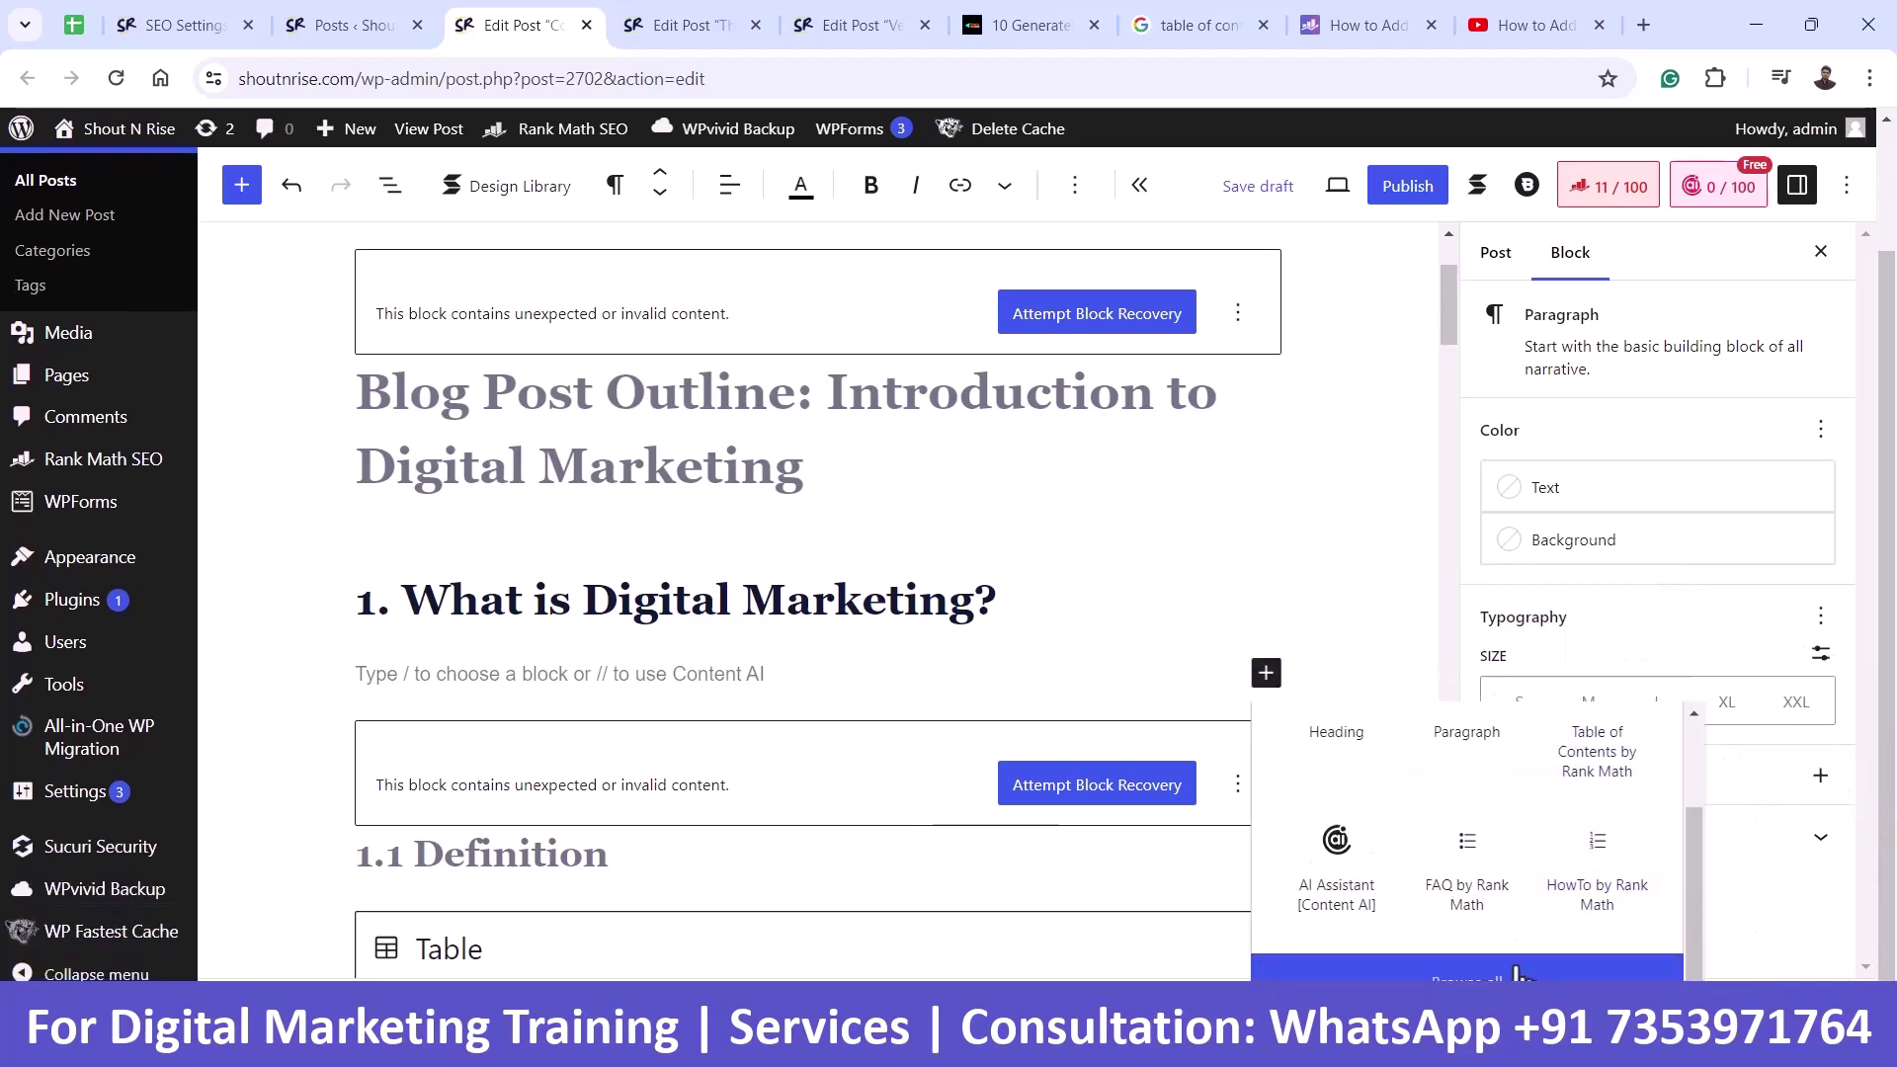
click(1519, 976)
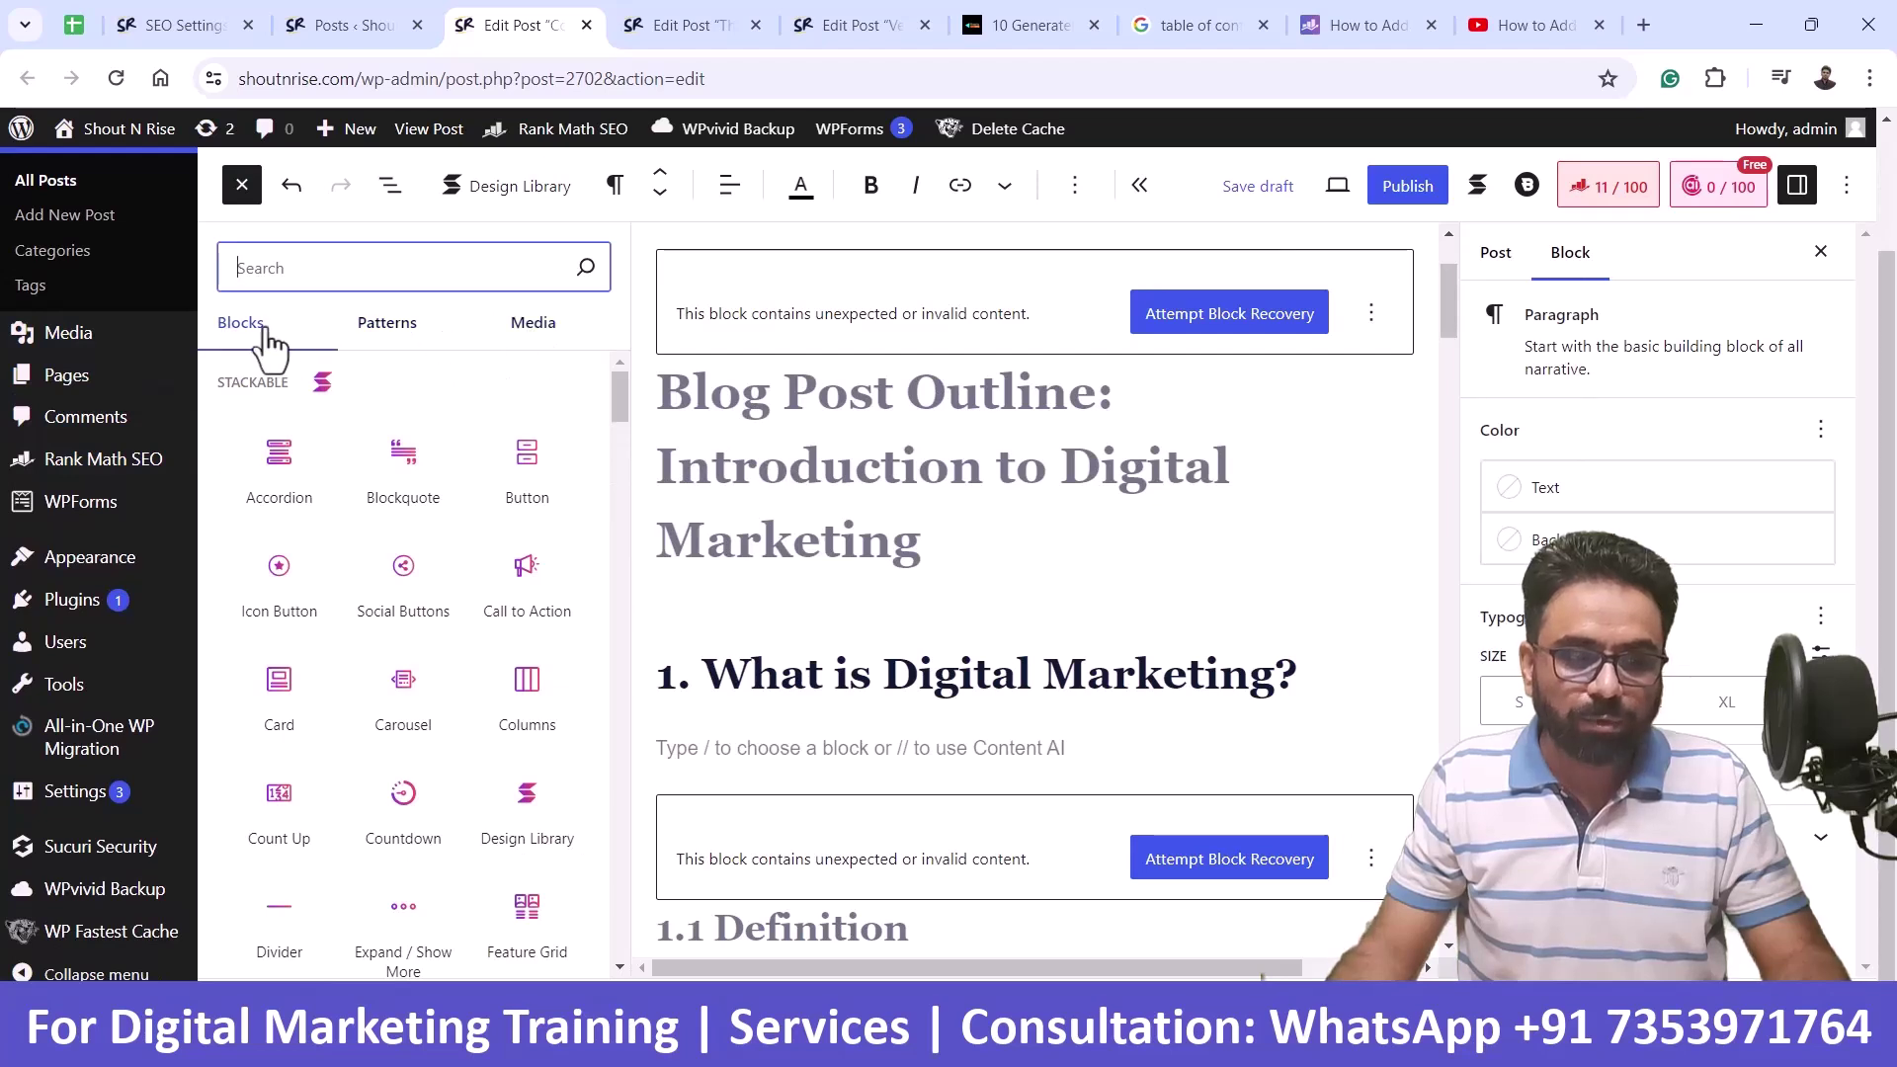
- Insert the synced pattern TOC from the "Table of content" pattern category below the "1. What is Digital Marketing?" heading
click(403, 336)
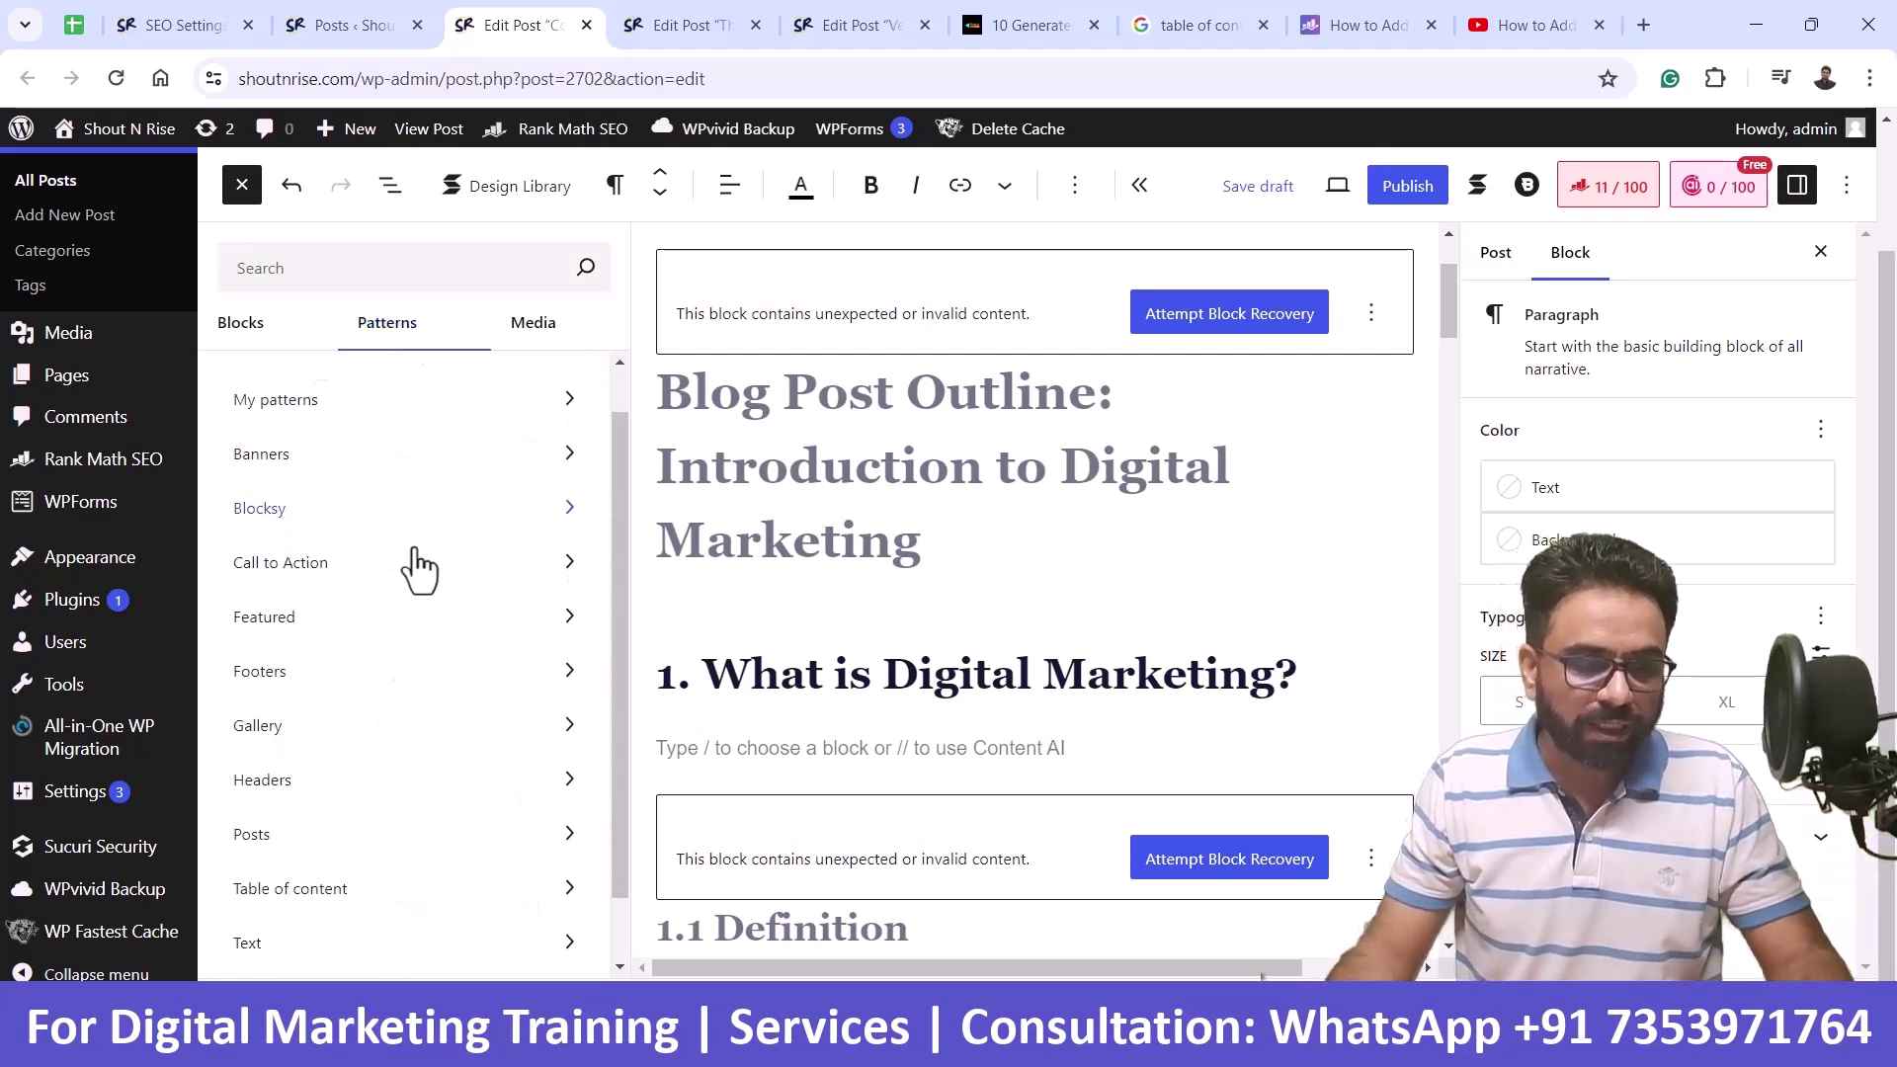
scroll(415, 568, down, 1)
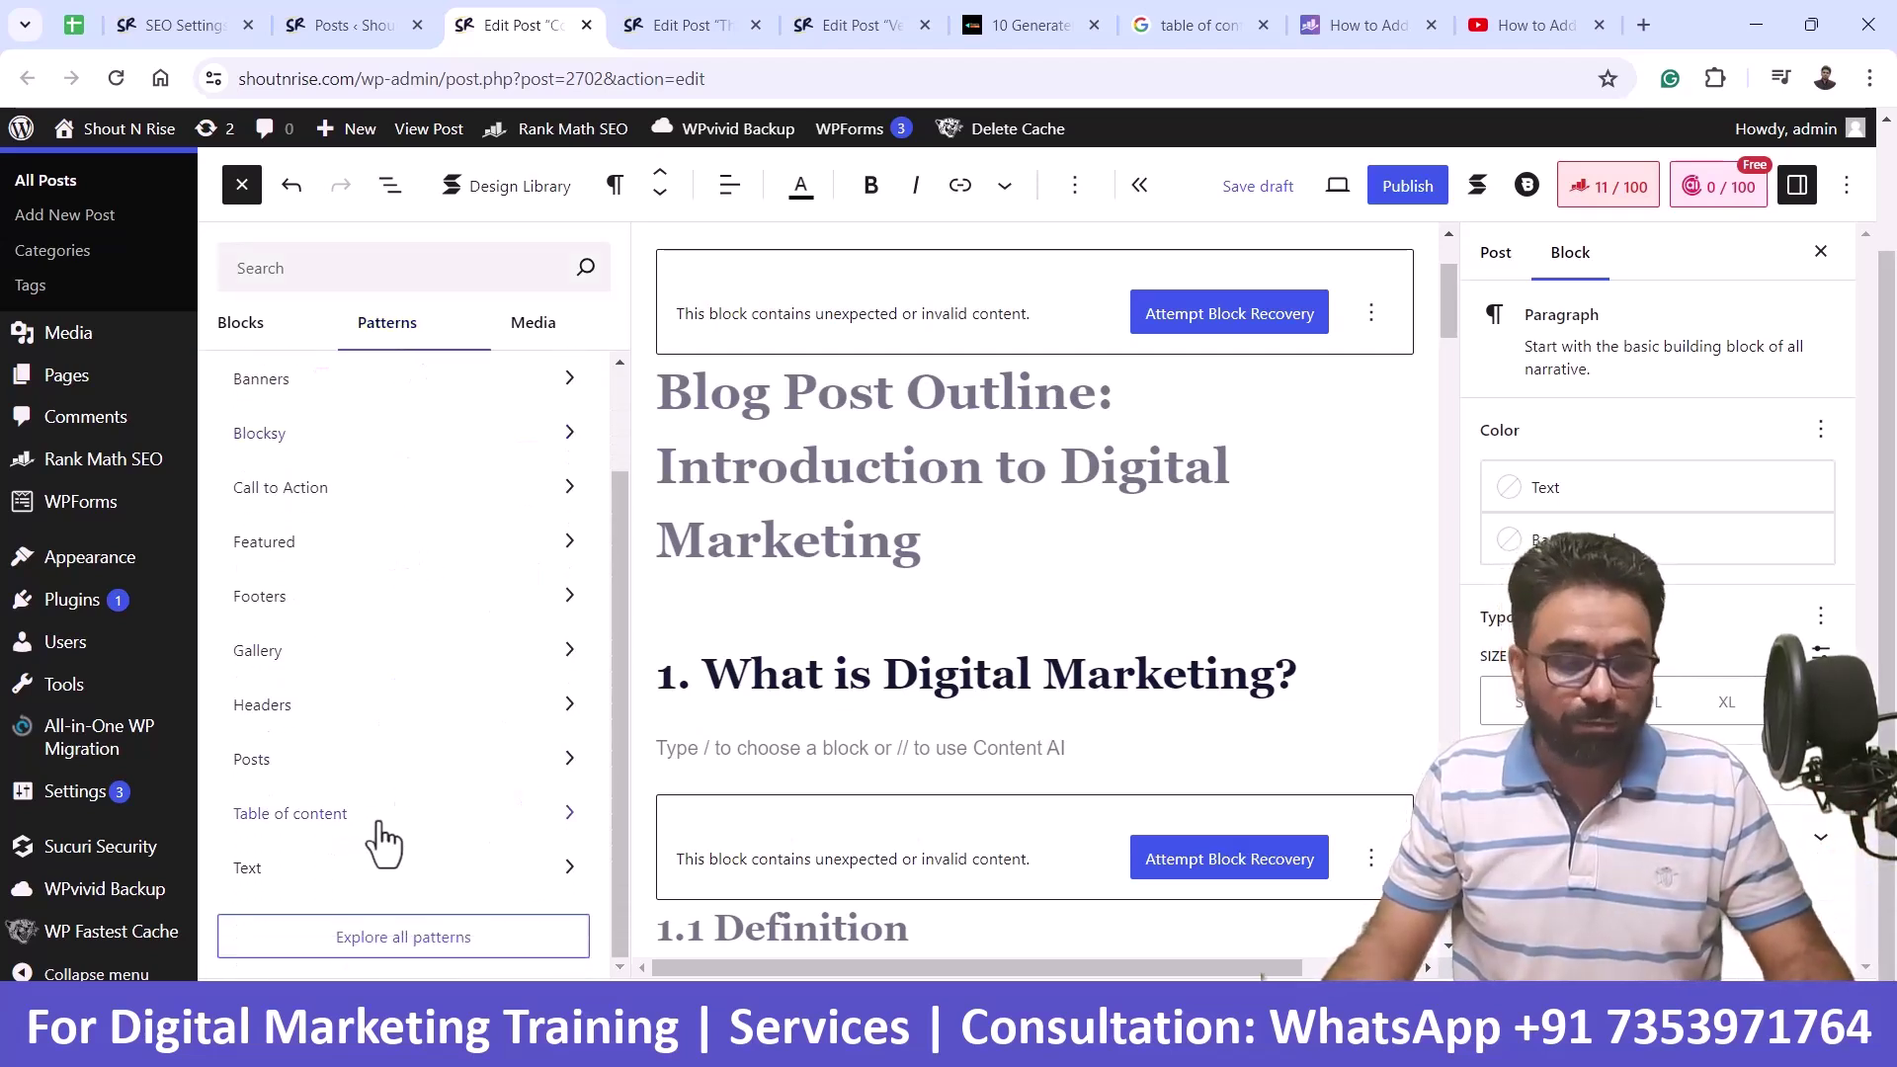
click(384, 830)
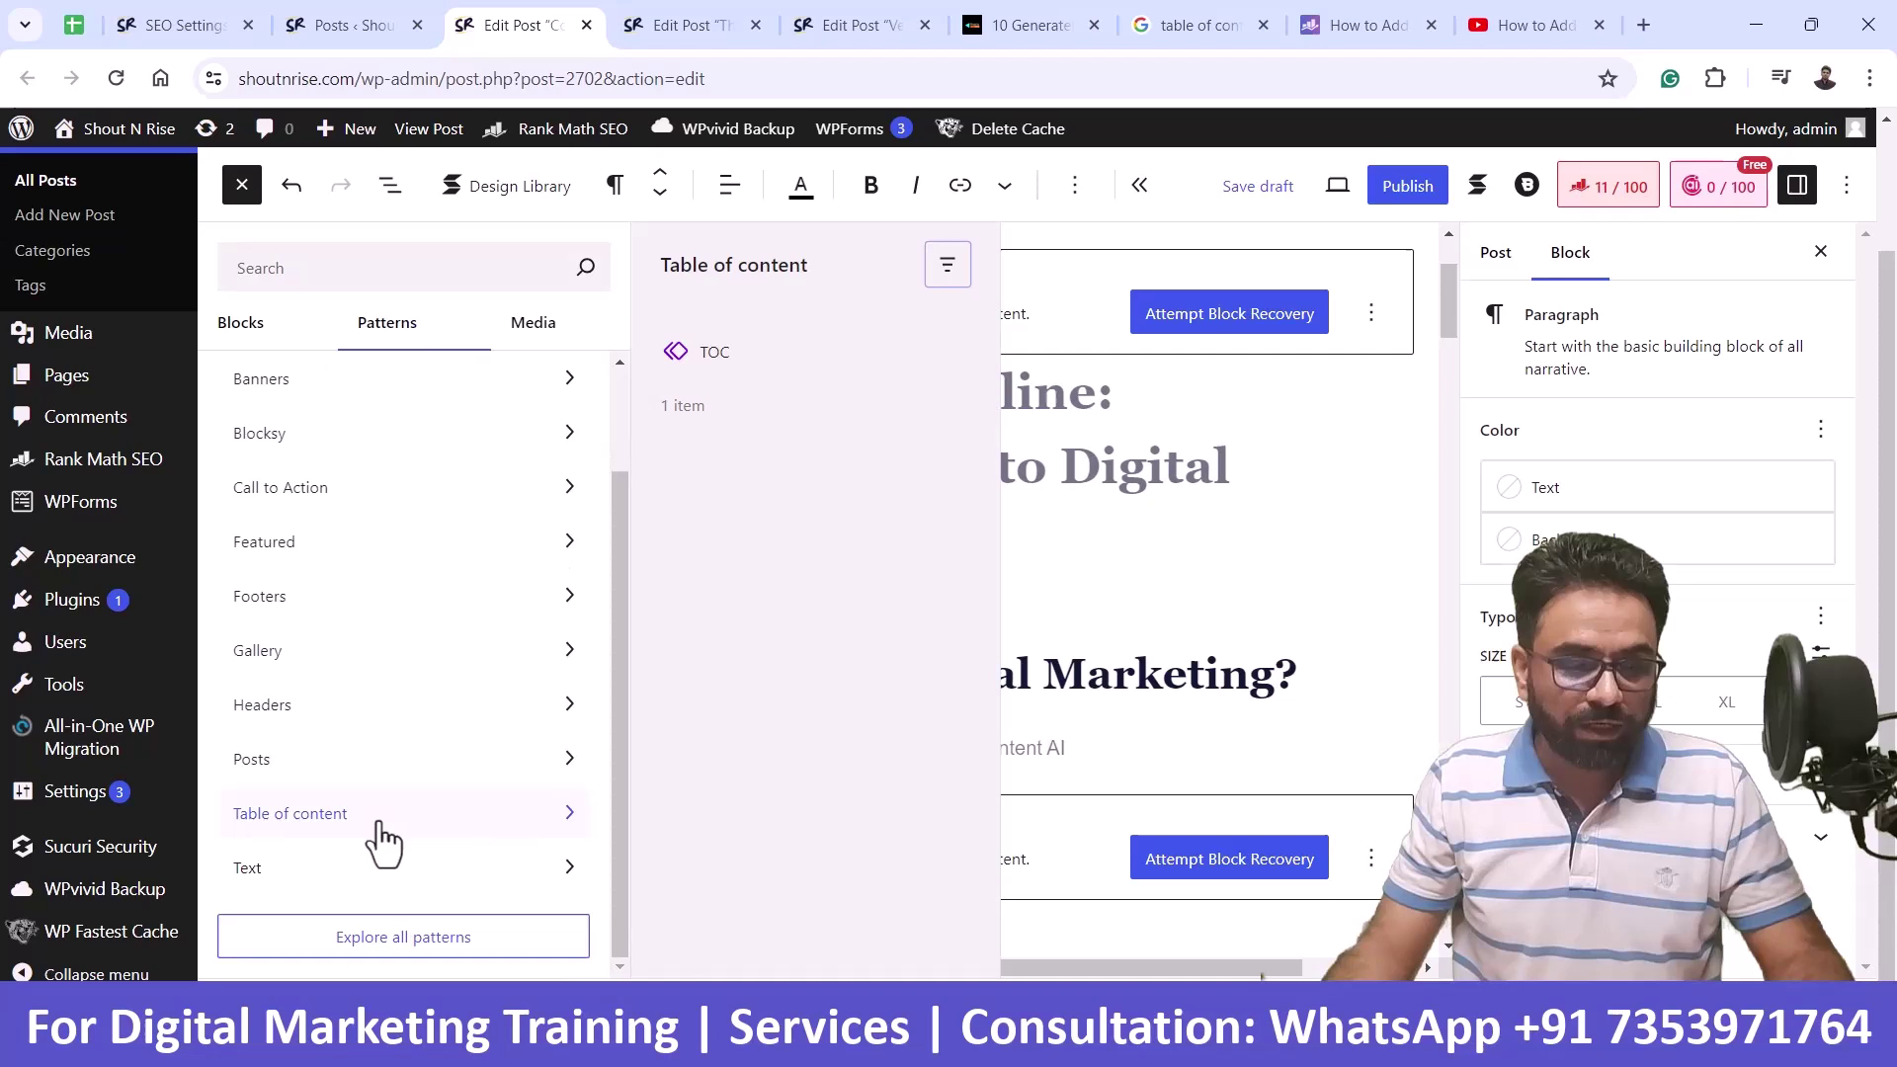
click(719, 342)
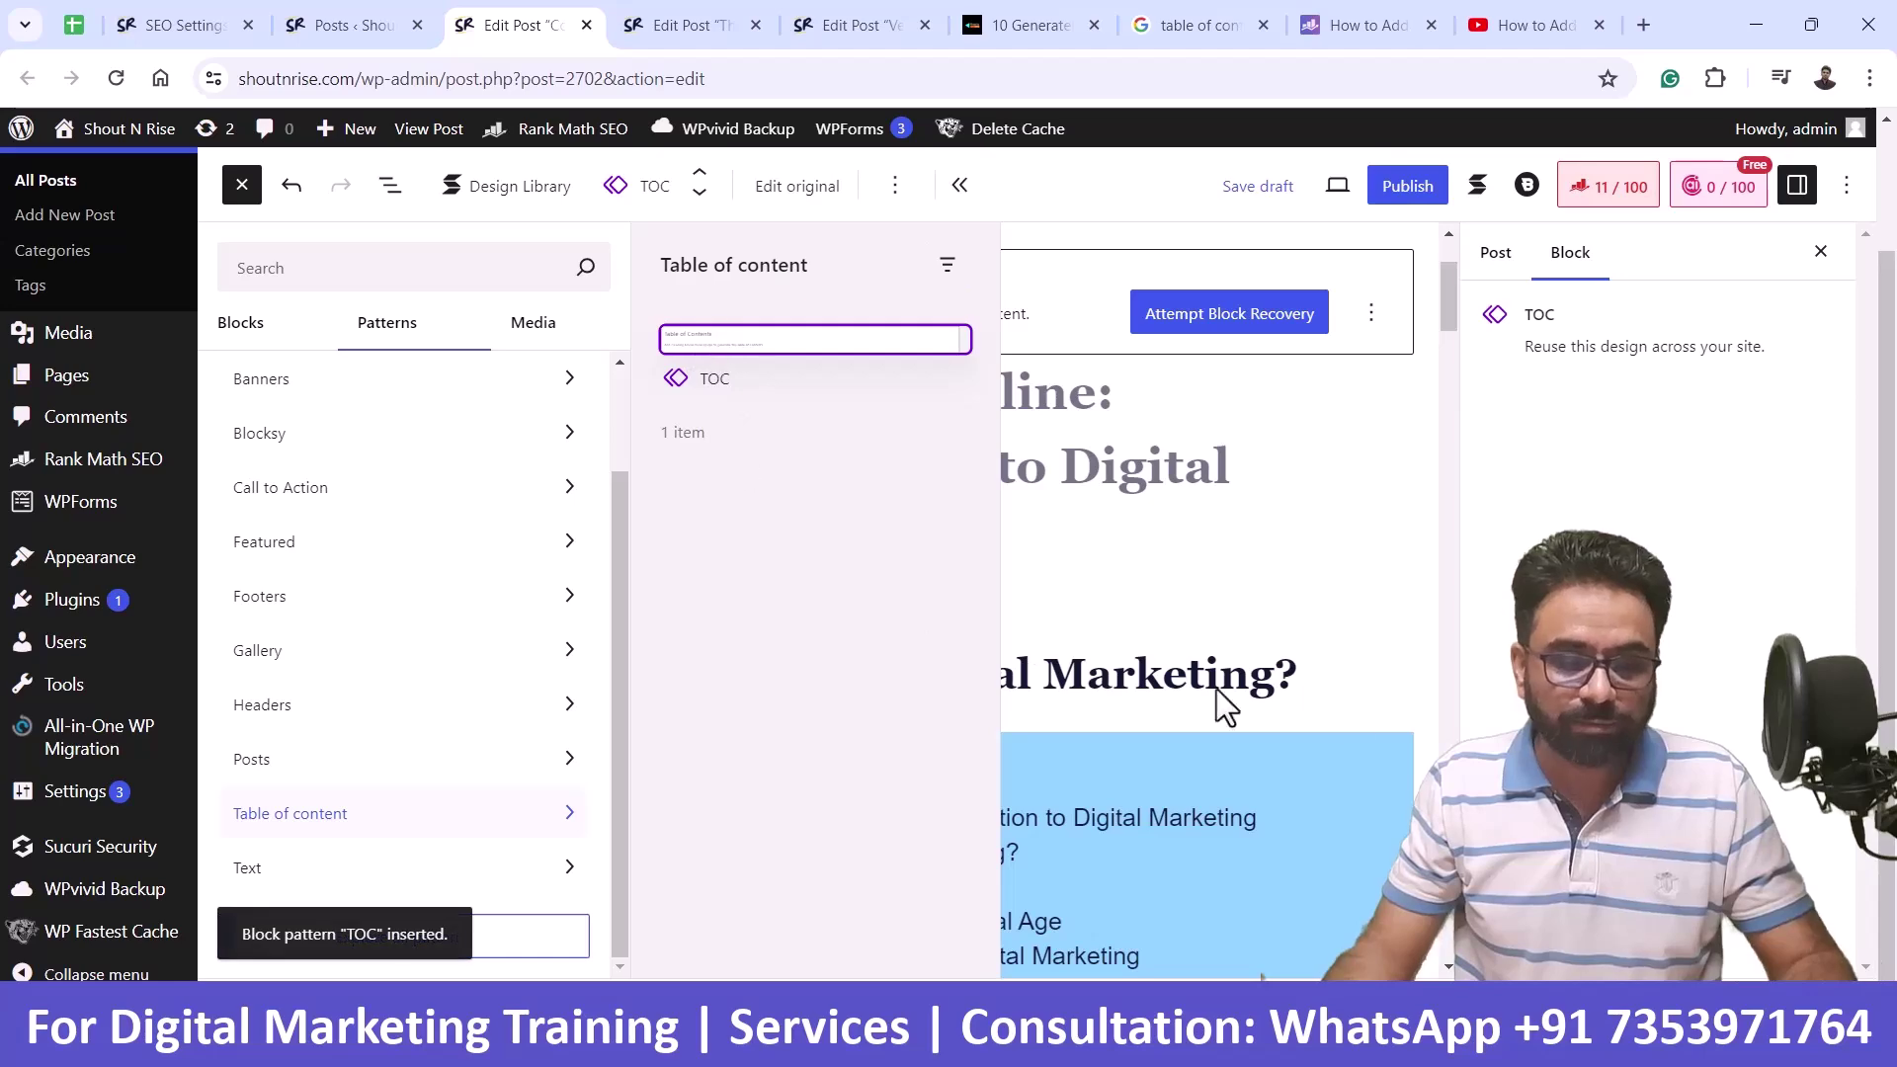
click(1384, 571)
- Review the entries of the inserted table of contents and compare them with the TOC block in the already open Venenatis Urna Cursus post
scroll(699, 452, down, 2)
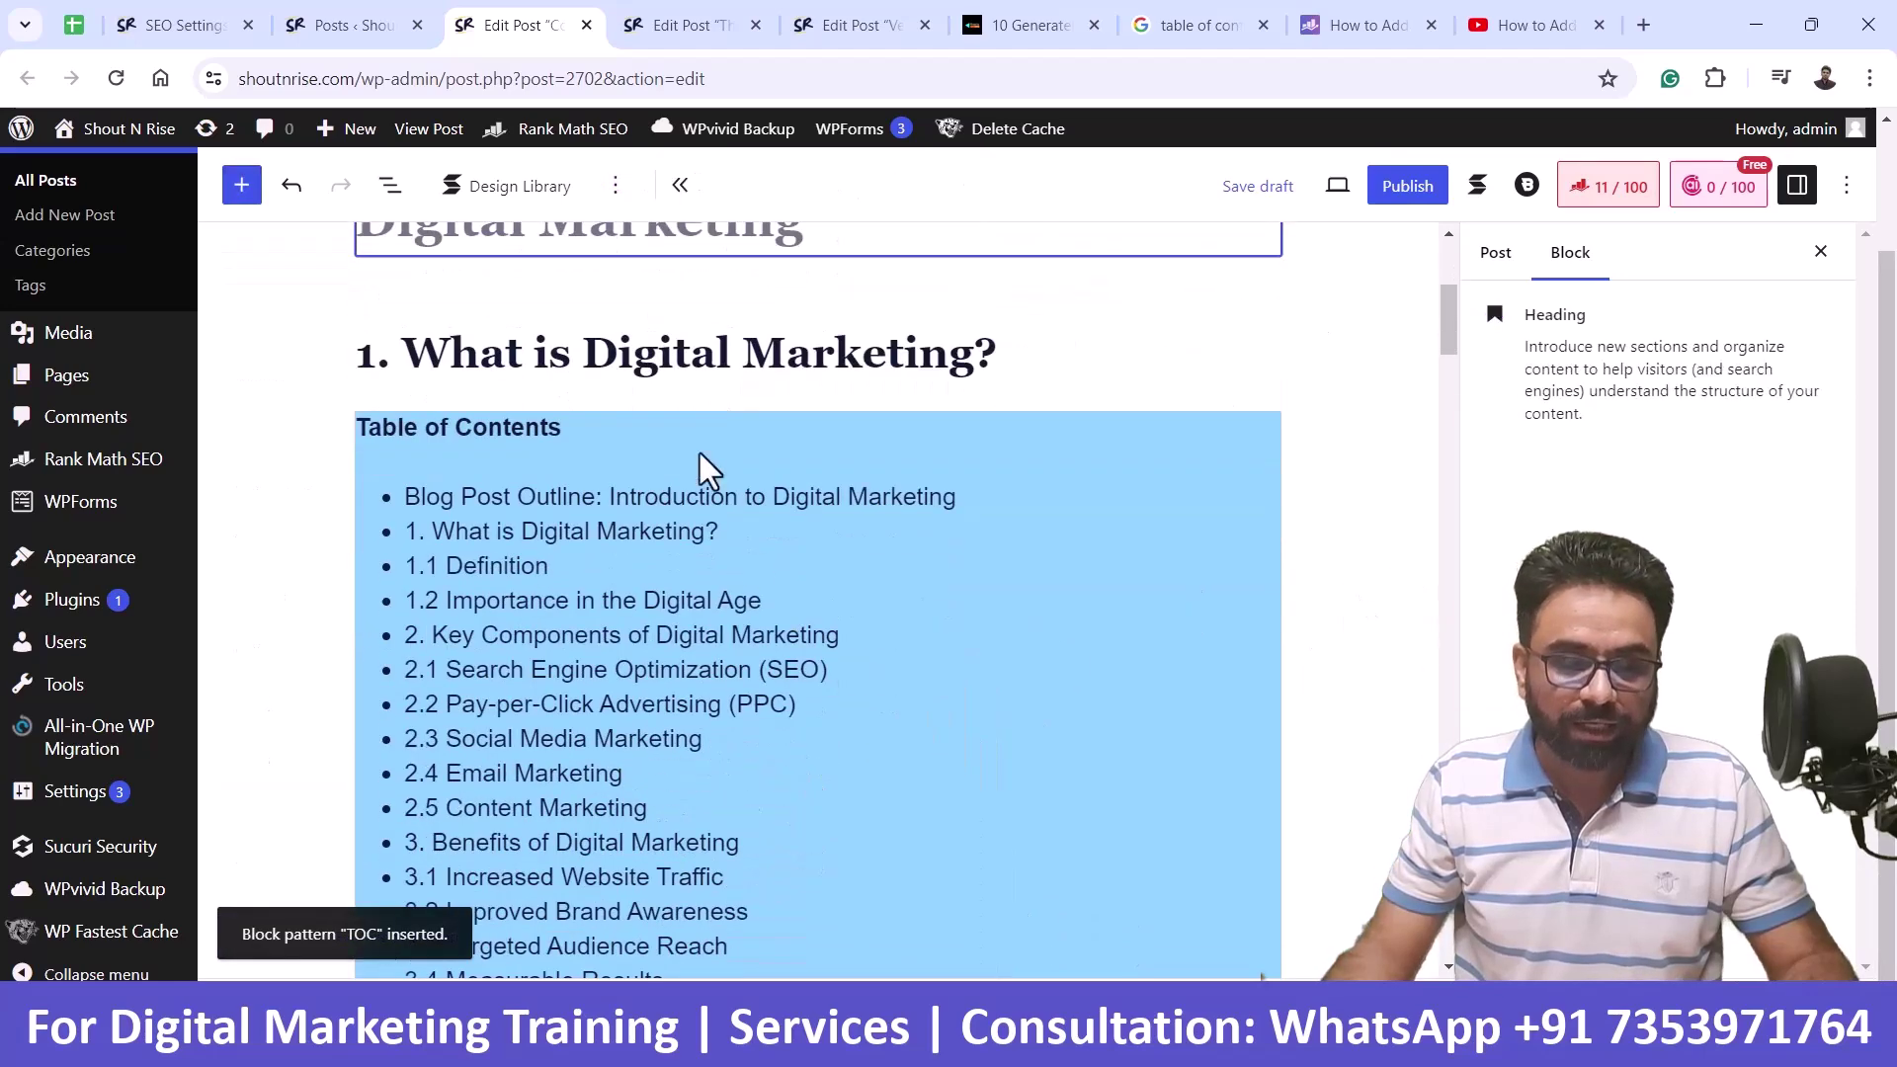
scroll(699, 452, down, 10)
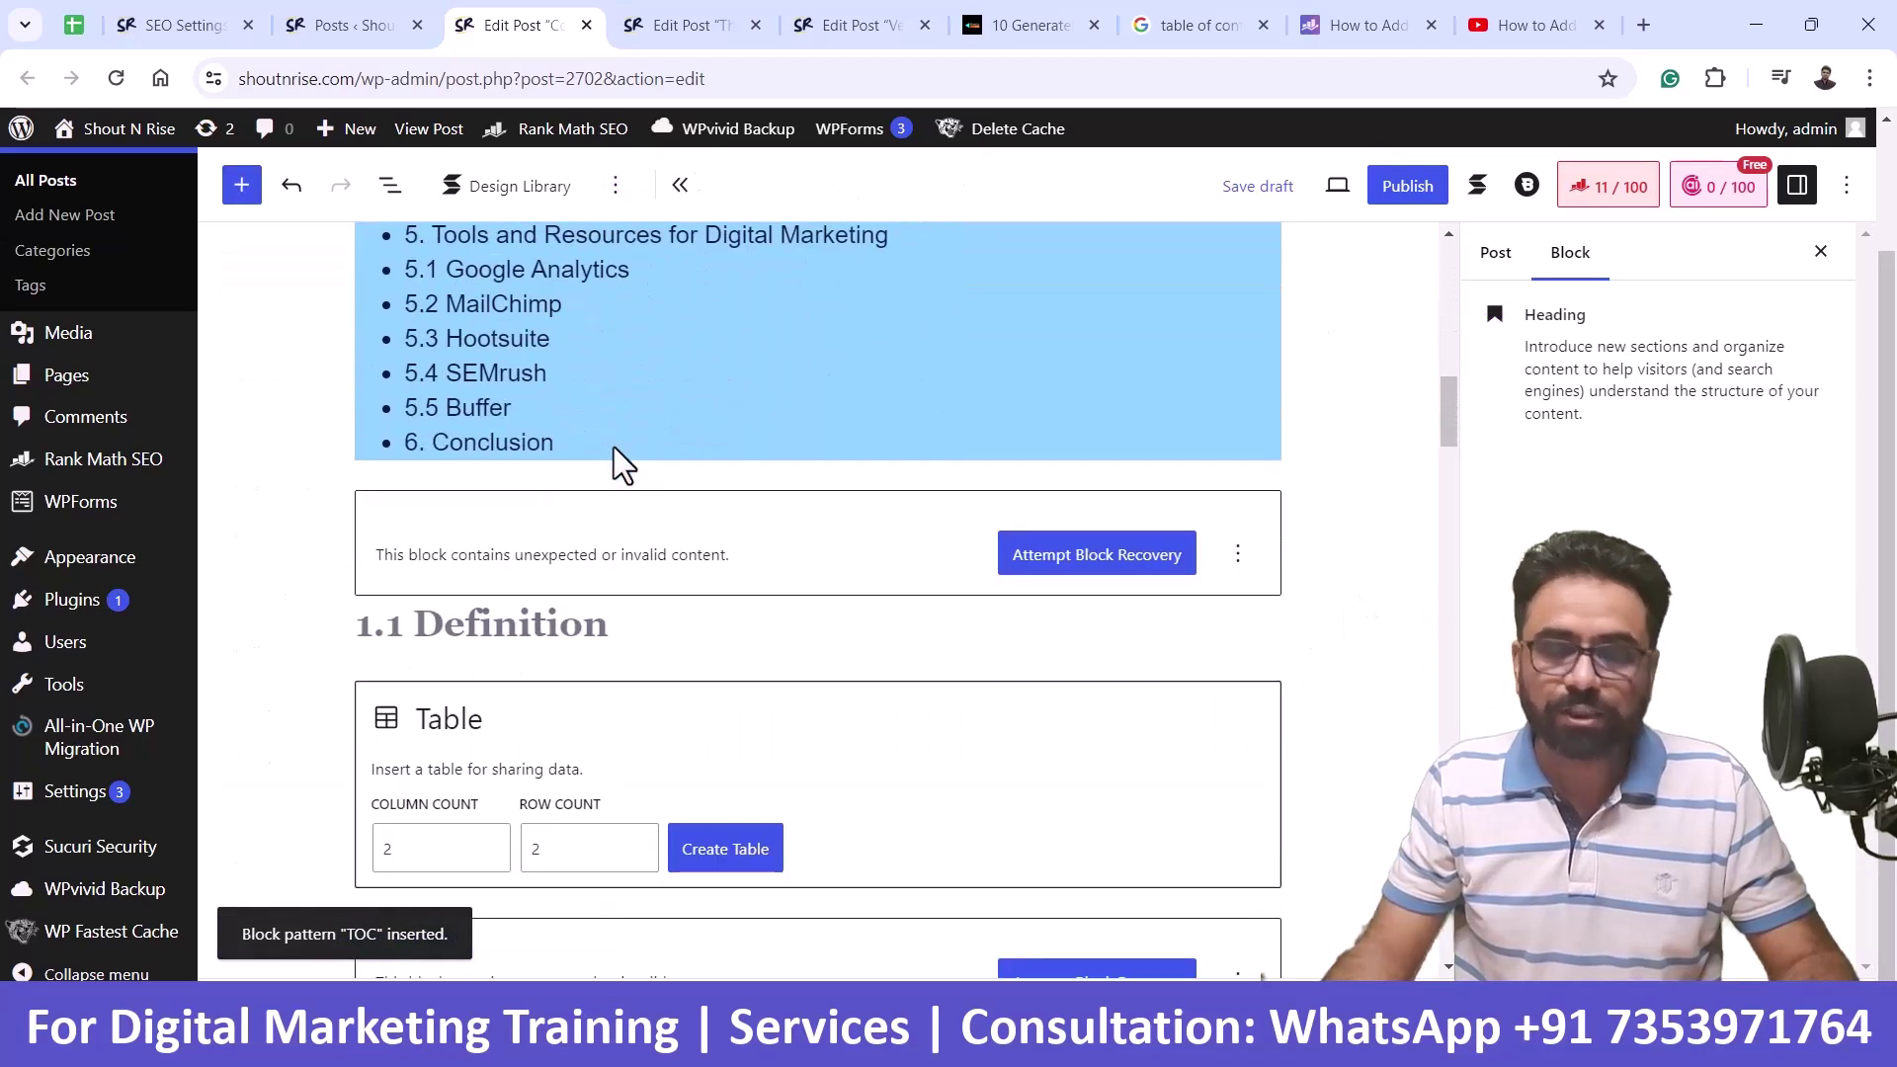
scroll(614, 447, up, 8)
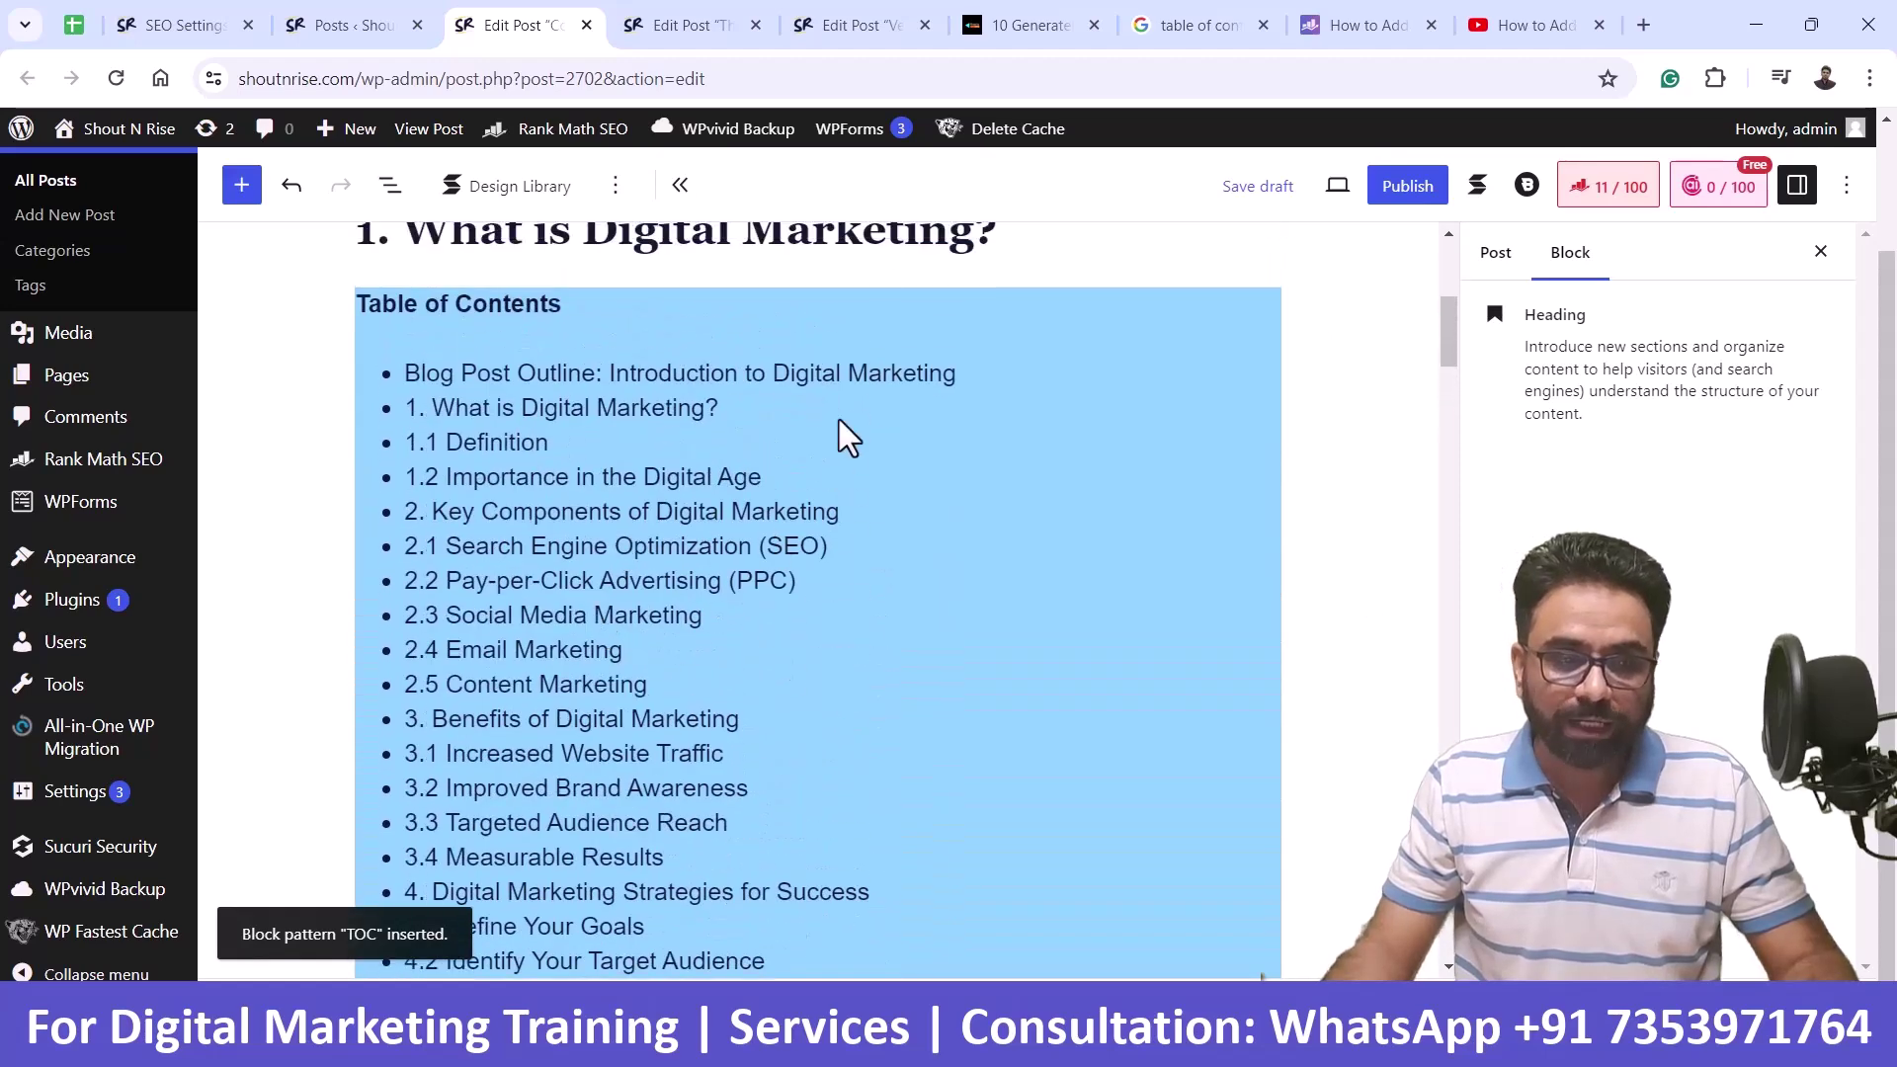
click(879, 20)
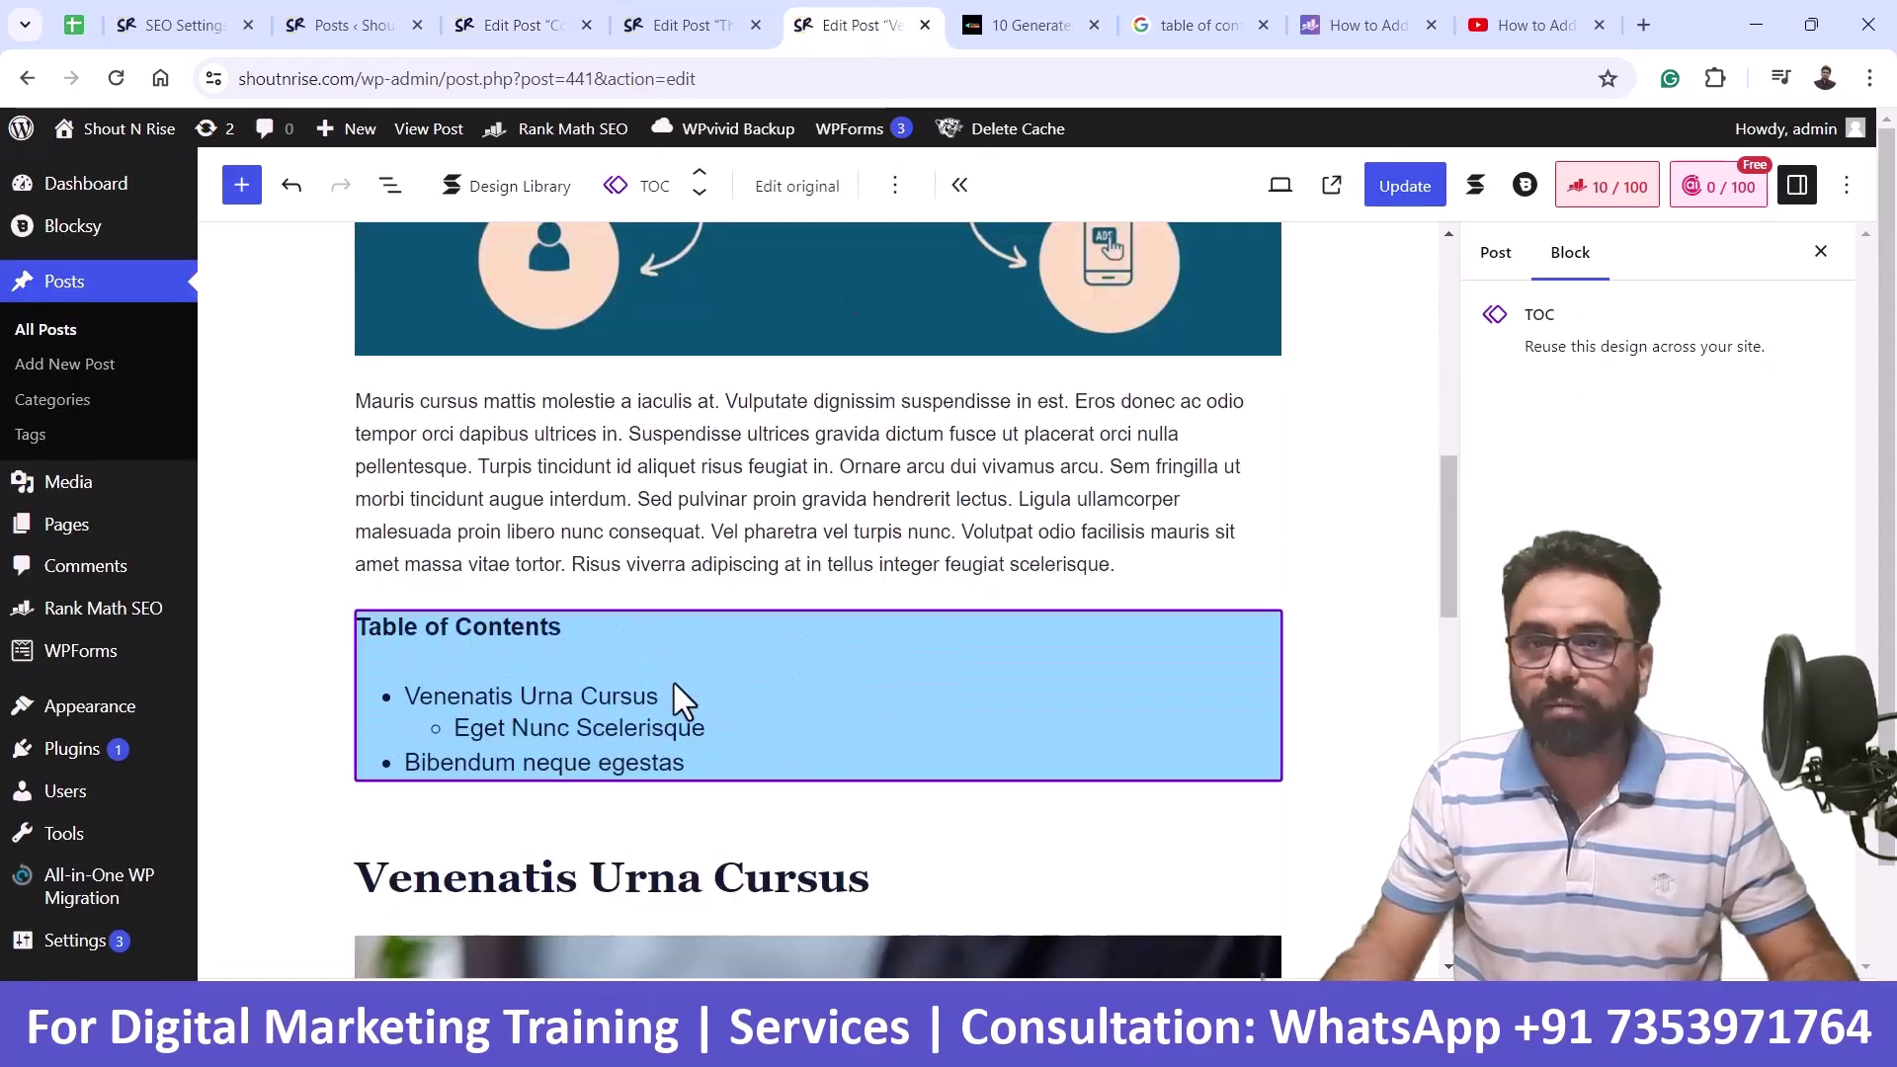
scroll(674, 683, up, 2)
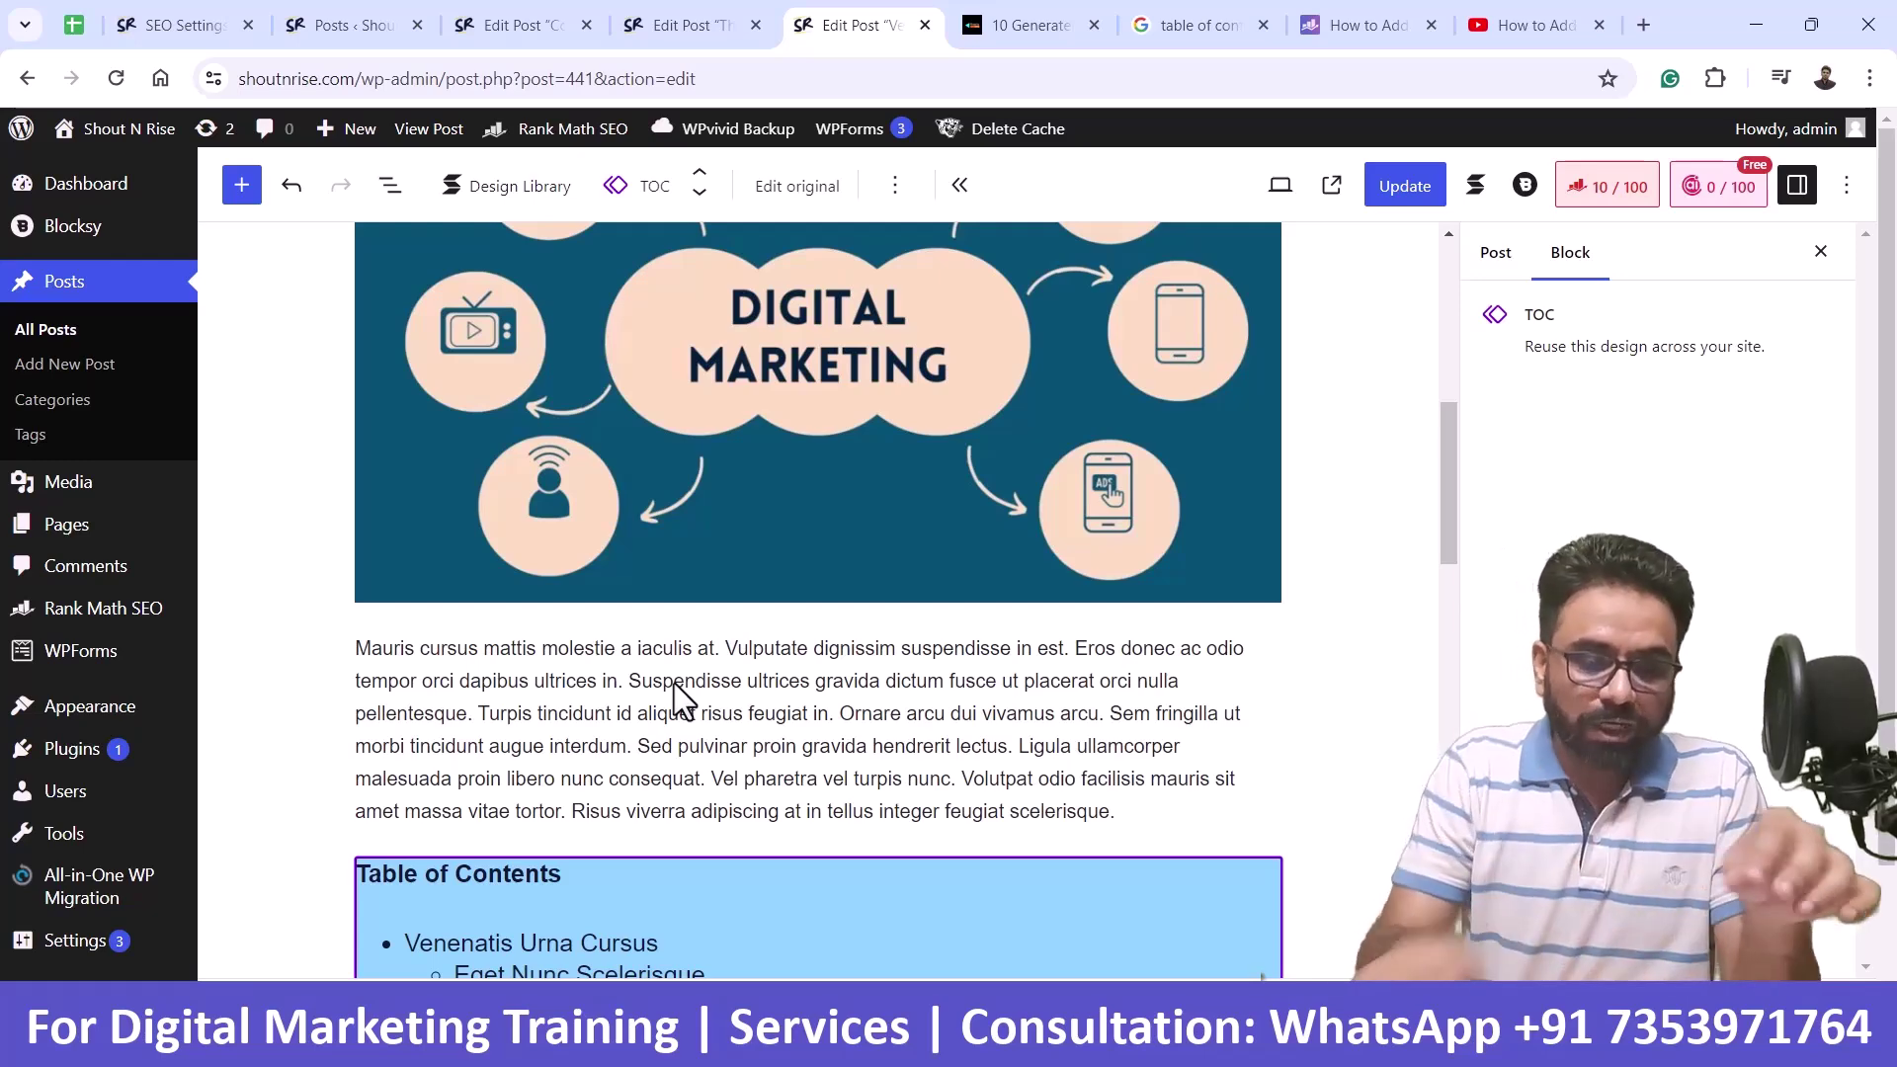
scroll(674, 683, down, 4)
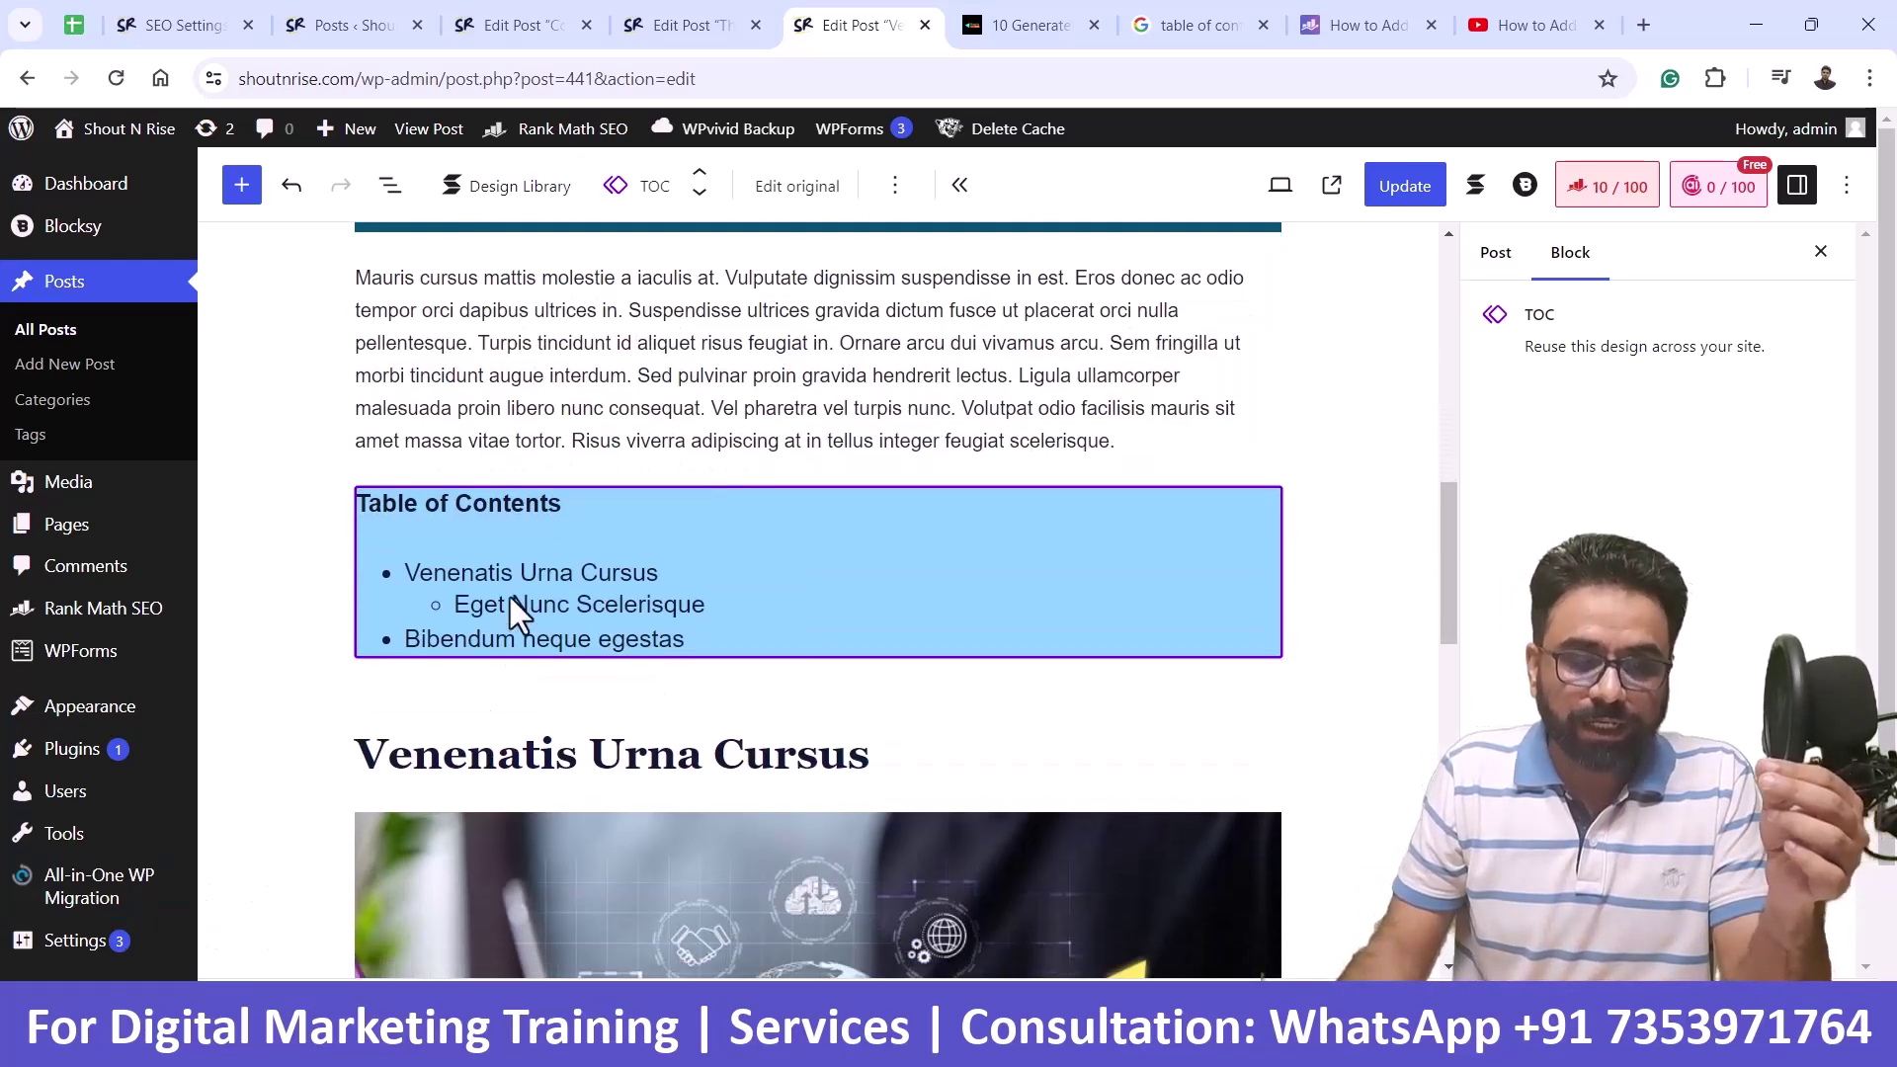